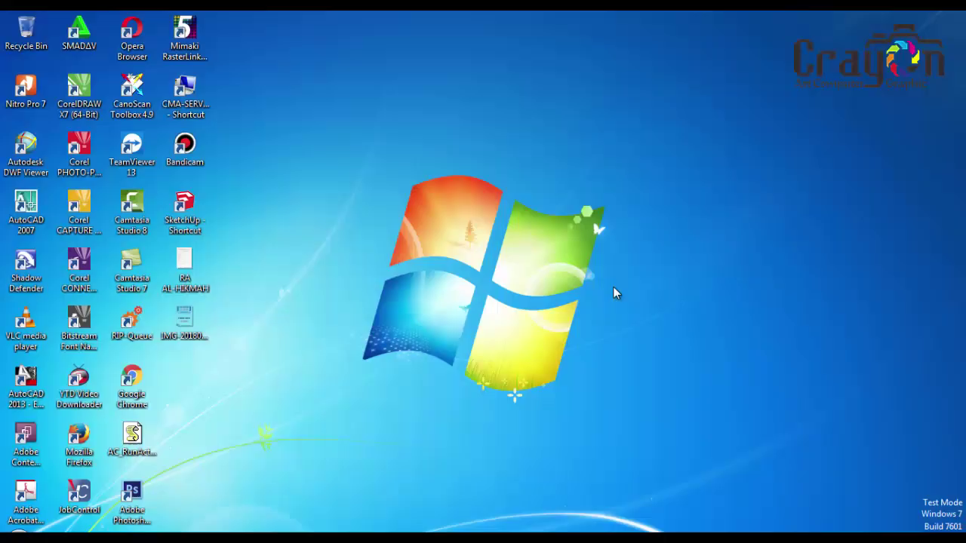
Launch Notepad and set its font size to 20.
key(super)
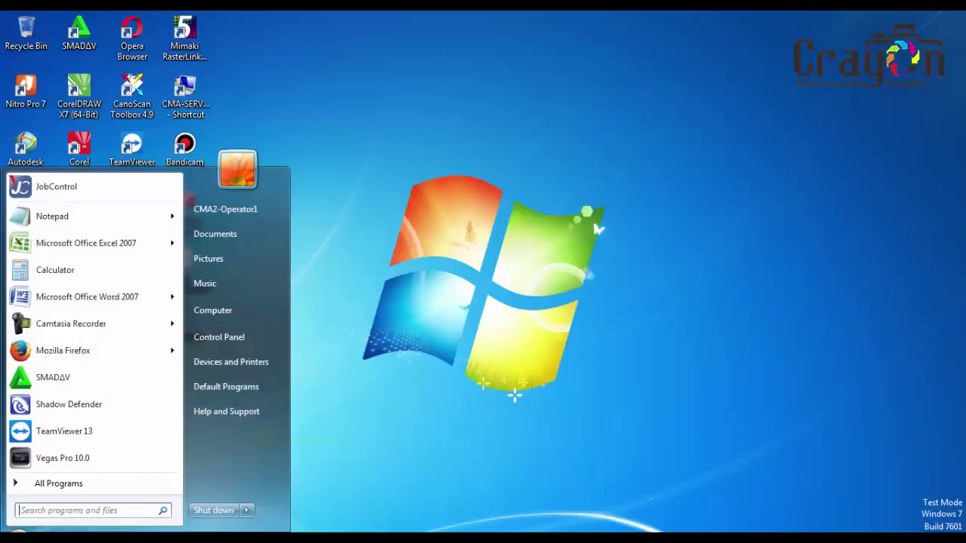
click(45, 214)
click(136, 218)
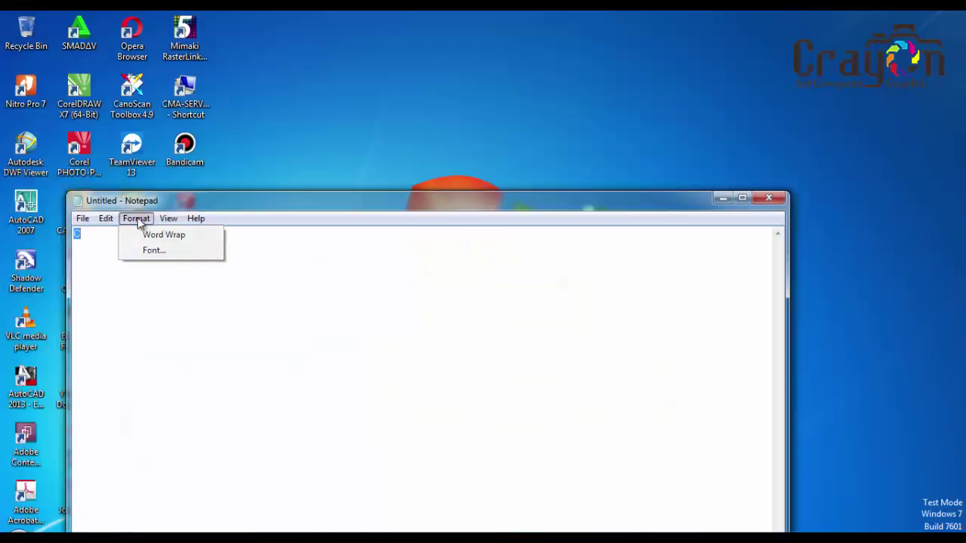
click(150, 249)
click(351, 321)
click(295, 508)
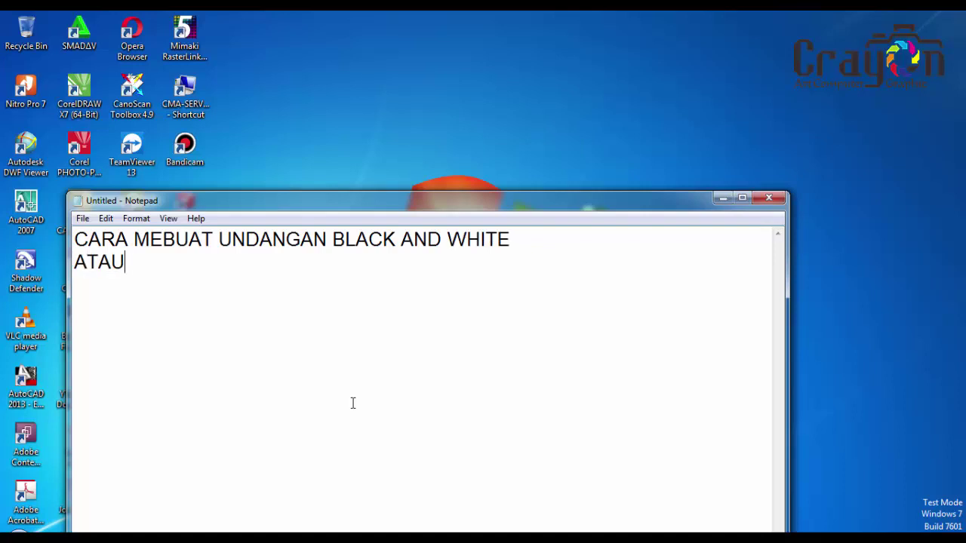
Type the black-and-white invitation tutorial title, delete the extra word, and minimize Notepad.
text(NDANGAN DENGAN 1 WARNA)
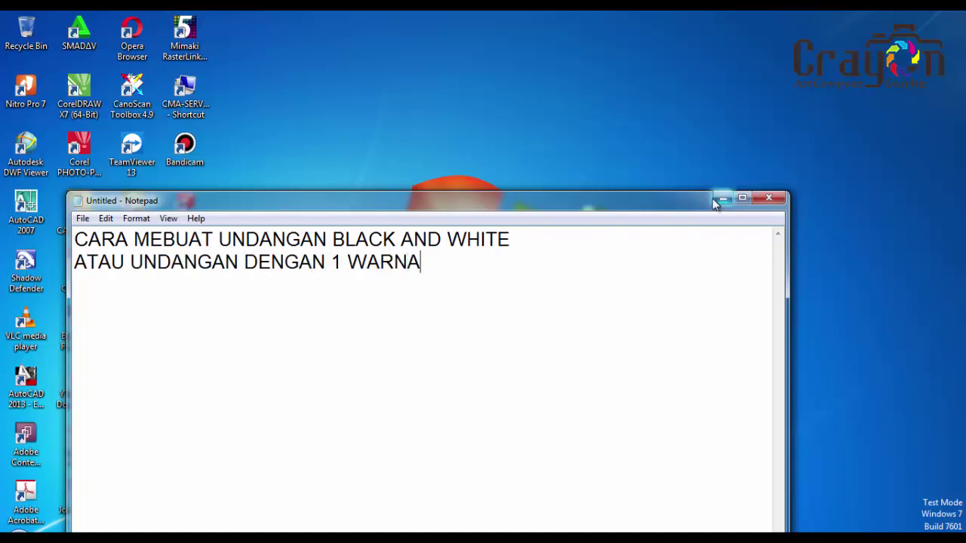
key(Return)
key(Return)
text(JIKA)
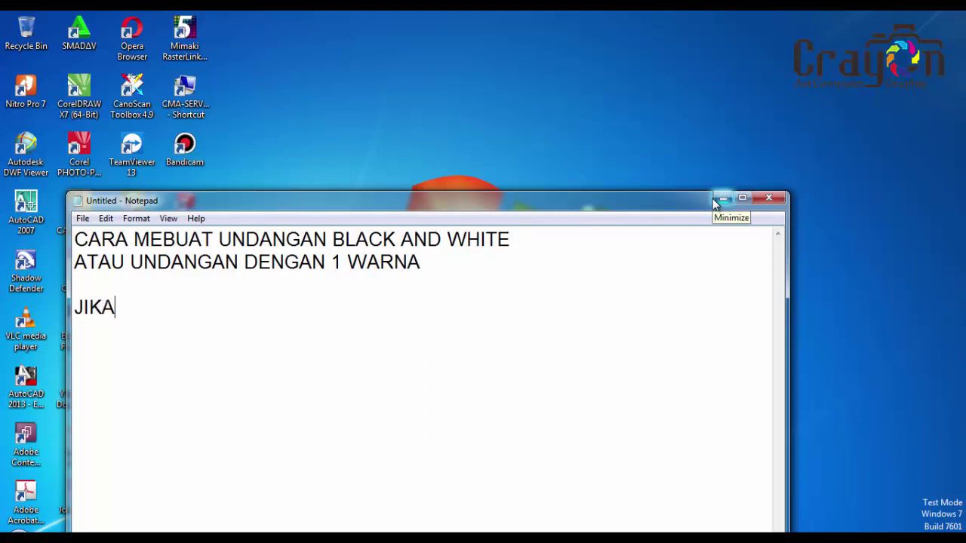
key(BackSpace)
key(BackSpace)
key(BackSpace)
key(BackSpace)
click(716, 200)
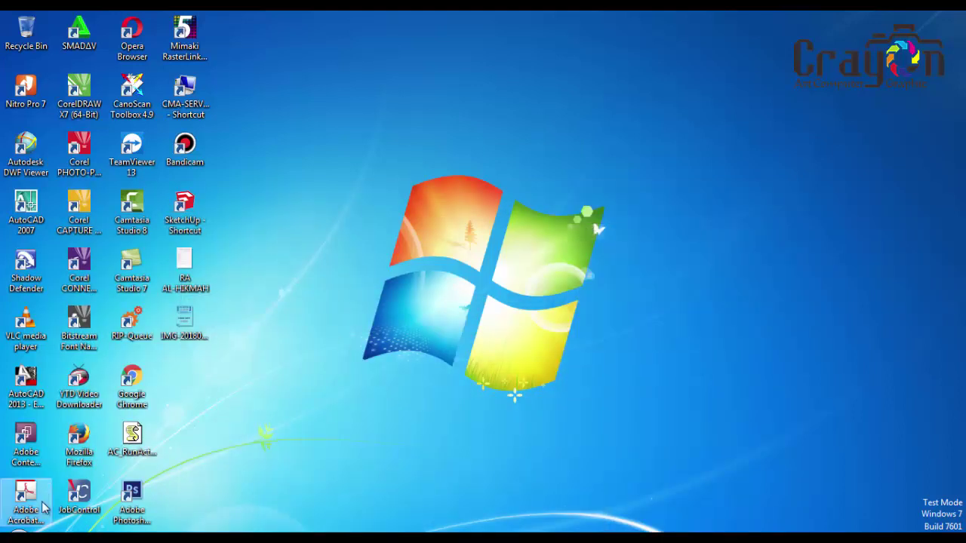
Start a new CorelDRAW document with a 195 × 150 mm page.
click(18, 538)
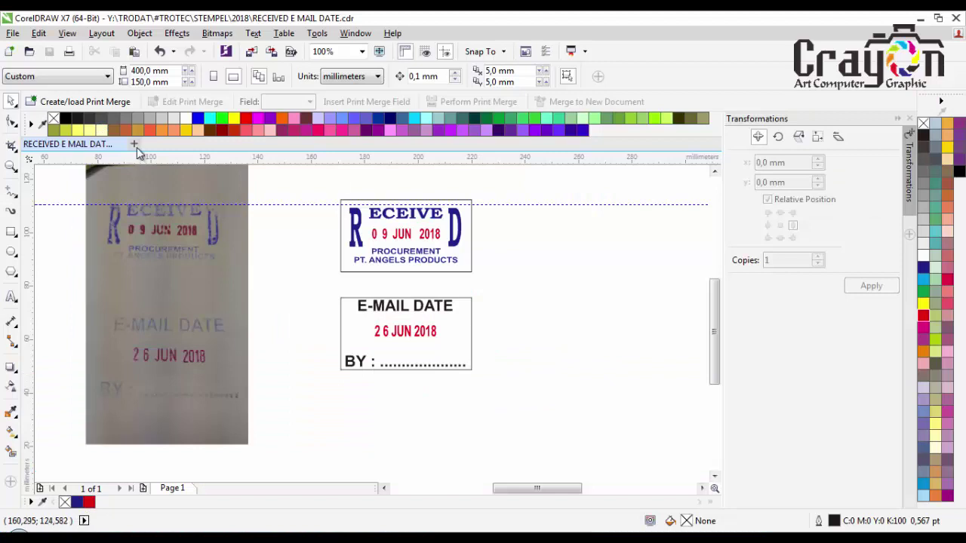
click(134, 144)
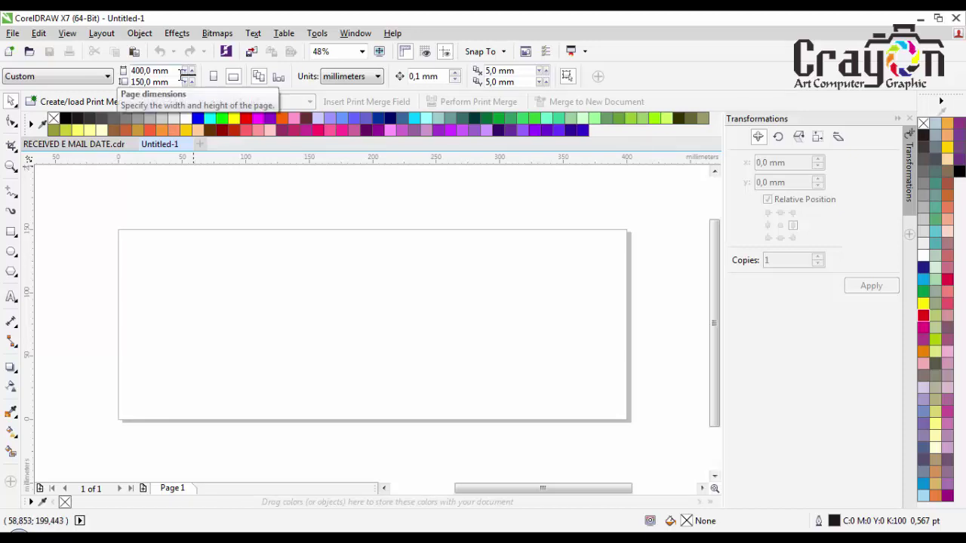
text(150)
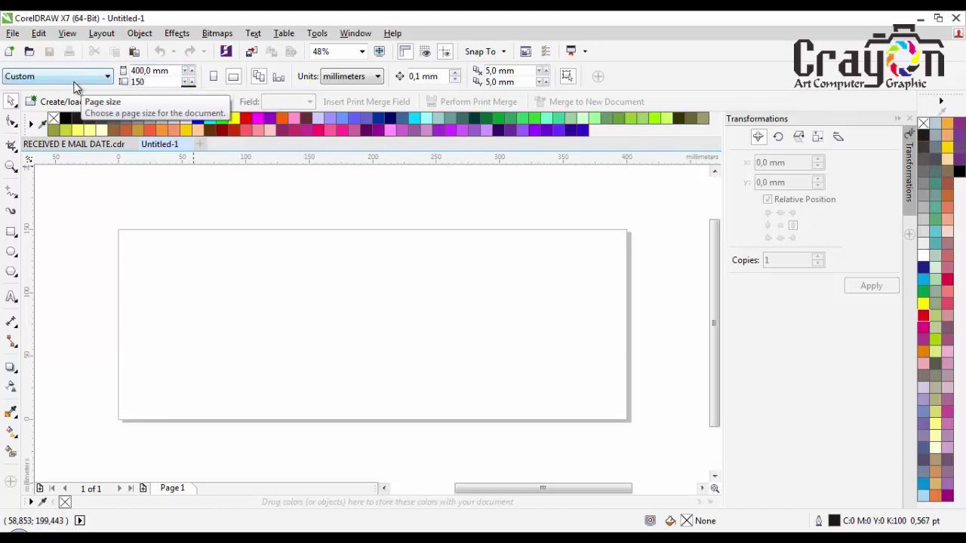
click(156, 70)
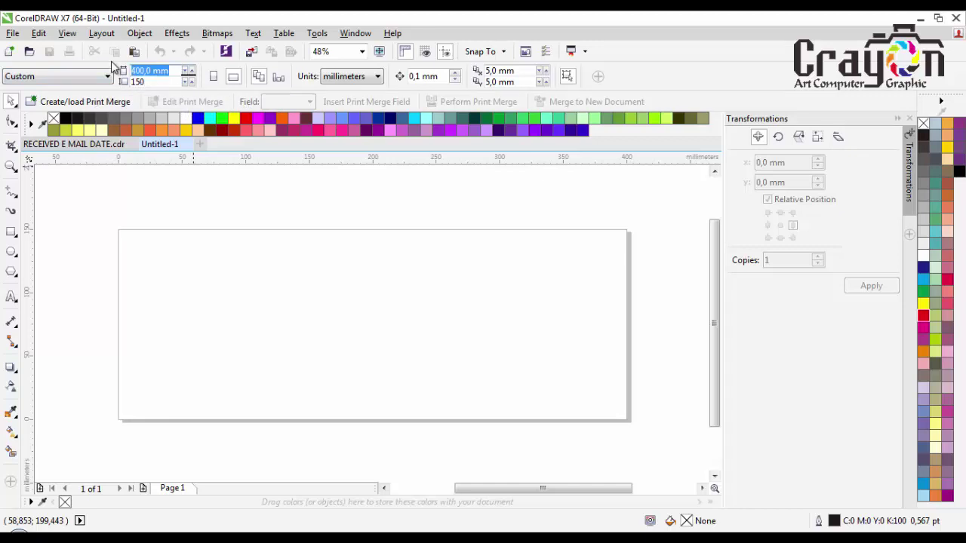
text(195)
key(Return)
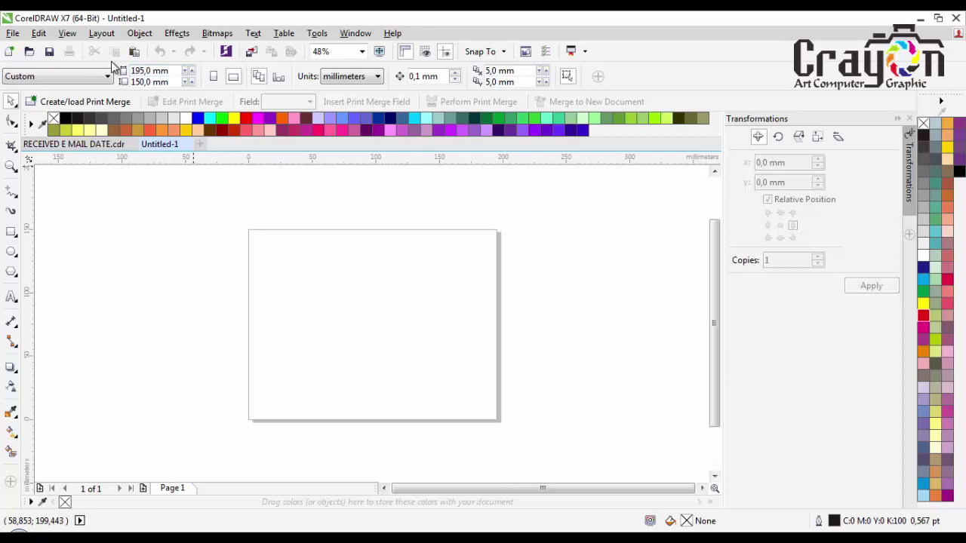
Add a rectangle matching the page and begin changing the page width.
double_click(11, 231)
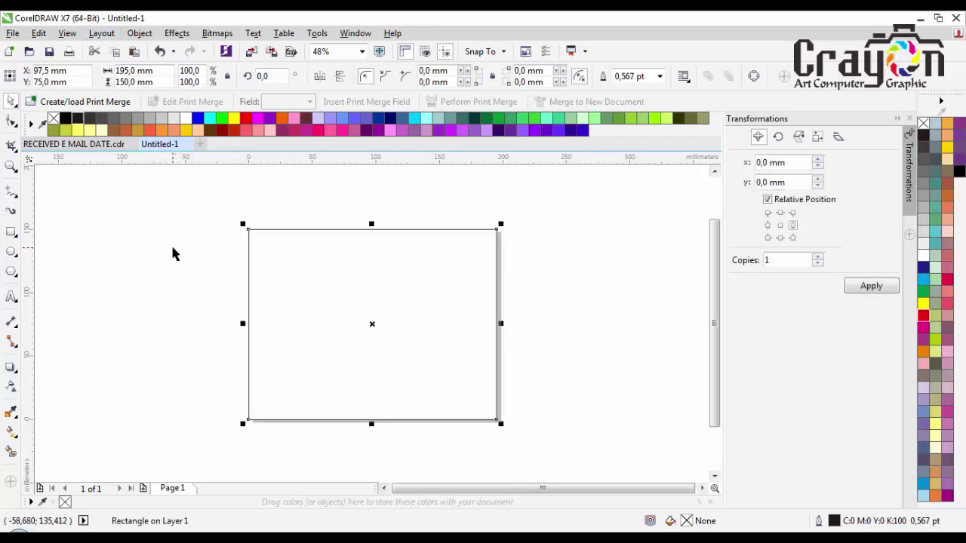
click(173, 254)
click(170, 71)
text(395)
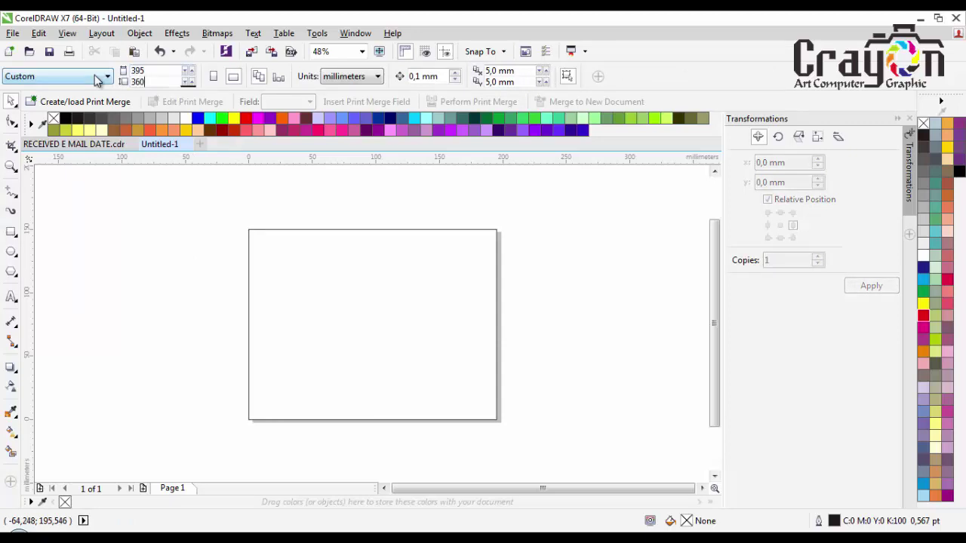
Apply the 395 × 360 mm page and add a page-sized rectangle narrowed to half width.
key(Return)
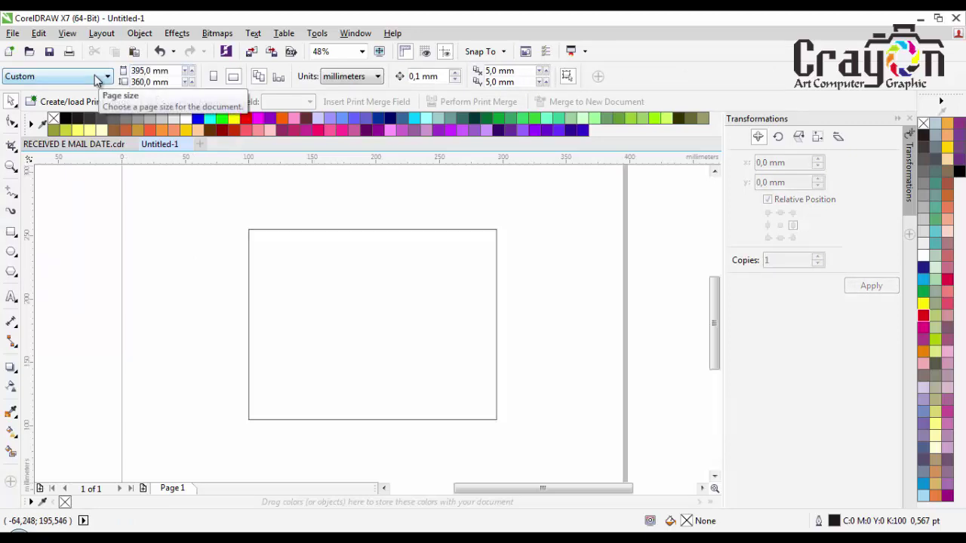
scroll(173, 313, down, 2)
double_click(11, 232)
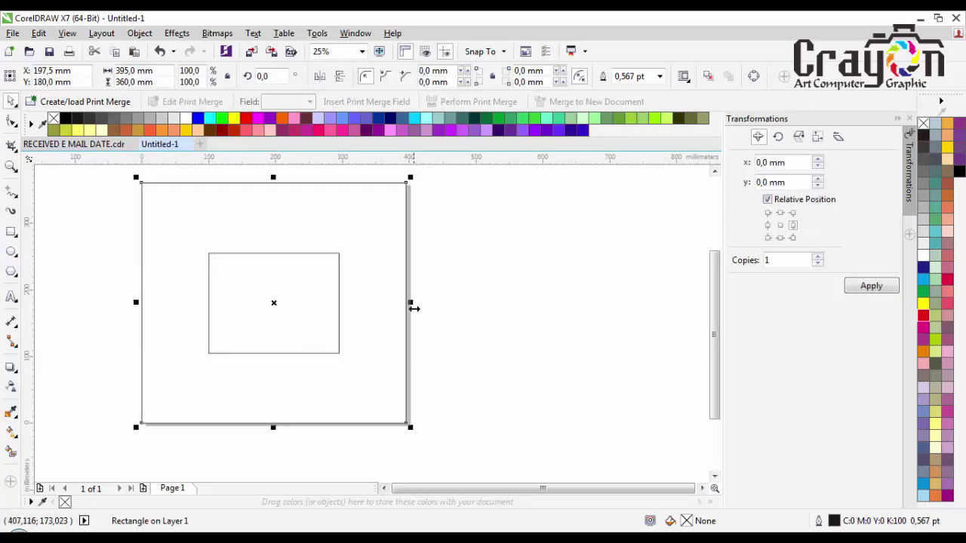
mouse_move(413, 307)
mouse_down()
mouse_move(274, 302)
mouse_move(556, 298)
mouse_up()
click(231, 289)
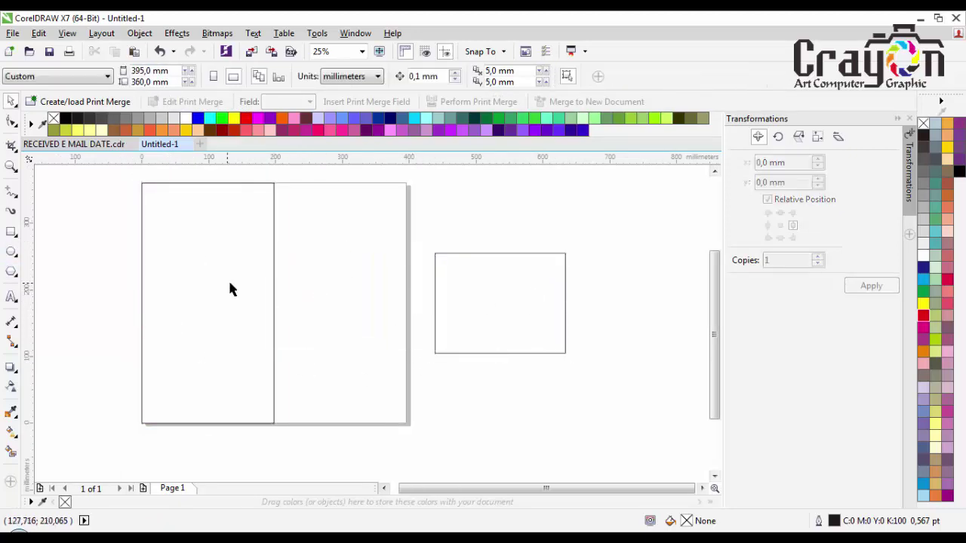
drag(135, 304, 285, 302)
key(ctrl+z)
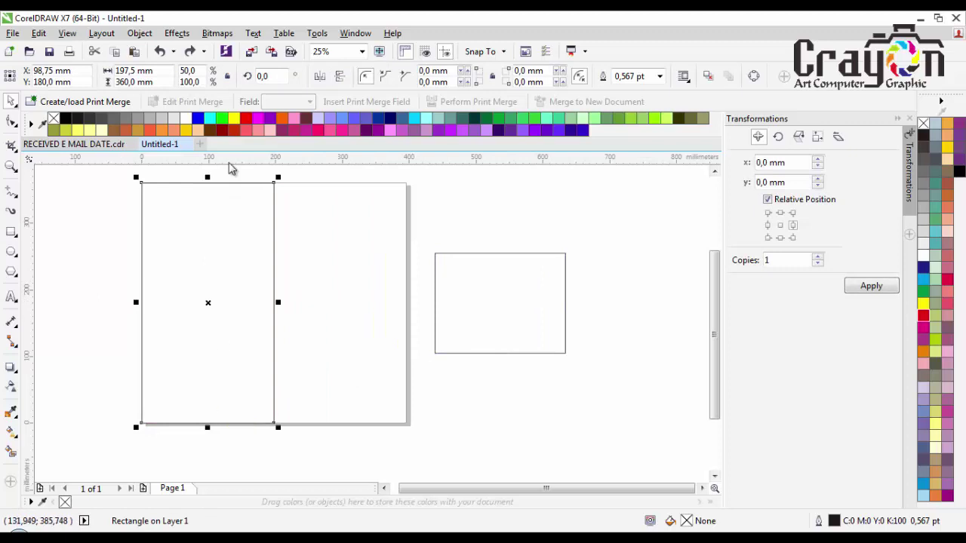
Make a 40 mm strip at the column's bottom and centre it with E and C.
drag(208, 178, 208, 392)
text(40)
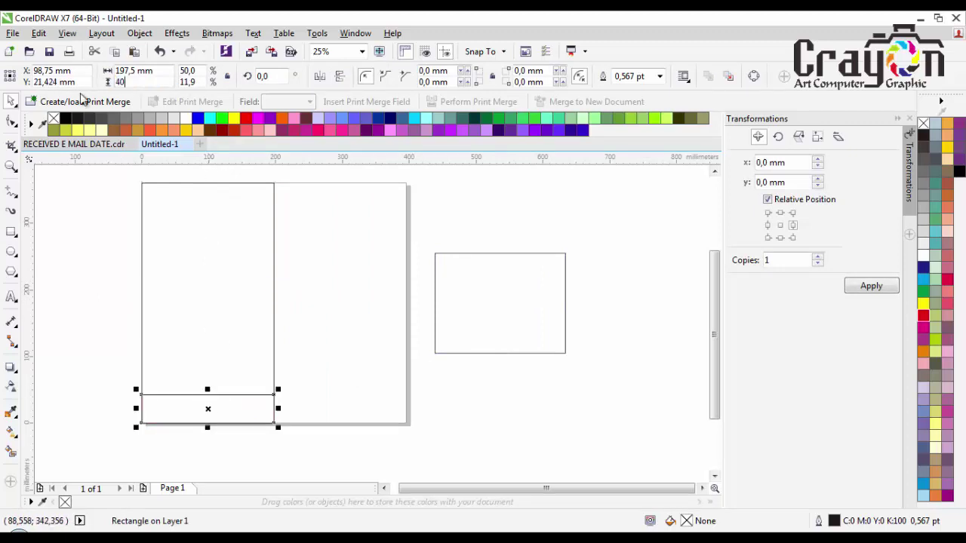
key(Return)
drag(190, 372, 191, 341)
click(233, 279)
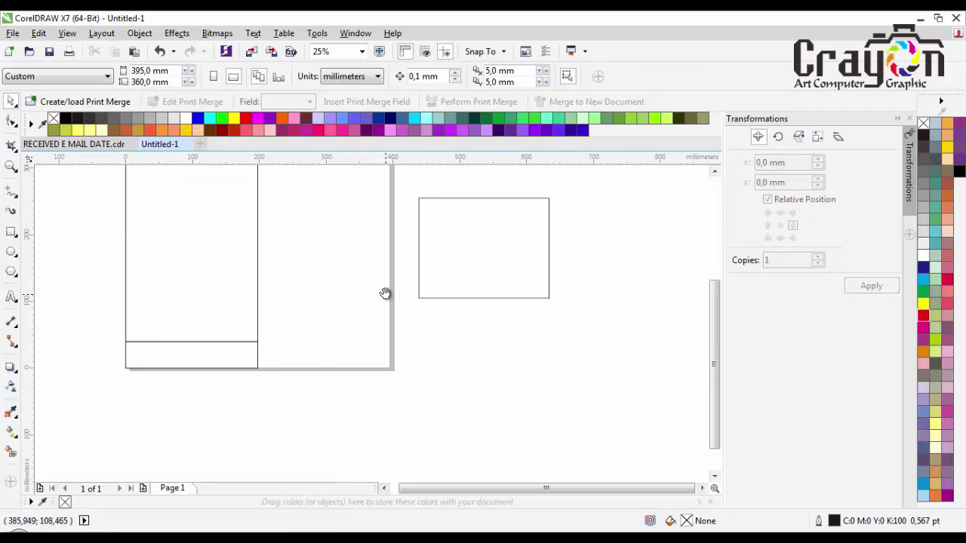
scroll(384, 293, up, 2)
click(209, 337)
click(569, 291)
shift+click(278, 313)
key(e)
key(c)
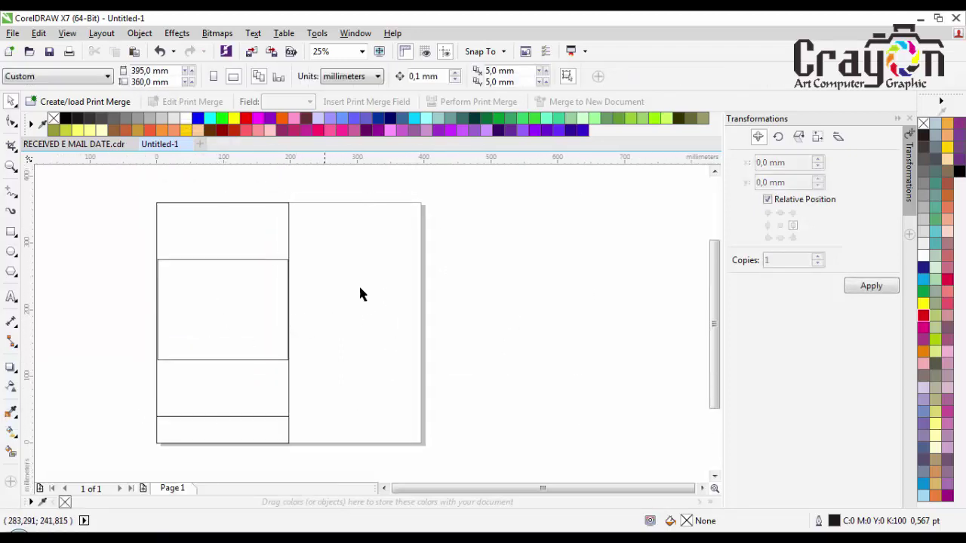
Shorten the inner rectangle from top and bottom into a middle band.
click(222, 198)
drag(222, 420, 215, 268)
key(ctrl+z)
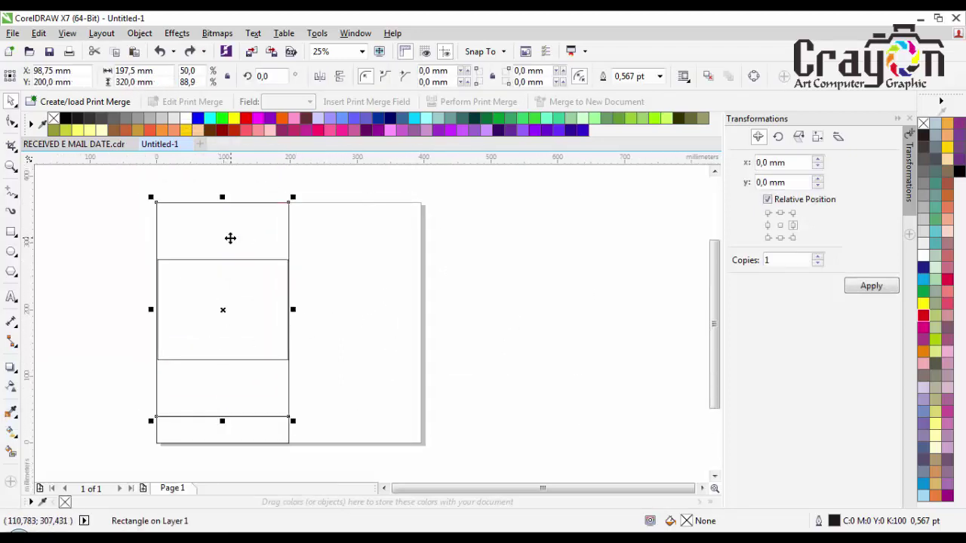
click(237, 222)
click(223, 421)
click(533, 332)
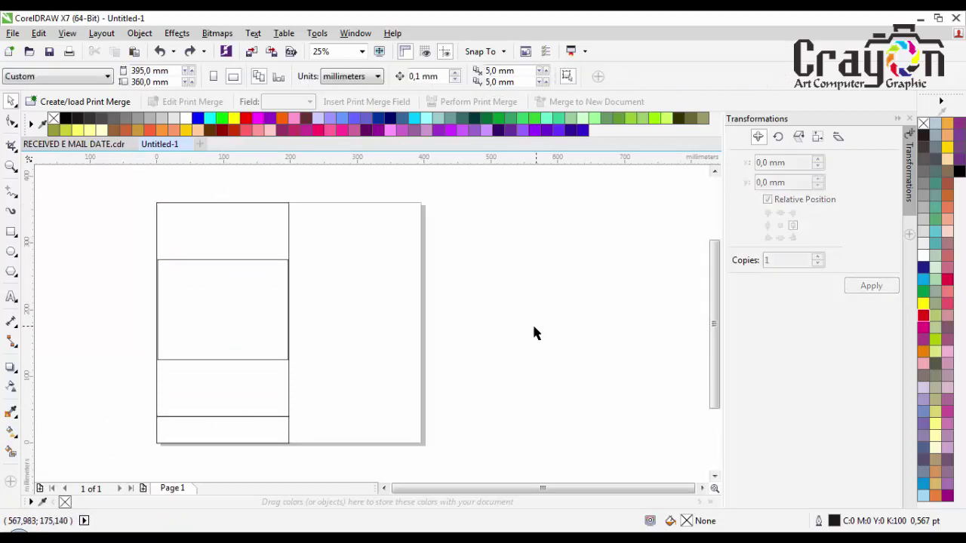
click(271, 377)
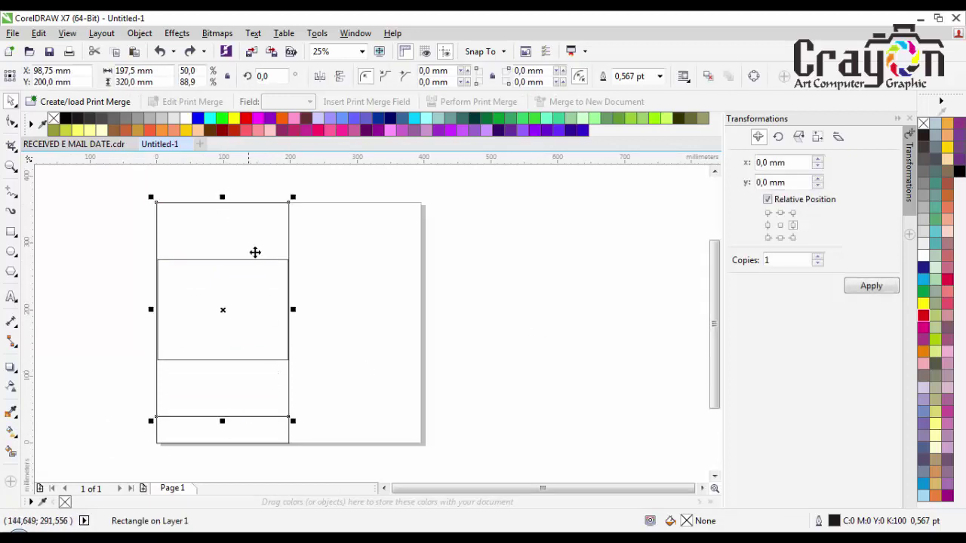
click(228, 259)
drag(223, 255, 226, 323)
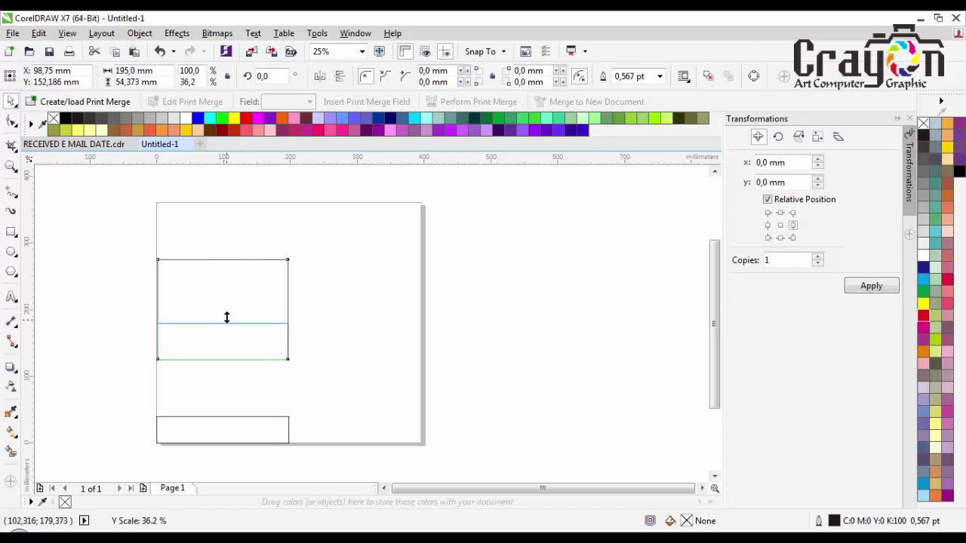
drag(222, 359, 226, 322)
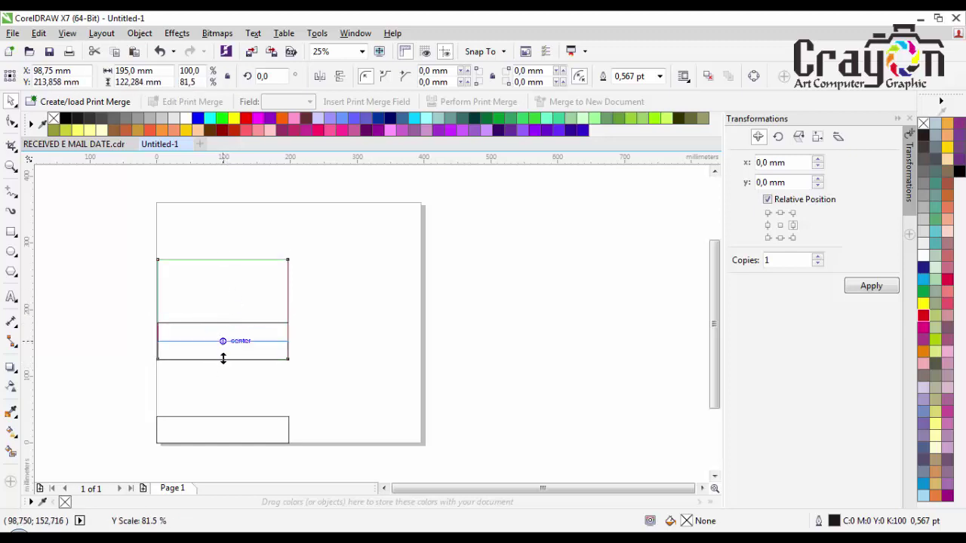
Mirror a copy of the band upward and move the small rectangle lower.
drag(232, 260, 226, 196)
click(222, 320)
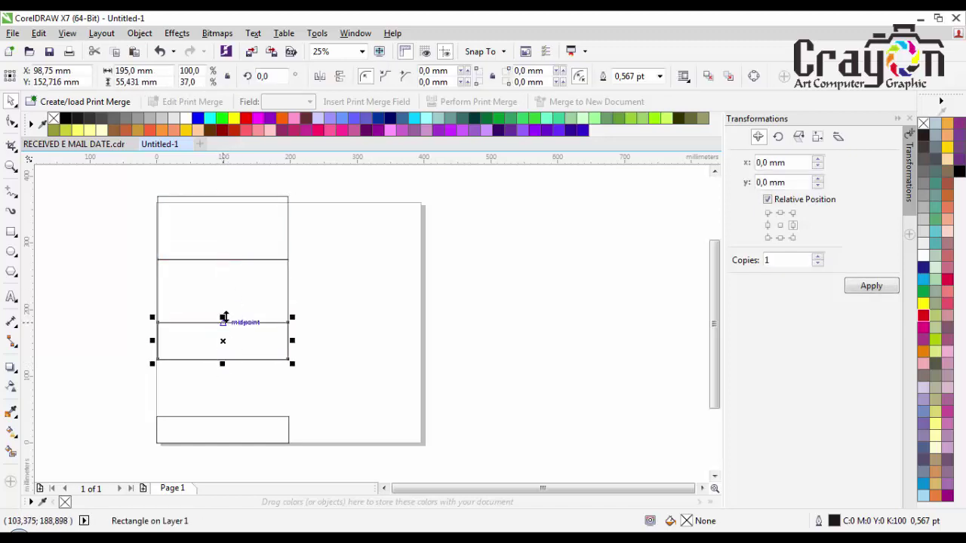
drag(222, 320, 243, 369)
click(141, 203)
Move the three stacked rectangles off the page onto the pasteboard.
drag(142, 196, 320, 414)
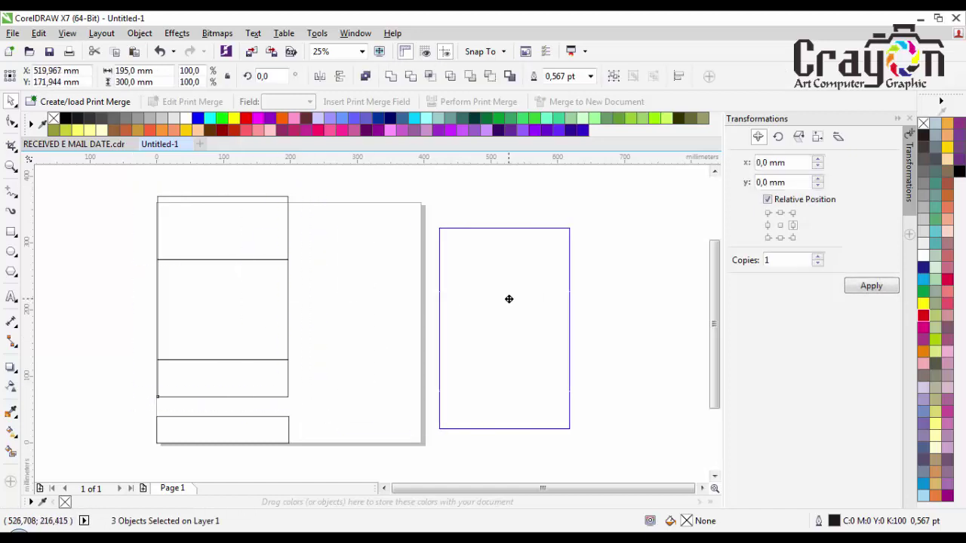
drag(211, 359, 493, 360)
click(494, 367)
scroll(296, 319, up, 1)
scroll(297, 320, down, 1)
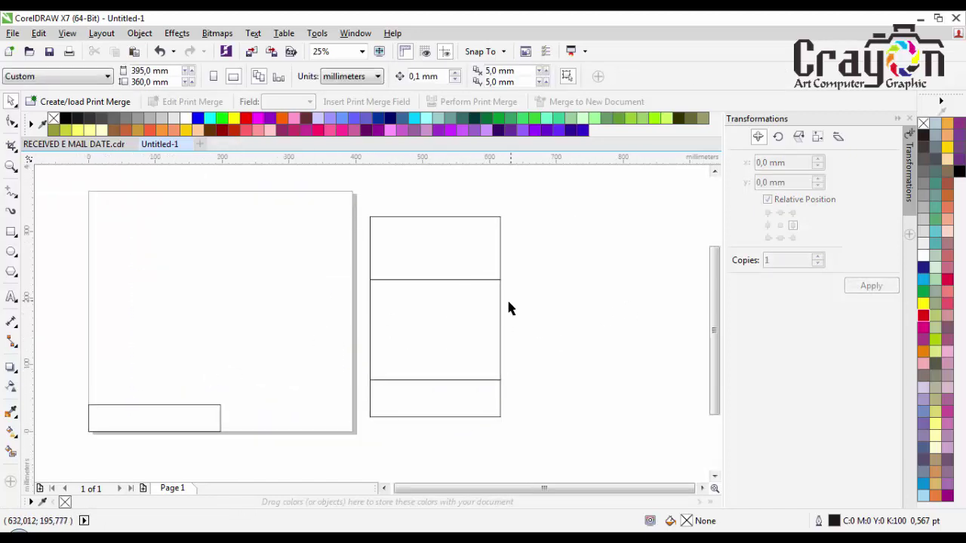
Create the greeting text object below the stacked rectangles.
click(465, 311)
click(538, 285)
click(431, 416)
scroll(468, 396, up, 1)
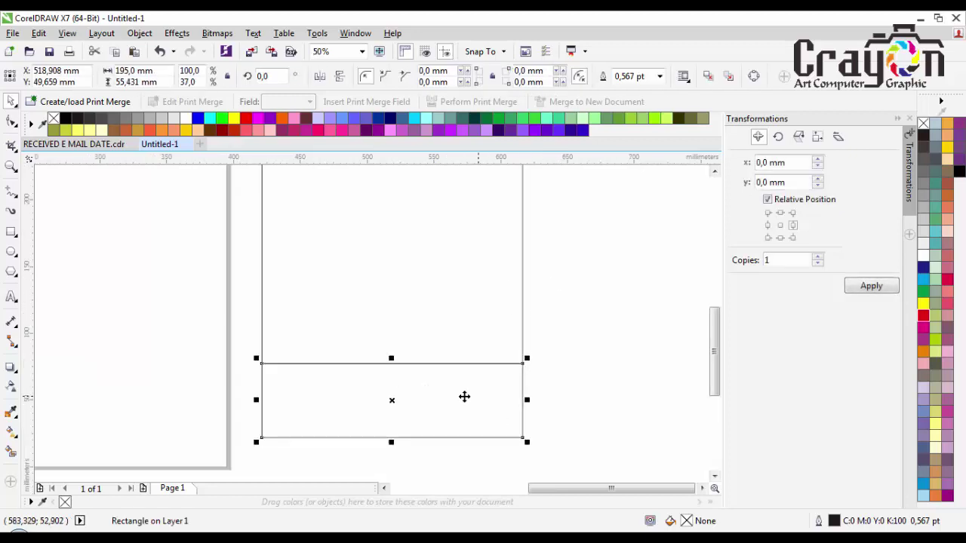
click(11, 297)
scroll(323, 399, down, 1)
click(323, 399)
text(Kepada Yth. Bapak/Ibu/Saudara/i)
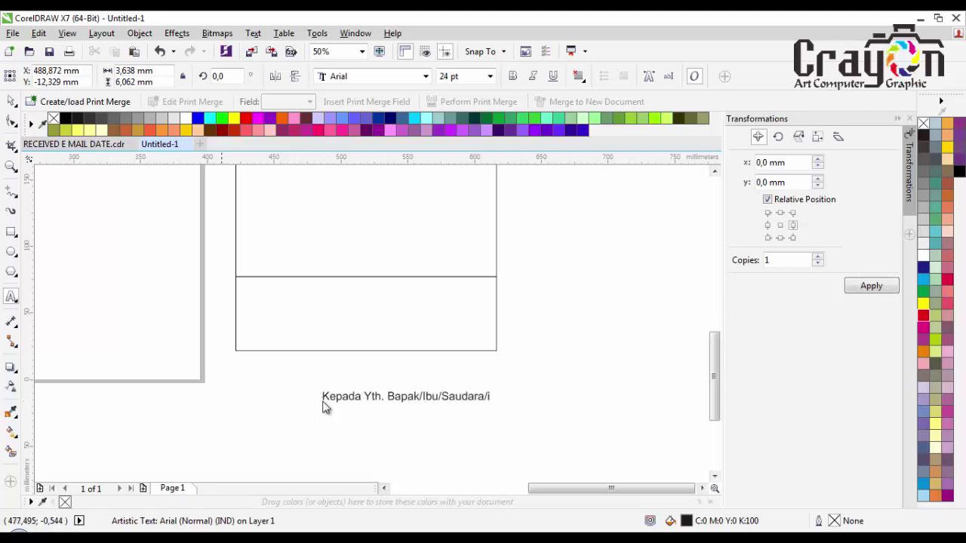
Set the greeting to UnivrstyRoman Bd BT at 16 pt and move it into the lower panel.
click(11, 102)
click(377, 79)
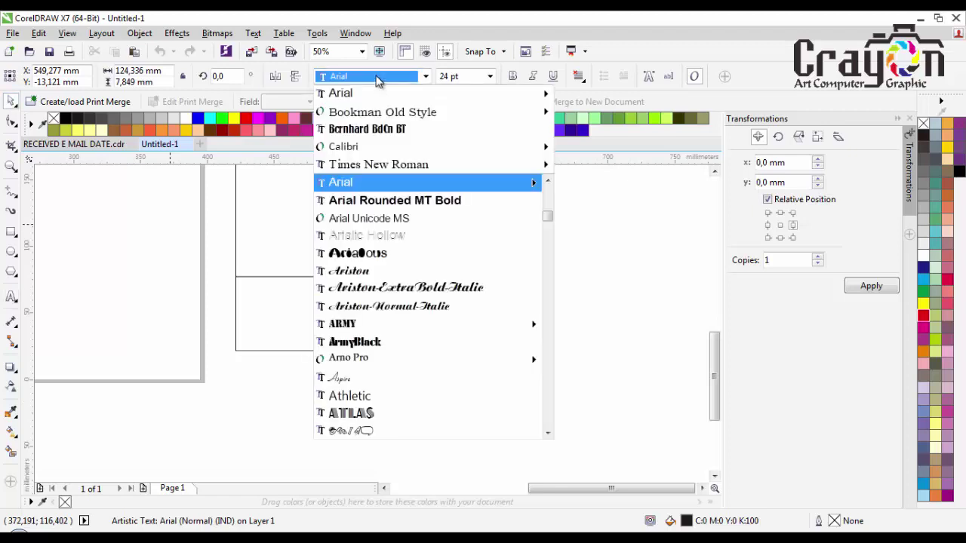
text(u)
key(Down)
key(Return)
click(374, 413)
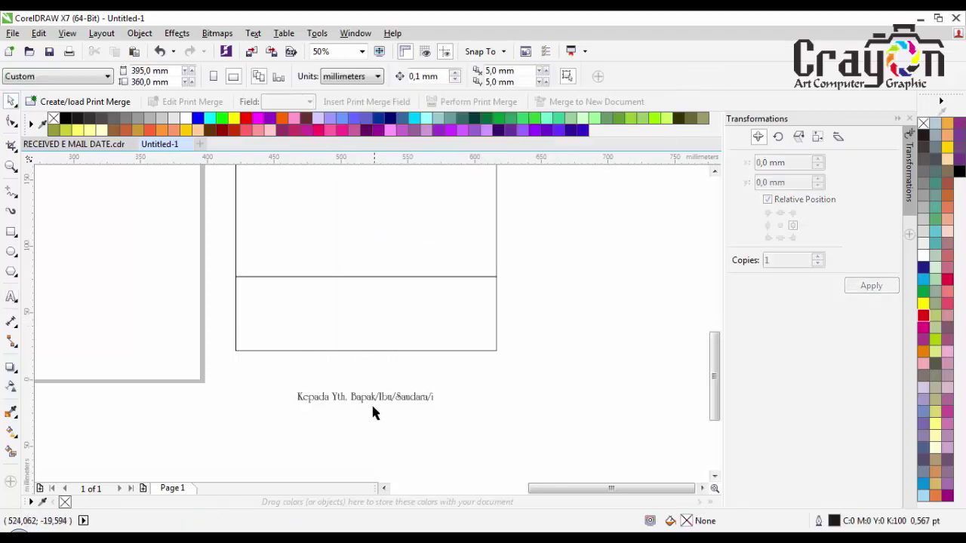
text(16)
key(Return)
drag(507, 431, 252, 381)
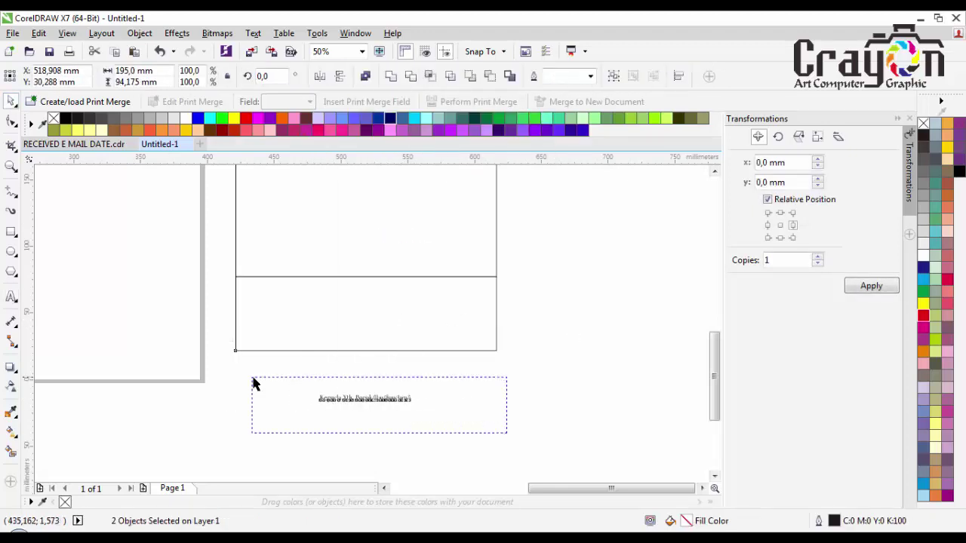
drag(390, 400, 391, 293)
Add the line 'maaf bila ada kesalahan dalam penulisan nama, alamat / gelar' below the greeting.
click(579, 76)
click(604, 125)
key(F8)
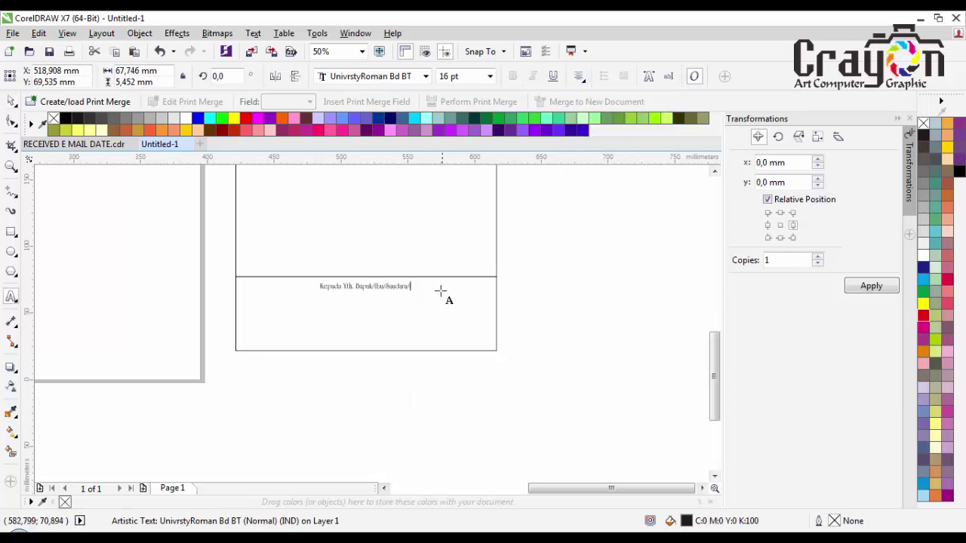
scroll(395, 302, up, 2)
key(Return)
key(Return)
key(Return)
text(ma)
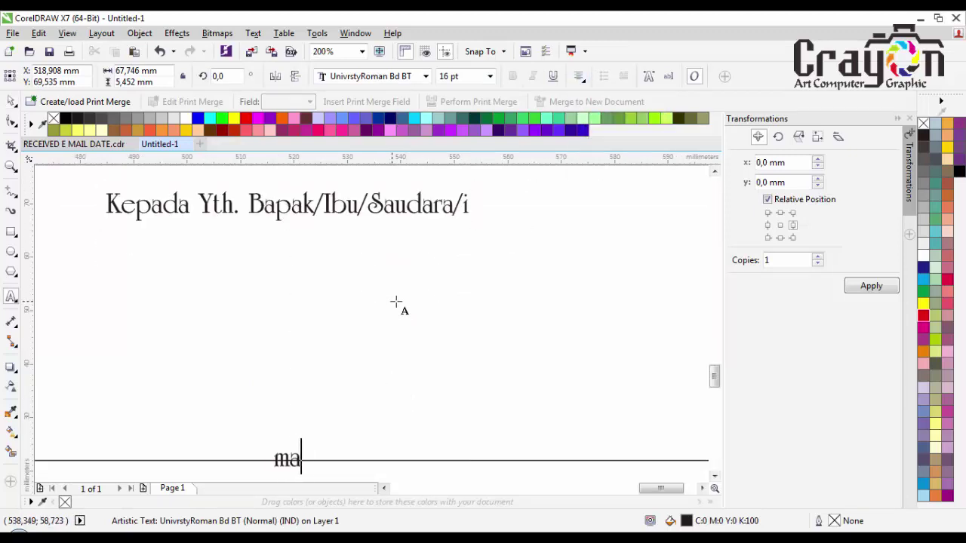
text(af bila ada)
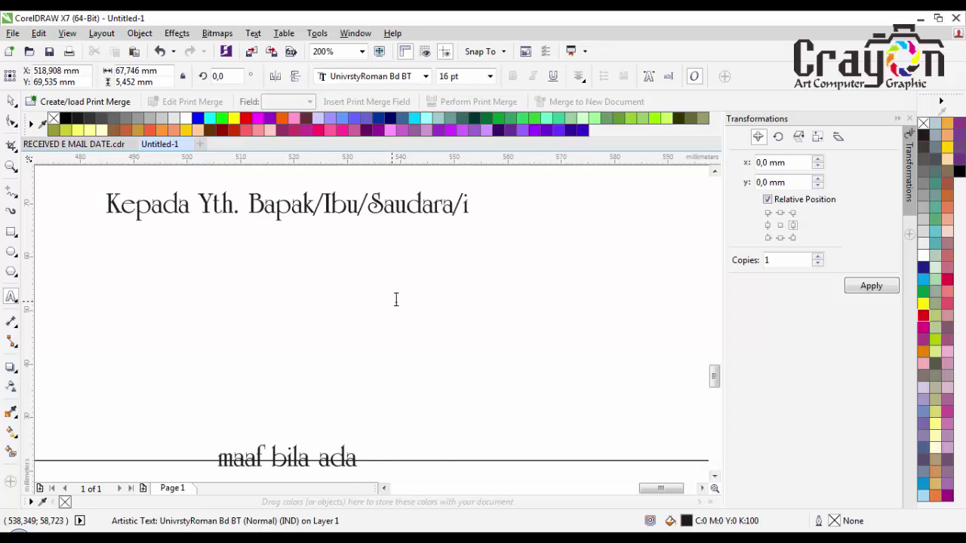
text( kesalahan dalam penulisan )
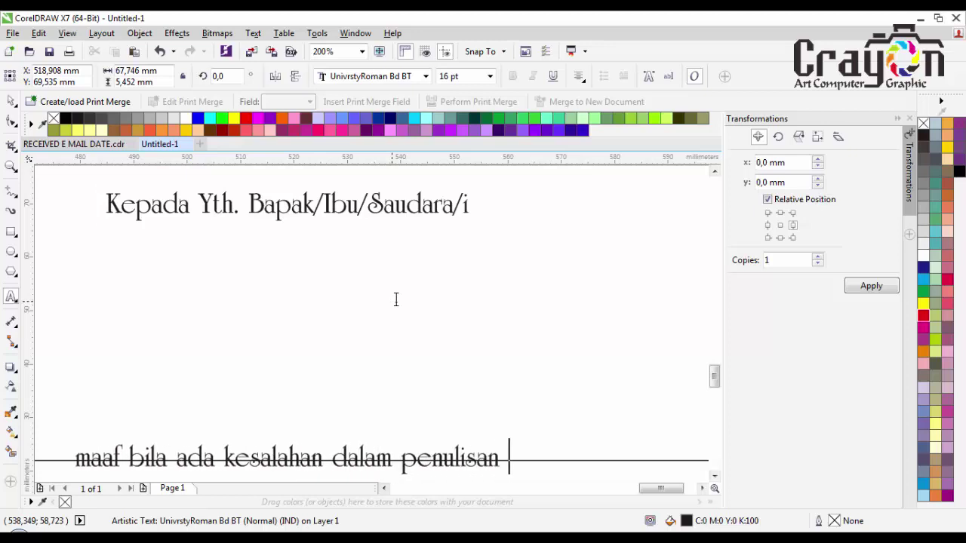
text(nama, alamat /)
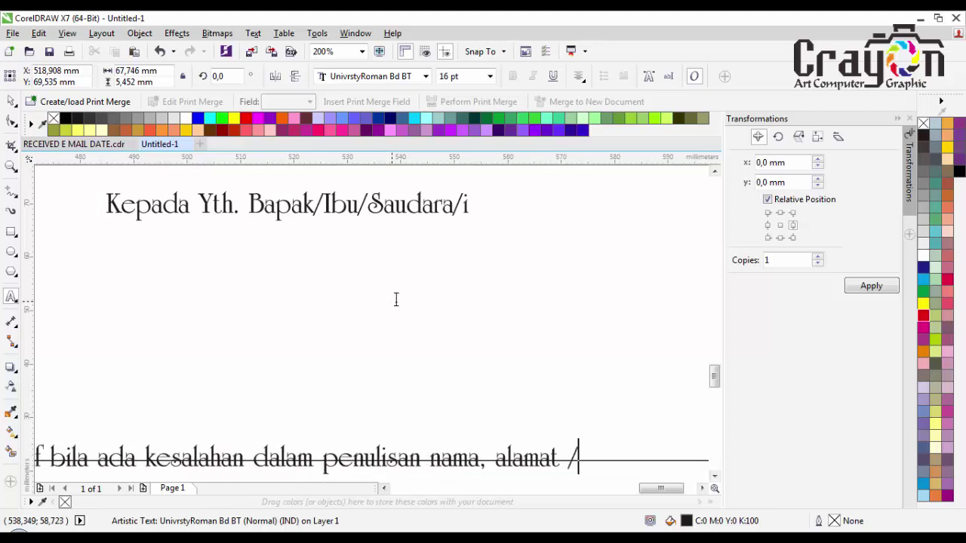
text( gelar)
key(ctrl+space)
scroll(366, 302, down, 2)
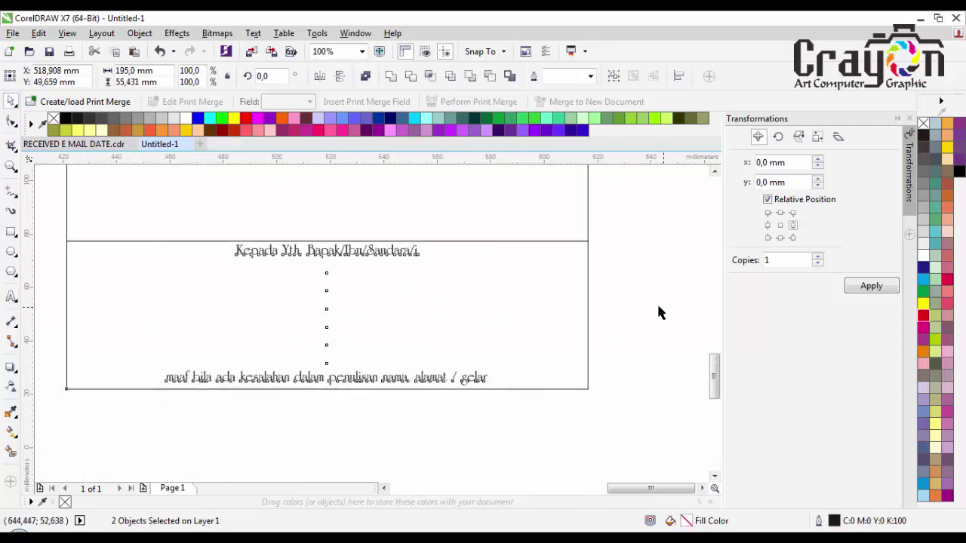
Draw a 62 × 32 mm rounded-corner box centred under the greeting.
click(10, 231)
drag(207, 273, 414, 344)
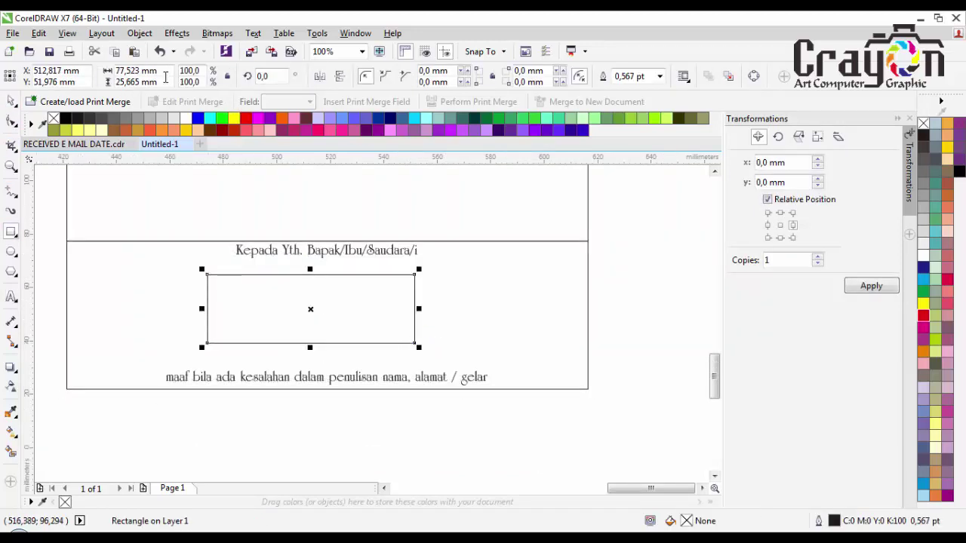
key(Return)
click(12, 121)
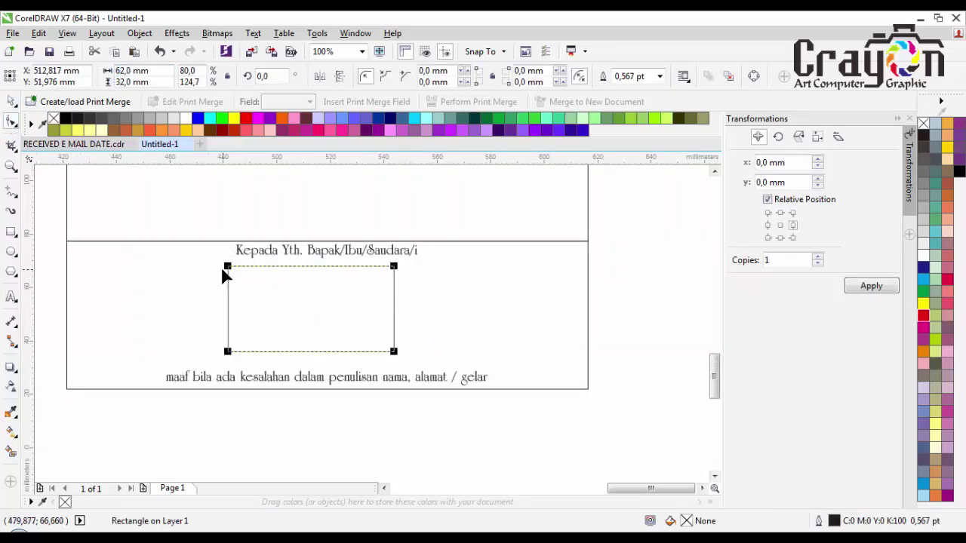
drag(229, 265, 238, 265)
key(ctrl+a)
key(c)
key(F8)
Set the apology line to 10 pt and move it up beneath the box.
click(344, 377)
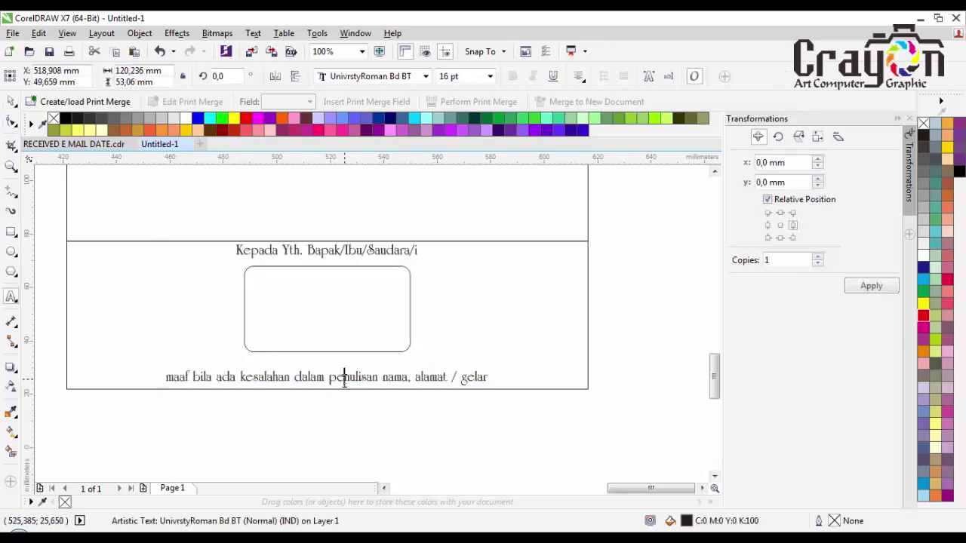
drag(166, 377, 487, 377)
click(475, 75)
text(10)
key(Return)
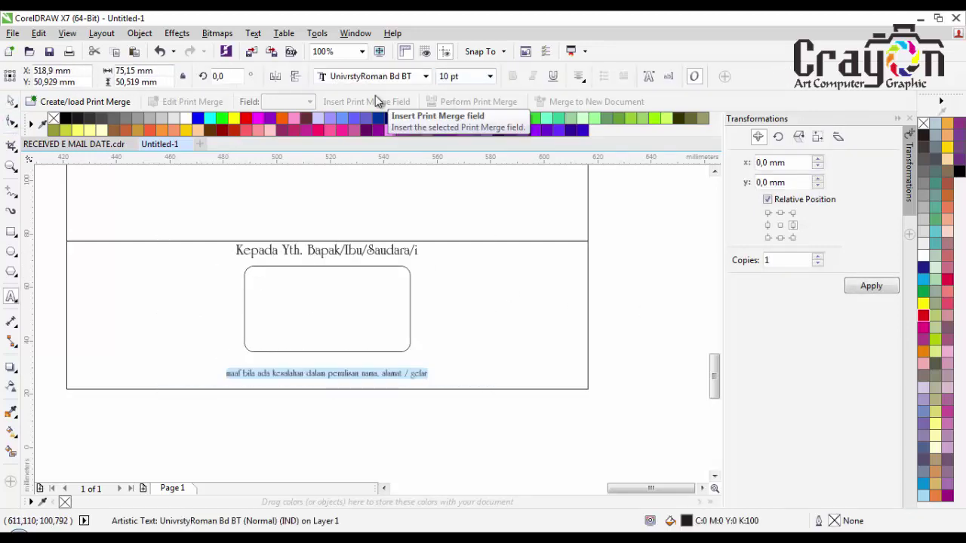
click(346, 360)
key(Delete)
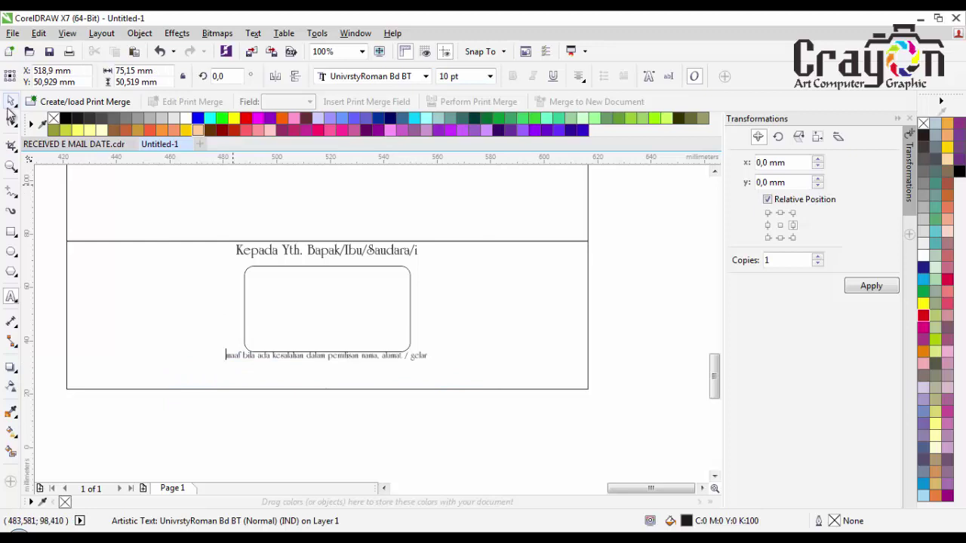
Shrink the large card rectangle from its top edge.
click(11, 101)
click(399, 319)
scroll(348, 286, up, 2)
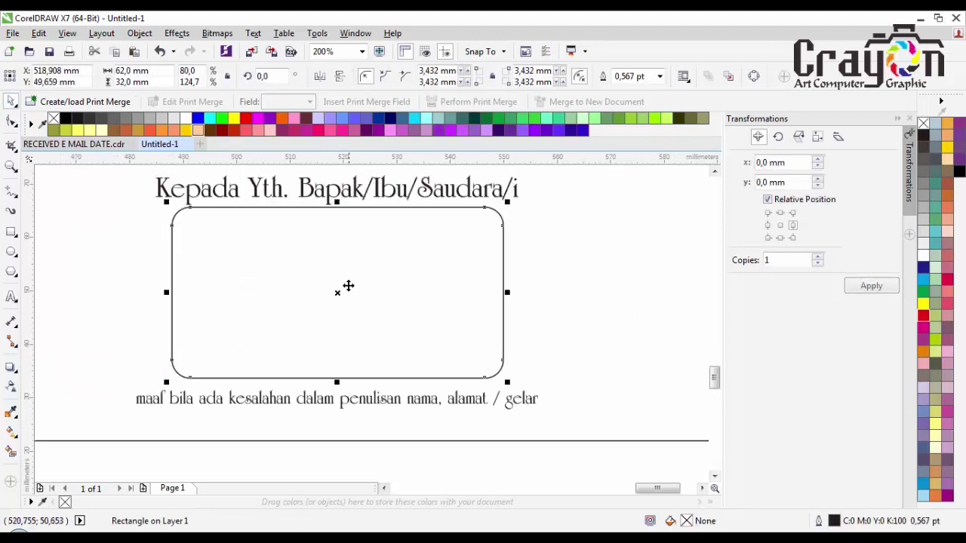
scroll(347, 286, down, 1)
scroll(634, 329, down, 1)
click(387, 274)
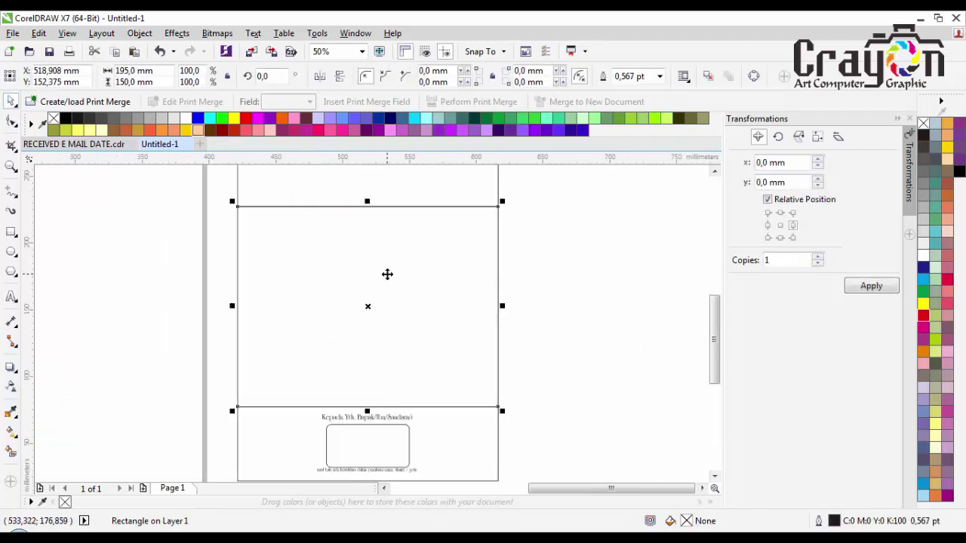
scroll(412, 320, down, 1)
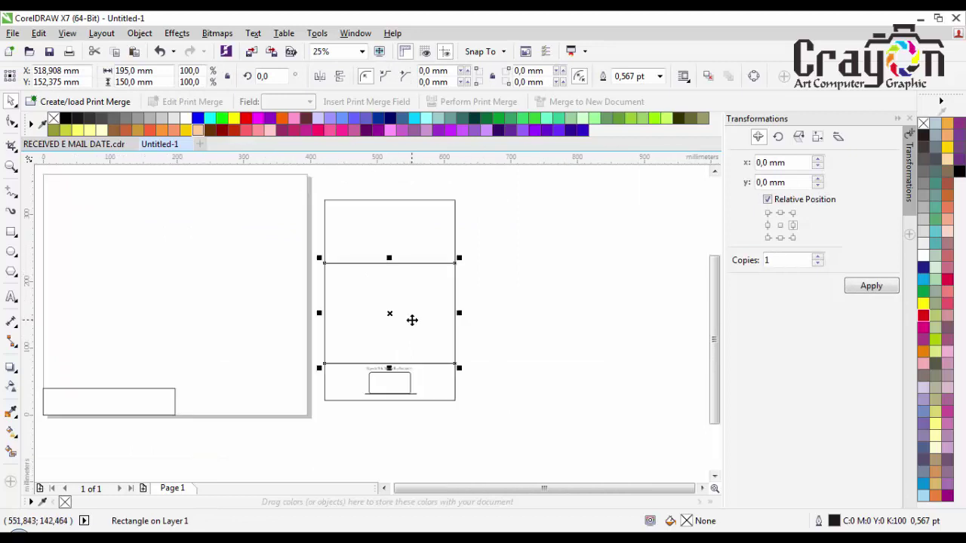
scroll(394, 283, up, 1)
drag(385, 241, 394, 280)
Fill the card rectangle black and the middle band white with no outline.
shift+click(386, 270)
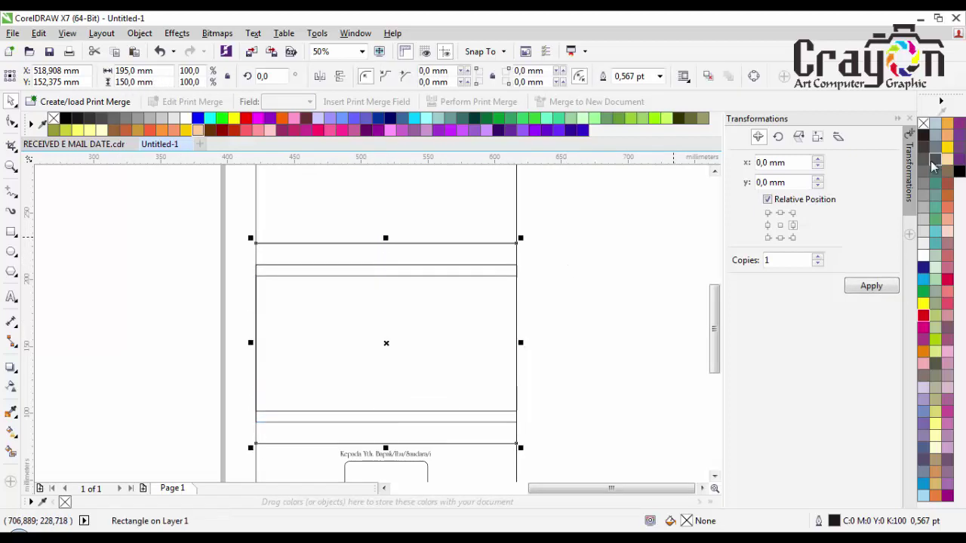
click(923, 134)
click(563, 263)
click(517, 327)
click(923, 257)
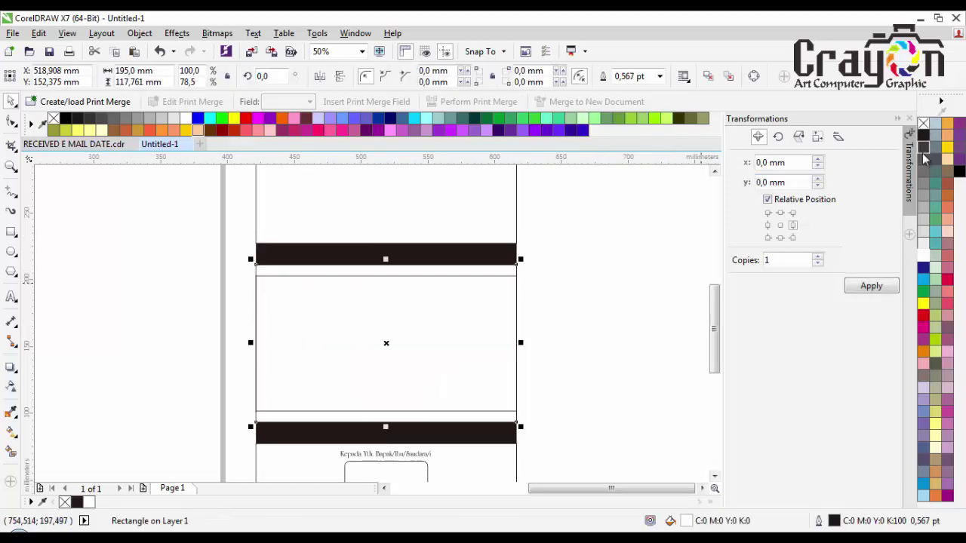
right_click(923, 123)
right_click(923, 123)
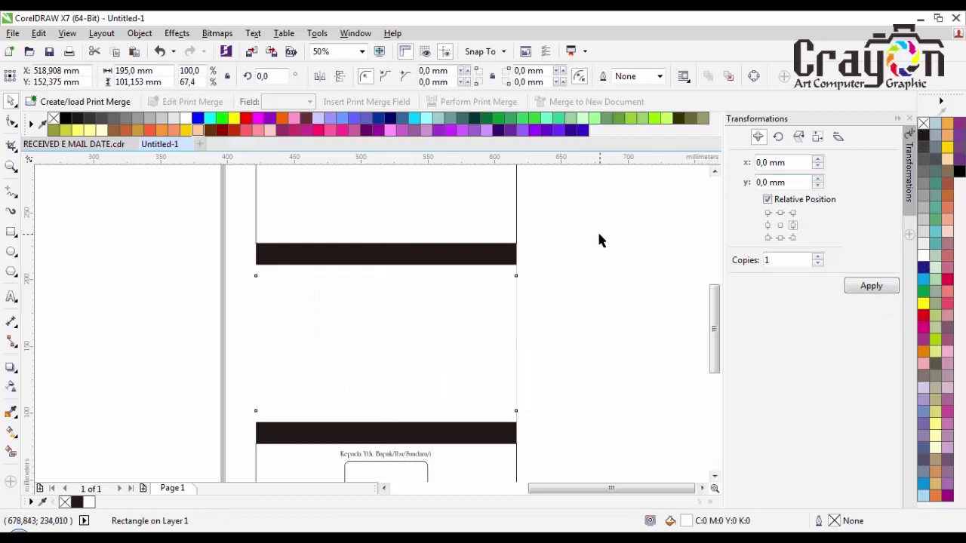
click(935, 210)
Fill the bottom panel black.
click(390, 269)
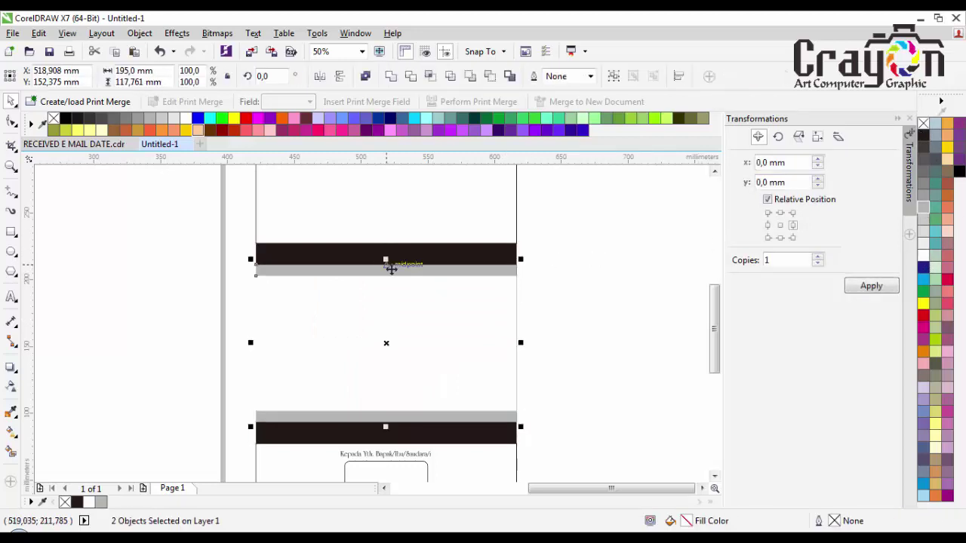
scroll(381, 275, up, 1)
shift+click(380, 274)
scroll(511, 266, down, 1)
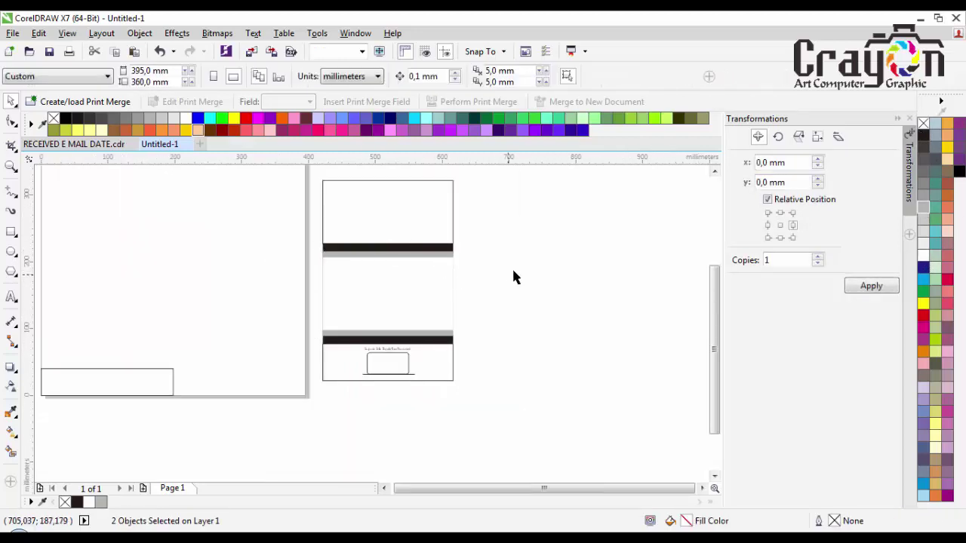
click(453, 292)
scroll(453, 292, down, 1)
click(385, 362)
click(923, 125)
drag(539, 323, 379, 388)
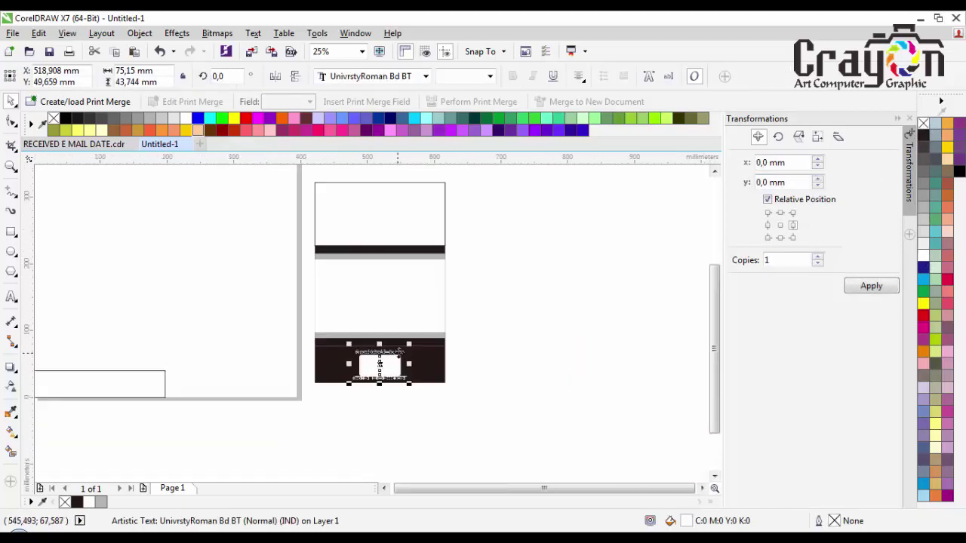
Fill the top panel black.
click(395, 191)
scroll(394, 192, up, 2)
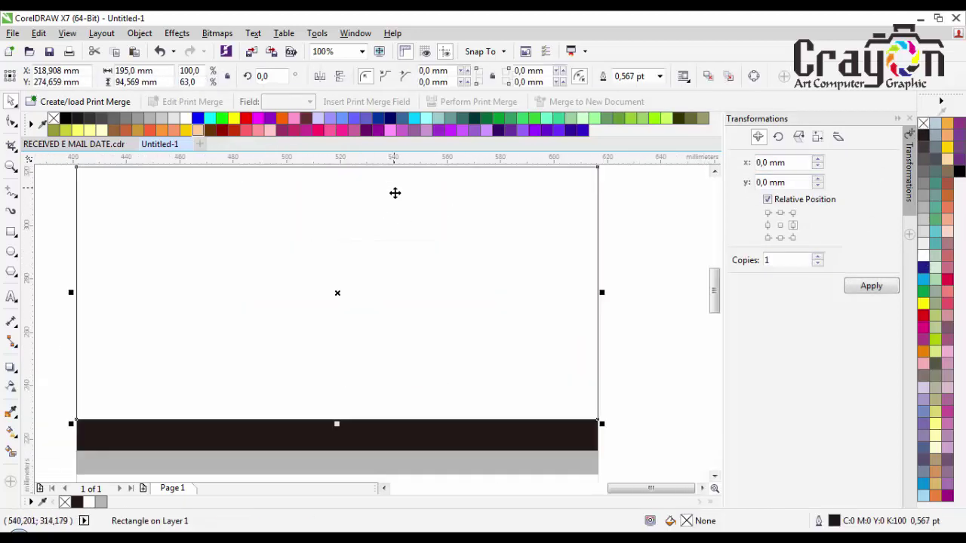
scroll(395, 193, down, 1)
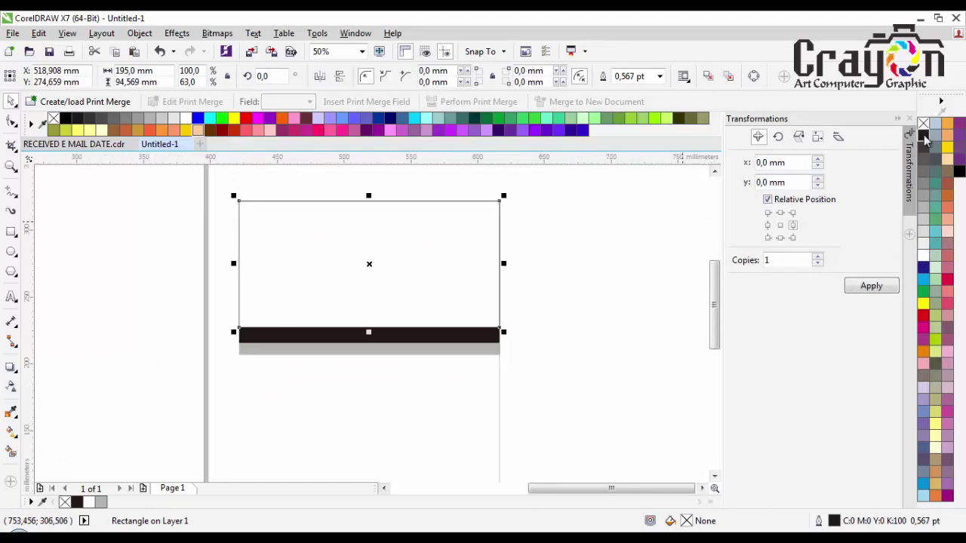
click(925, 136)
click(533, 267)
click(420, 261)
click(550, 269)
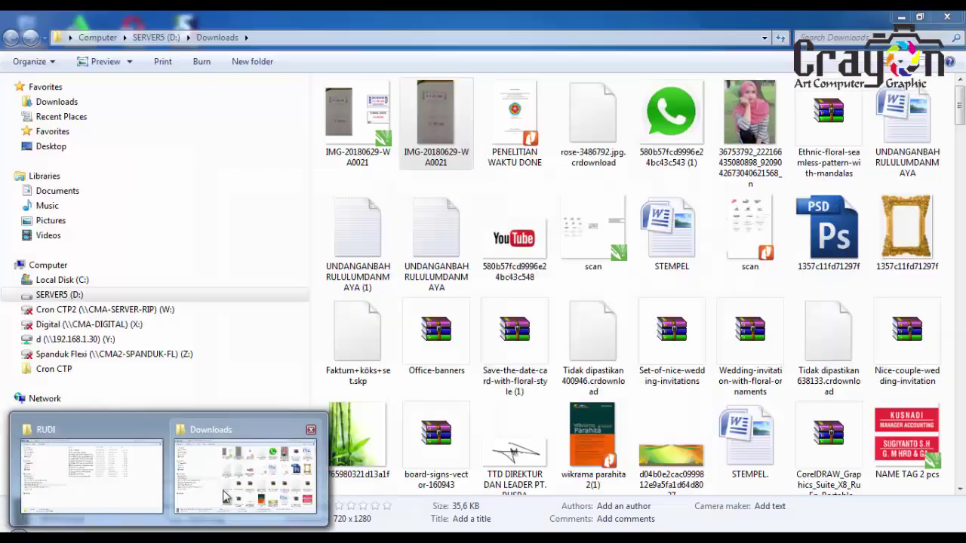
Open the batik vector file 1.cdr from Y:\VEKTOR\BATIK in CorelDRAW.
click(86, 474)
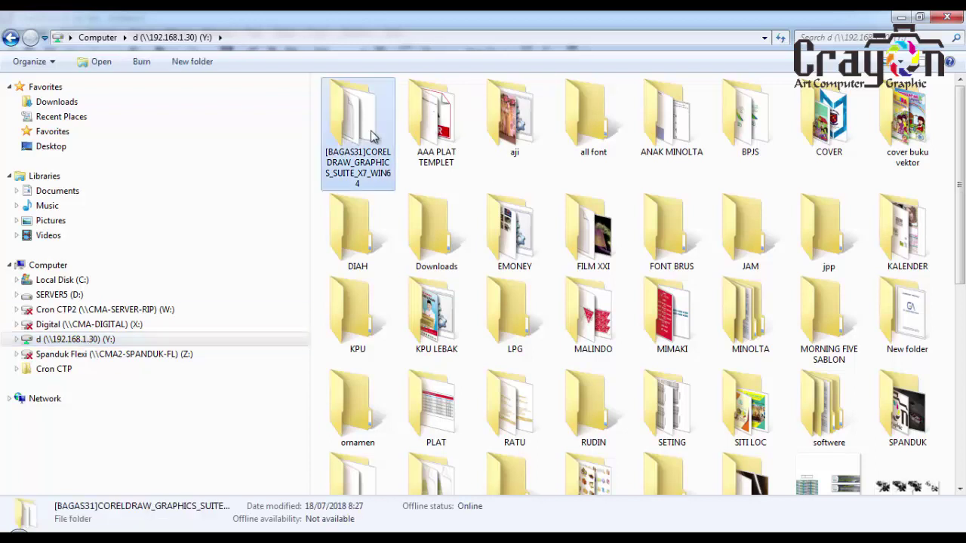
double_click(614, 118)
click(362, 118)
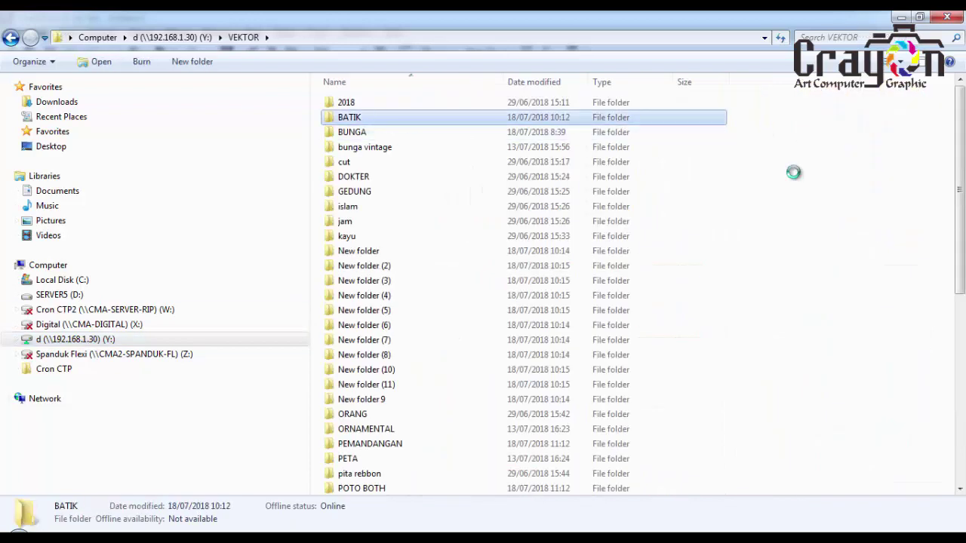
right_click(626, 328)
click(574, 230)
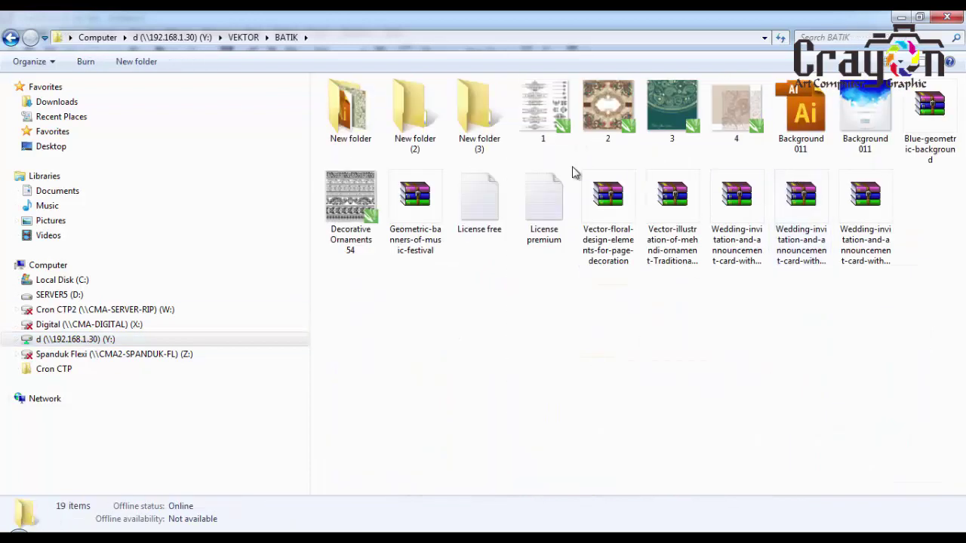
key(alt+Tab)
Copy the arrow-ornament banner from 1.cdr and paste it into the invitation.
click(320, 299)
scroll(320, 300, up, 3)
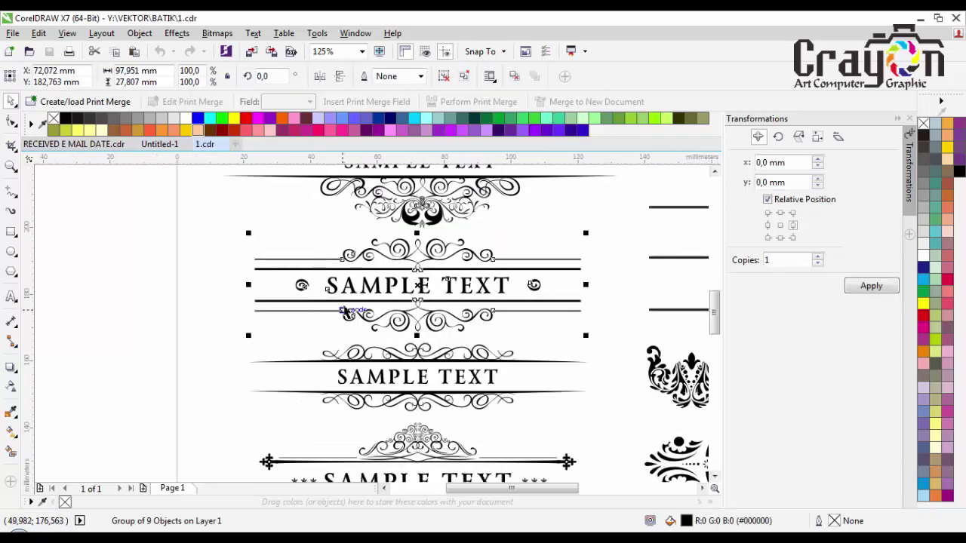
scroll(345, 311, down, 2)
click(412, 289)
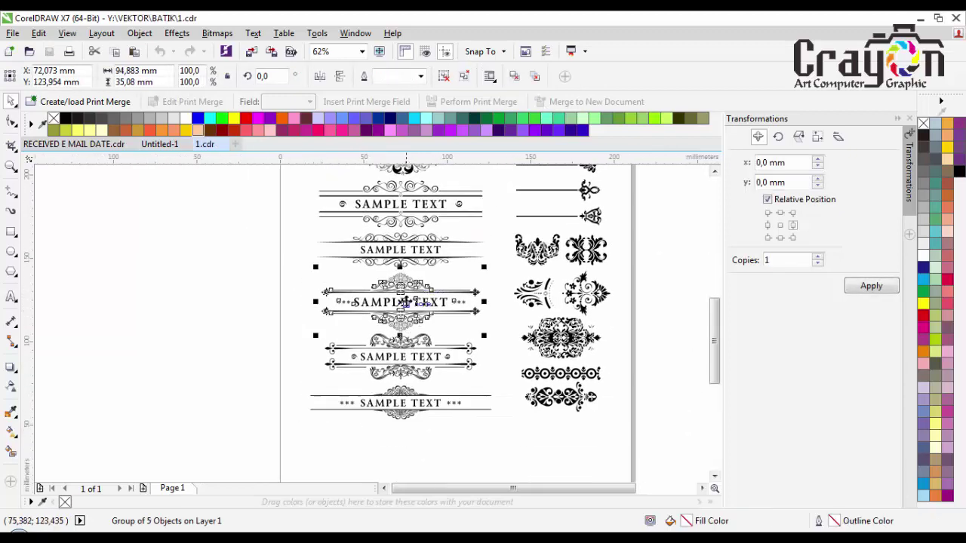
key(ctrl+c)
click(159, 144)
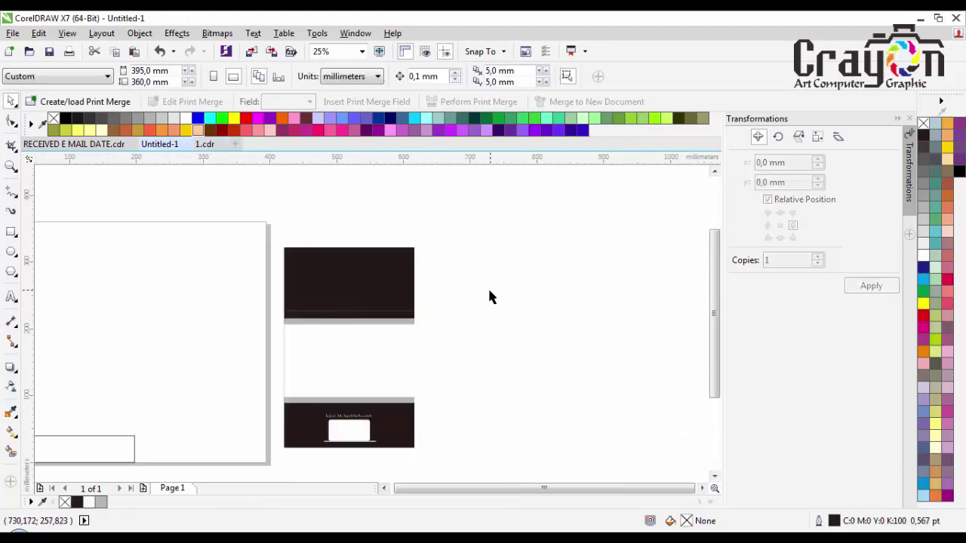
key(ctrl+v)
Ungroup the banner and delete its SAMPLE TEXT, asterisks and lower ornament line.
scroll(113, 354, up, 3)
key(ctrl+u)
key(Escape)
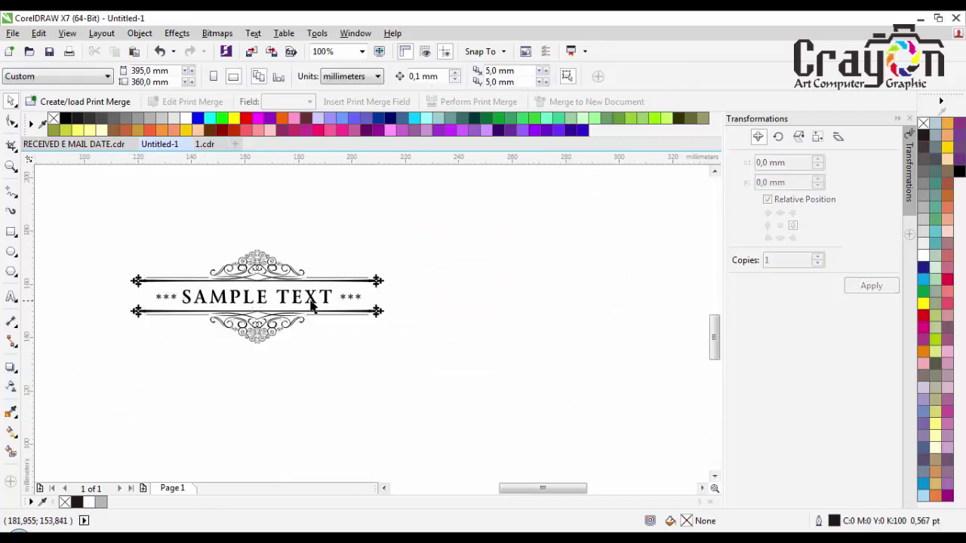
click(312, 307)
key(Escape)
click(325, 298)
key(Delete)
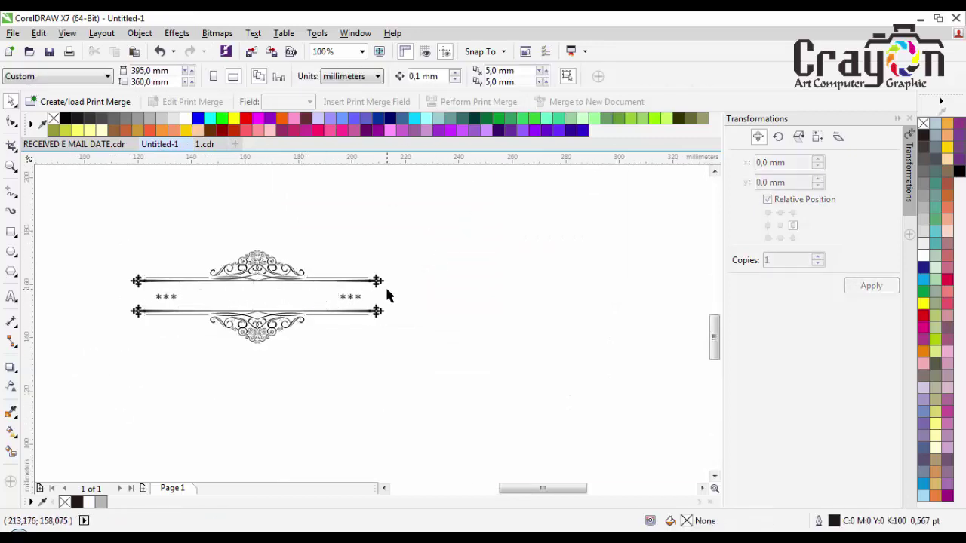
click(351, 301)
key(Delete)
key(ctrl+a)
key(ctrl+g)
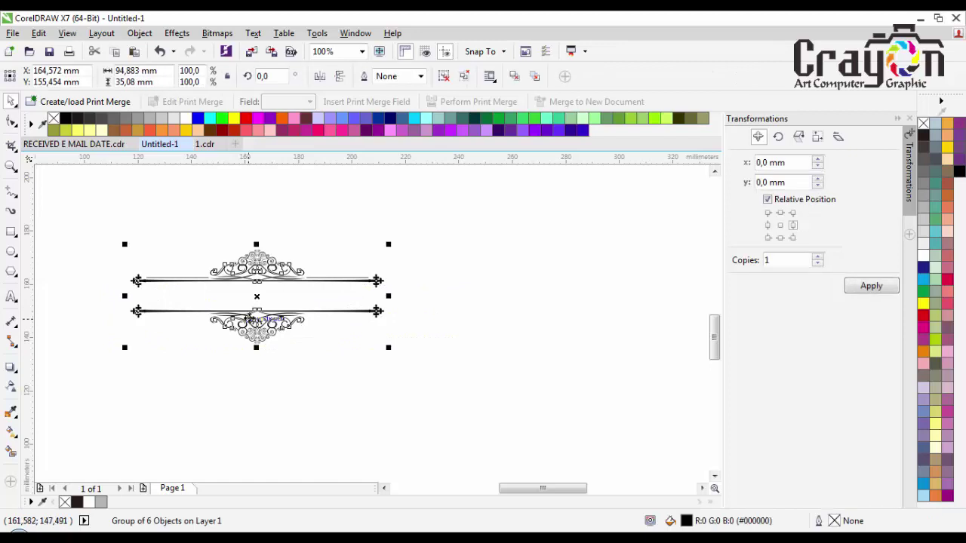
key(ctrl+u)
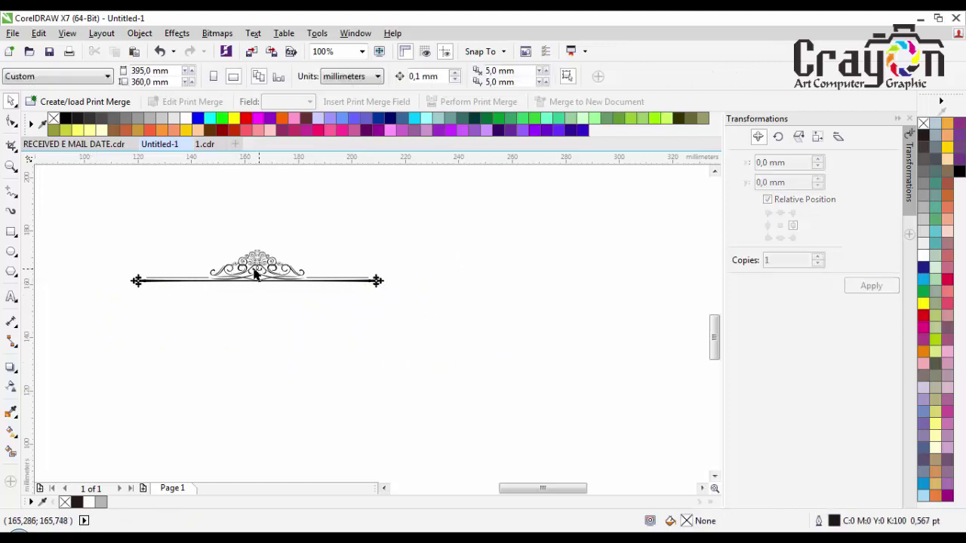
Move the remaining white ornament line onto the top of the black card.
scroll(173, 254, down, 1)
scroll(419, 285, down, 1)
mouse_move(249, 286)
mouse_down()
mouse_move(498, 209)
mouse_move(464, 194)
mouse_up()
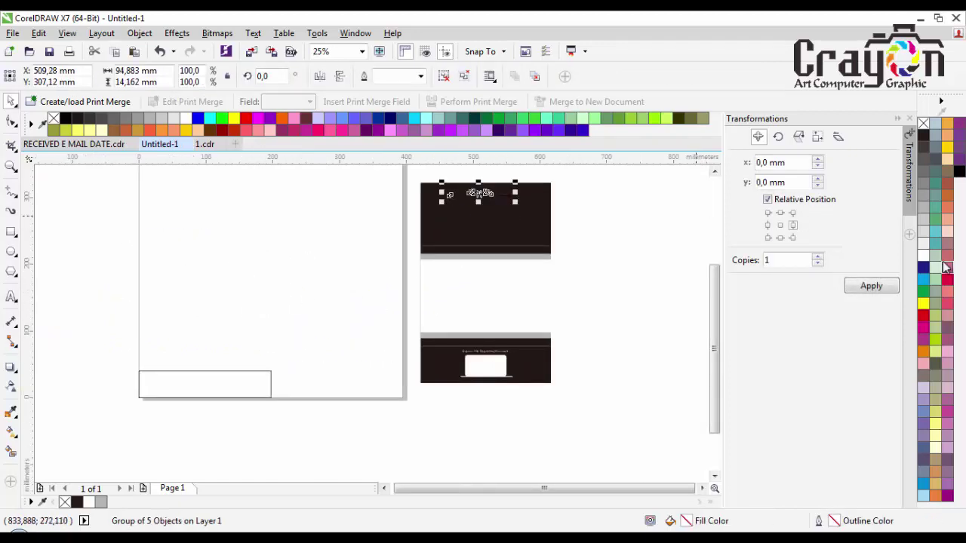
scroll(515, 195, up, 2)
scroll(515, 195, up, 1)
click(339, 267)
scroll(424, 209, down, 1)
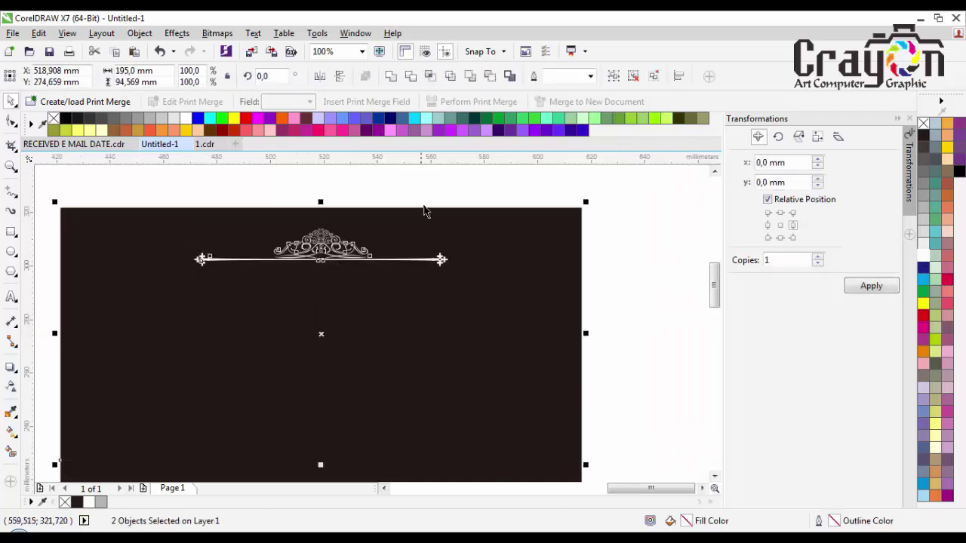
click(324, 259)
Begin a new text line just under the ornament.
scroll(323, 259, up, 1)
scroll(322, 240, down, 1)
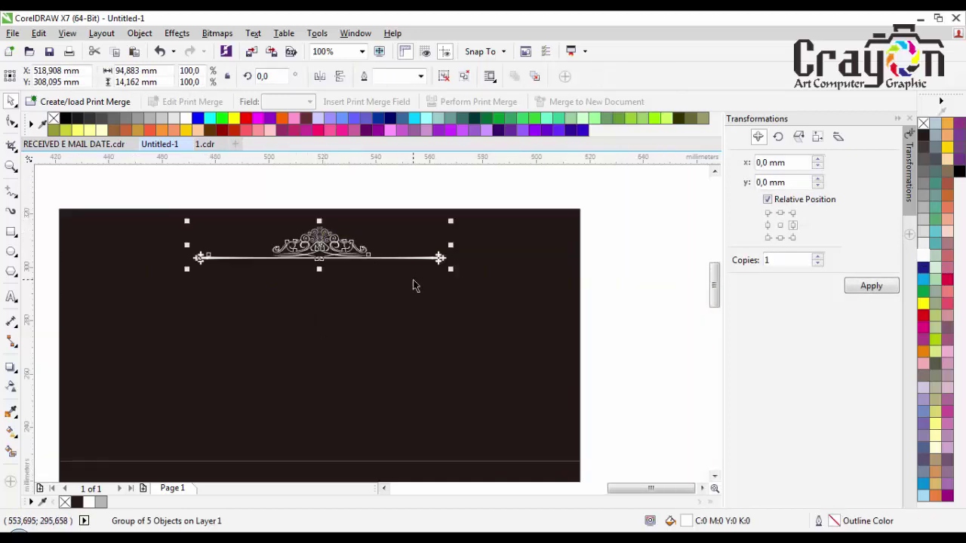
scroll(414, 285, down, 1)
key(Escape)
key(F8)
click(351, 294)
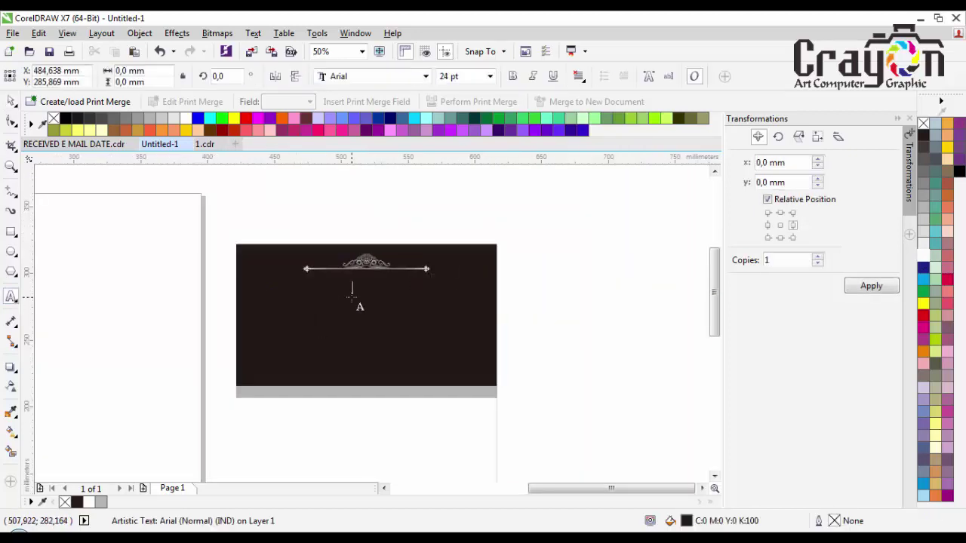
Make the UNDANGAN text white, centre-aligned and centred on the card, close under the ornament.
click(12, 101)
click(919, 256)
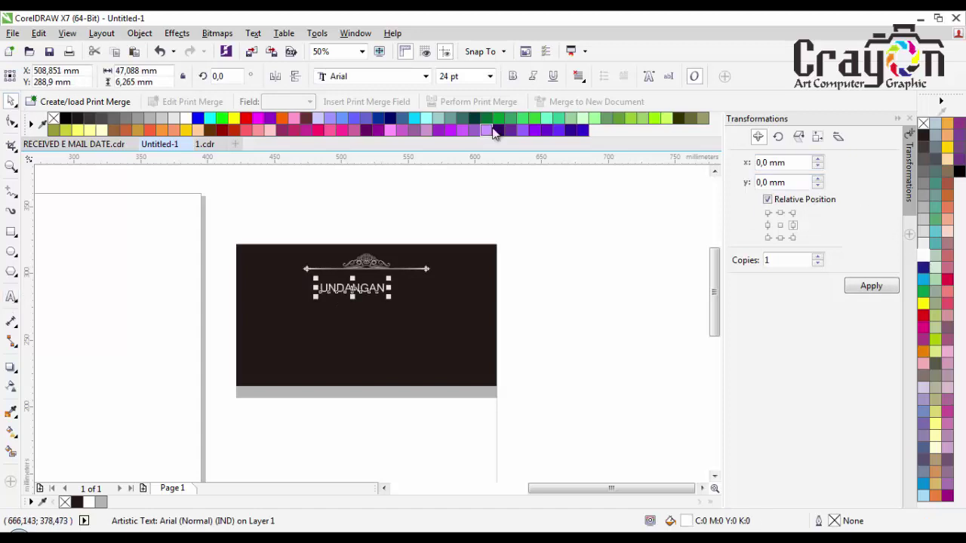
click(578, 76)
shift+click(459, 274)
key(c)
key(Escape)
scroll(368, 294, up, 1)
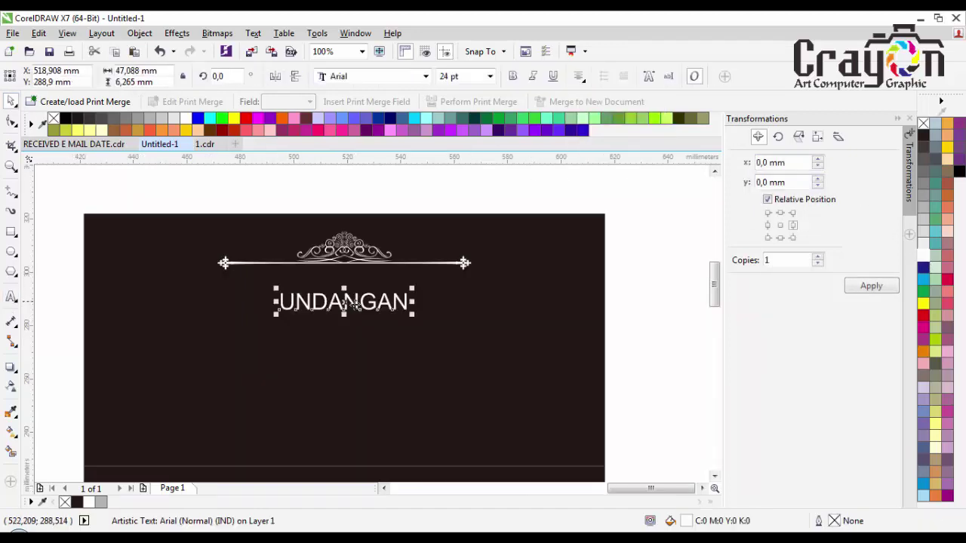
drag(368, 295, 367, 274)
Set the UNDANGAN title in BankGothic Md BT.
click(382, 76)
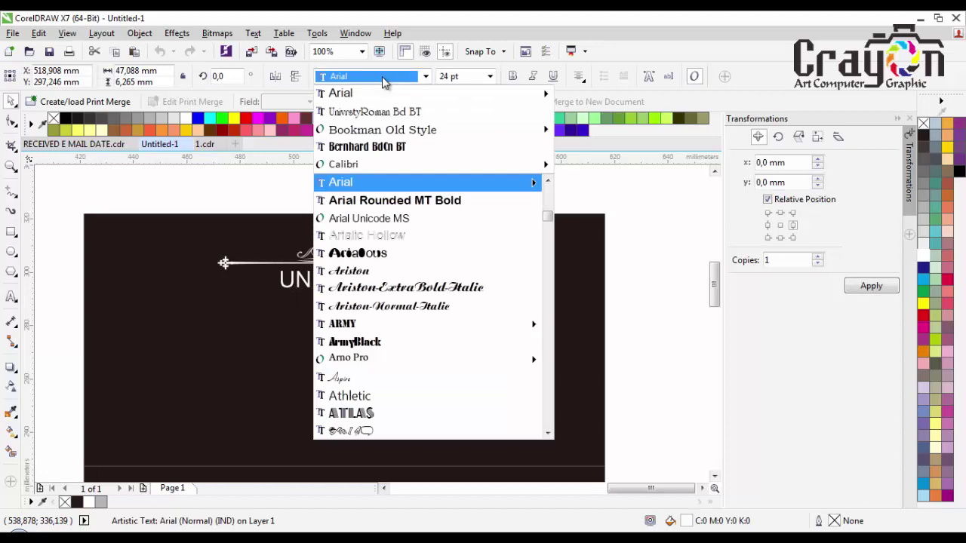
text(av)
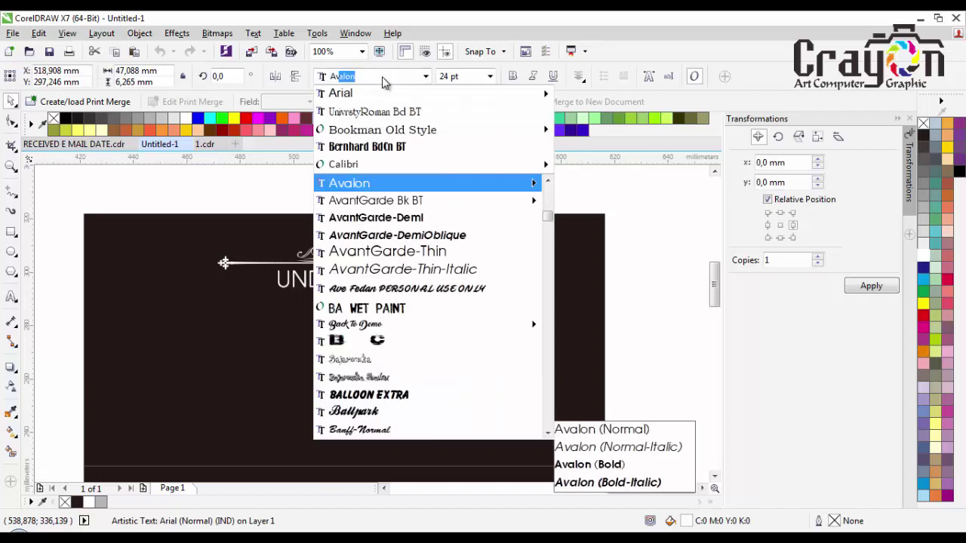
click(397, 219)
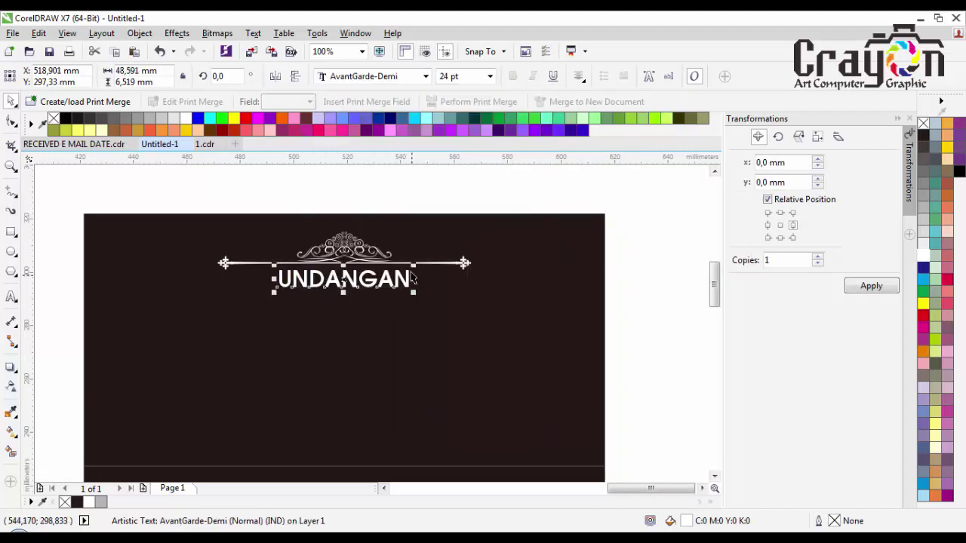
click(383, 76)
scroll(419, 319, down, 3)
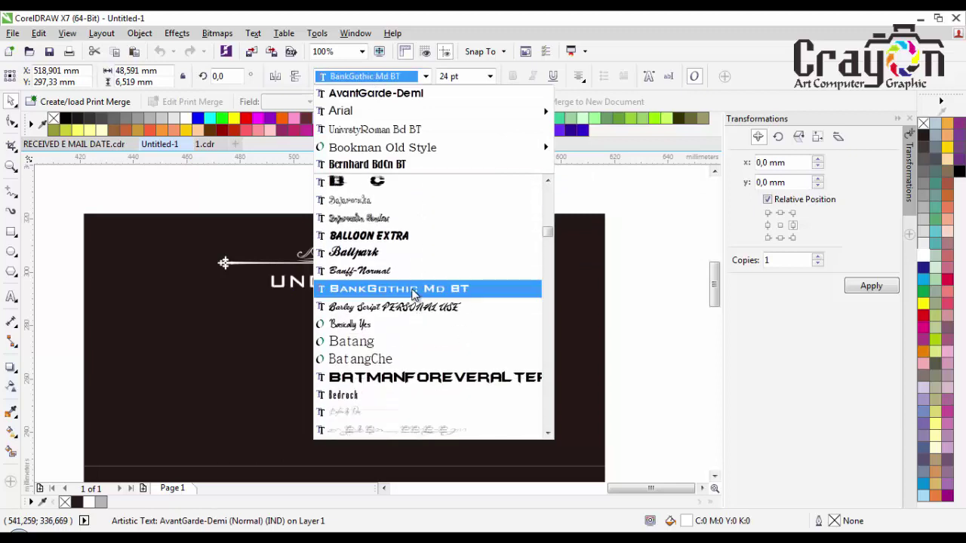
click(408, 288)
Enlarge the title and place a smaller duplicate just below it.
drag(424, 276, 445, 287)
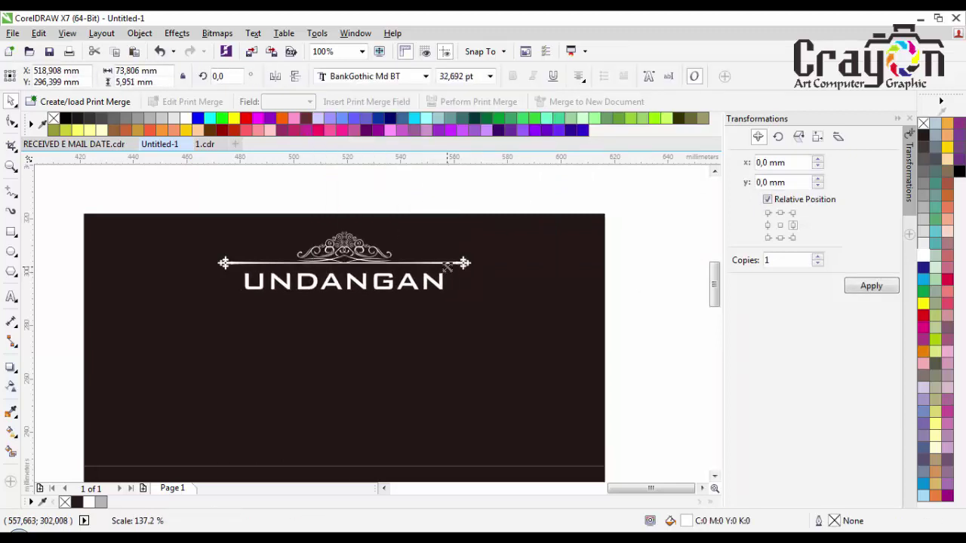
drag(375, 278, 376, 299)
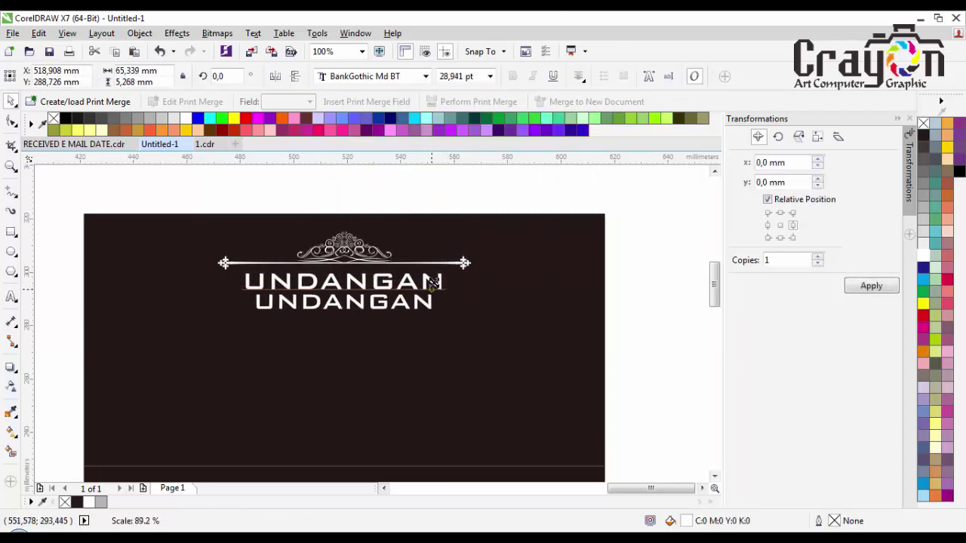
drag(445, 290, 424, 294)
click(449, 76)
text(1)
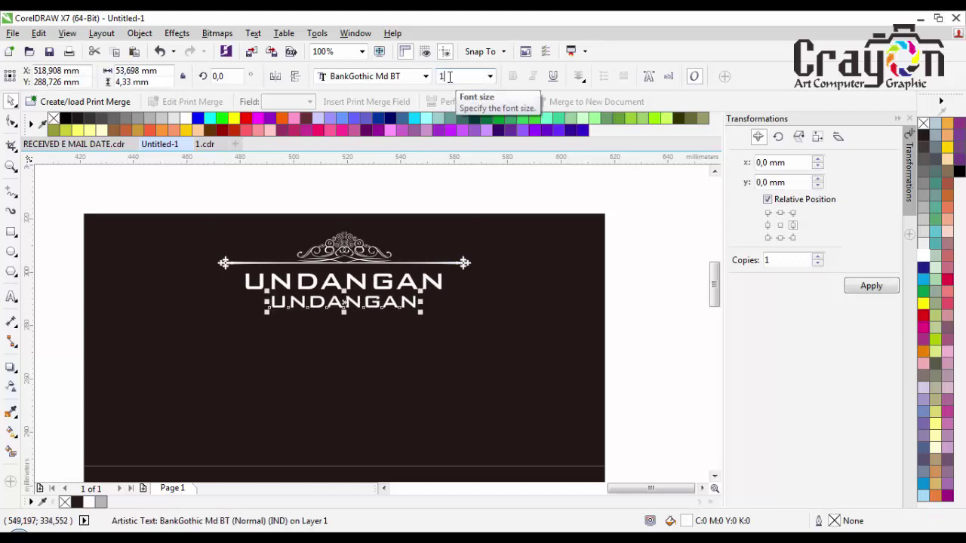
Set the copy to 14 pt and retype it as 'Sabtu, 28 Juli 2018' plus the venue address.
text(4)
key(Return)
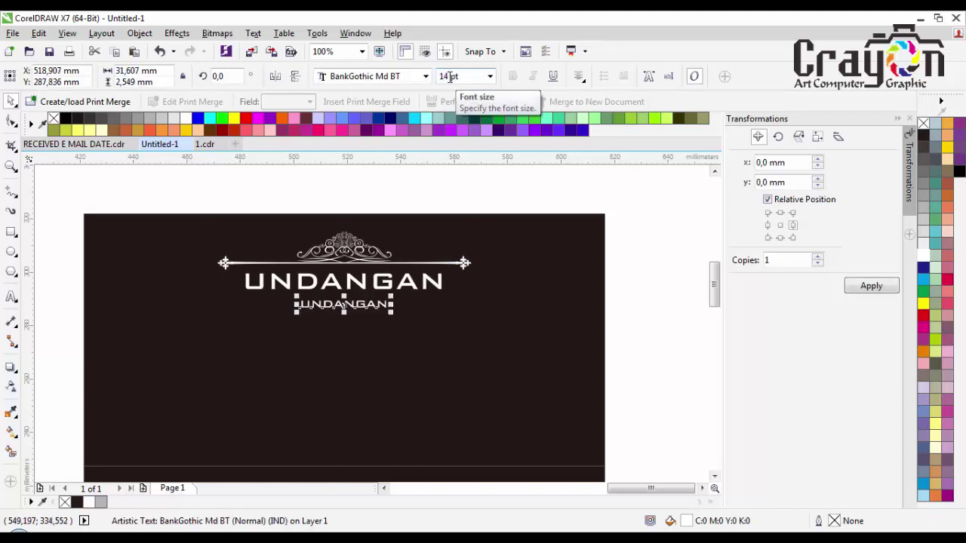
key(F8)
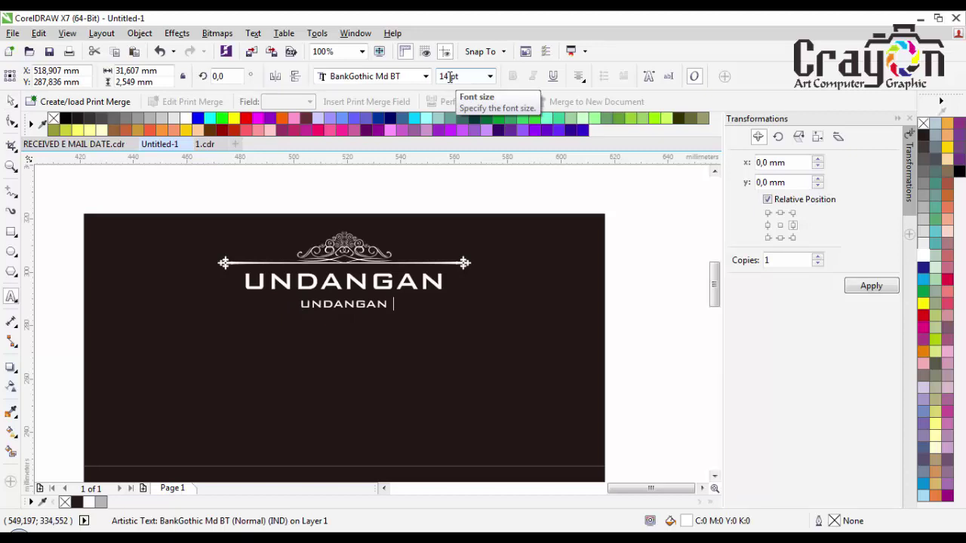
key(ctrl+a)
text(s)
key(ctrl+a)
text(Sabtu,)
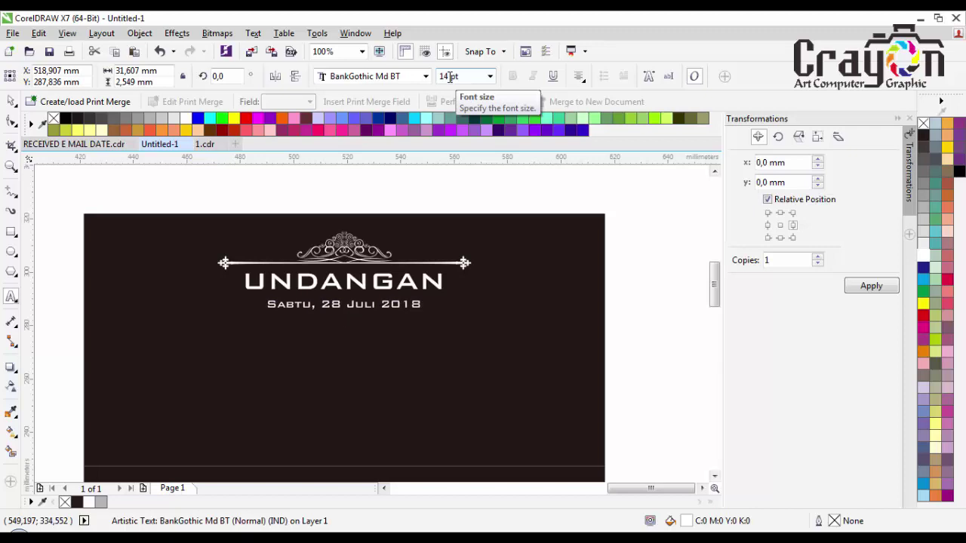
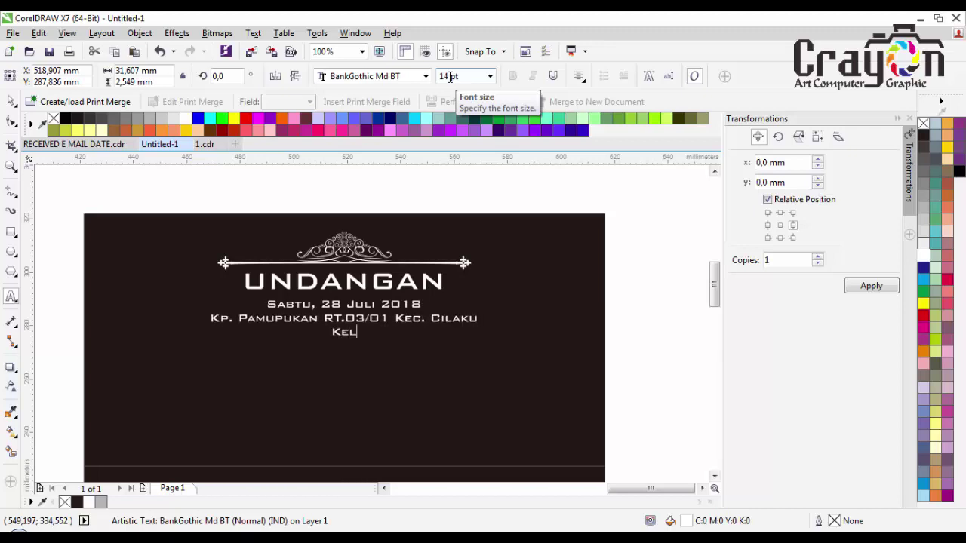
Correct the address line, add the city name, then marquee-select the whole title block.
click(419, 317)
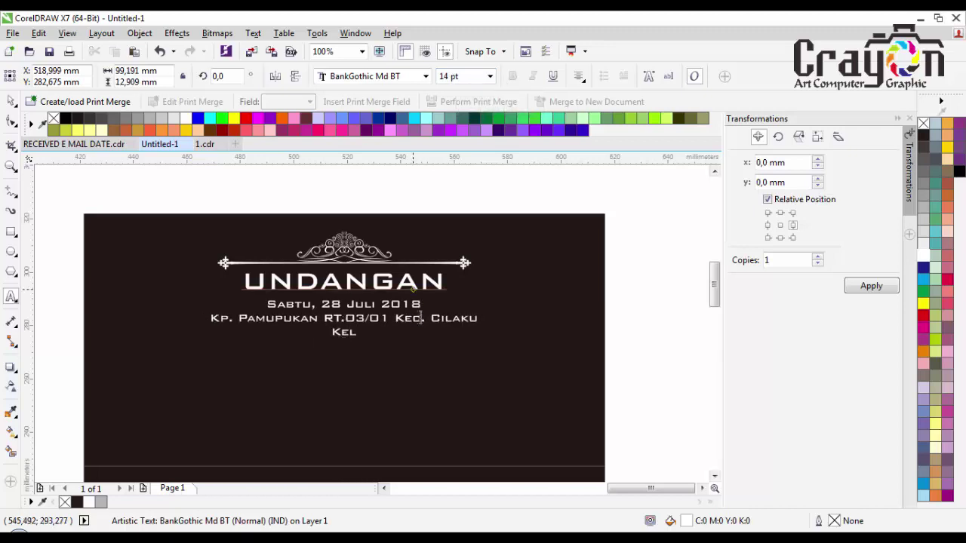
key(BackSpace)
text(l)
key(ctrl+space)
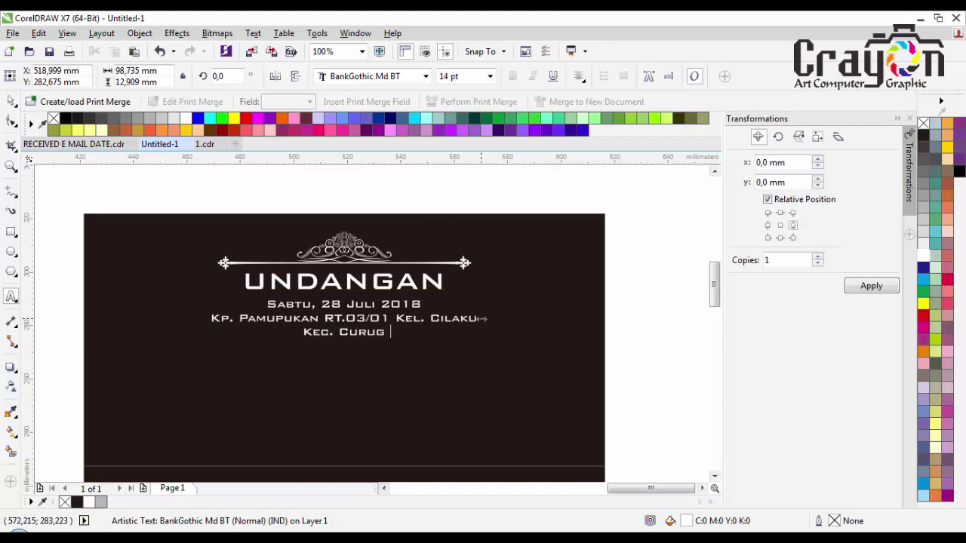
text(Kota Serang)
key(ctrl+space)
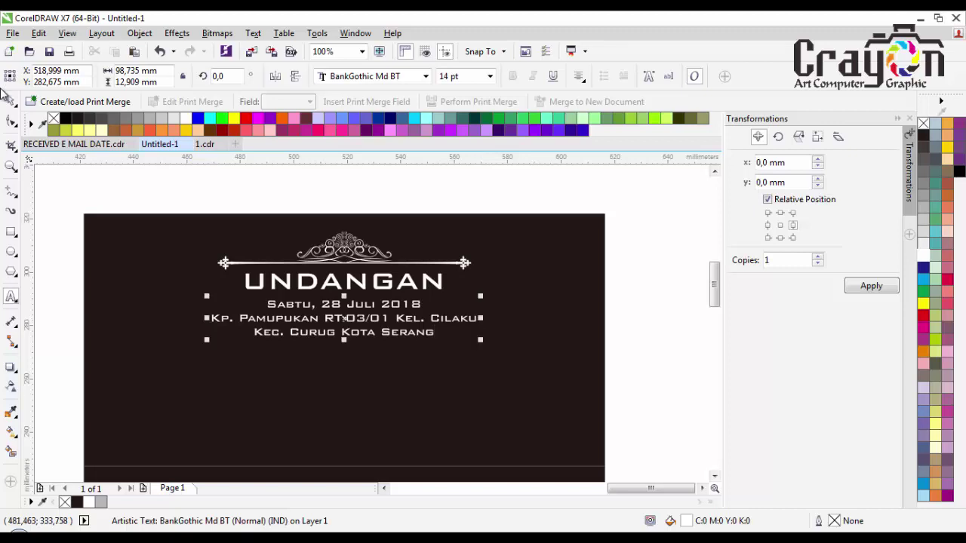
click(11, 101)
drag(711, 218, 103, 378)
scroll(309, 252, up, 2)
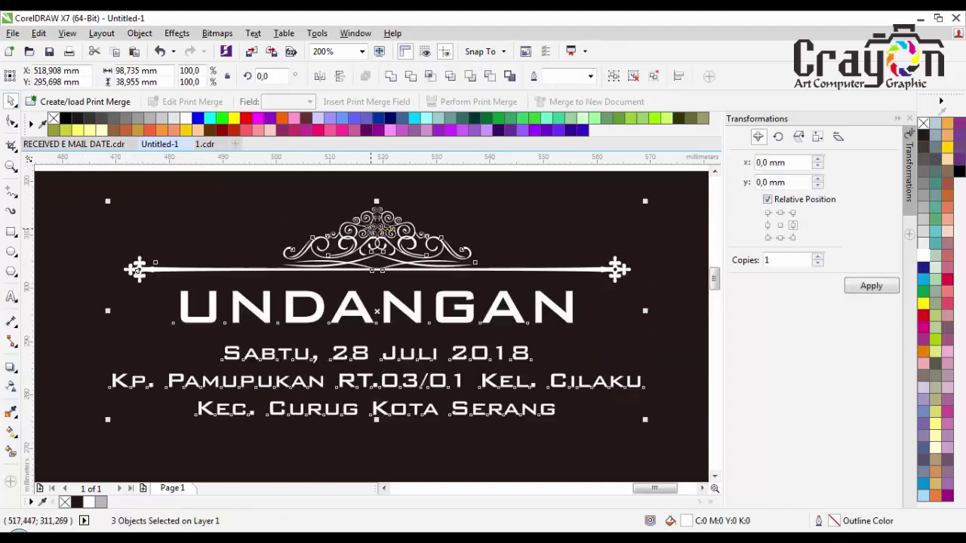
Squeeze the card-wide rectangle into a thin white band below the address.
scroll(283, 232, down, 2)
click(561, 247)
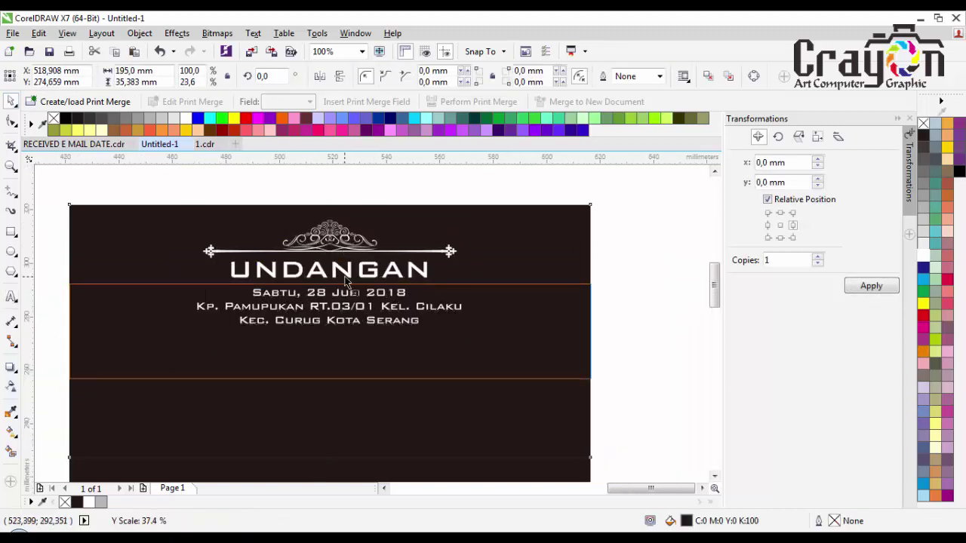
drag(331, 198, 332, 358)
drag(513, 395, 516, 369)
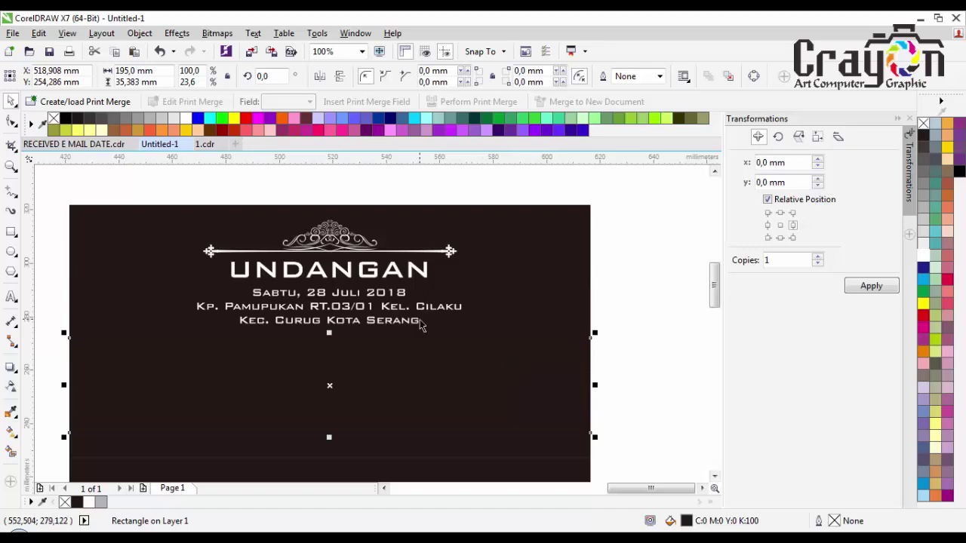
drag(328, 333, 329, 384)
click(922, 259)
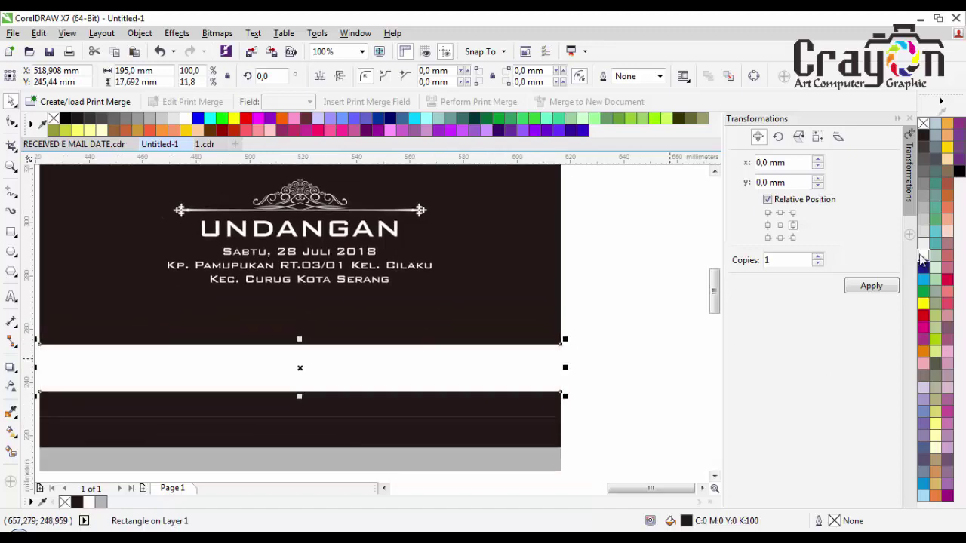
drag(300, 339, 300, 348)
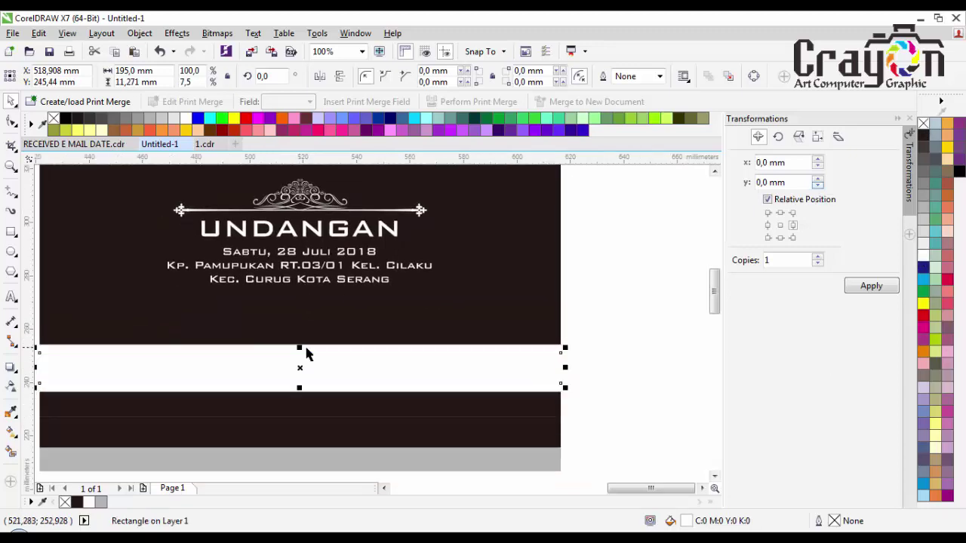
Zoom out to the whole card, then select the grey band rectangle.
key(F3)
click(11, 411)
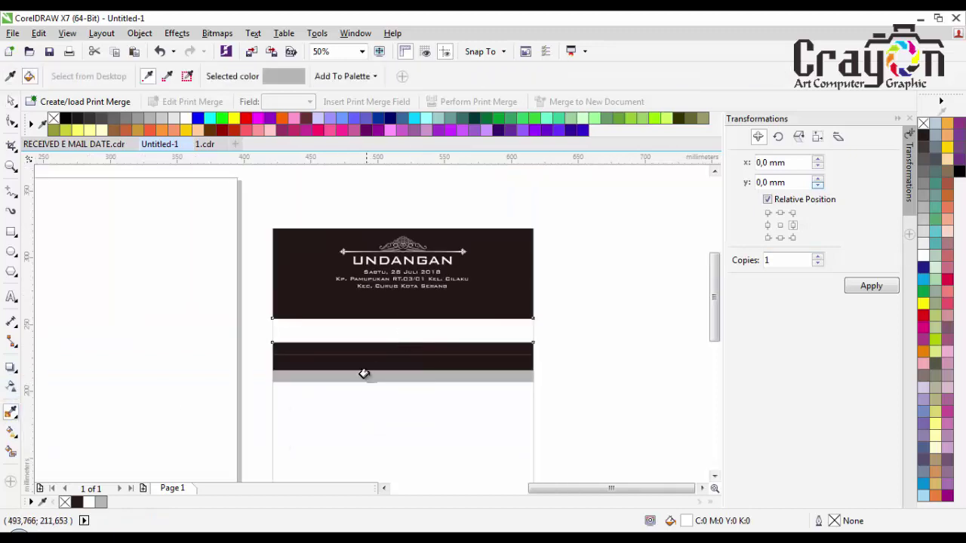
scroll(364, 375, up, 3)
key(space)
click(241, 280)
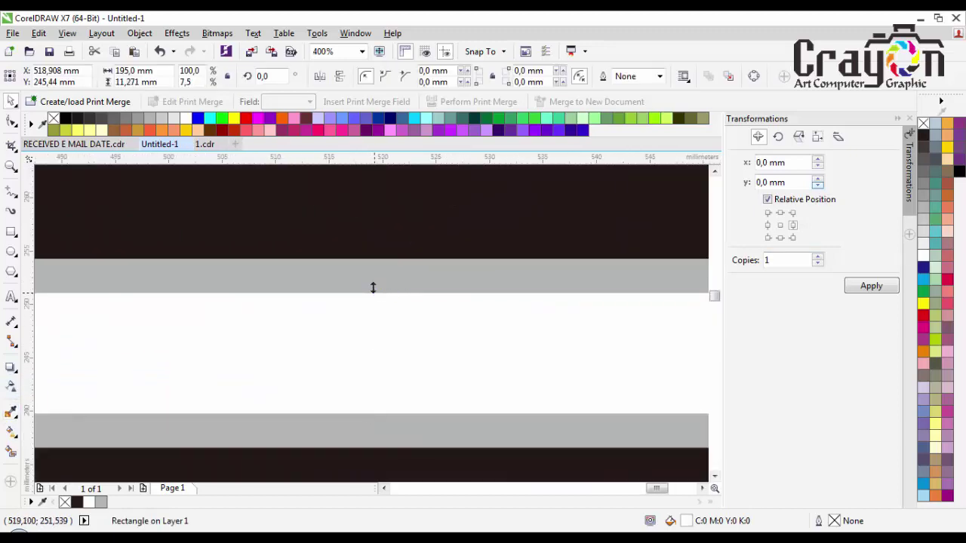
Save the invitation as makrup raositoh.cdr in the Y:\UNDANGAN folder.
scroll(371, 276, down, 5)
click(538, 280)
scroll(443, 280, down, 2)
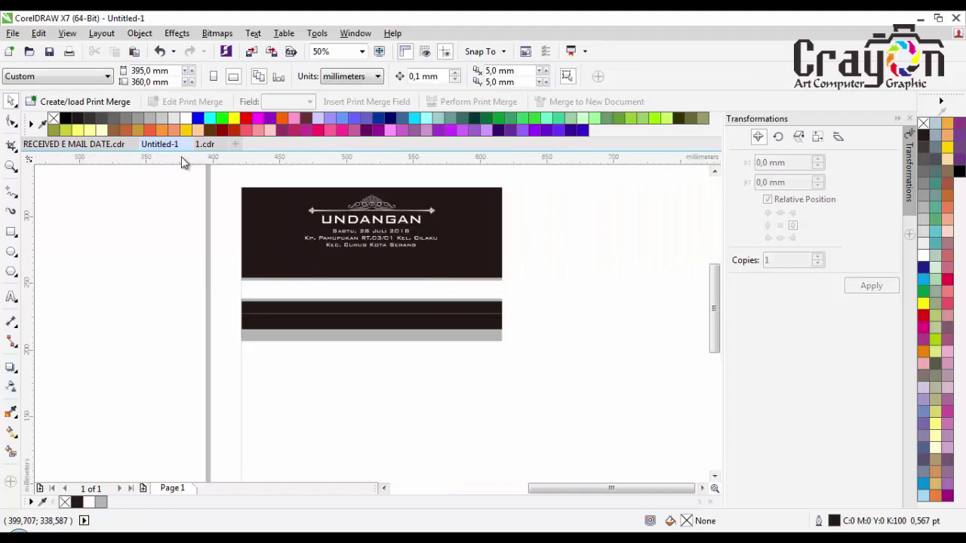
key(ctrl+s)
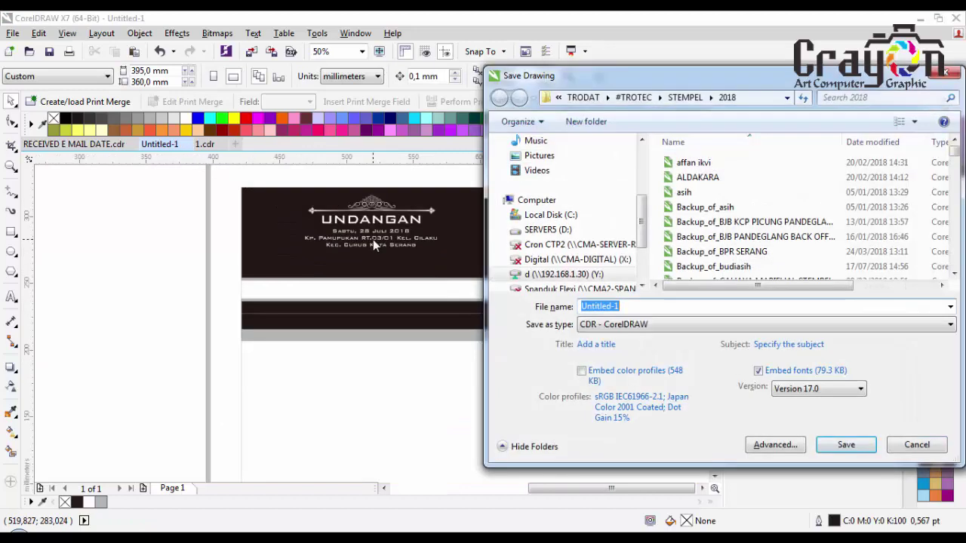
text(makrup raositoh)
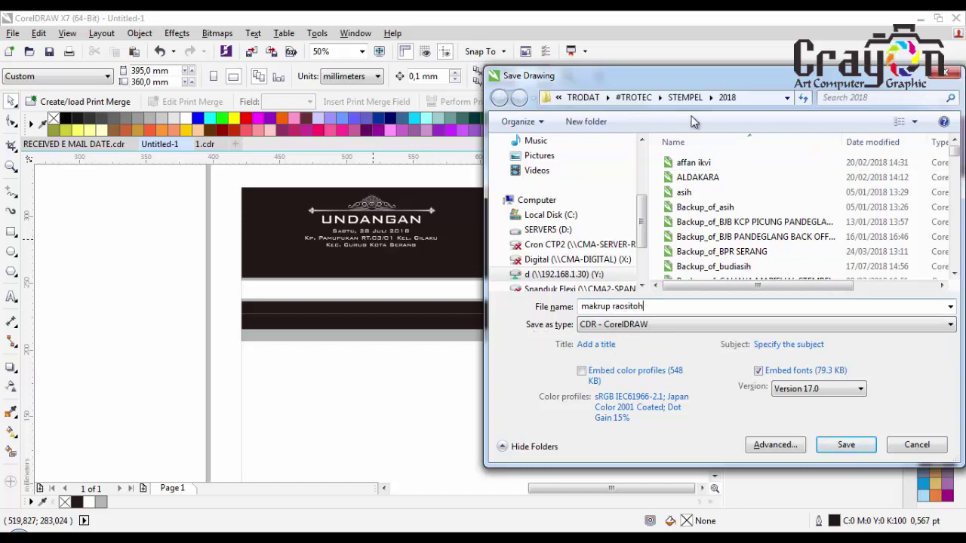
click(582, 97)
click(604, 97)
scroll(685, 159, down, 5)
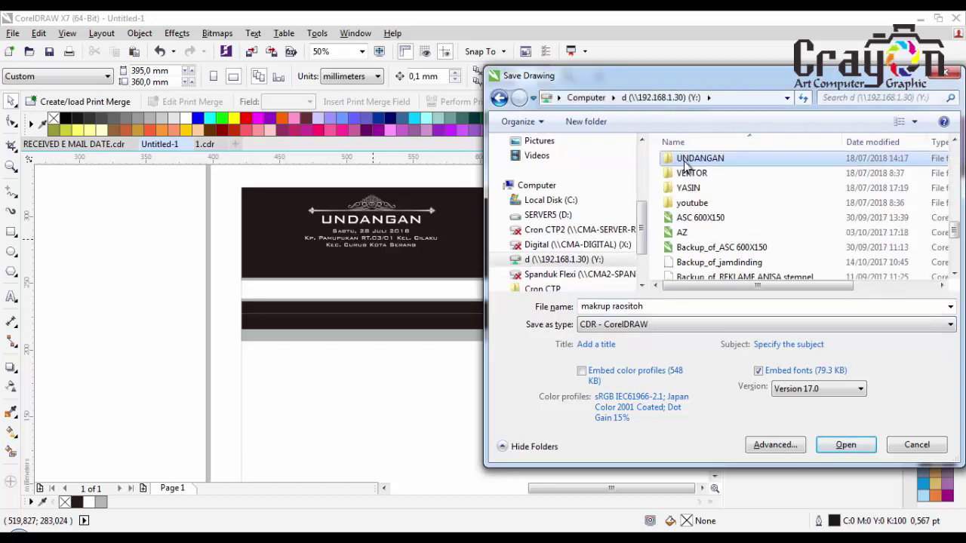
double_click(685, 160)
click(846, 444)
Type the couple's names as a new text line in the white band.
scroll(435, 297, up, 2)
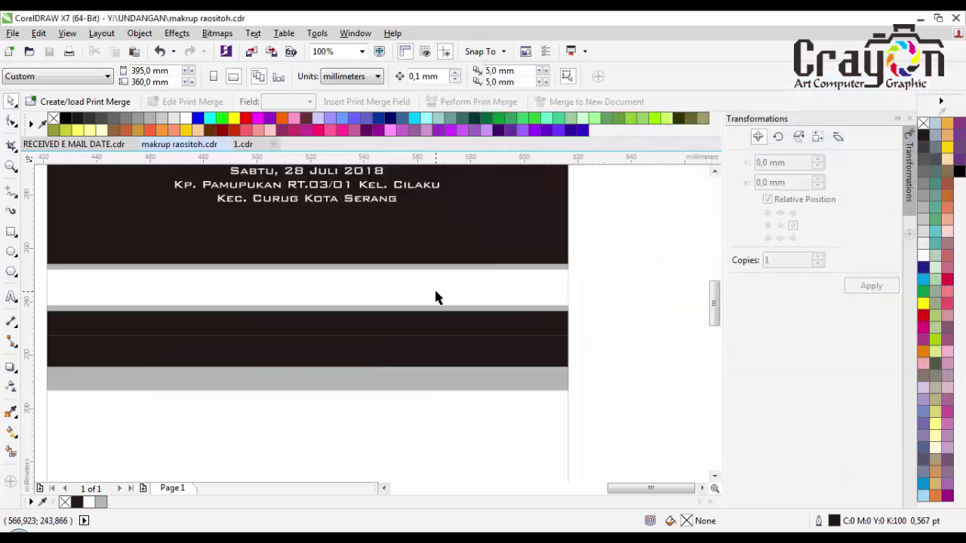
click(12, 296)
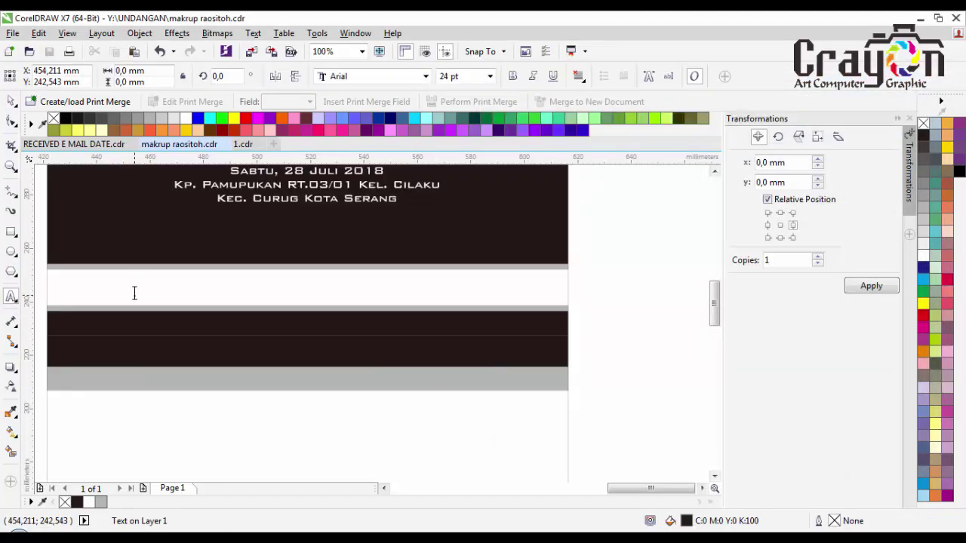
click(134, 293)
text(Makruf &)
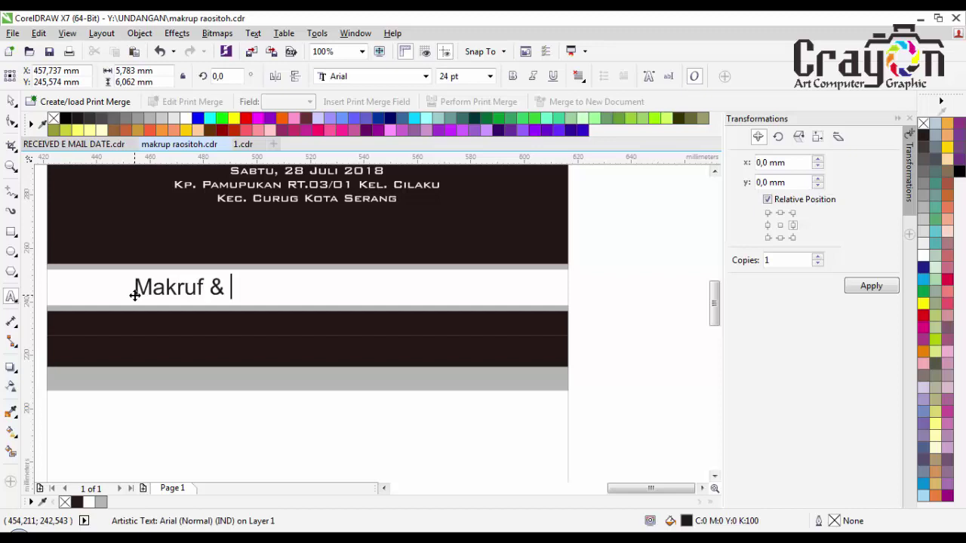
text(h)
key(ctrl+space)
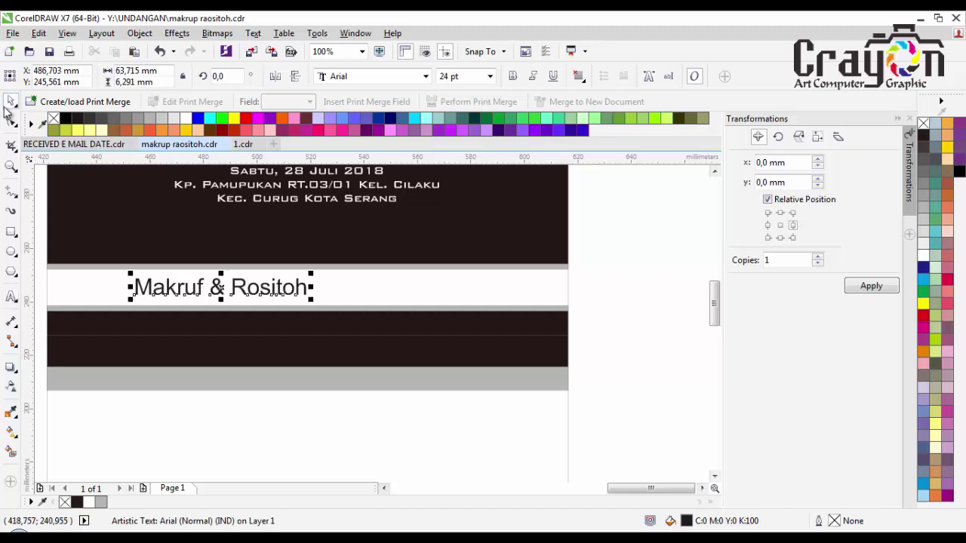
Set the names text in the Bellevue font.
click(426, 77)
scroll(438, 341, down, 1)
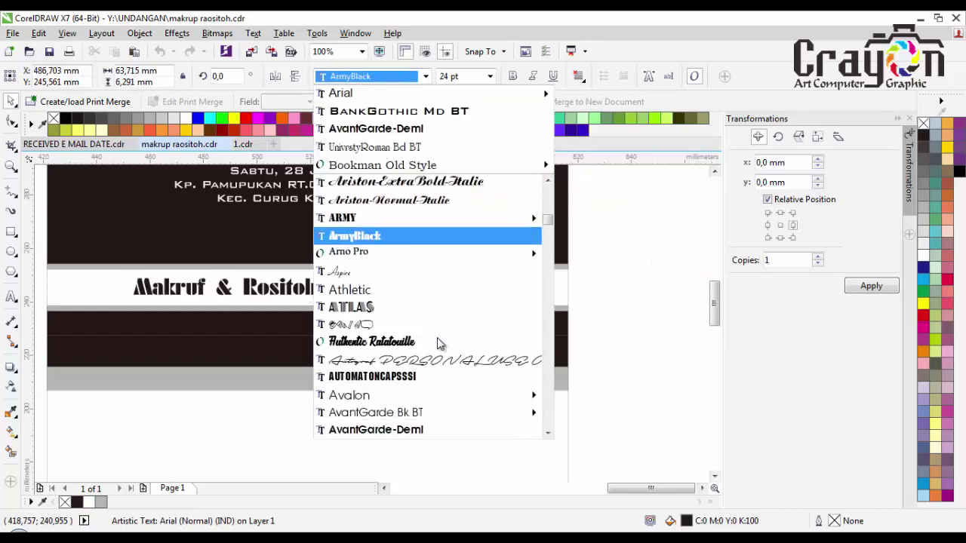
scroll(440, 344, down, 3)
scroll(440, 343, down, 3)
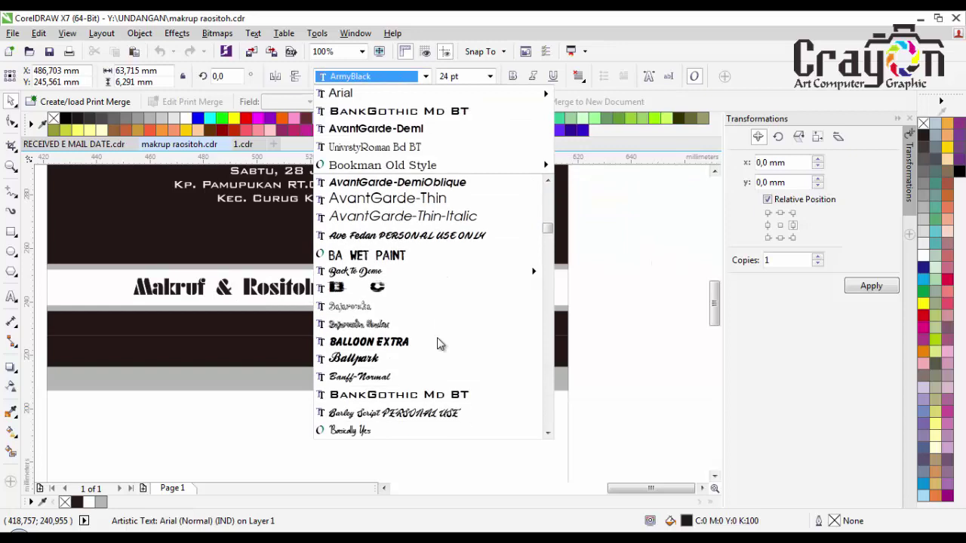
scroll(425, 317, down, 2)
scroll(424, 323, down, 2)
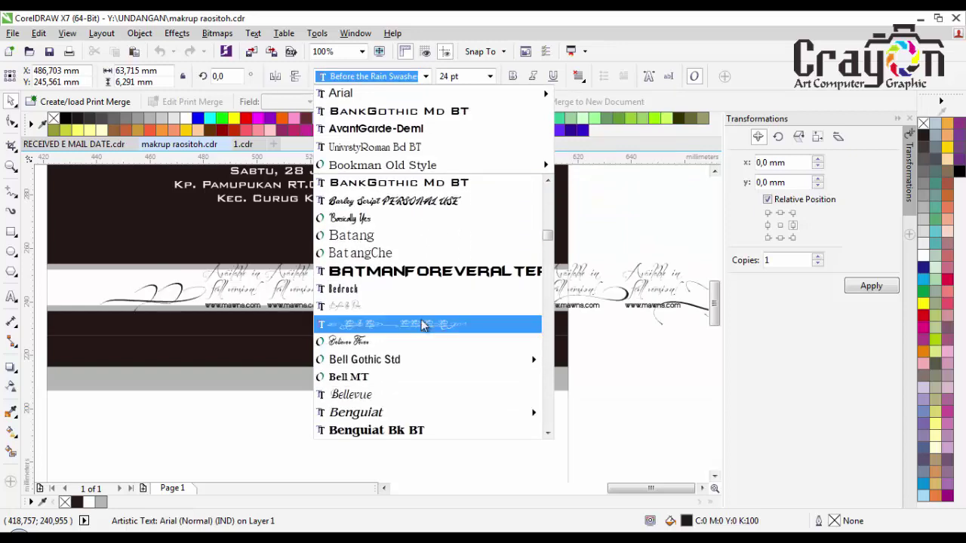
scroll(421, 321, down, 1)
click(407, 339)
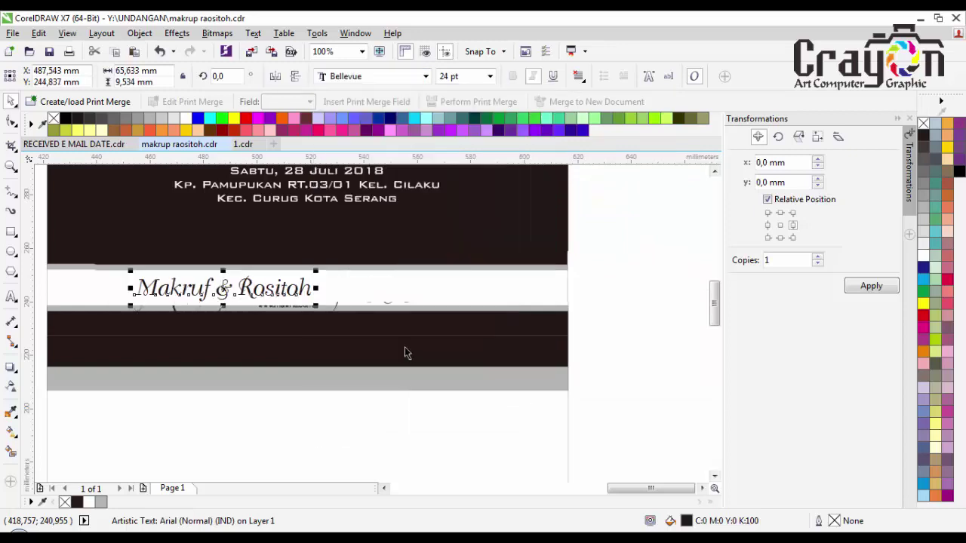
scroll(453, 317, down, 1)
scroll(529, 280, up, 2)
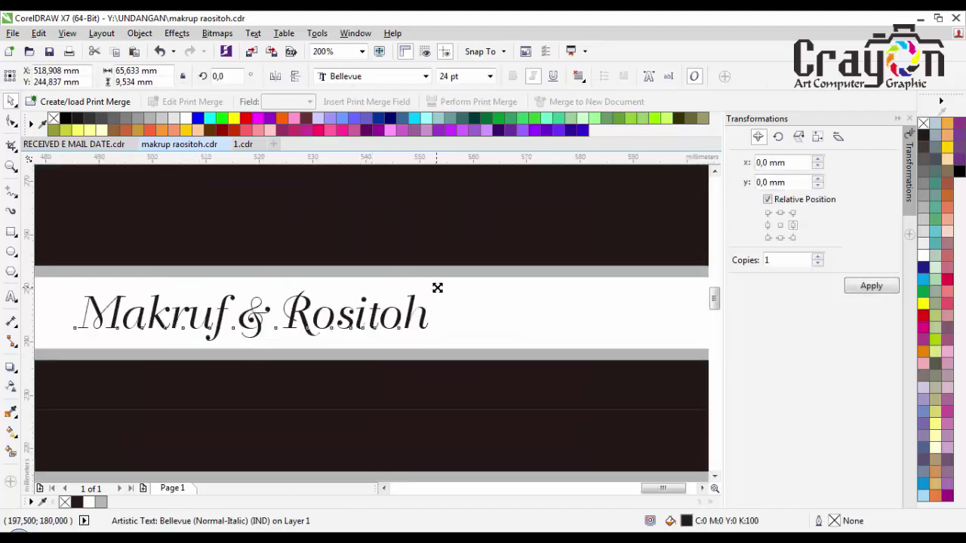
scroll(489, 319, down, 1)
Copy the left half-ornament group from 1.cdr and paste it into the invitation.
scroll(317, 339, down, 1)
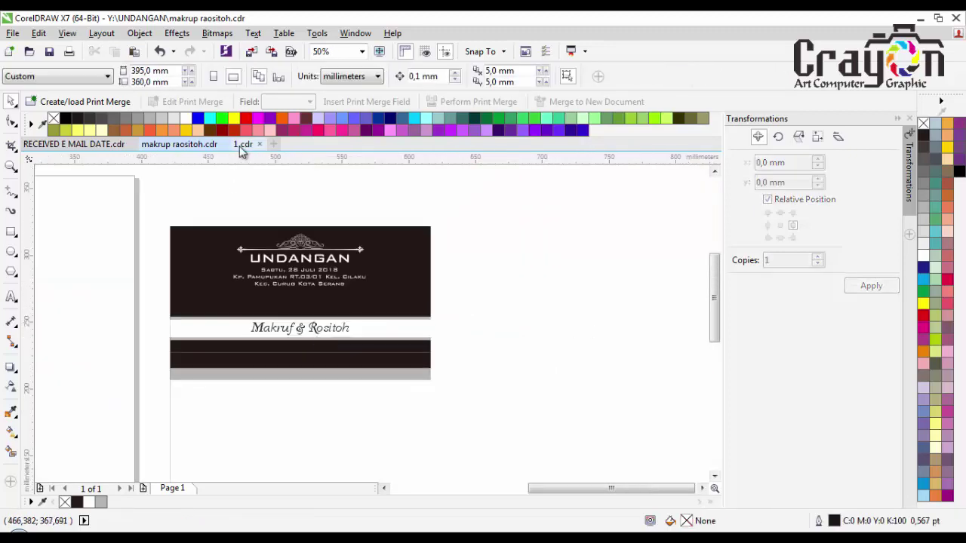
click(242, 144)
scroll(363, 339, up, 1)
scroll(362, 340, up, 2)
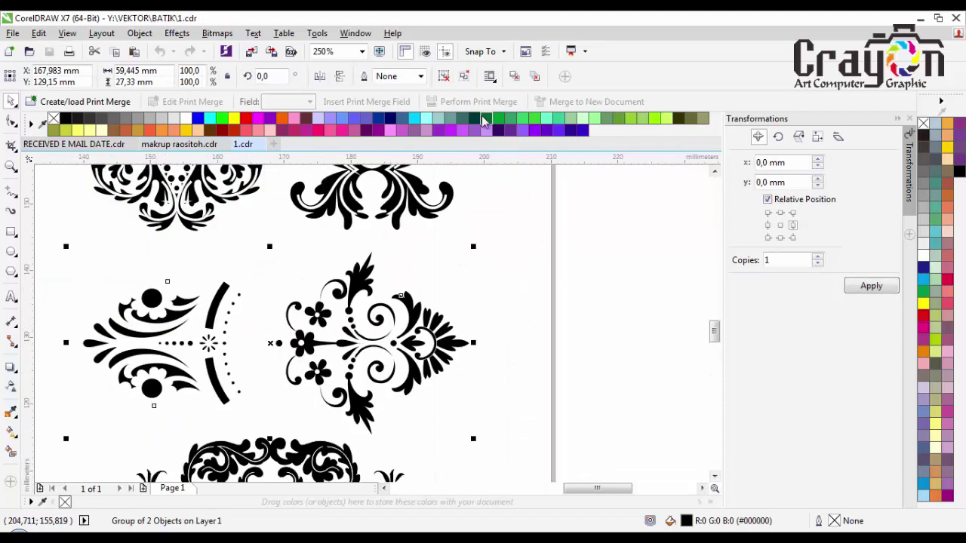
scroll(270, 252, down, 1)
drag(164, 238, 277, 341)
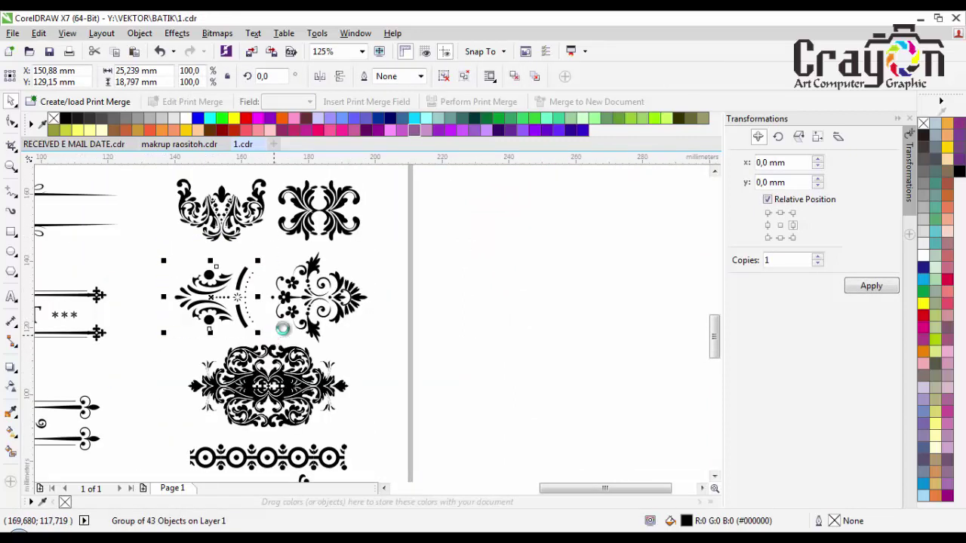
key(ctrl+c)
click(189, 144)
key(ctrl+v)
Centre the ornament on the names, then move it to their left side.
shift+click(230, 327)
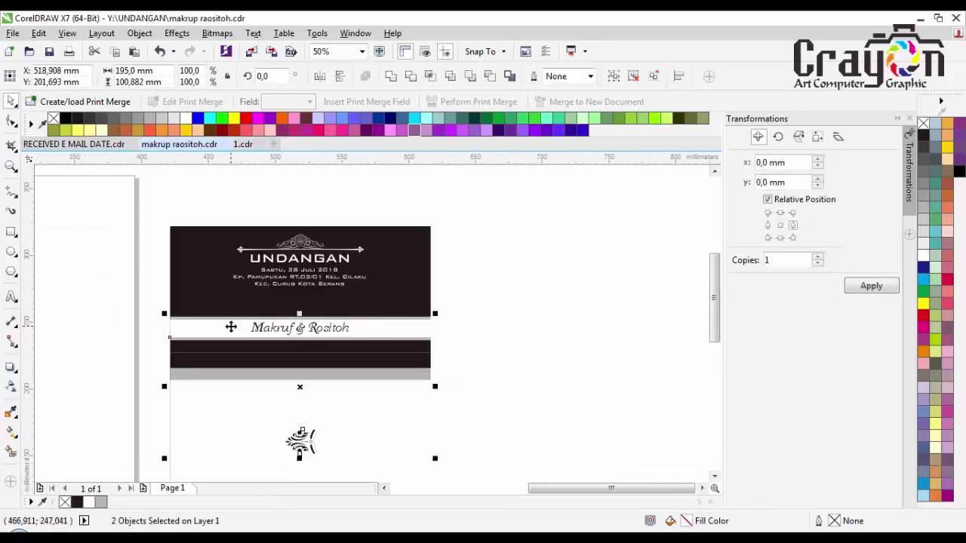
key(c)
scroll(276, 316, up, 1)
scroll(186, 330, up, 1)
mouse_move(345, 332)
mouse_down()
mouse_move(187, 330)
mouse_move(173, 341)
mouse_up()
Place a horizontally mirrored copy of the ornament on the right of the names.
scroll(241, 287, up, 1)
scroll(273, 363, down, 1)
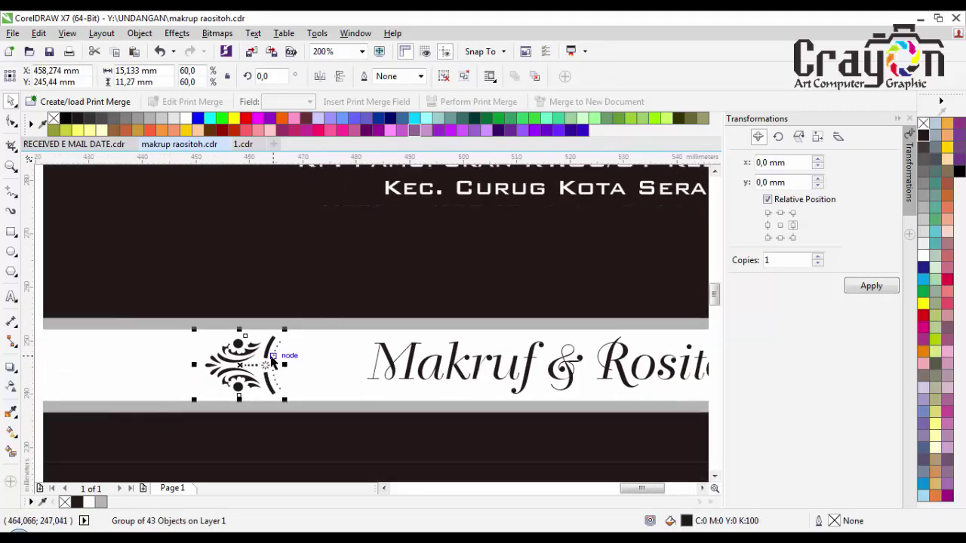
drag(273, 363, 585, 361)
scroll(344, 363, down, 1)
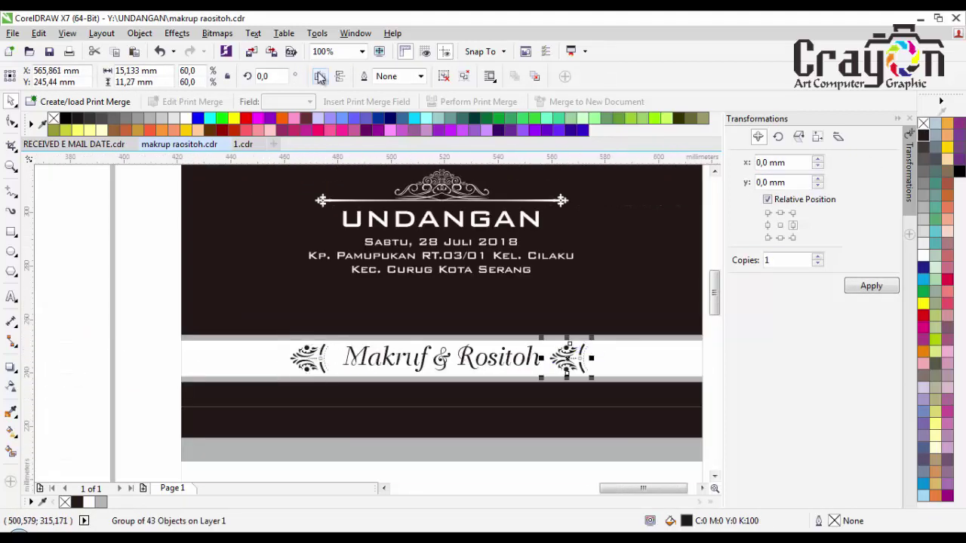
click(320, 78)
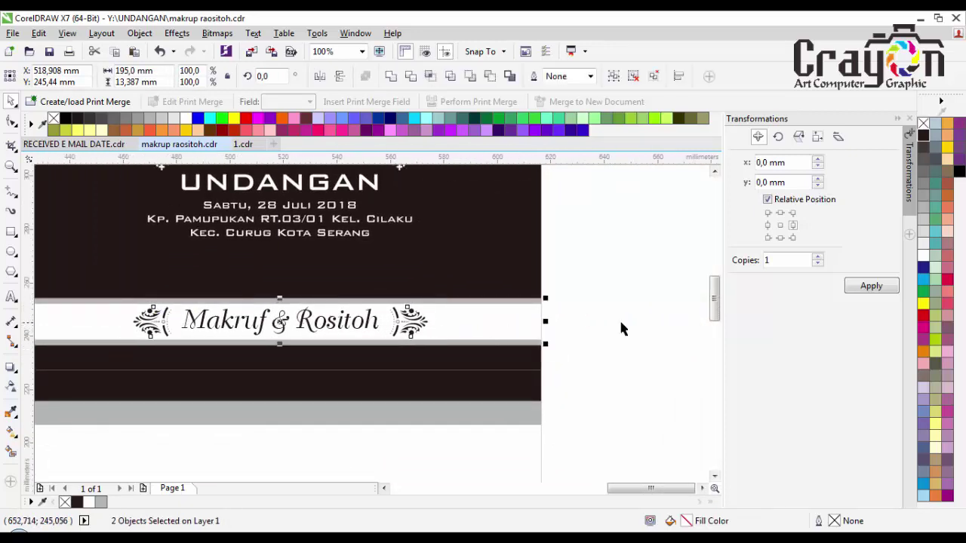
click(620, 328)
scroll(505, 328, down, 1)
scroll(505, 326, up, 1)
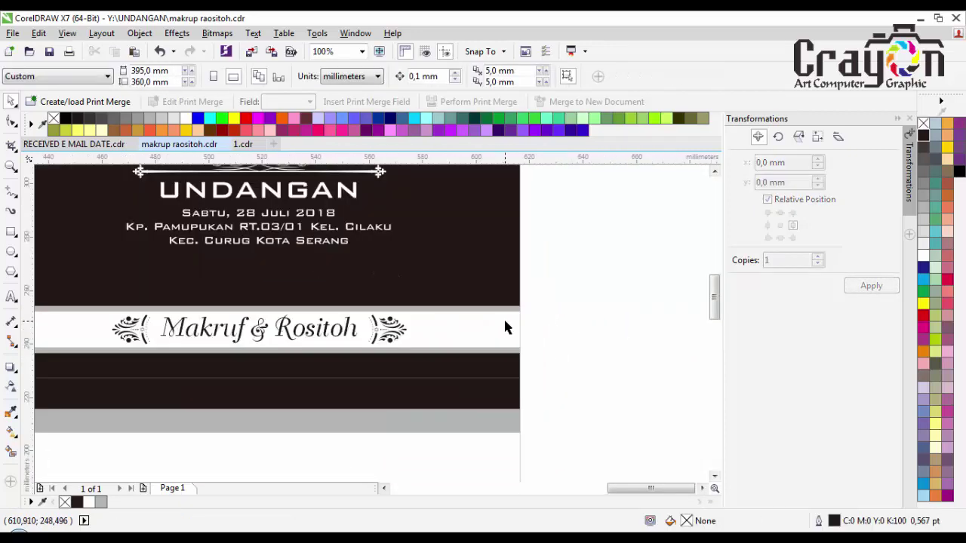
Draw a dotted 3.0 pt line from the right ornament across the names band.
click(11, 197)
click(49, 235)
click(405, 329)
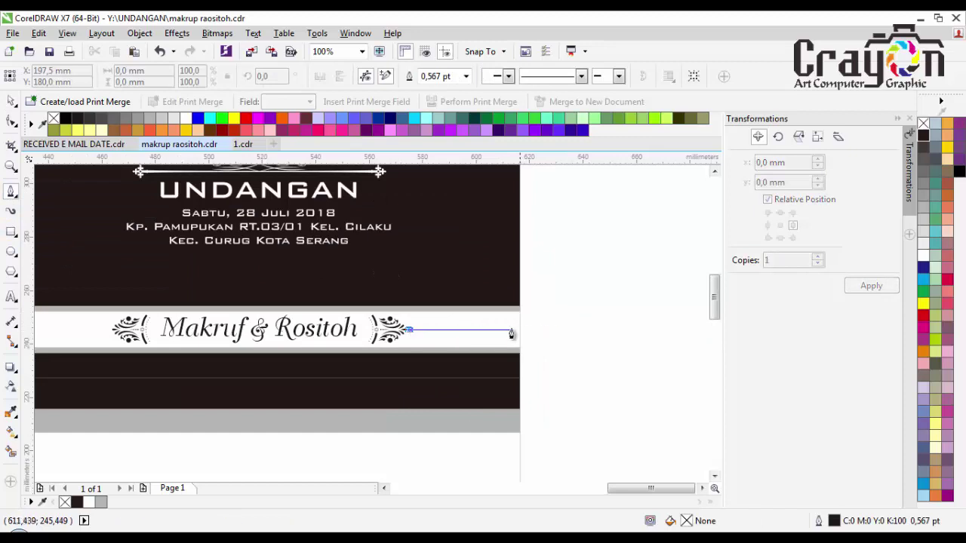
click(562, 77)
click(528, 129)
click(446, 76)
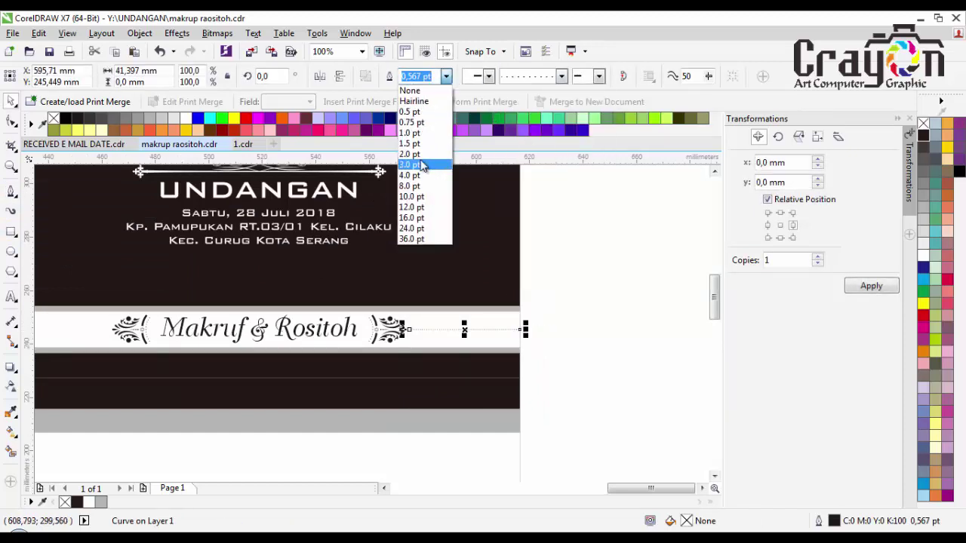
click(419, 166)
Place a copy of the dotted line to the left of the names.
scroll(474, 302, down, 1)
drag(528, 308, 318, 308)
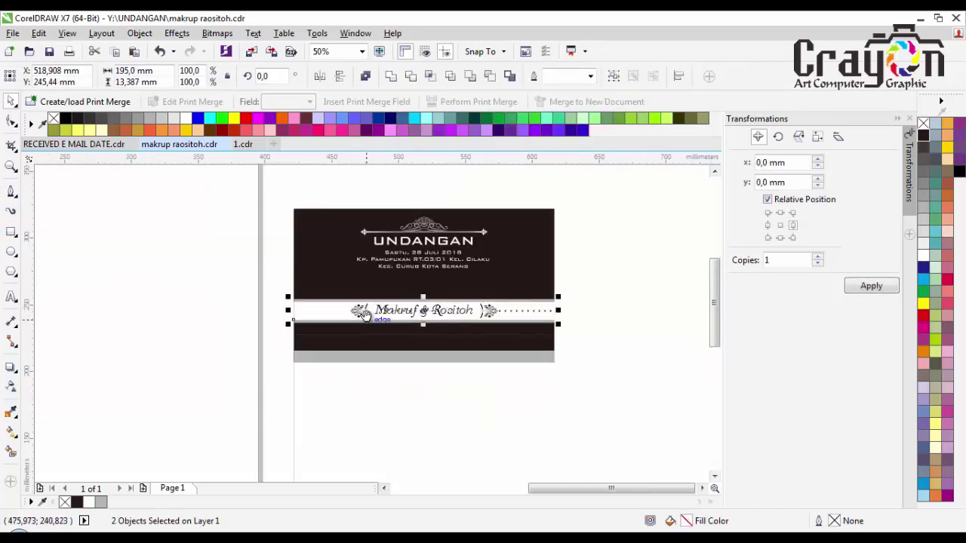
click(601, 262)
scroll(474, 306, up, 1)
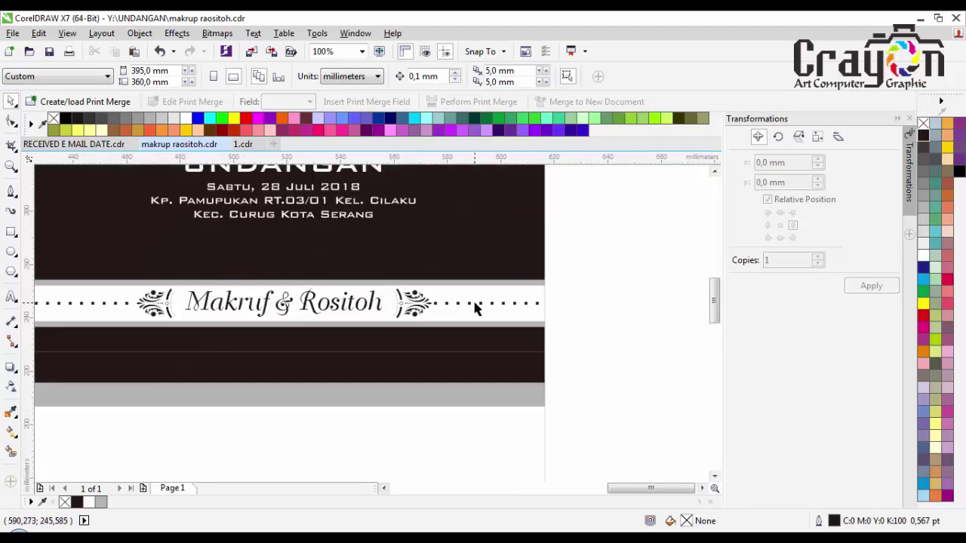
scroll(554, 290, down, 2)
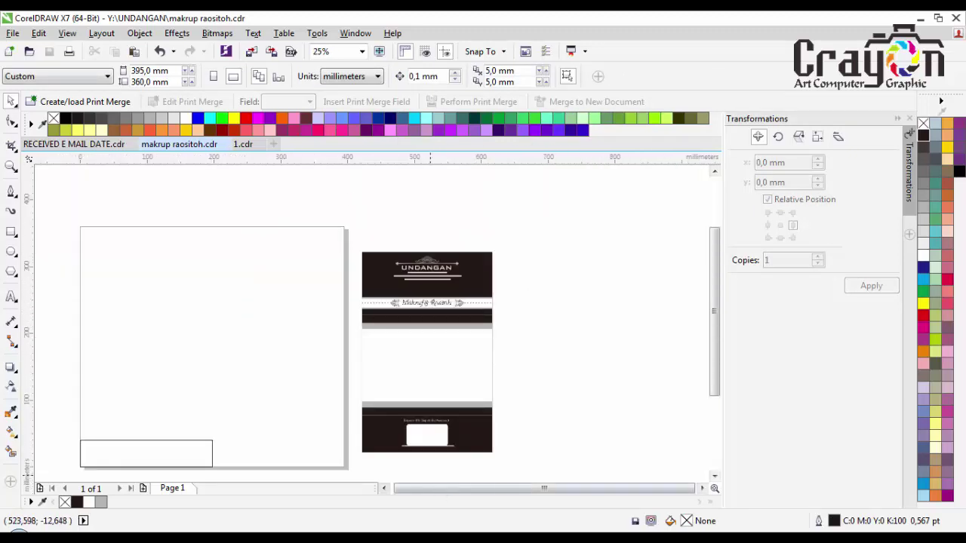
Add a note line in Notepad, then return to the makrup raositoh invitation card in CorelDRAW.
click(494, 441)
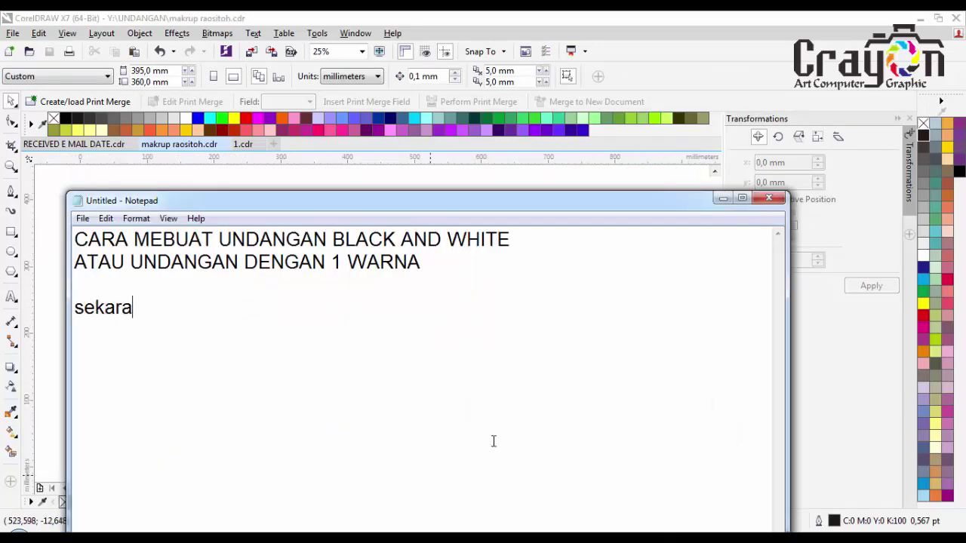
text(ng saya paus)
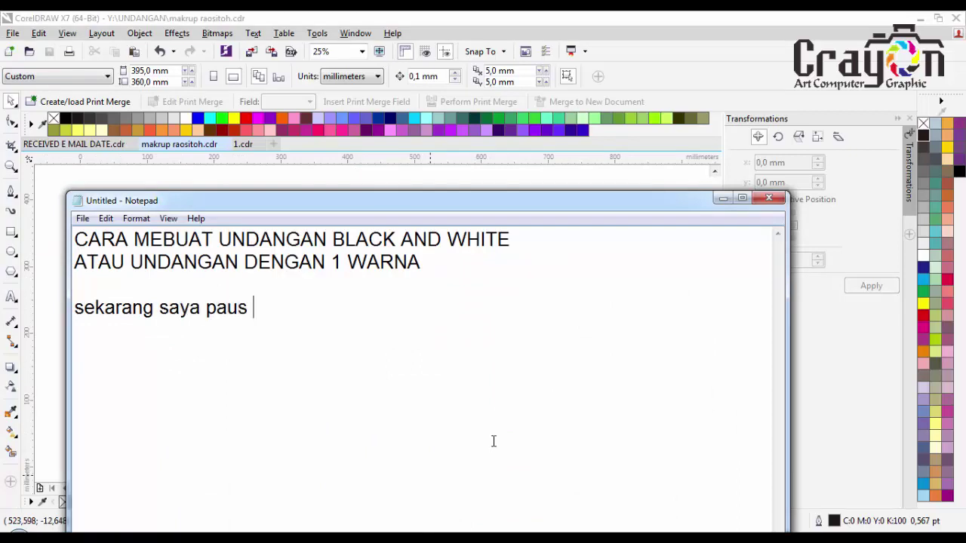
text(au nge)
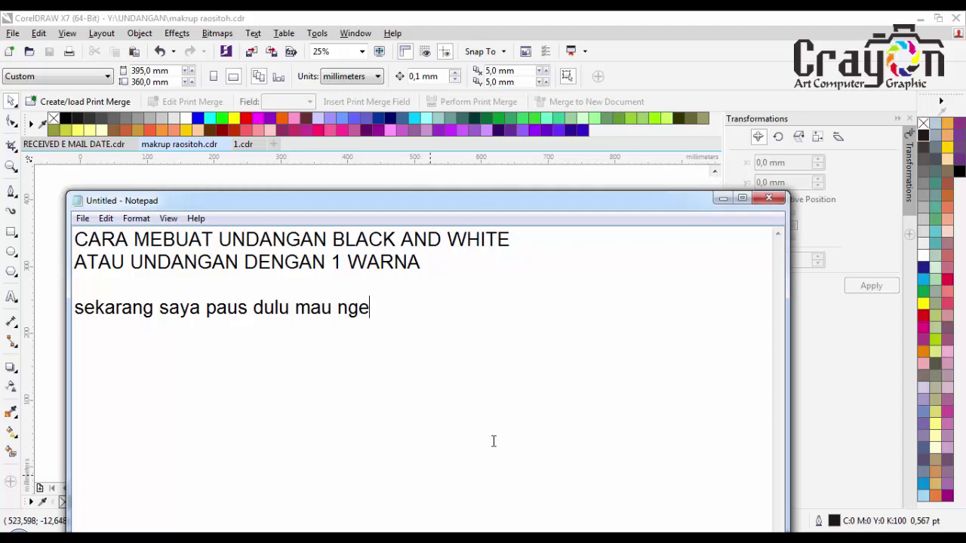
text(ngundang sama p)
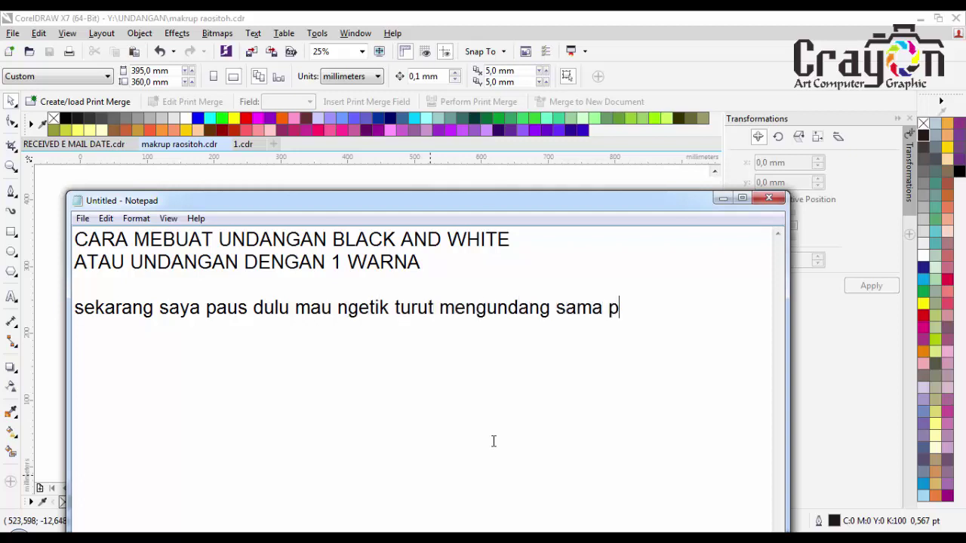
text(engangkat hajat b)
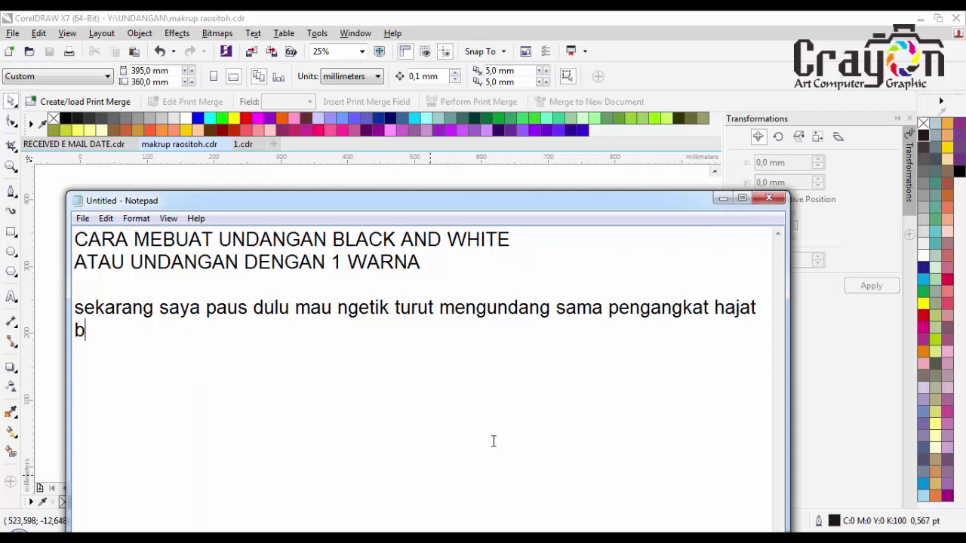
text(yingkat wa)
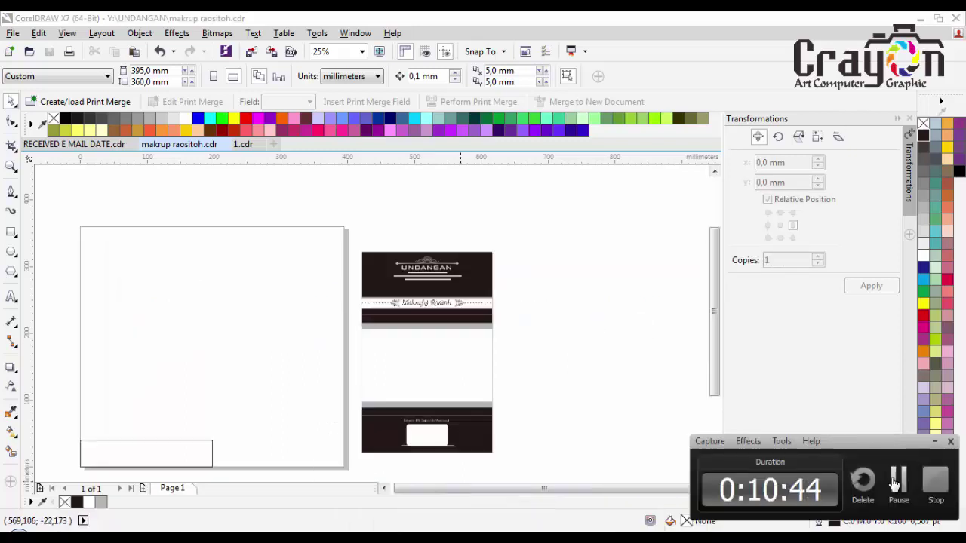
click(891, 481)
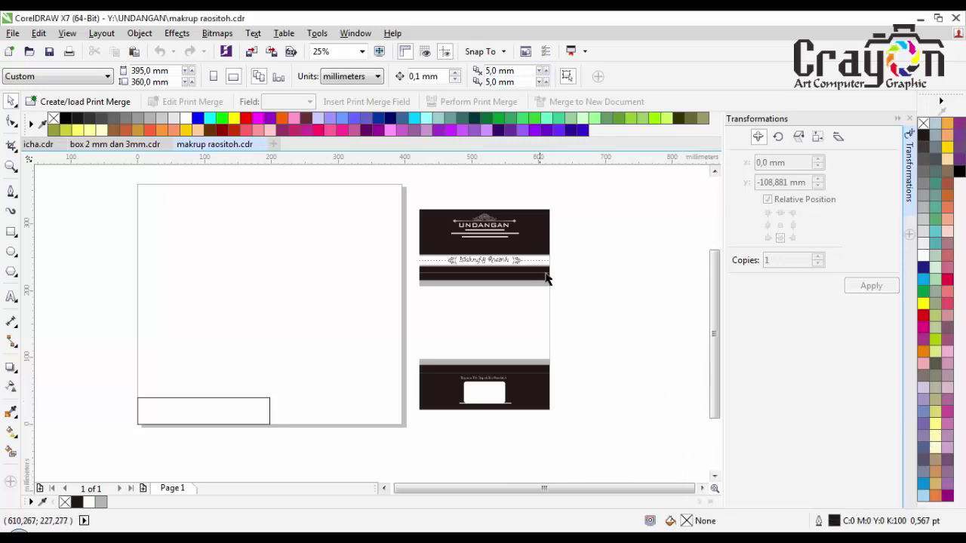
Move the whole card design onto the page.
click(507, 224)
scroll(507, 224, up, 2)
scroll(528, 223, down, 3)
click(525, 324)
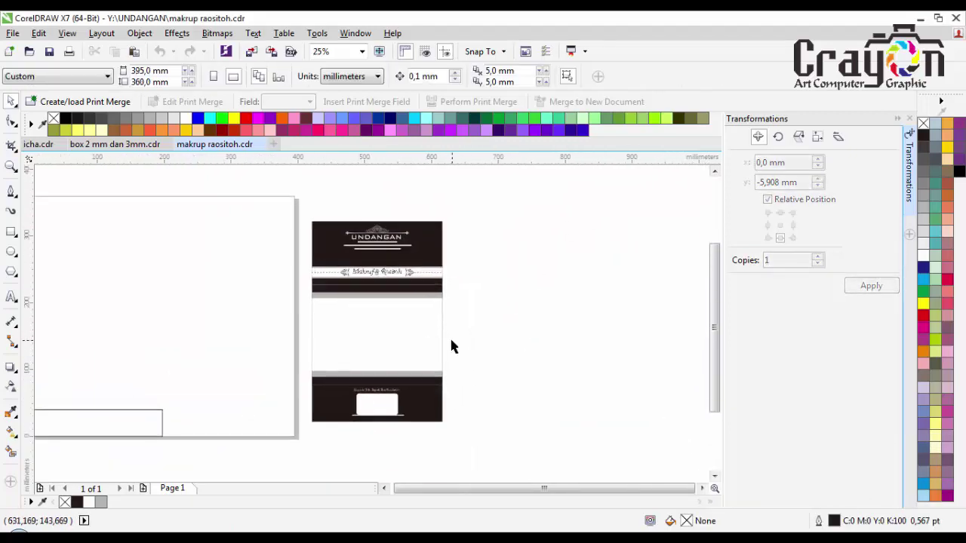
scroll(450, 335, down, 2)
click(415, 330)
drag(415, 330, 343, 330)
key(Escape)
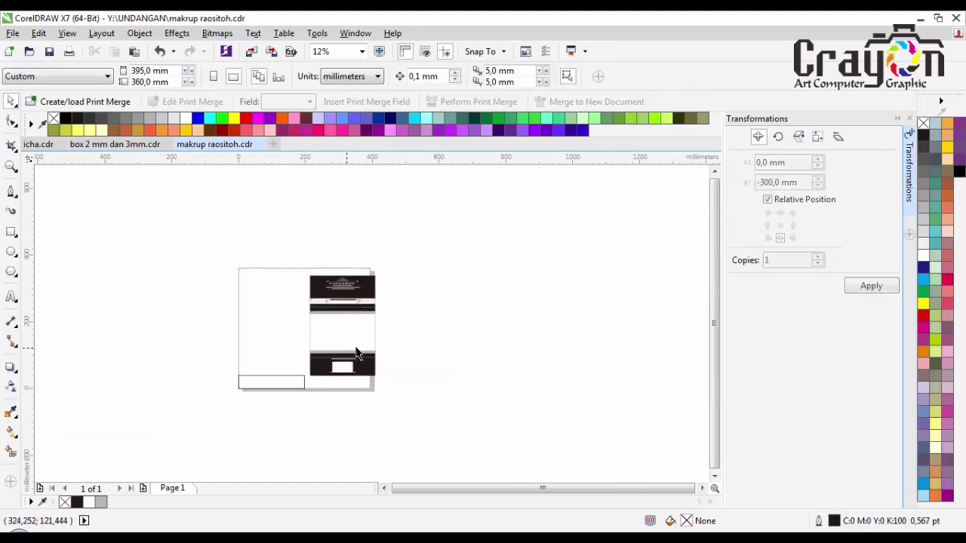
scroll(346, 353, up, 1)
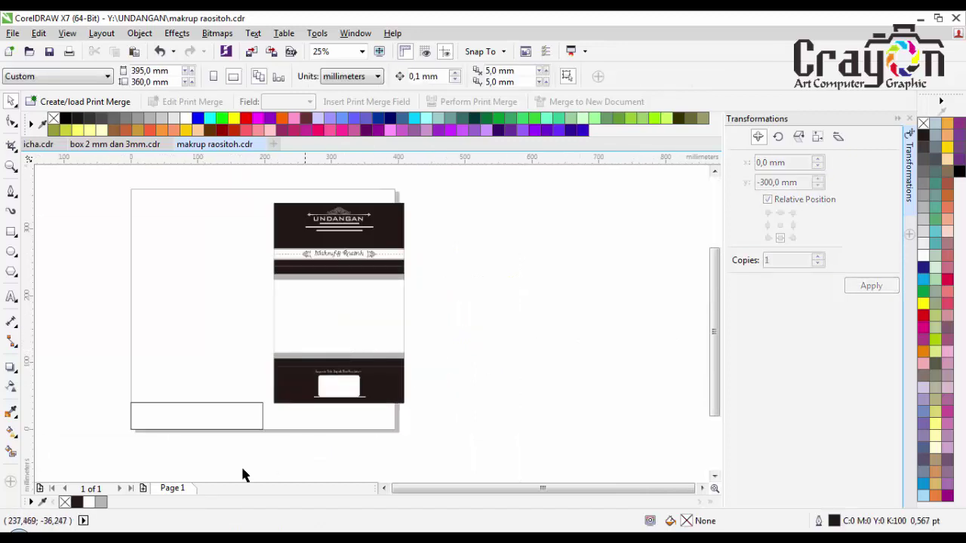
Copy the card panels to the right to form a plain black back panel.
click(369, 324)
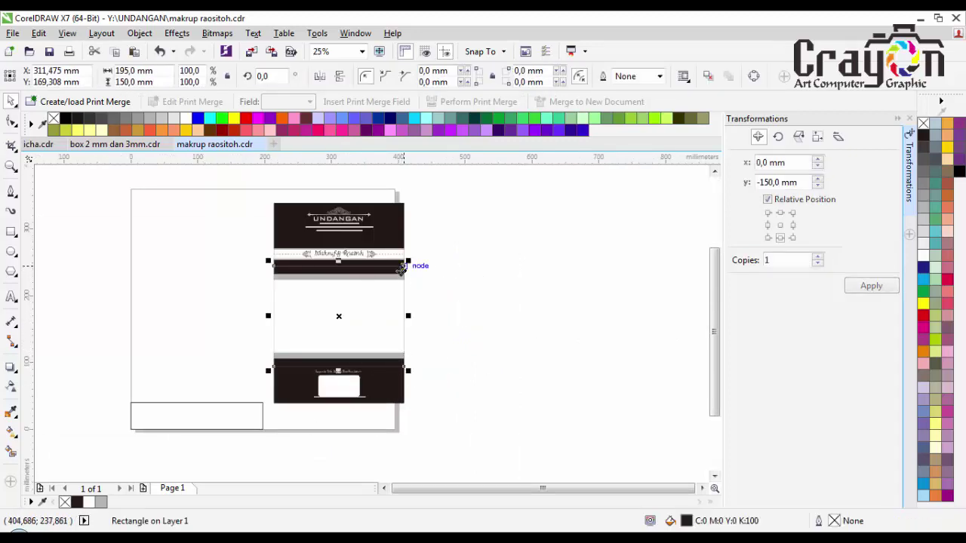
shift+click(384, 214)
drag(384, 214, 546, 234)
click(397, 387)
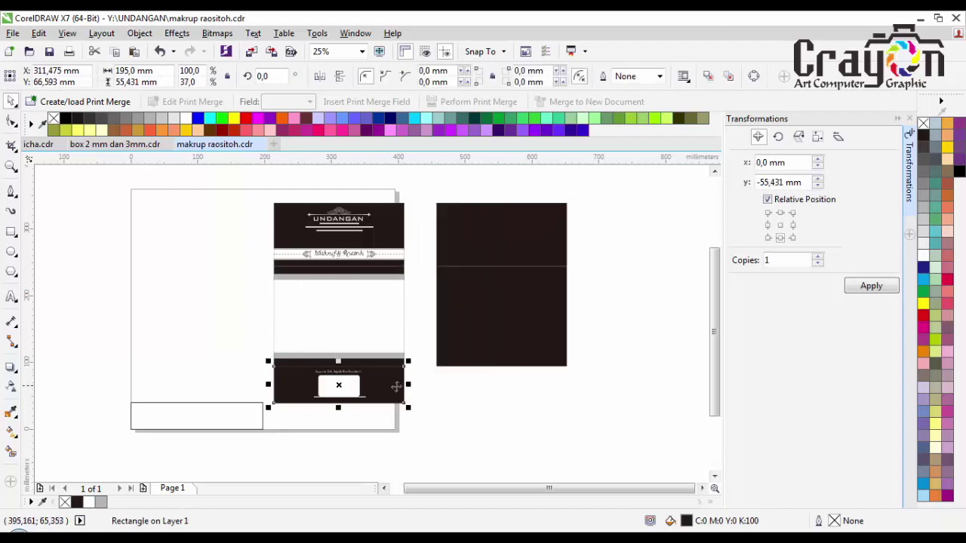
drag(396, 387, 558, 387)
click(618, 325)
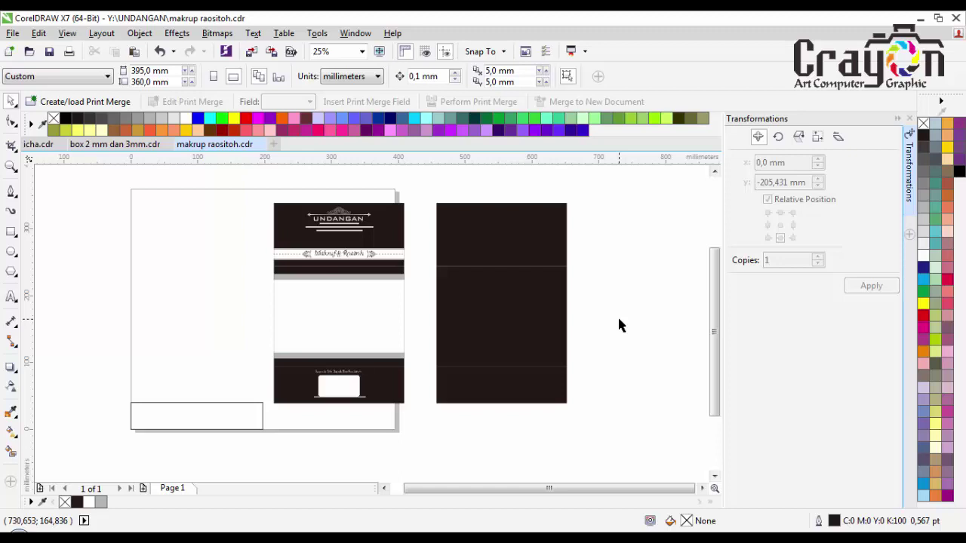
click(550, 263)
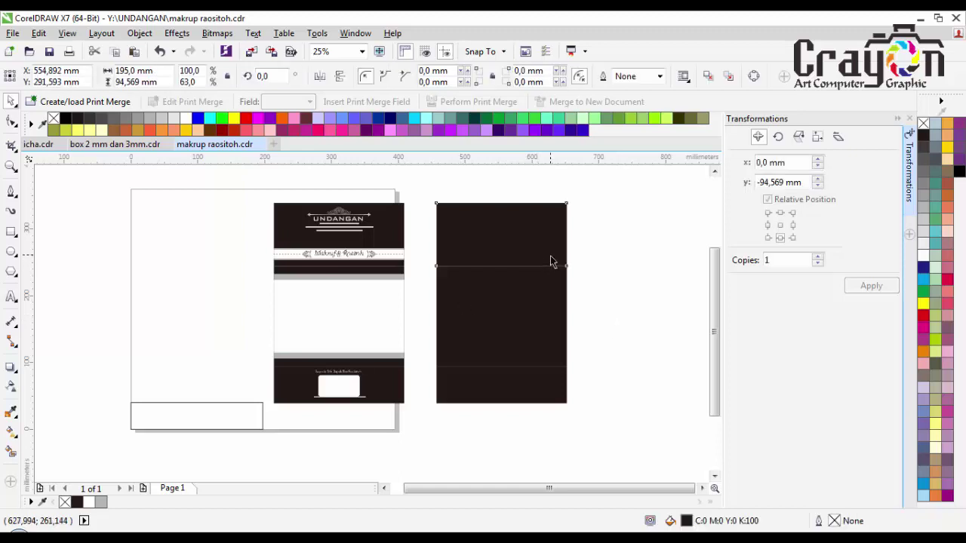
scroll(542, 257, right, 2)
key(Escape)
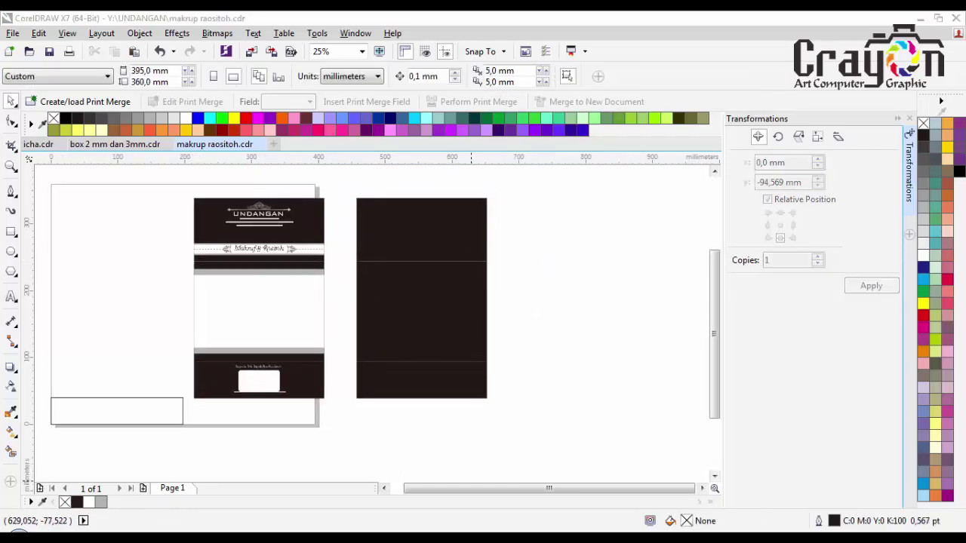
Cut the guest lines from Pengangkat Hajat down out of the Word document.
key(alt+Tab)
key(shift+Up)
key(shift+Up)
key(shift+Up)
key(shift+Up)
key(shift+Up)
scroll(275, 241, up, 3)
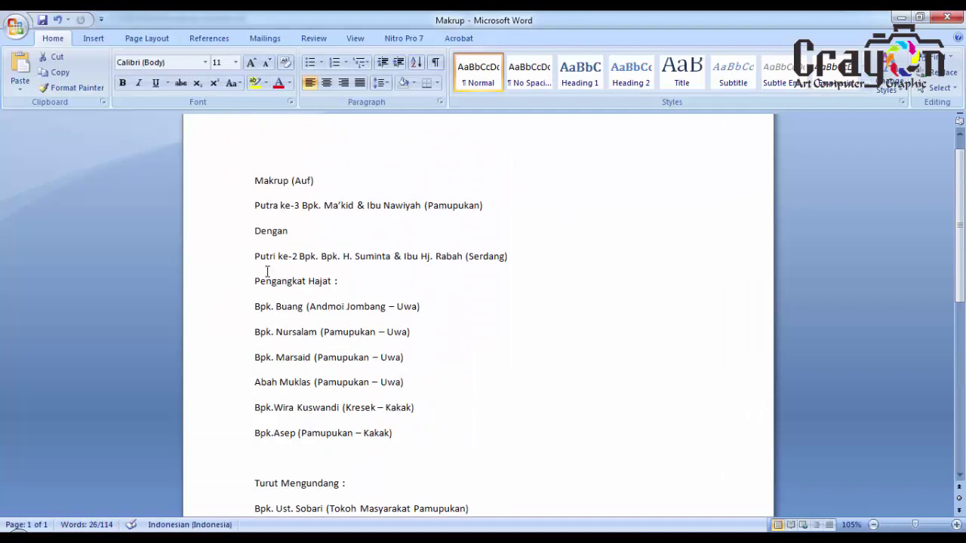
shift+click(256, 282)
key(ctrl+x)
key(alt+Tab)
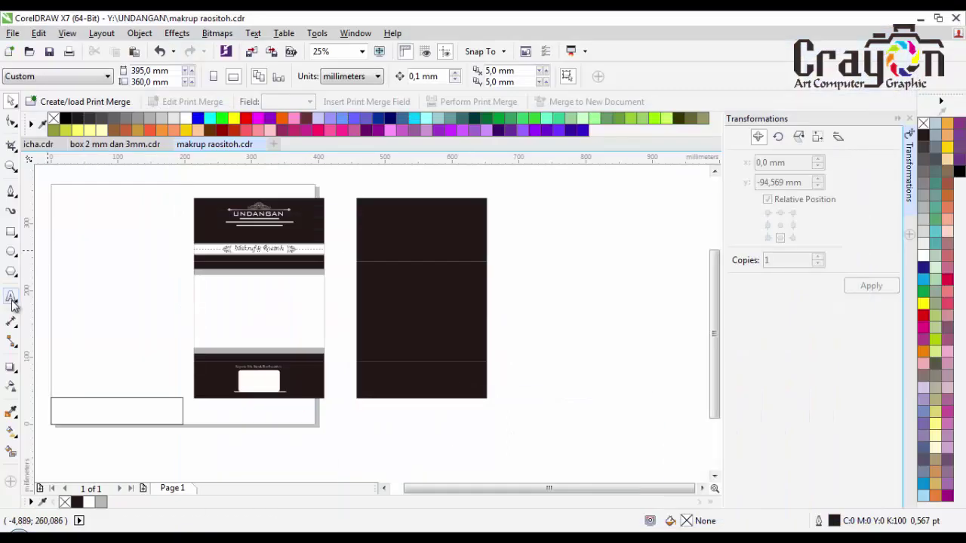
key(F8)
scroll(301, 323, right, 3)
Paste the guest lists as AvantGarde-Demi text and move them onto the black panel.
click(301, 322)
key(ctrl+v)
click(414, 396)
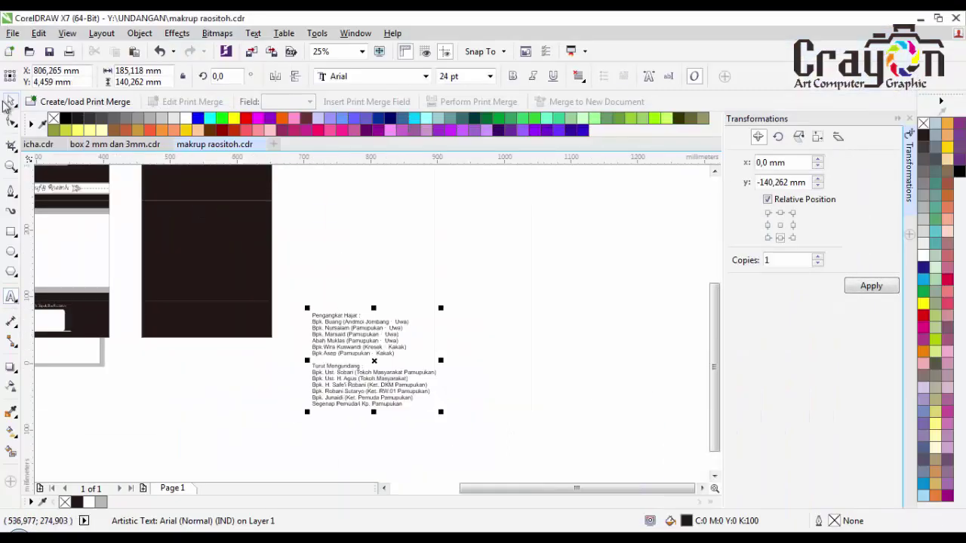
click(375, 78)
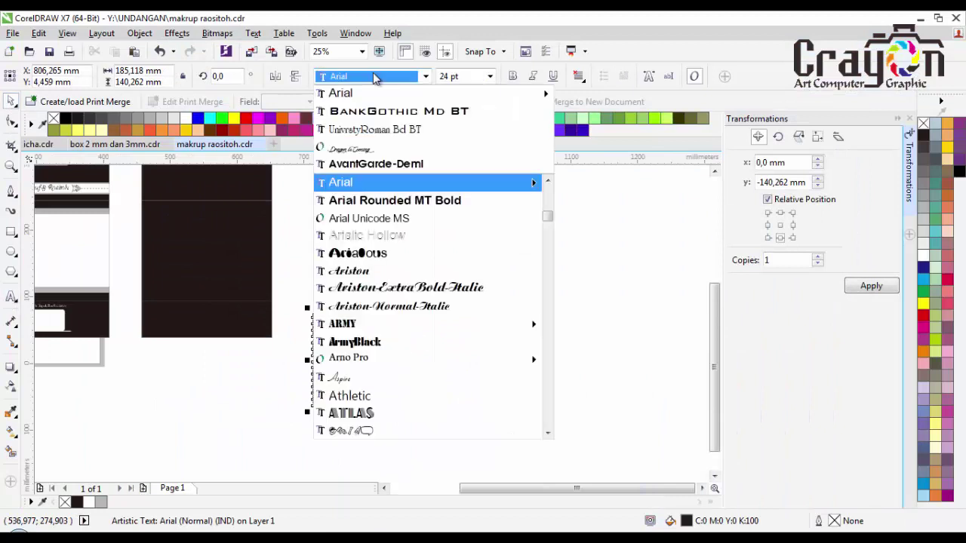
click(376, 163)
scroll(554, 215, up, 1)
drag(556, 214, 222, 196)
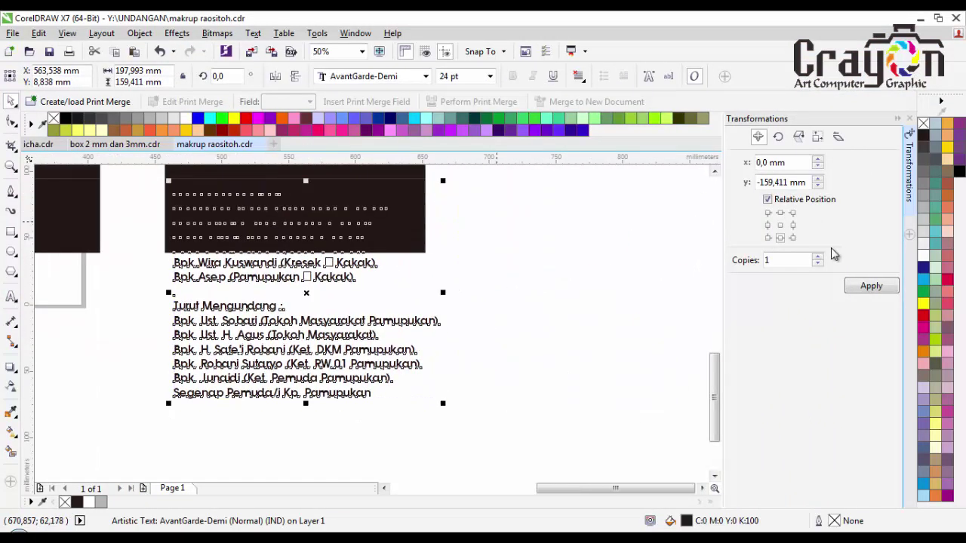
Set the guest list text size to 11 pt.
click(453, 77)
text(11)
key(Return)
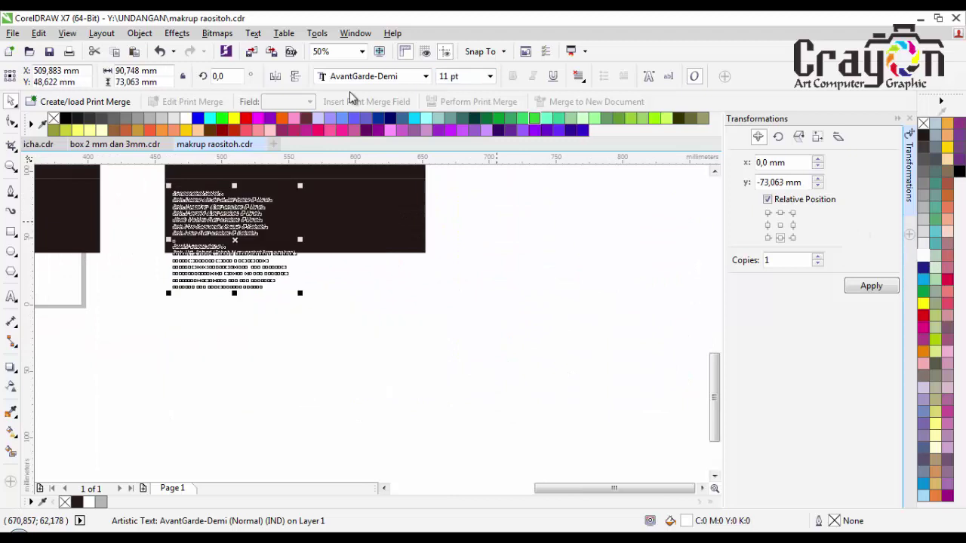
key(Escape)
scroll(253, 232, up, 1)
drag(96, 259, 334, 344)
Split the Turut Mengundang lines into their own text block, top-aligned with the first list.
scroll(308, 298, up, 2)
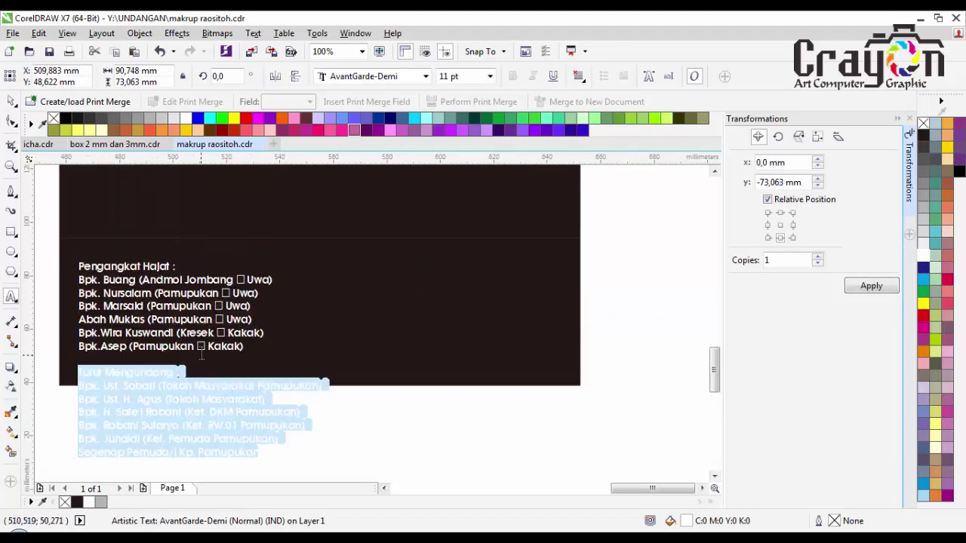
click(308, 298)
key(ctrl+v)
key(ctrl+space)
shift+click(151, 301)
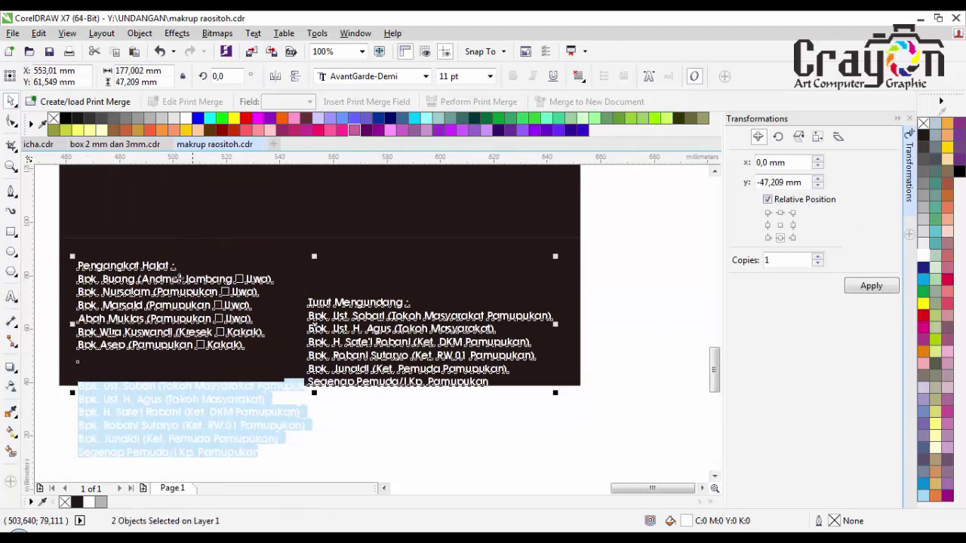
key(t)
Shorten the title Tokoh Masyarakat to Tokmasy.
click(477, 255)
double_click(476, 255)
drag(477, 255, 400, 255)
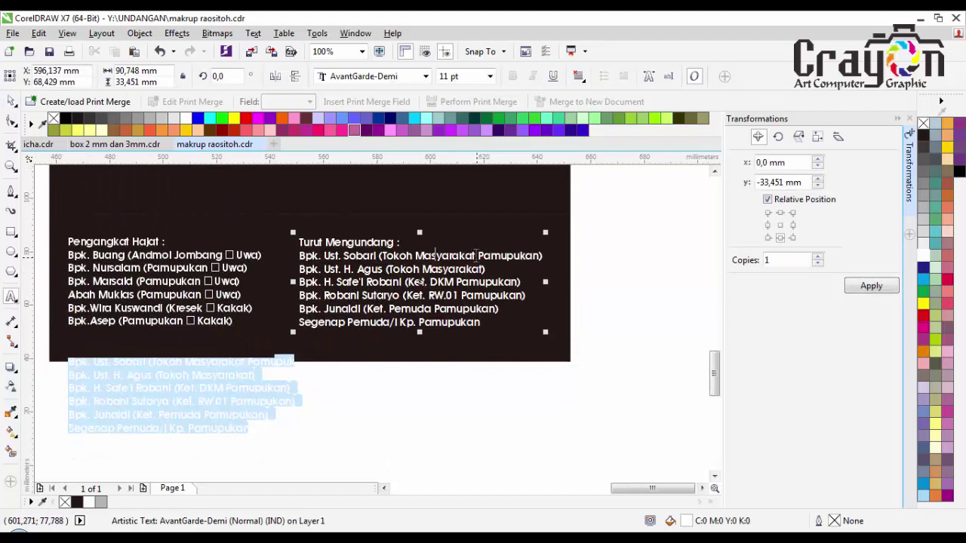
text(masy.)
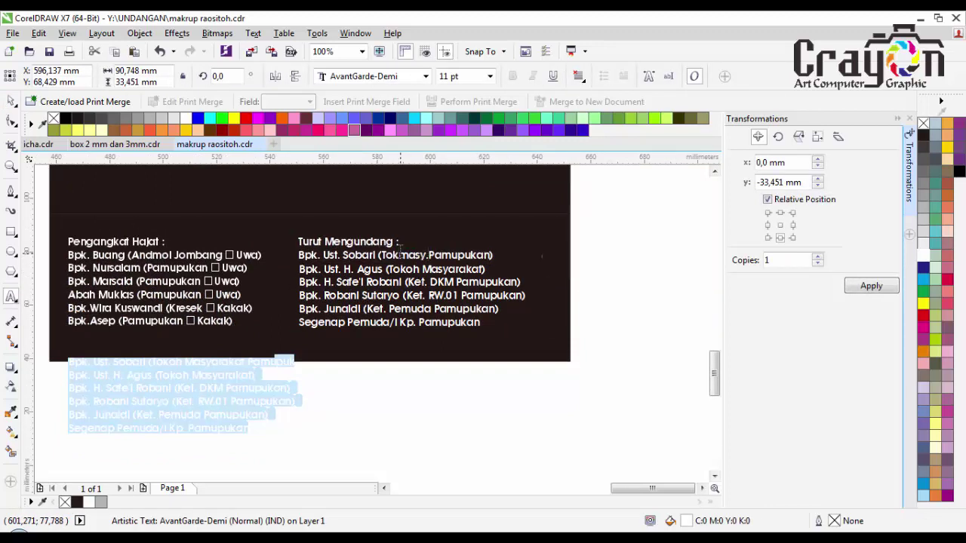
click(10, 101)
Group both guest lists, shift them slightly right, then ungroup them.
scroll(395, 335, down, 2)
scroll(286, 268, up, 2)
shift+click(285, 269)
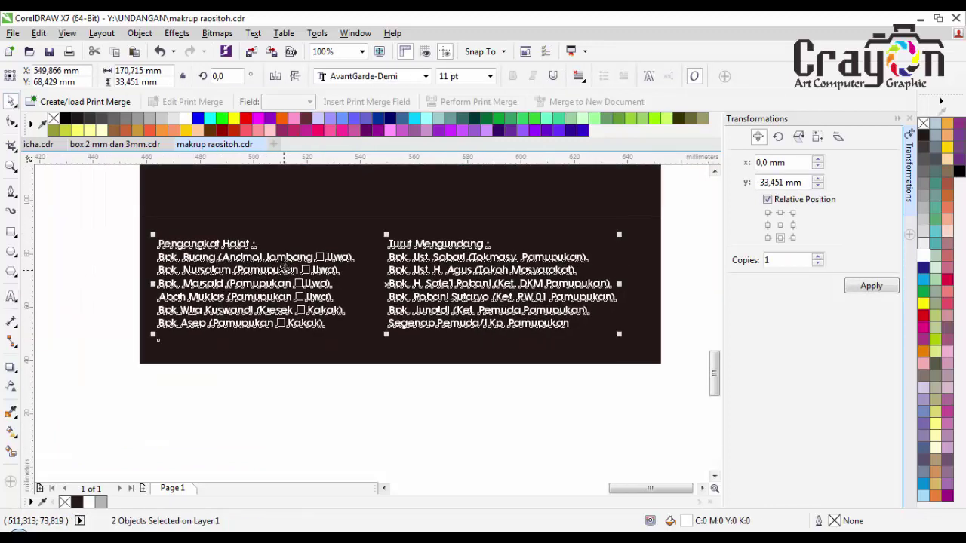
key(ctrl+g)
drag(345, 244, 358, 243)
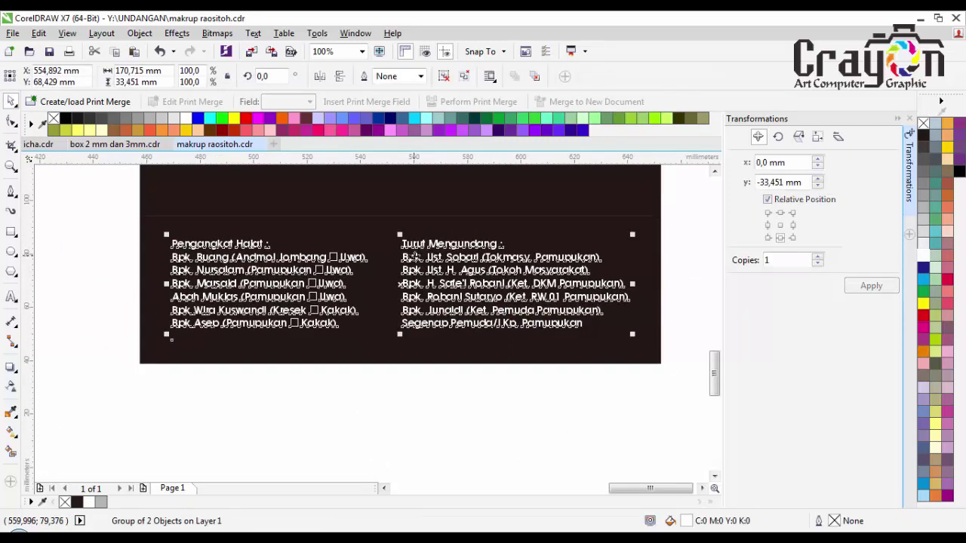
click(463, 75)
click(392, 76)
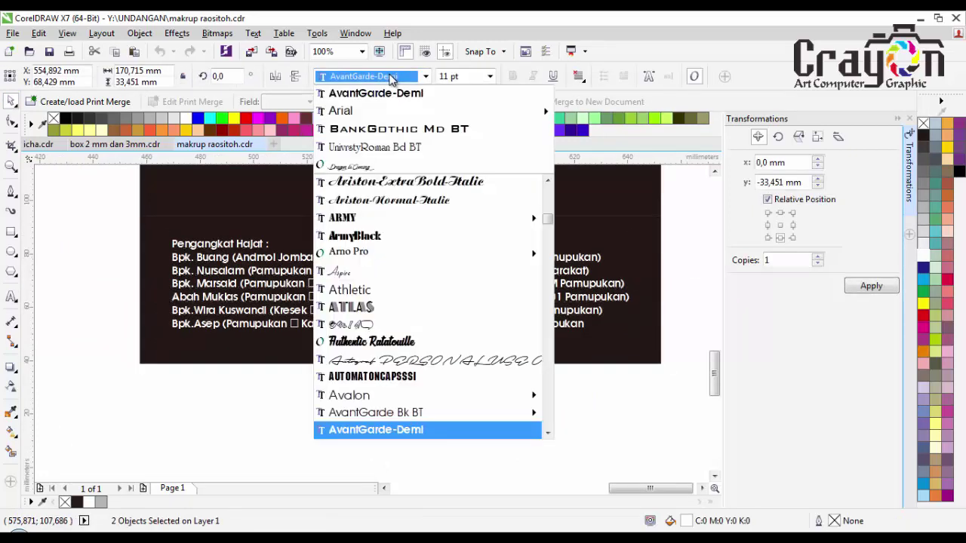
key(Escape)
key(Escape)
scroll(359, 284, up, 2)
Set the box glyphs in the Jombang and Nursalam lines to Arial Unicode MS dashes.
drag(318, 233, 293, 233)
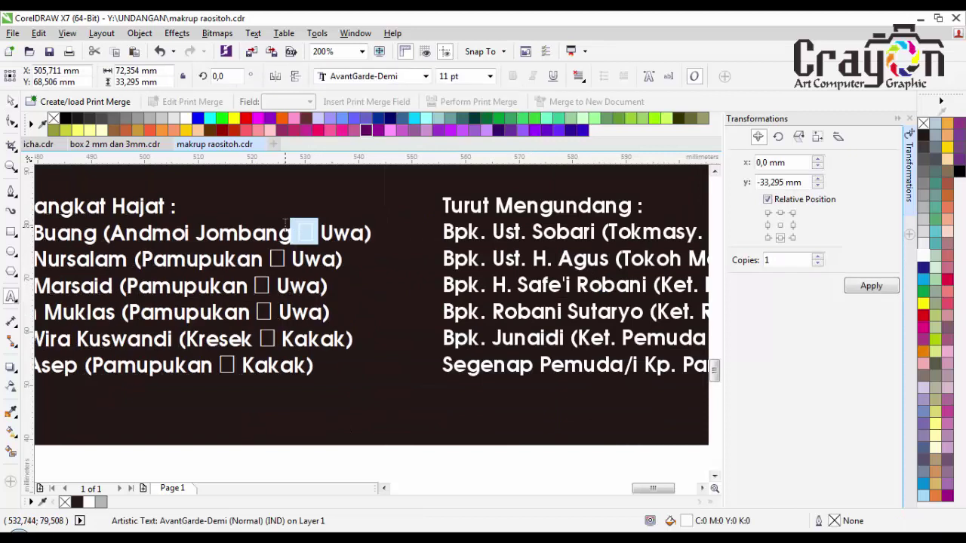
click(369, 76)
click(364, 112)
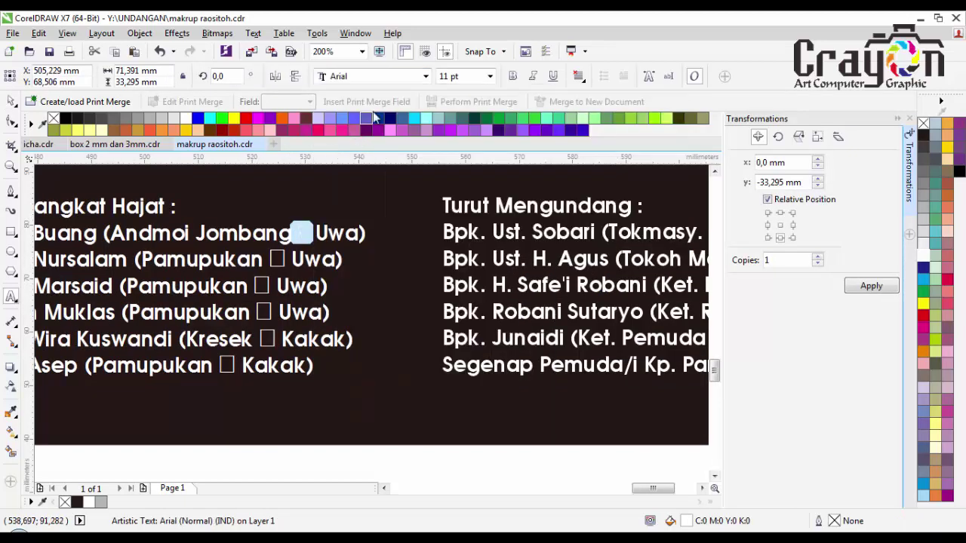
click(370, 76)
click(362, 217)
mouse_move(287, 260)
mouse_down()
mouse_move(263, 260)
mouse_move(250, 316)
mouse_up()
click(369, 76)
click(608, 196)
Replace the box glyphs in the Marsaid, Muklas, Kresek and Asep lines with dashes.
click(370, 76)
click(362, 108)
click(370, 77)
click(376, 128)
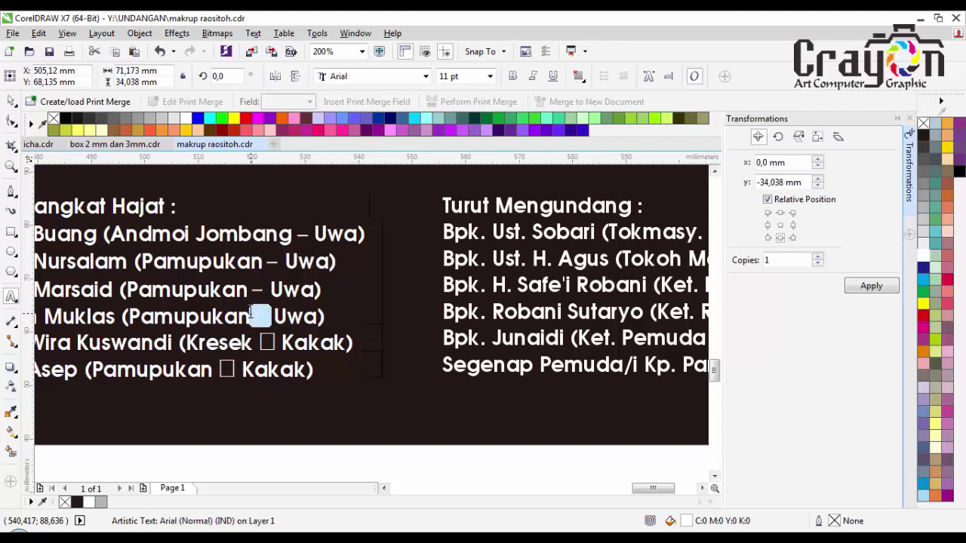
key(ctrl+v)
double_click(264, 341)
key(ctrl+v)
double_click(225, 369)
key(ctrl+v)
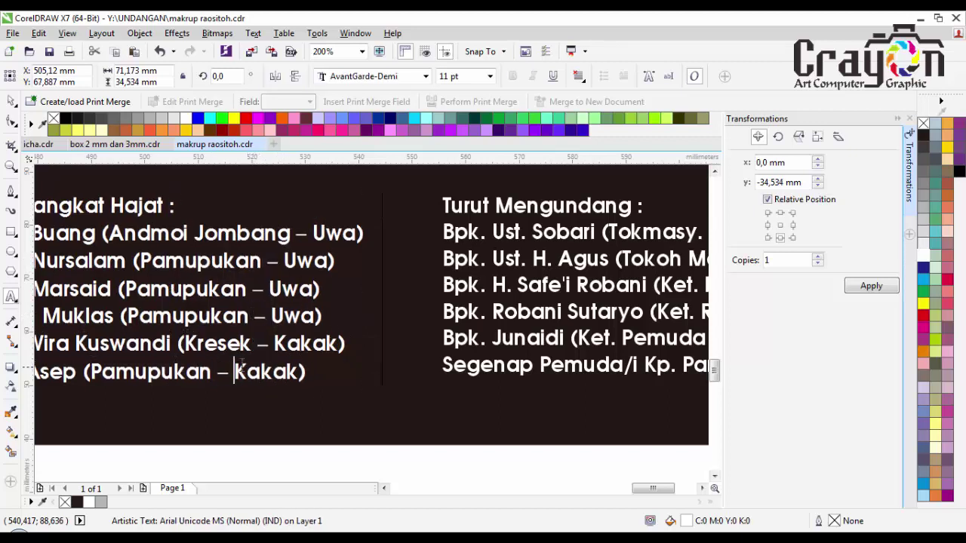
scroll(317, 319, down, 3)
scroll(208, 296, up, 2)
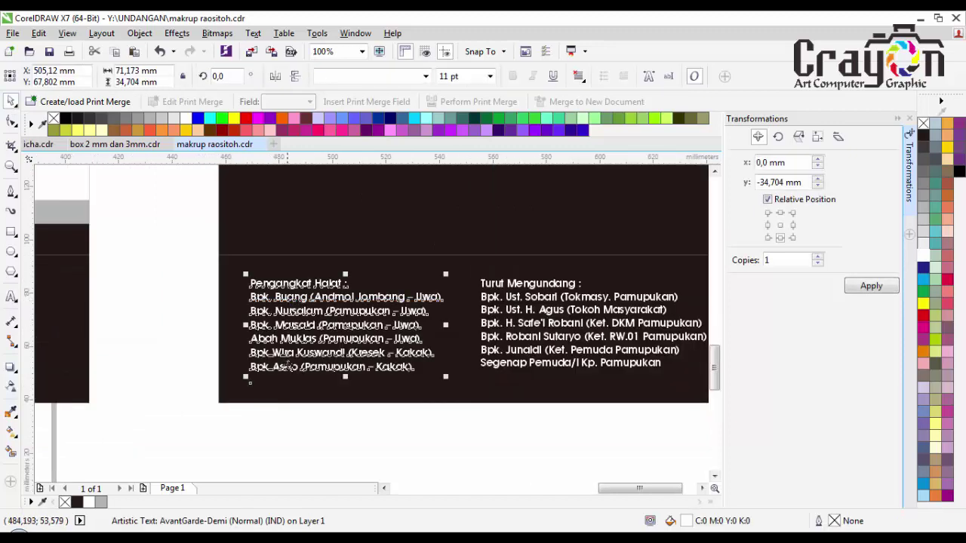
Move the number column beside the Pengangkat Hajat names and right-align it.
click(271, 297)
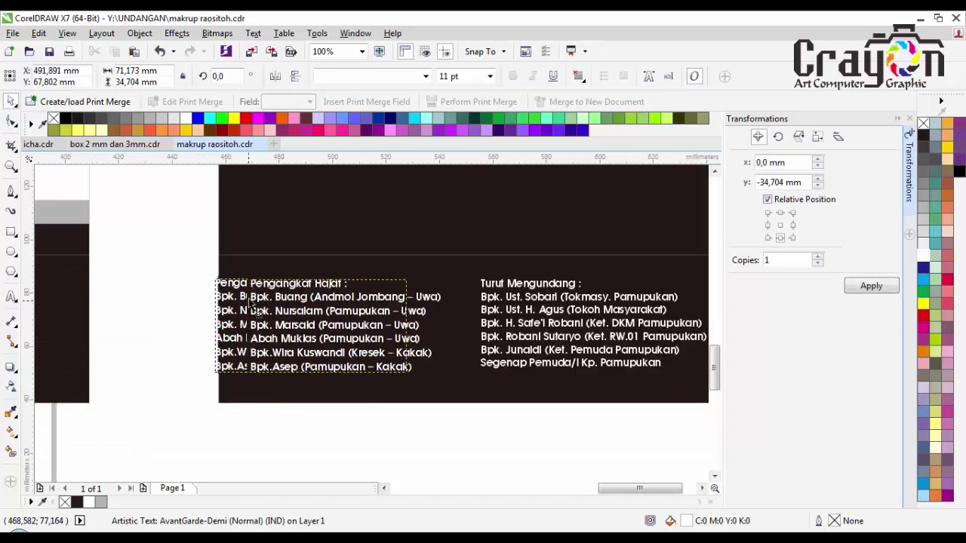
key(ctrl+a)
click(272, 296)
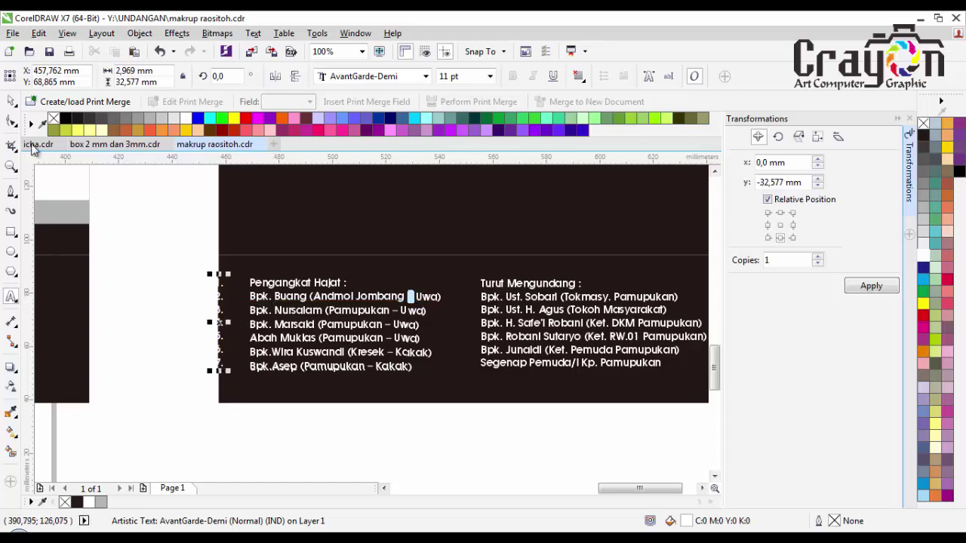
scroll(201, 290, up, 2)
mouse_move(300, 282)
mouse_down()
mouse_move(334, 305)
mouse_move(324, 305)
mouse_up()
scroll(332, 317, up, 4)
click(578, 75)
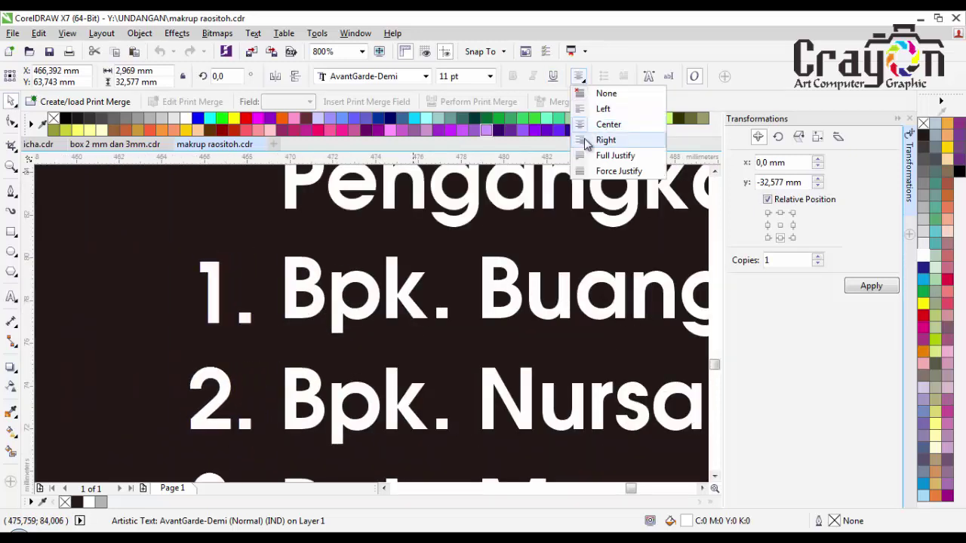
click(586, 140)
Delete the surplus number 7 from the number column.
scroll(248, 377, down, 4)
scroll(249, 393, up, 2)
double_click(252, 407)
key(BackSpace)
key(BackSpace)
scroll(245, 381, down, 2)
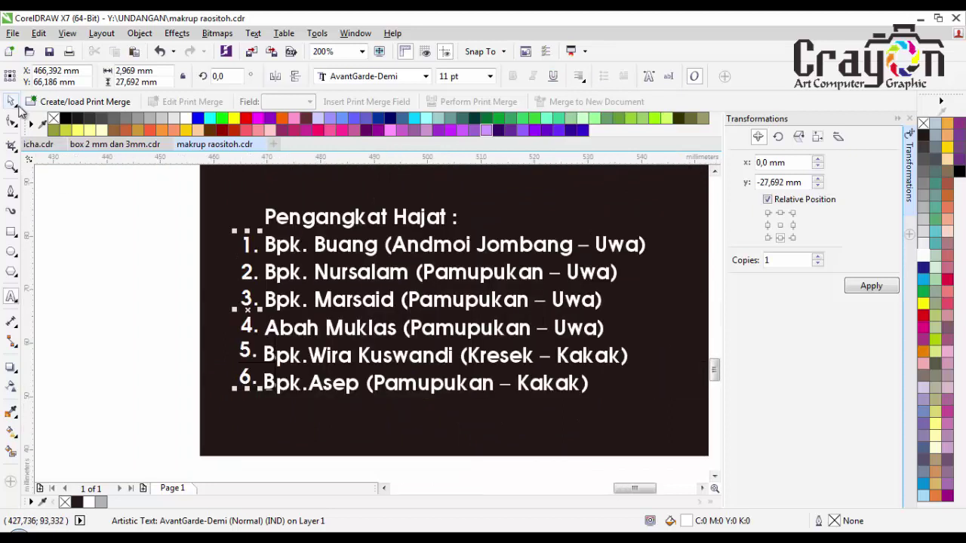
scroll(252, 412, up, 1)
scroll(252, 412, down, 1)
scroll(227, 249, up, 1)
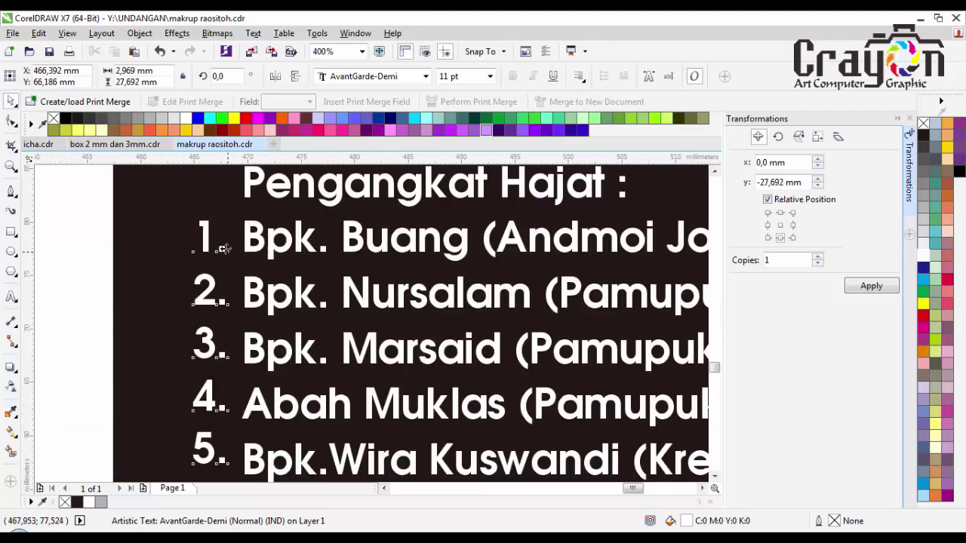
Nudge the numbers 1–6 until they sit evenly just left of each name.
drag(222, 248, 322, 252)
scroll(320, 388, down, 1)
scroll(320, 388, up, 1)
scroll(332, 391, down, 1)
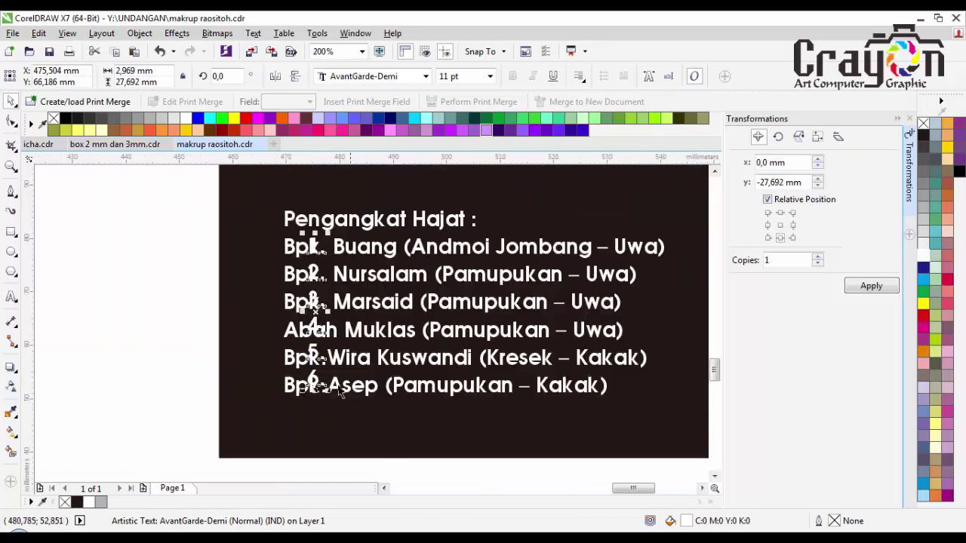
scroll(317, 392, up, 2)
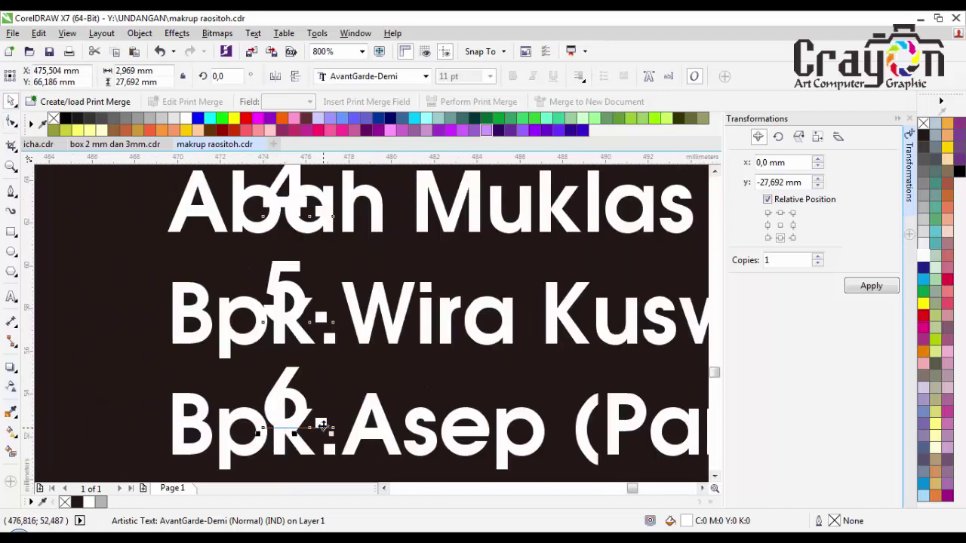
drag(315, 409, 329, 450)
scroll(330, 450, down, 2)
scroll(320, 385, up, 1)
scroll(321, 384, down, 1)
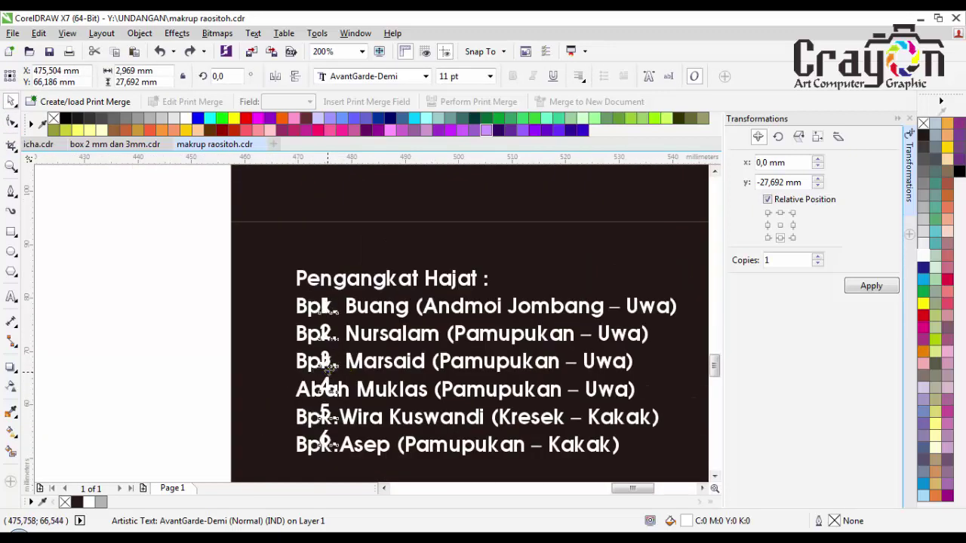
drag(321, 372, 284, 373)
click(11, 123)
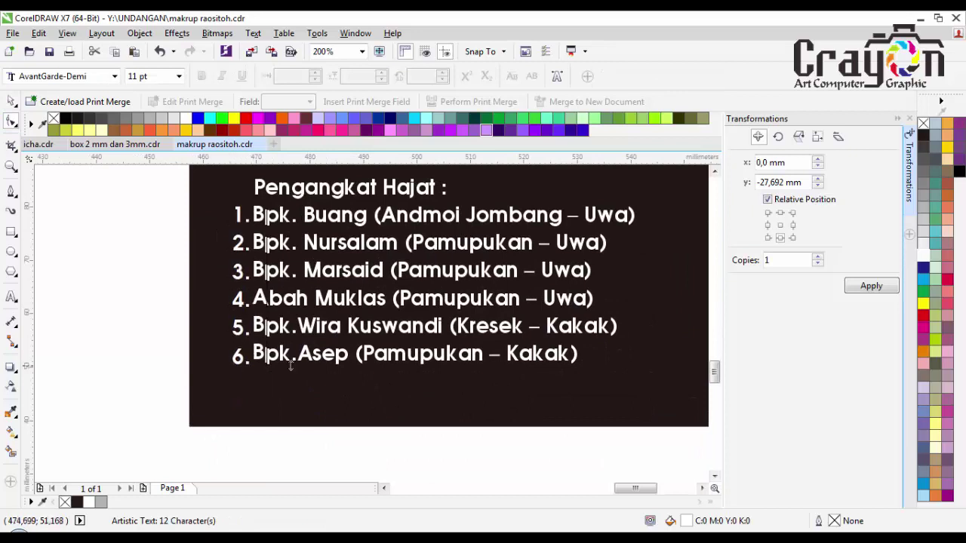
scroll(180, 397, up, 1)
key(space)
scroll(178, 398, down, 2)
Indent the six Turut Mengundang guest lines with a Tab.
click(427, 317)
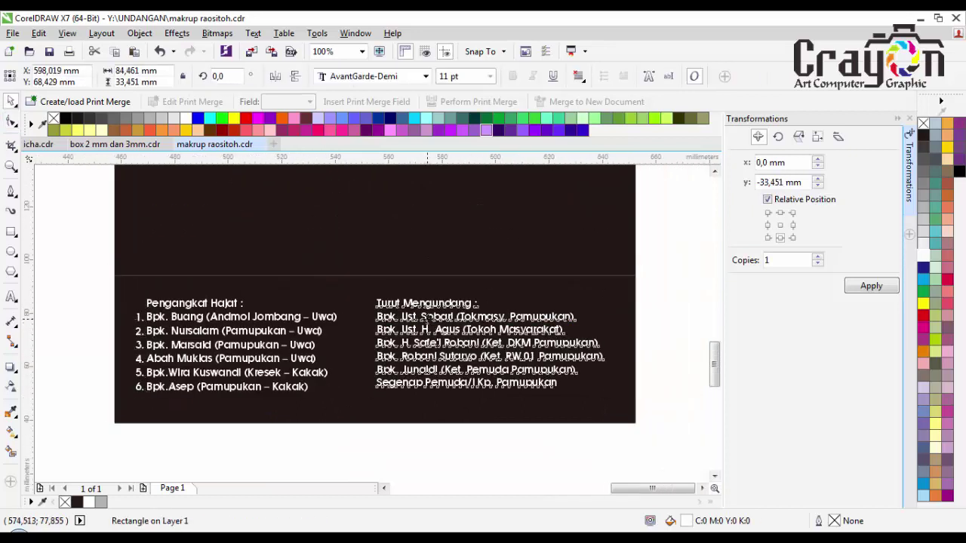
double_click(396, 323)
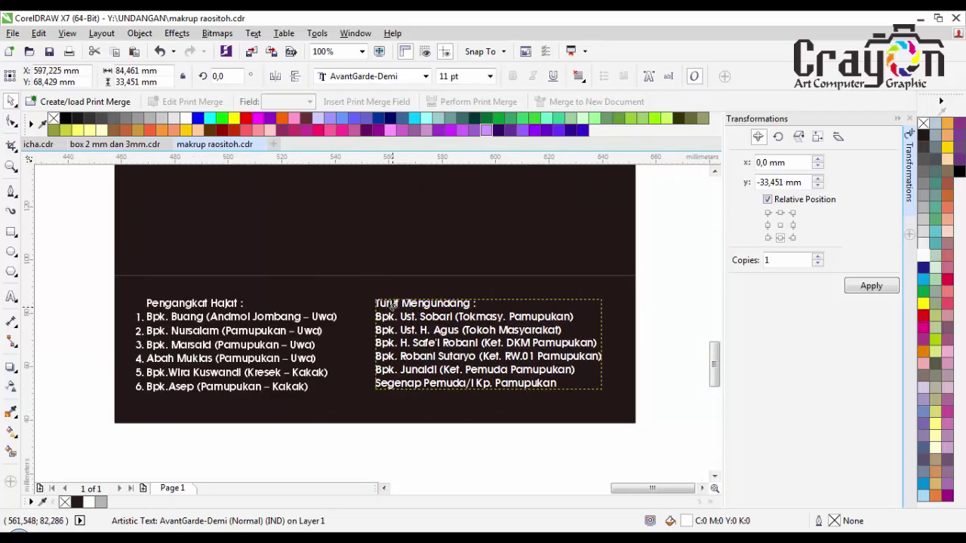
mouse_move(403, 356)
mouse_down()
mouse_move(381, 324)
mouse_move(541, 381)
mouse_up()
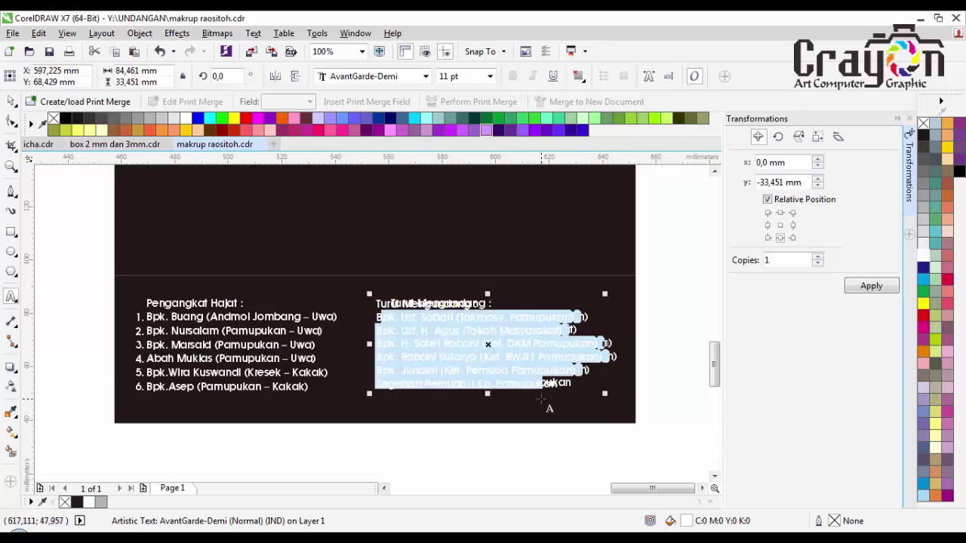
key(Tab)
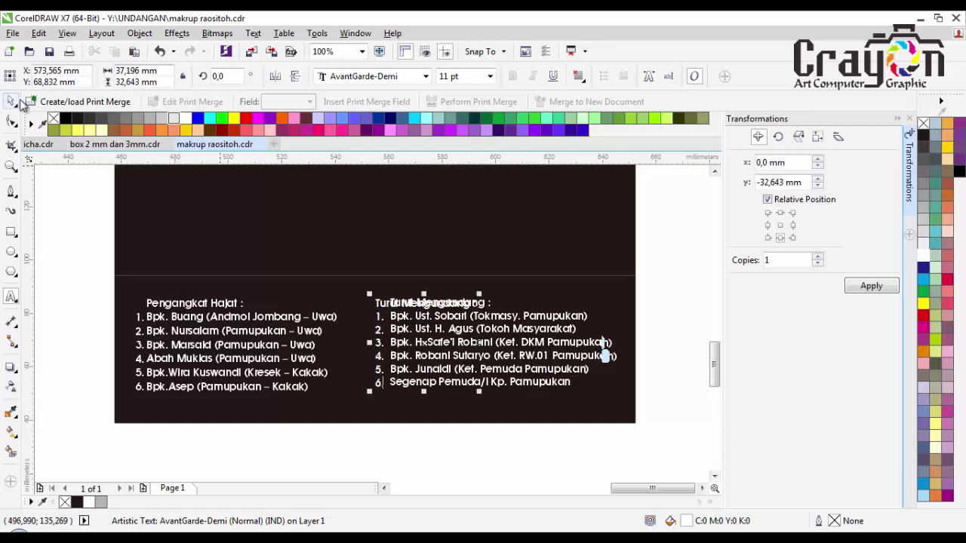
scroll(440, 302, up, 2)
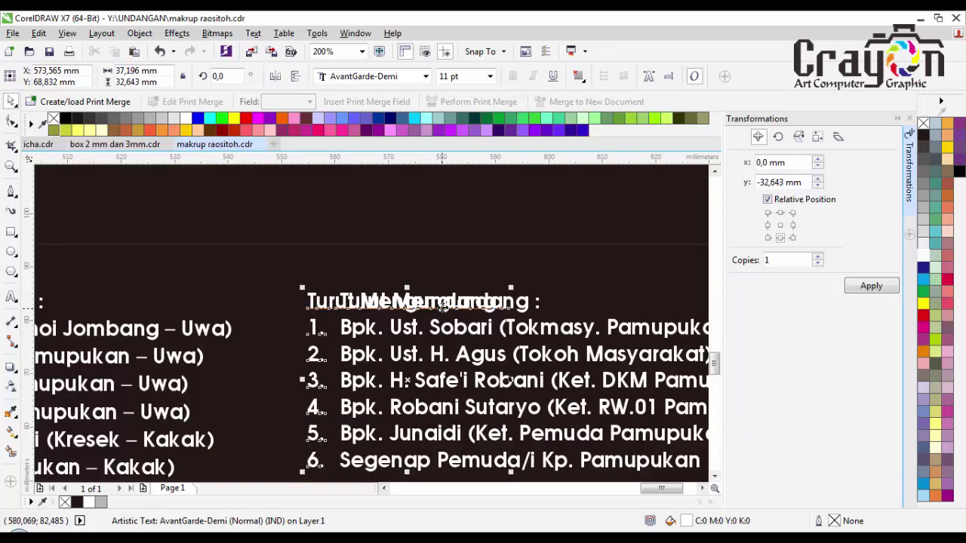
Tab the numbers 3–6 into place in front of the Turut Mengundang names.
double_click(313, 326)
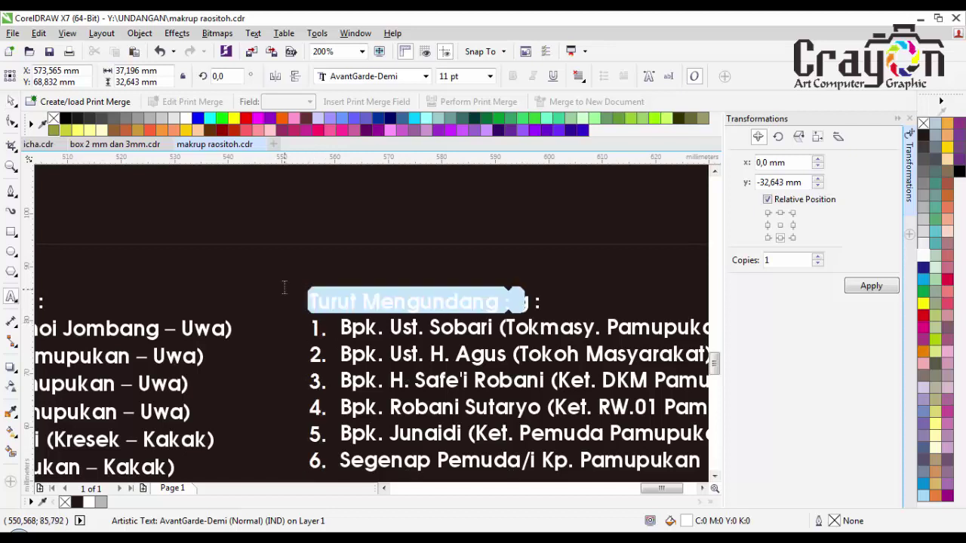
scroll(217, 241, down, 1)
scroll(257, 196, down, 1)
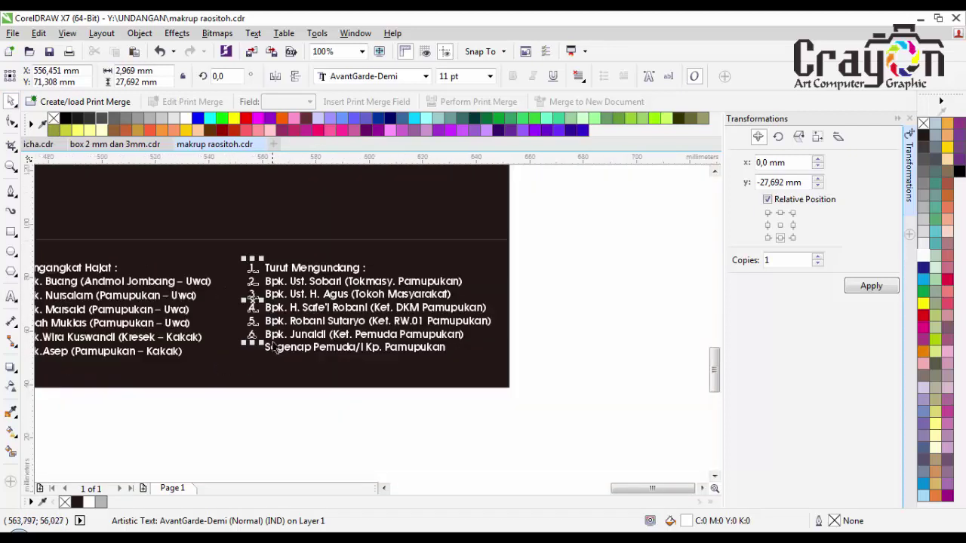
scroll(294, 332, up, 3)
key(Tab)
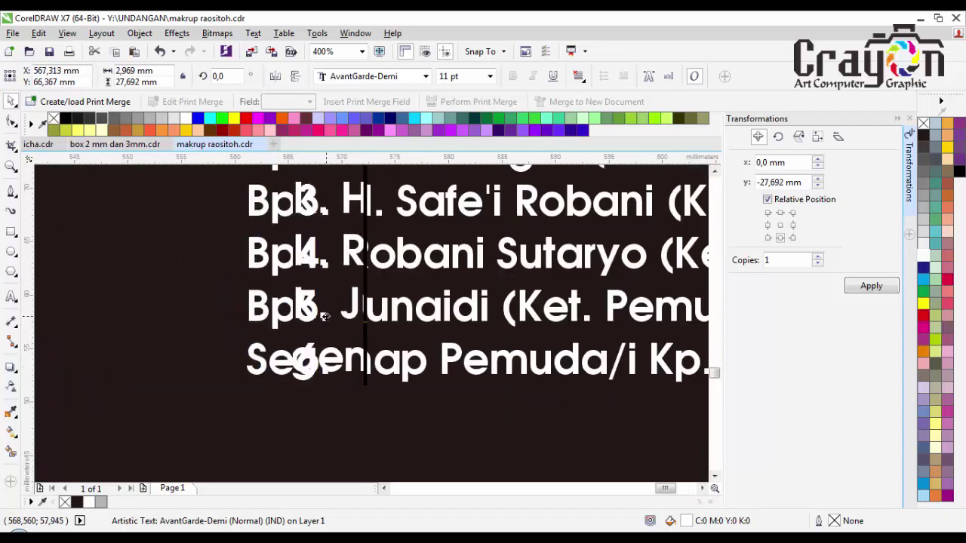
scroll(321, 314, up, 3)
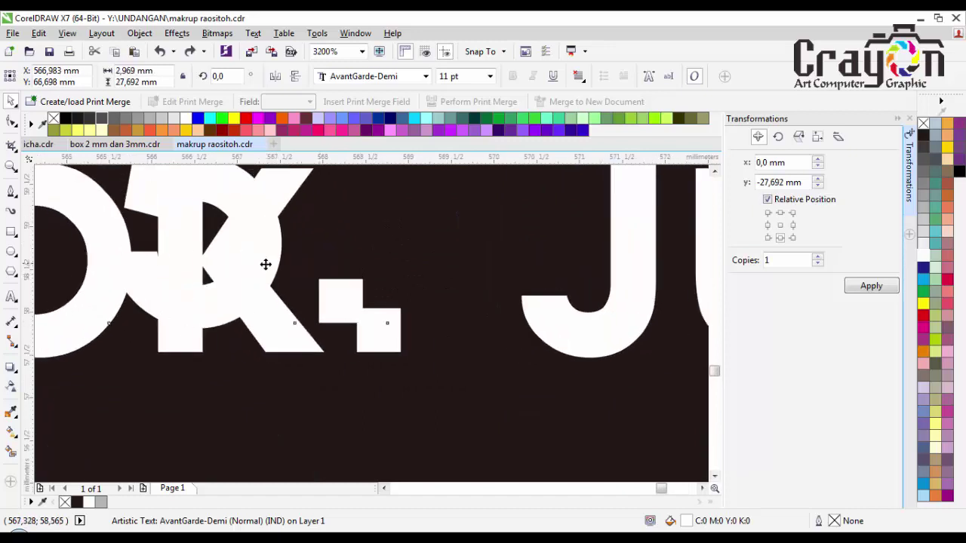
scroll(270, 269, down, 3)
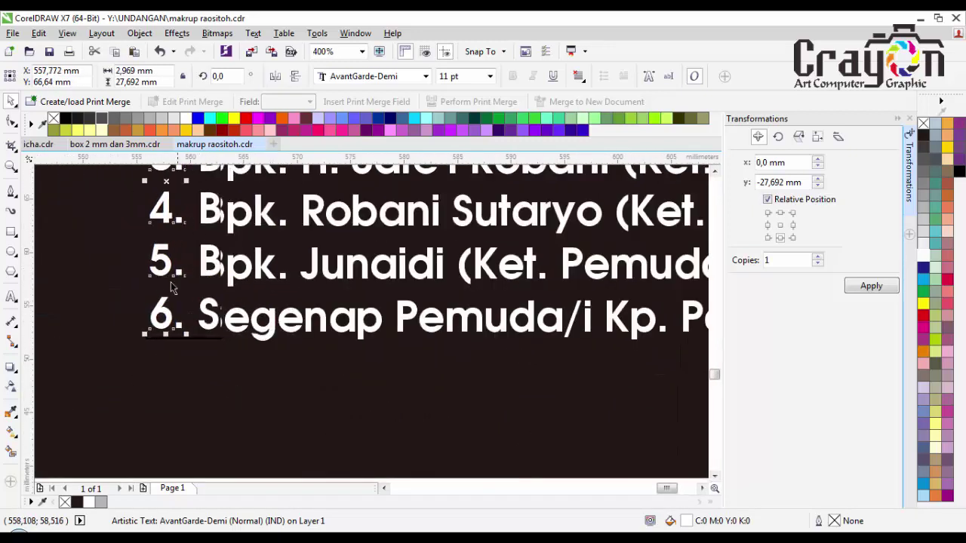
scroll(224, 351, down, 3)
Group the two guest lists and add a 5-unit inside contour to the lower black band.
drag(427, 390, 82, 302)
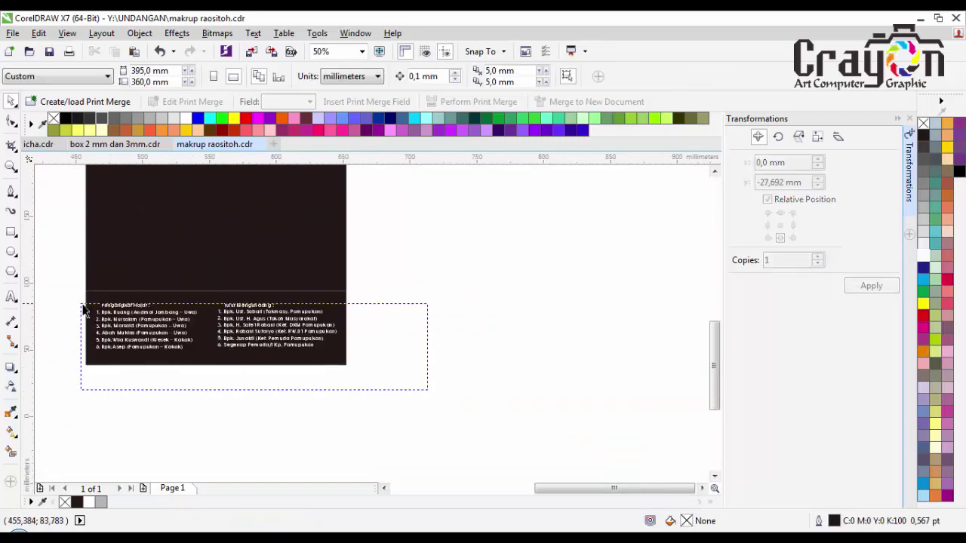
key(ctrl+g)
click(475, 332)
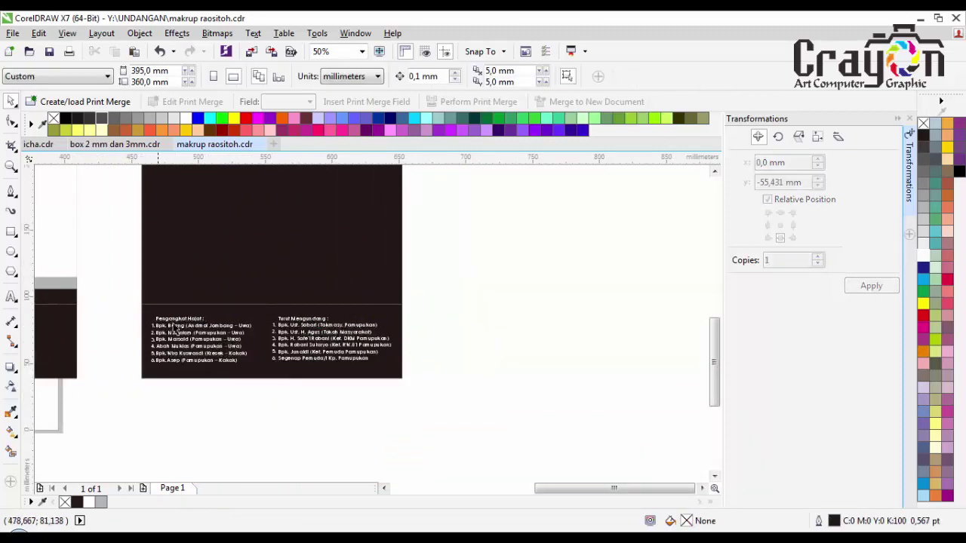
click(249, 310)
click(11, 368)
click(68, 367)
drag(243, 311, 258, 311)
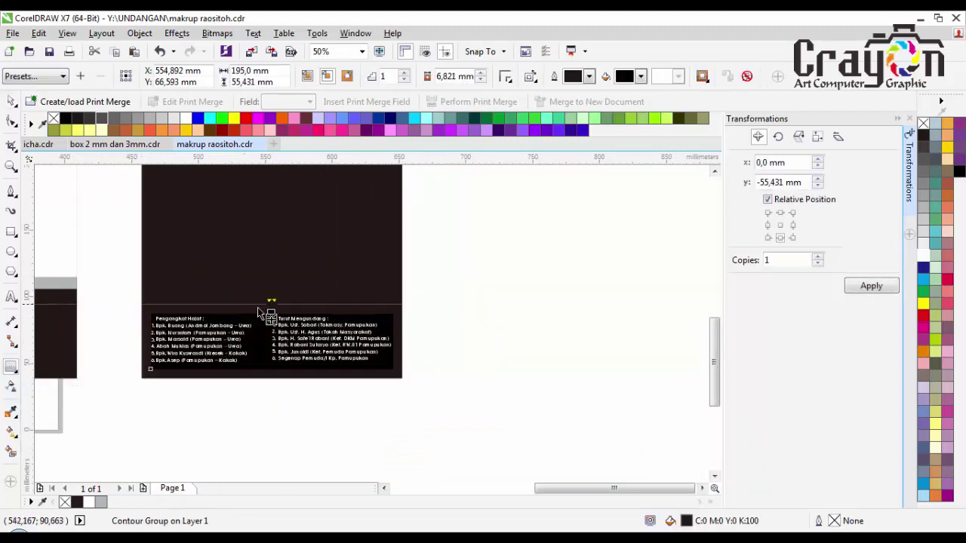
double_click(455, 78)
text(5)
Break the contour apart and give the inner rectangle no fill and a 3 pt dotted outline.
key(ctrl+k)
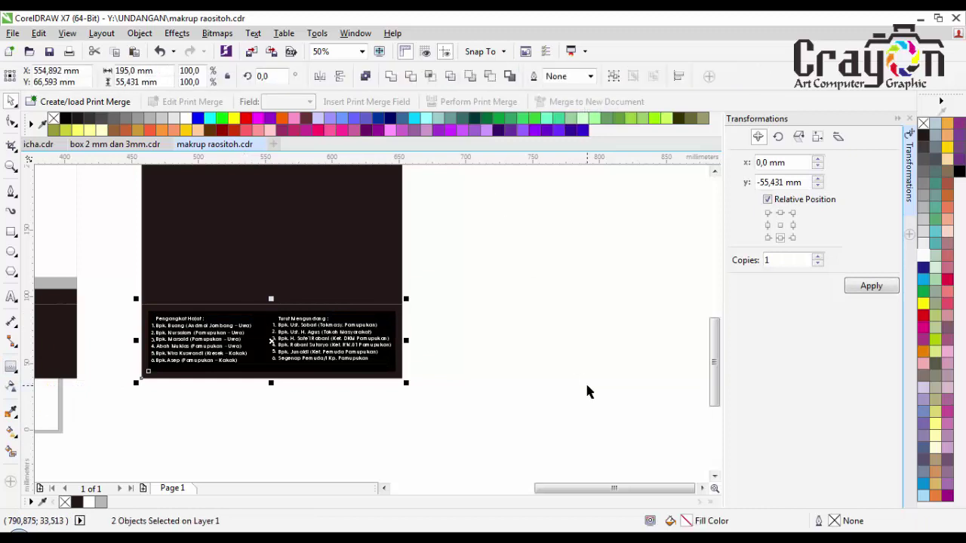
click(585, 388)
click(394, 312)
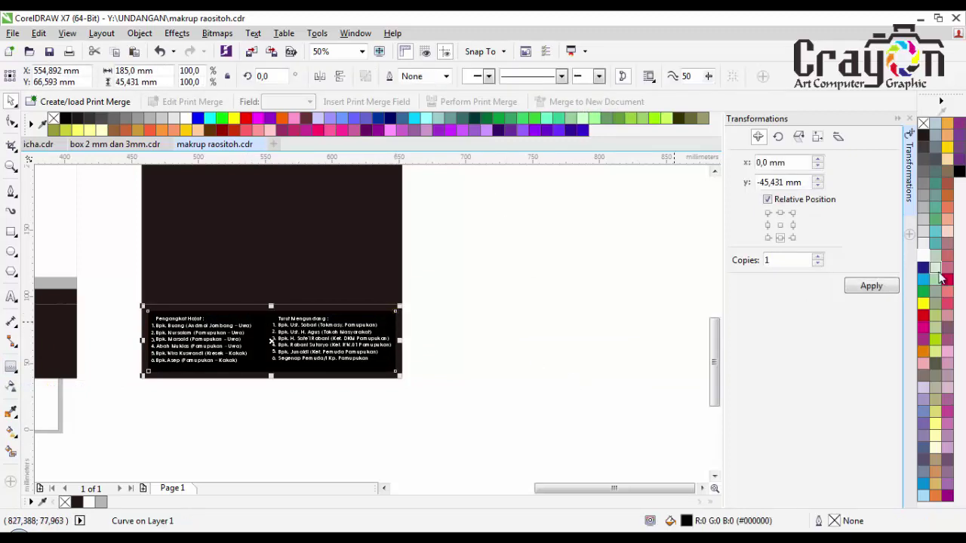
click(923, 123)
scroll(331, 346, up, 1)
click(446, 76)
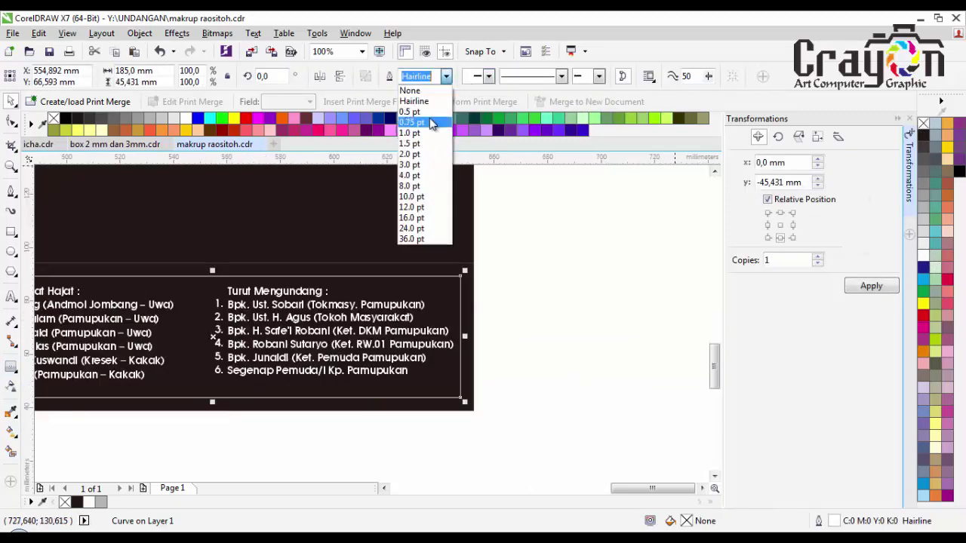
click(415, 172)
click(446, 76)
click(425, 165)
click(561, 76)
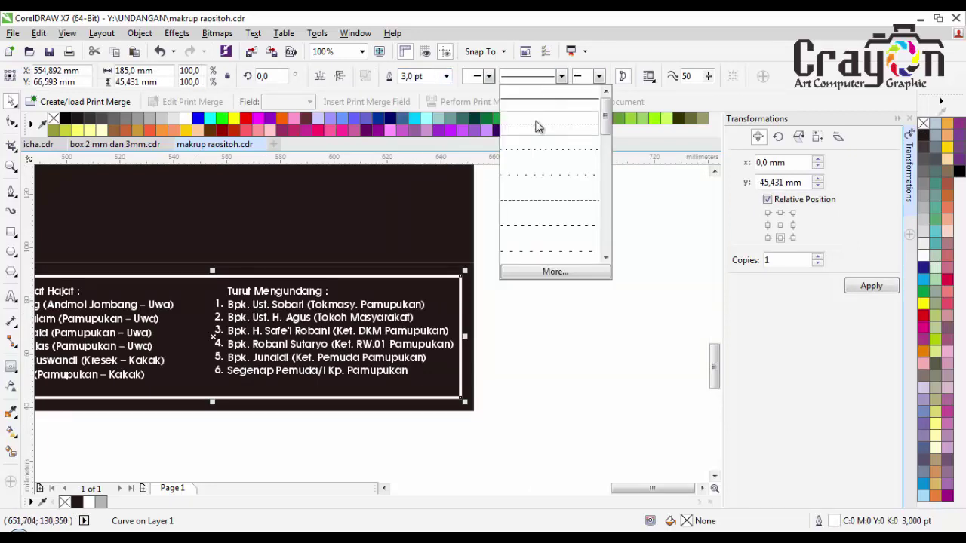
click(559, 153)
Select the upper black rectangle.
click(624, 272)
scroll(486, 285, down, 2)
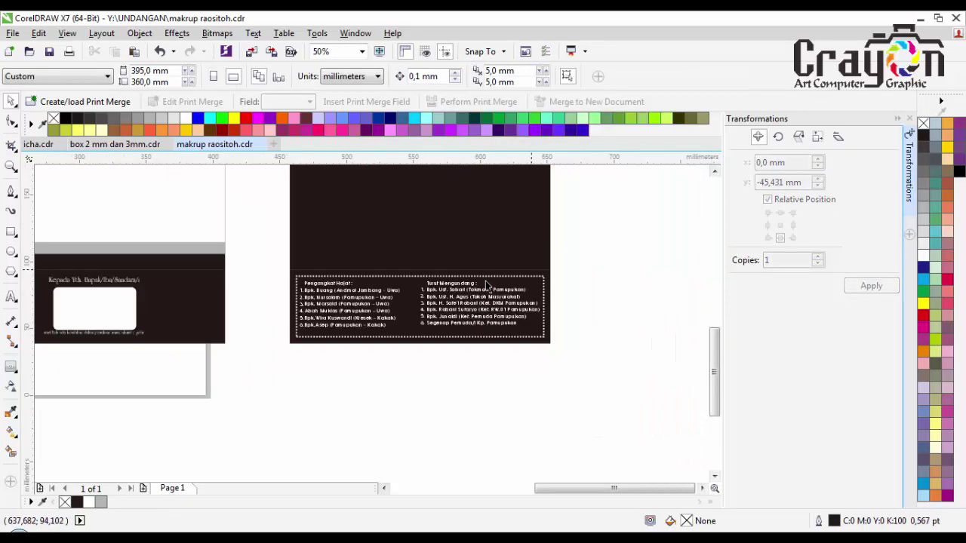
scroll(530, 270, down, 1)
scroll(616, 245, up, 3)
scroll(532, 304, left, 2)
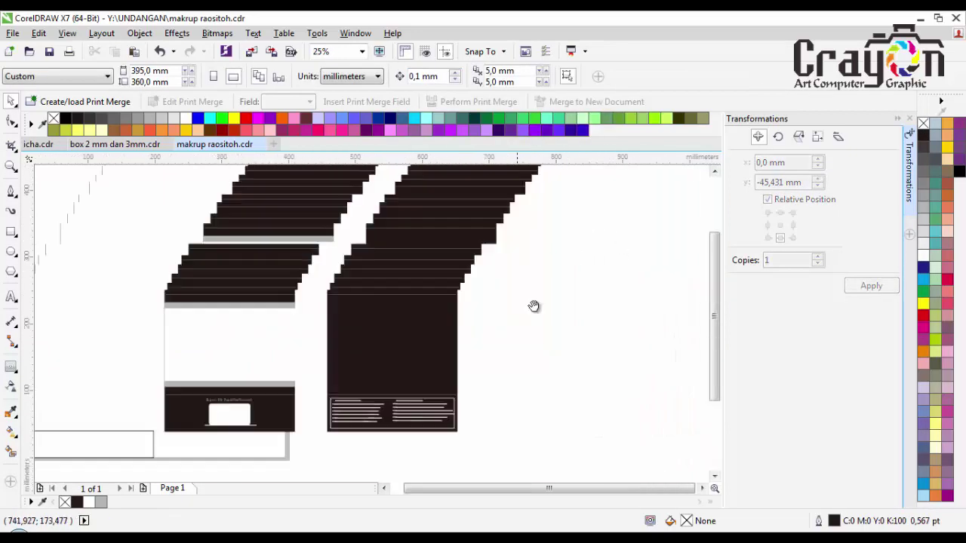
click(413, 345)
scroll(398, 274, up, 1)
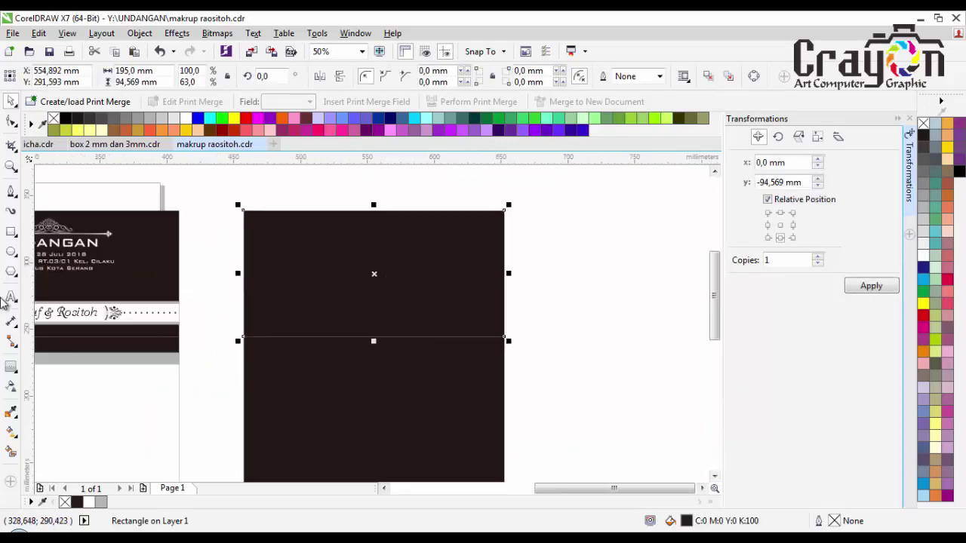
Add an inset contour frame to the top rectangle with no fill and a thicker white dotted outline.
click(11, 367)
drag(373, 211, 373, 219)
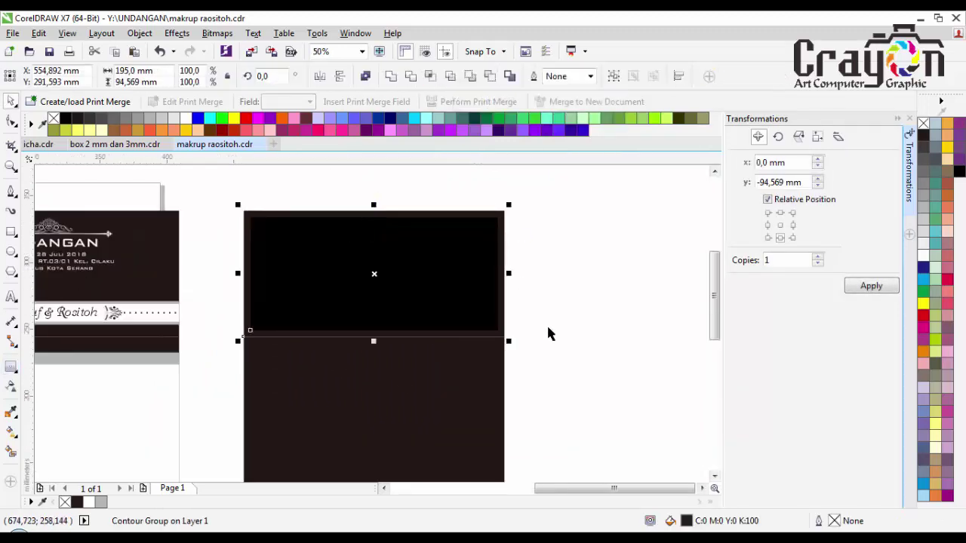
key(ctrl+k)
click(923, 123)
right_click(923, 255)
scroll(469, 228, down, 1)
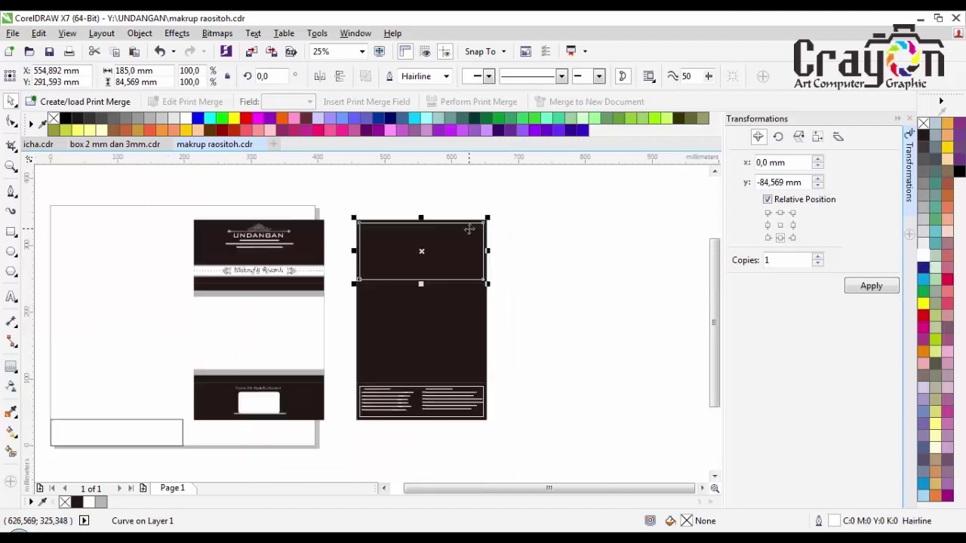
click(452, 239)
scroll(453, 240, up, 1)
click(445, 76)
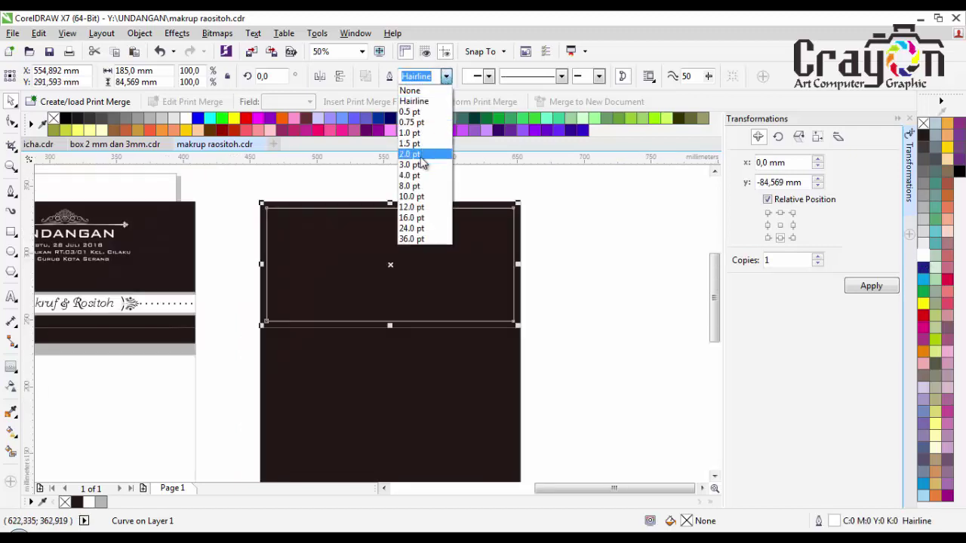
click(424, 164)
click(528, 81)
click(539, 201)
Create an inset contour rectangle inside the middle black rectangle, unfilled with a white outline.
scroll(483, 231, down, 1)
click(454, 295)
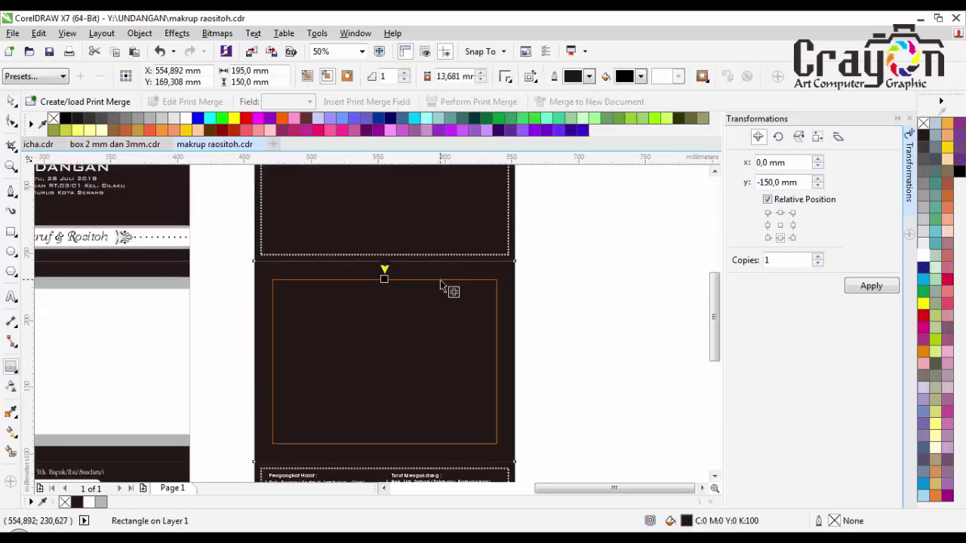
drag(383, 258, 383, 273)
key(ctrl+k)
click(446, 305)
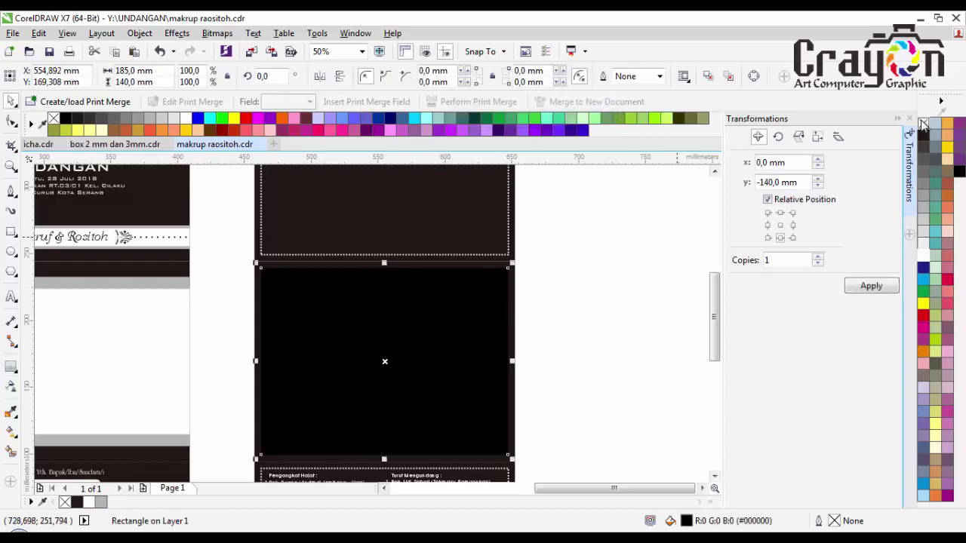
click(923, 123)
right_click(923, 252)
Set the middle frame's outline to 3 pt dotted in the Outline Pen dialog.
click(659, 76)
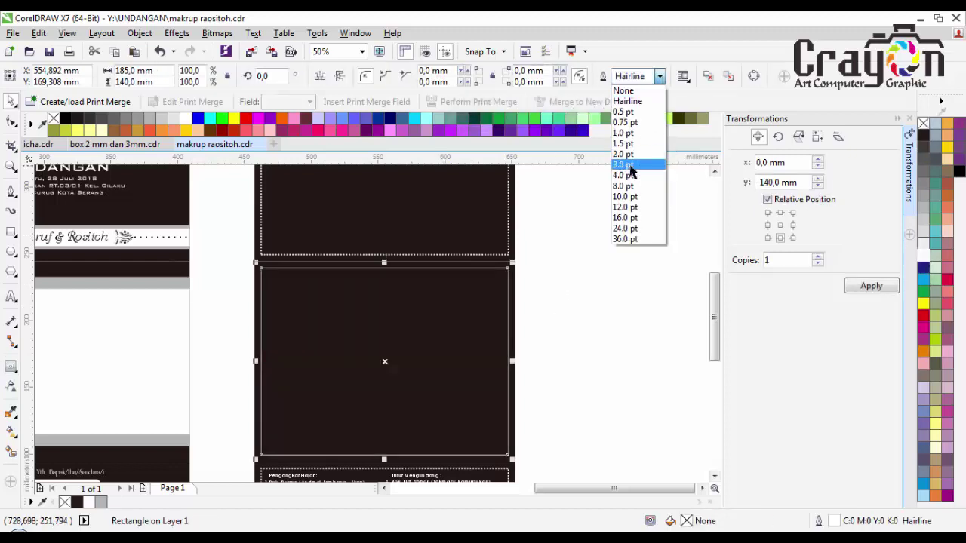
click(627, 161)
double_click(833, 521)
click(474, 229)
click(407, 302)
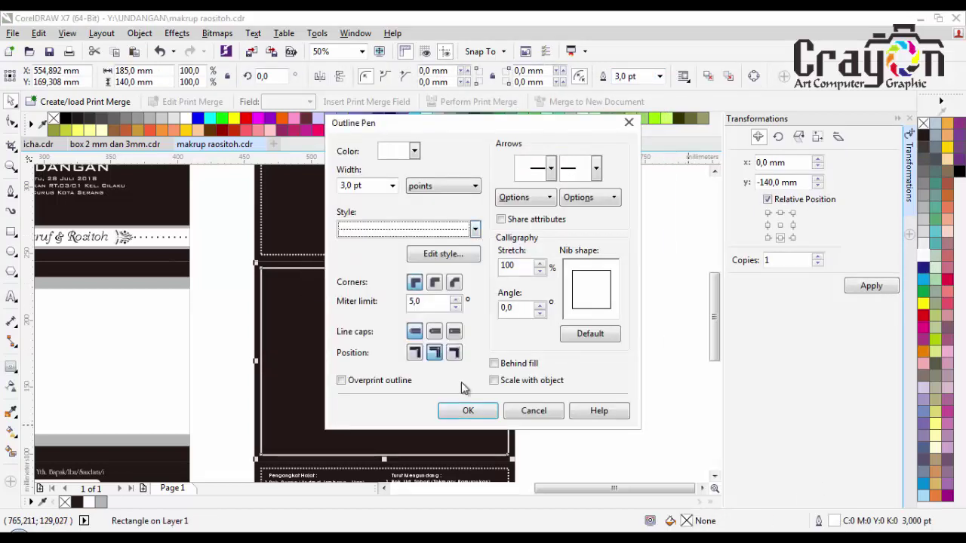
click(468, 409)
Check the right design's frame curves and middle panel, then clear the selection.
scroll(501, 303, up, 4)
click(501, 304)
scroll(501, 303, down, 4)
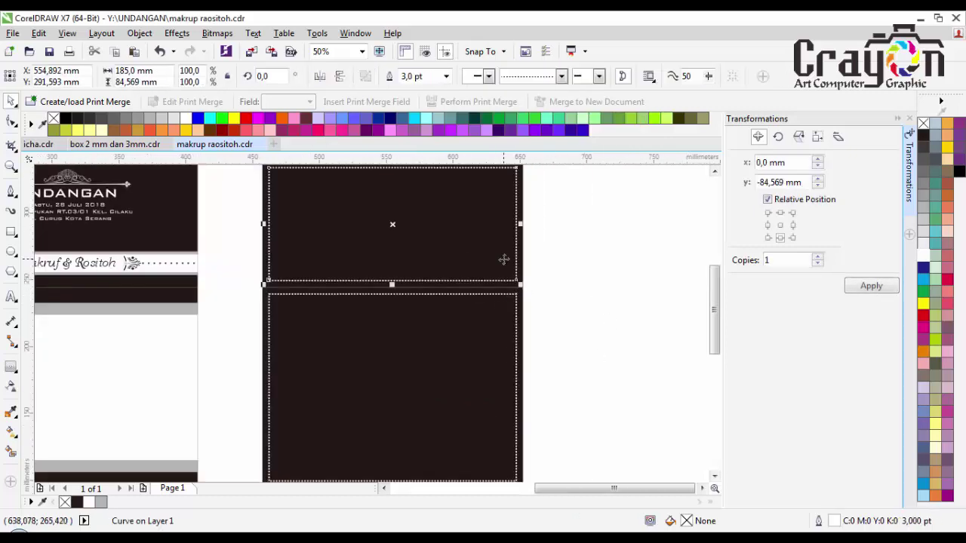
click(521, 304)
scroll(521, 304, up, 2)
scroll(576, 283, down, 3)
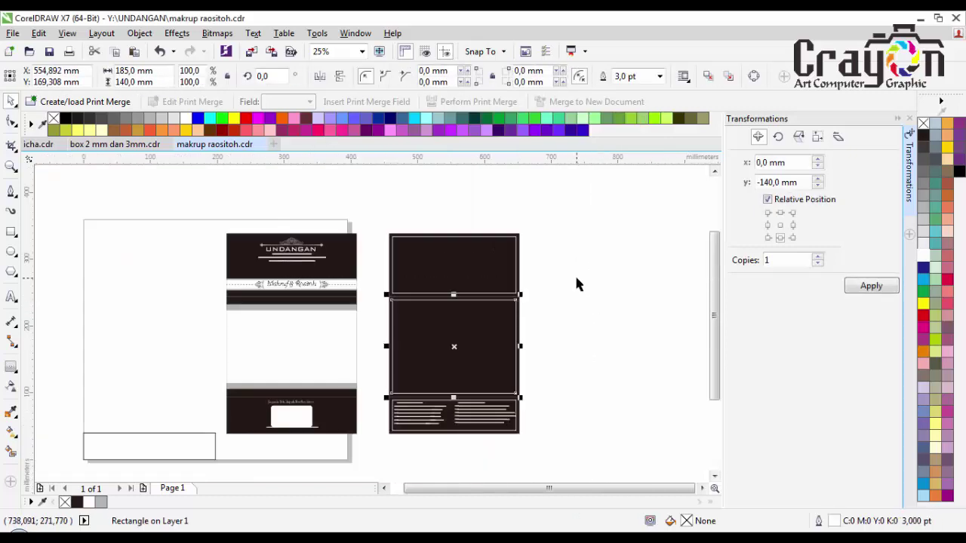
click(575, 283)
scroll(520, 257, up, 2)
scroll(521, 257, down, 2)
scroll(518, 320, down, 1)
Copy all the event details text from the Word document.
key(alt+Tab)
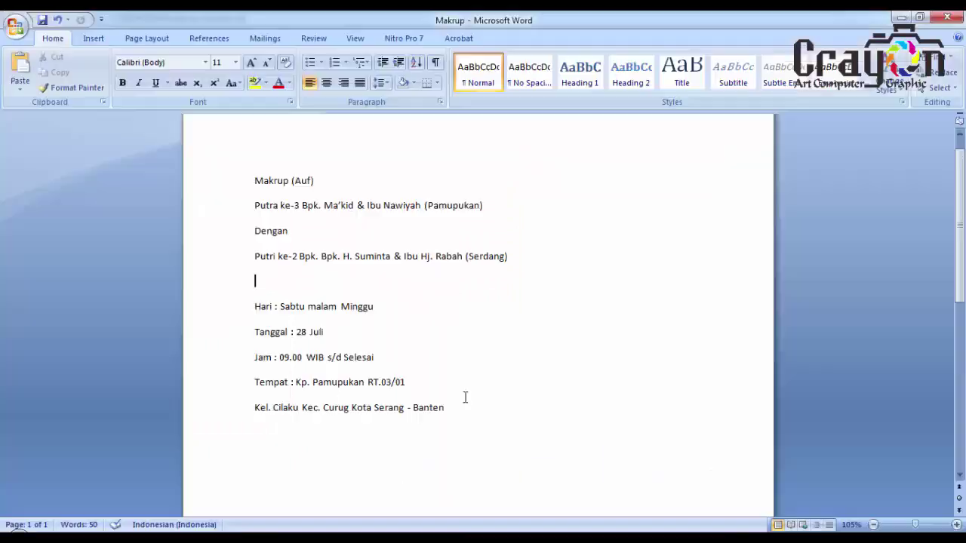
key(ctrl+a)
key(ctrl+c)
key(alt+Tab)
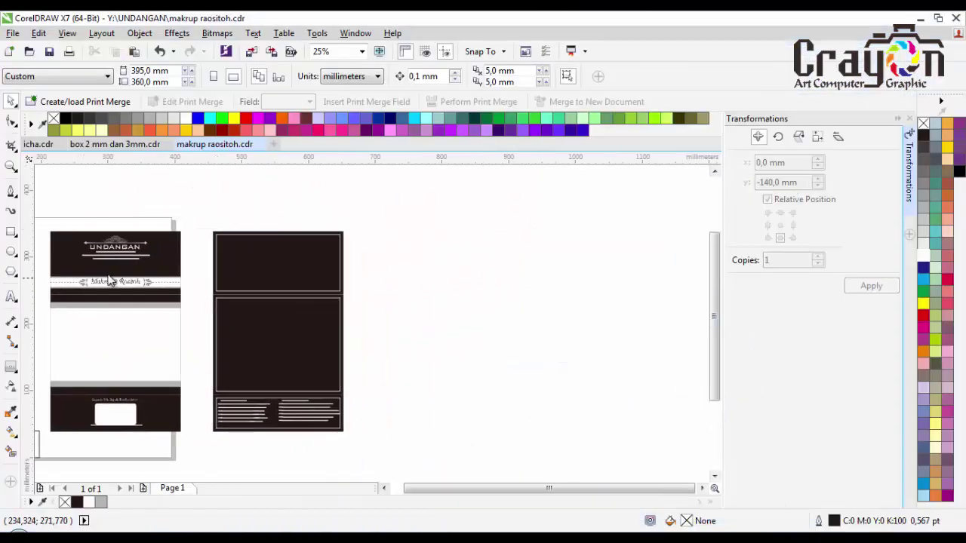
key(F8)
Paste the event details text beside the designs.
key(ctrl+v)
click(416, 394)
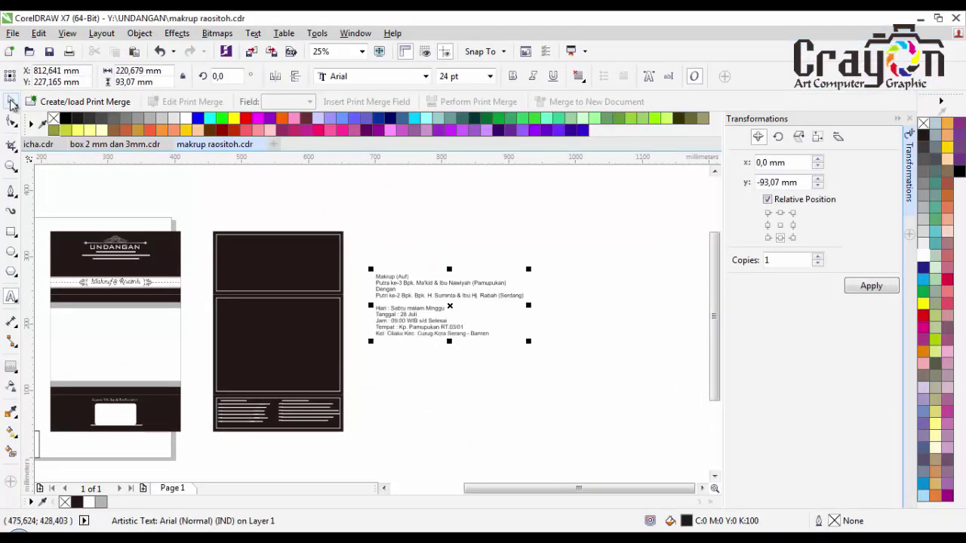
key(Escape)
scroll(323, 240, left, 2)
scroll(173, 329, left, 4)
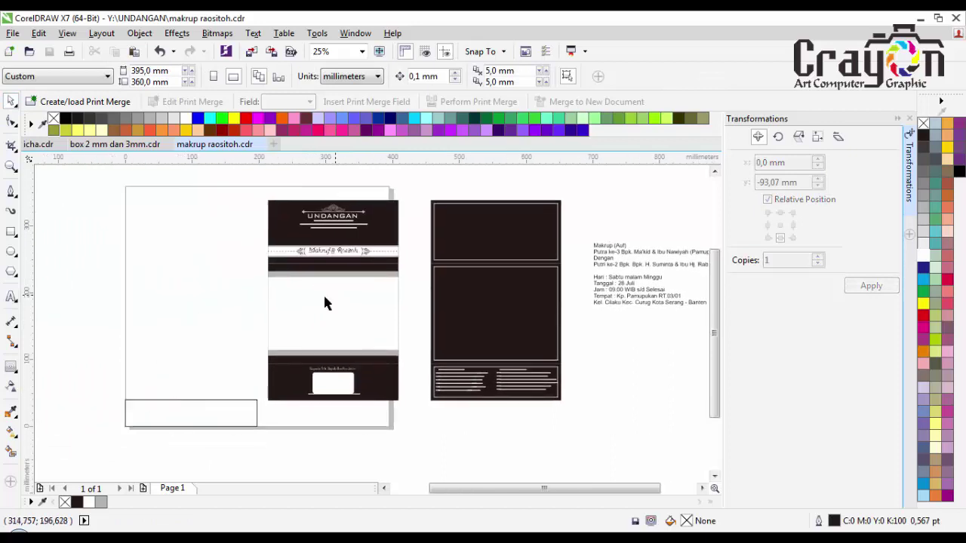
Fill the left design's middle panel black and extend its top edge upward.
click(323, 301)
click(923, 135)
scroll(400, 272, up, 2)
scroll(391, 272, up, 2)
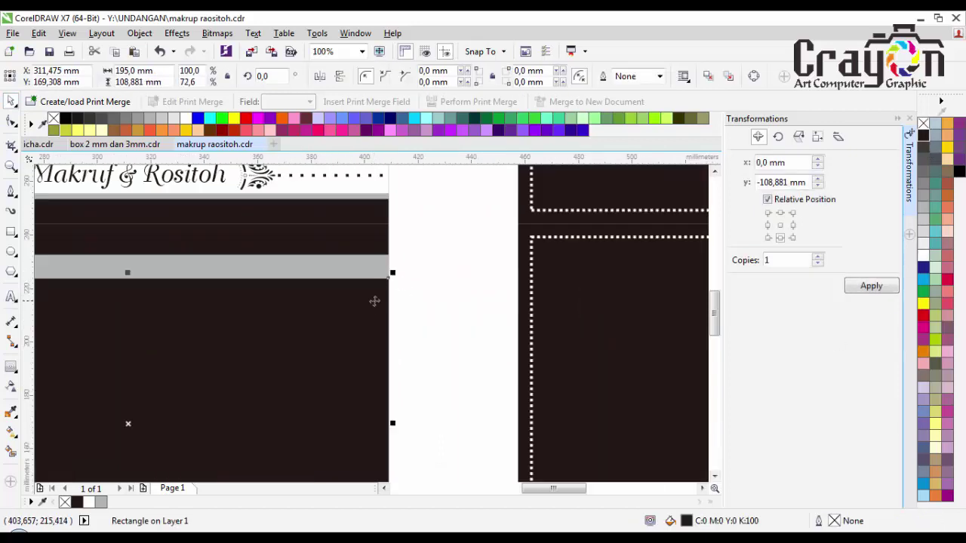
drag(128, 272, 134, 263)
scroll(390, 266, down, 2)
click(376, 249)
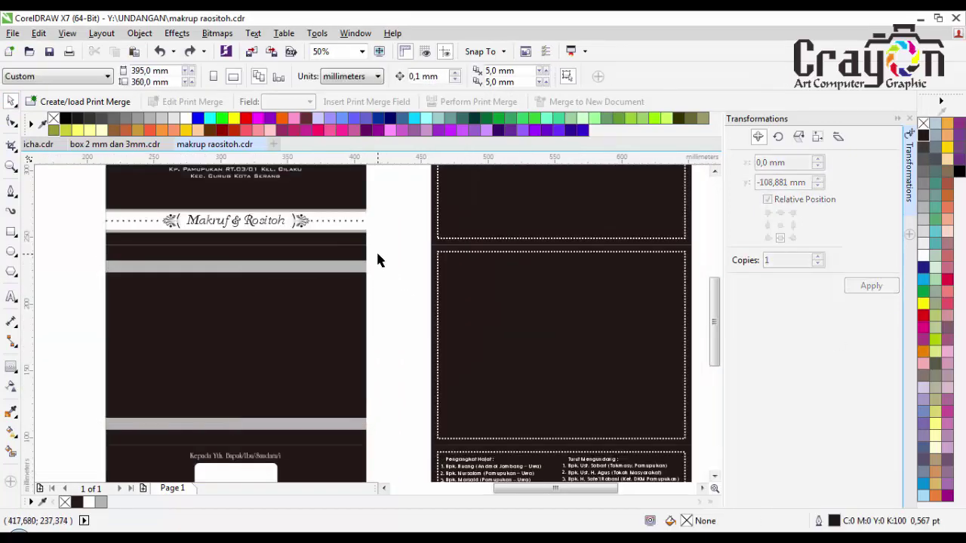
drag(375, 252, 130, 436)
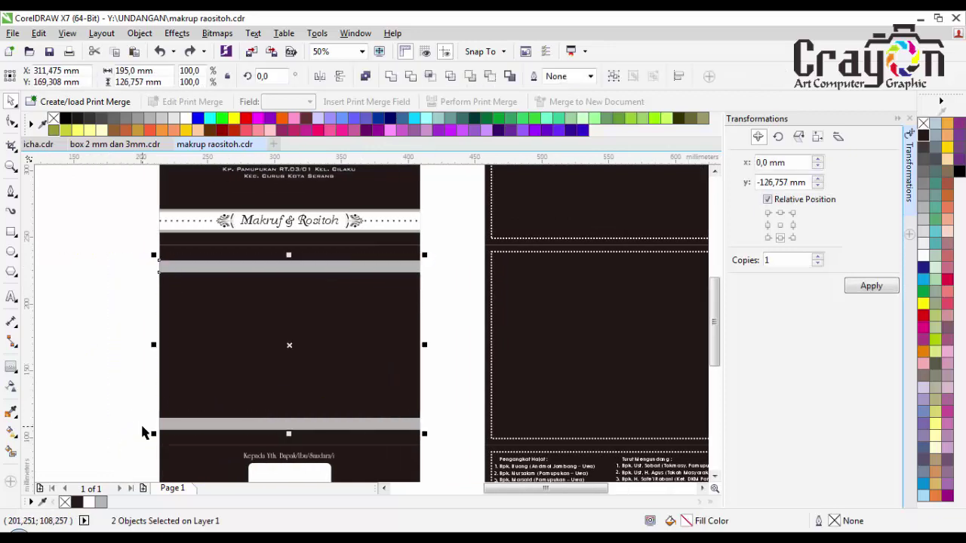
scroll(142, 431, down, 2)
click(370, 260)
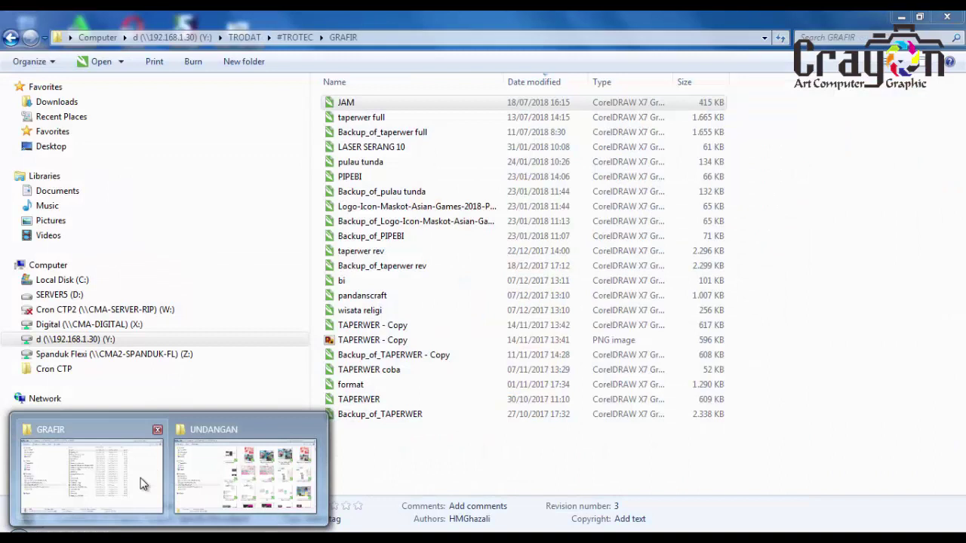
Open the VEKTOR folder in the file browser and look into its New folder.
click(141, 485)
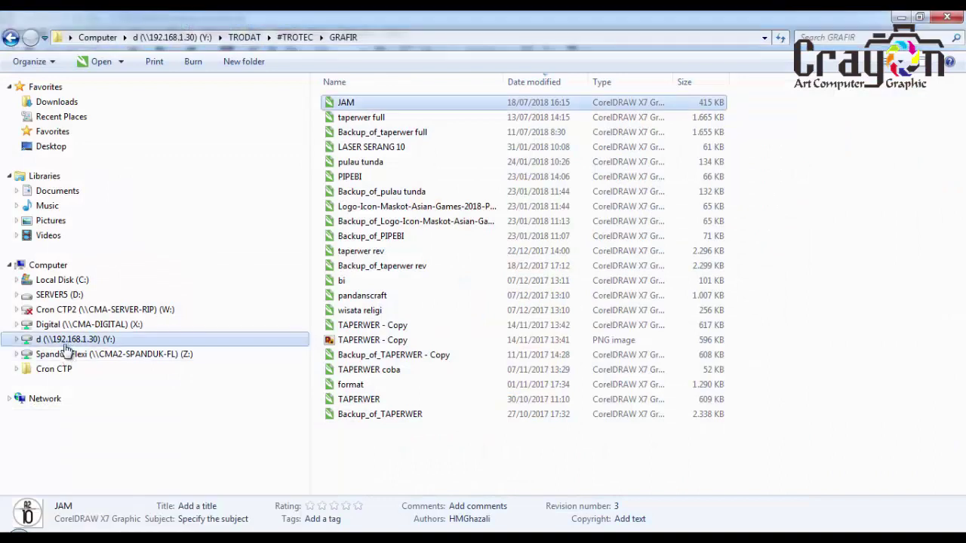
click(75, 339)
double_click(573, 453)
double_click(358, 251)
right_click(692, 257)
key(Escape)
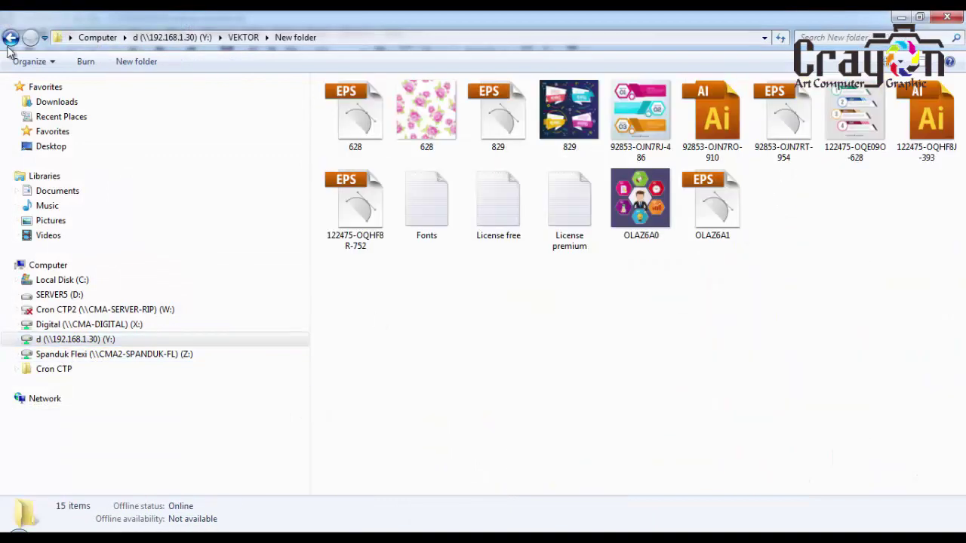
click(11, 37)
Browse the BATIK folder, refreshing thumbnails and checking New folder (2).
scroll(783, 298, down, 8)
click(511, 159)
scroll(483, 173, up, 8)
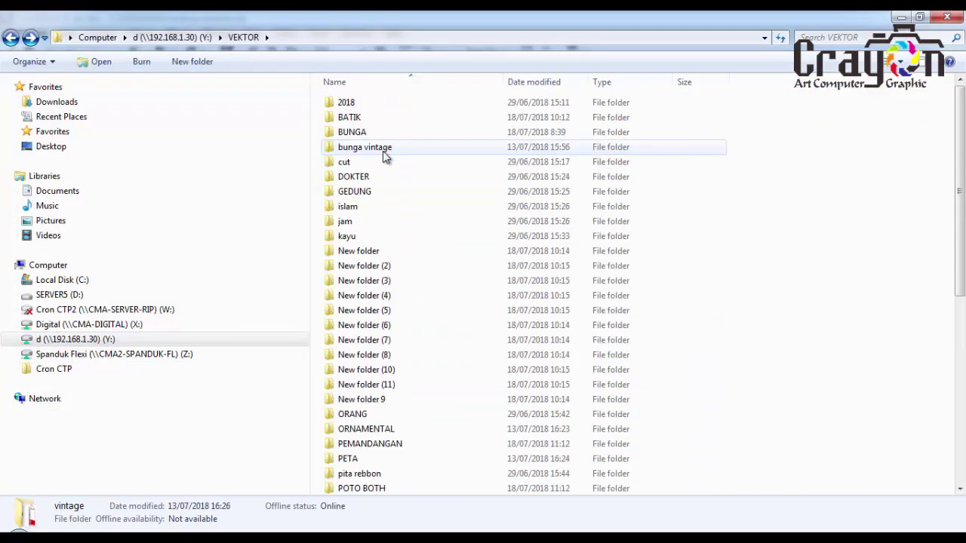
double_click(351, 117)
scroll(483, 271, up, 3)
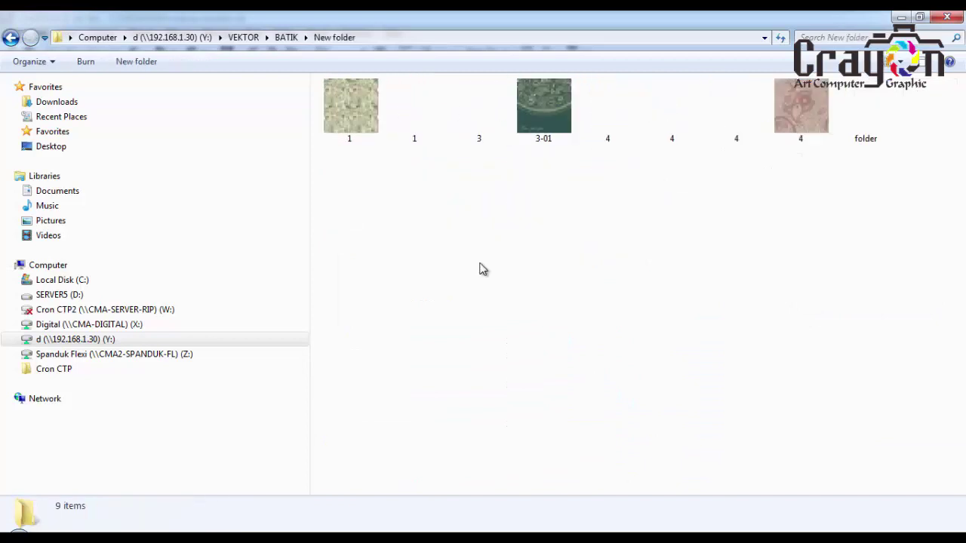
scroll(486, 280, up, 2)
right_click(556, 230)
click(583, 284)
click(11, 37)
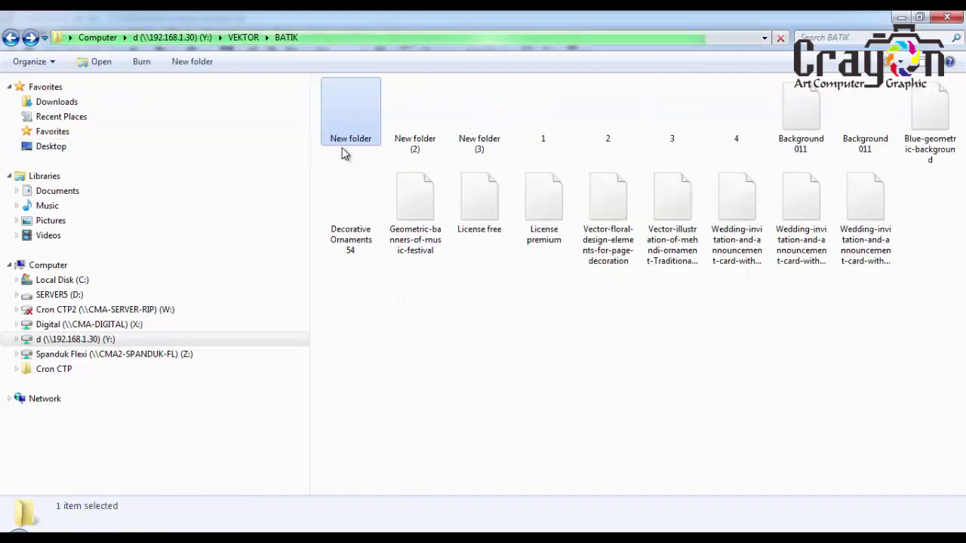
scroll(620, 338, up, 1)
scroll(620, 338, up, 1)
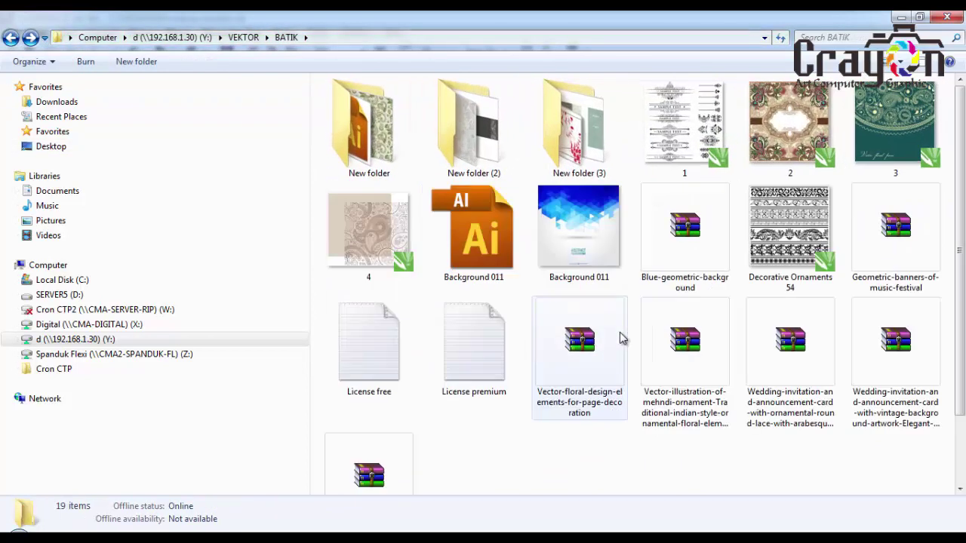
double_click(472, 113)
key(BackSpace)
Open New folder (3) and preview the Swirls and Flower2 image.
double_click(579, 124)
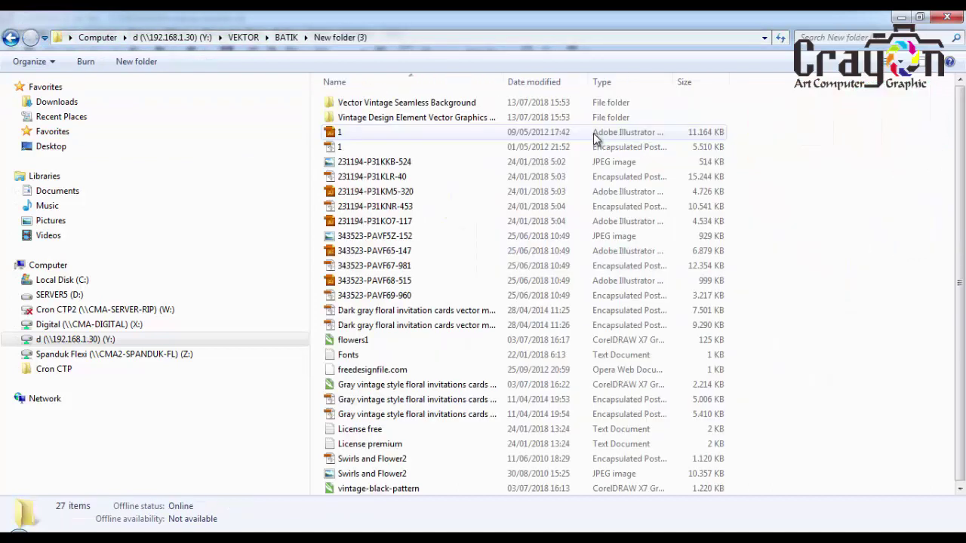
right_click(793, 181)
click(843, 243)
scroll(842, 245, up, 2)
scroll(843, 245, up, 1)
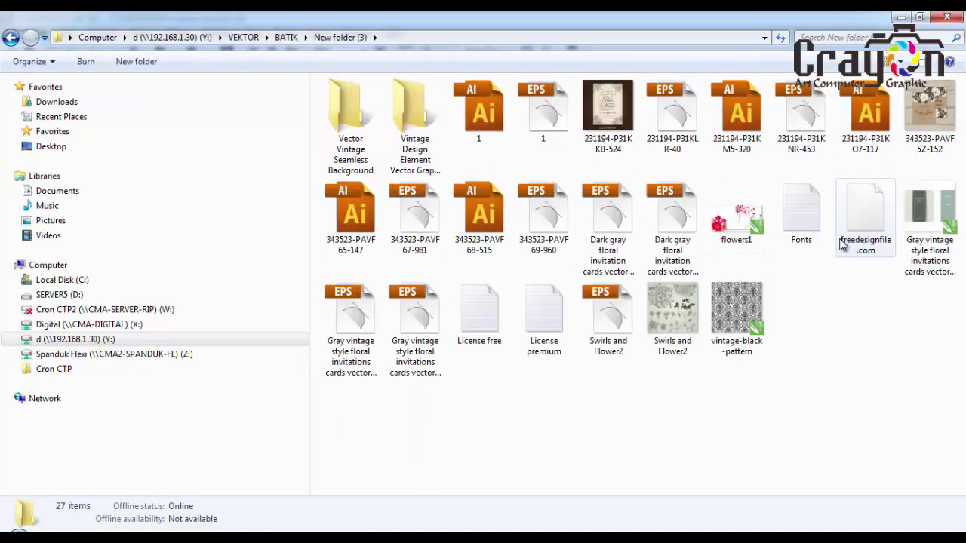
scroll(843, 246, up, 1)
scroll(842, 243, down, 1)
double_click(740, 434)
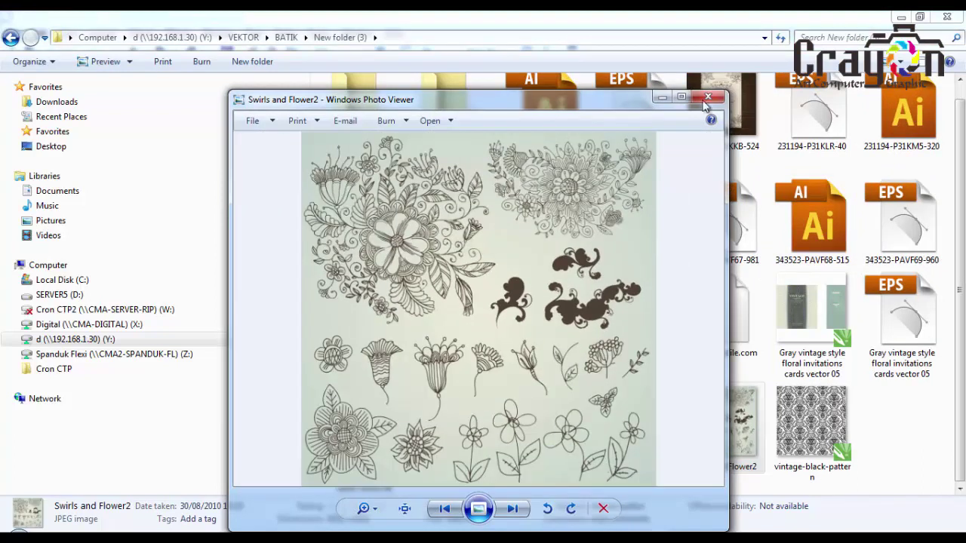
click(706, 98)
Preview 231194-P31KKB-524, then drag the 231194-P31KM5-320 illustration into CorelDRAW.
click(650, 443)
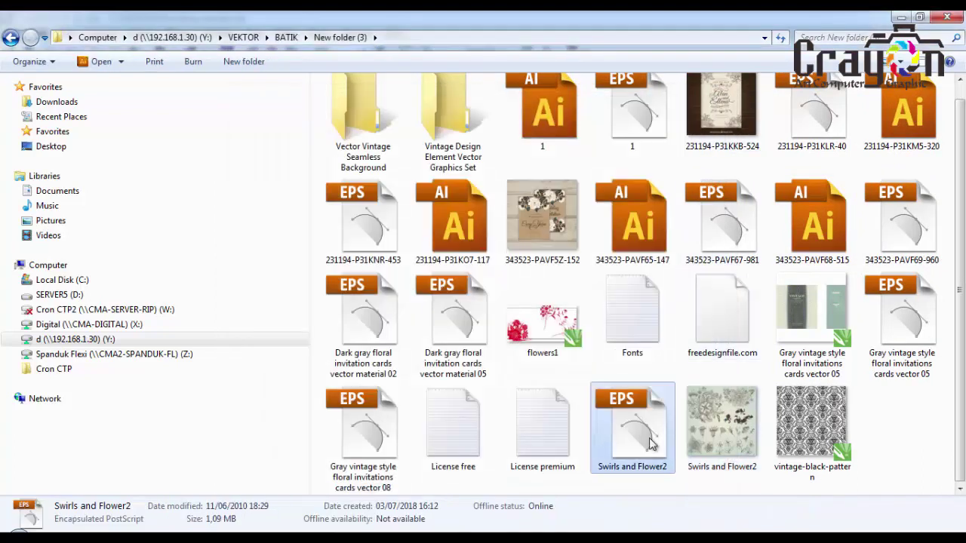
scroll(650, 443, up, 1)
double_click(722, 121)
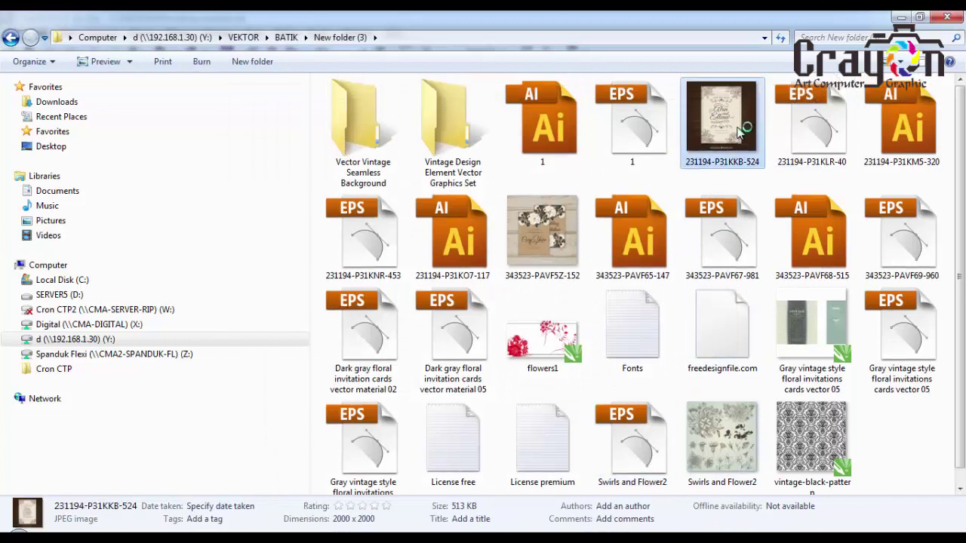
scroll(482, 301, up, 1)
click(754, 95)
click(632, 121)
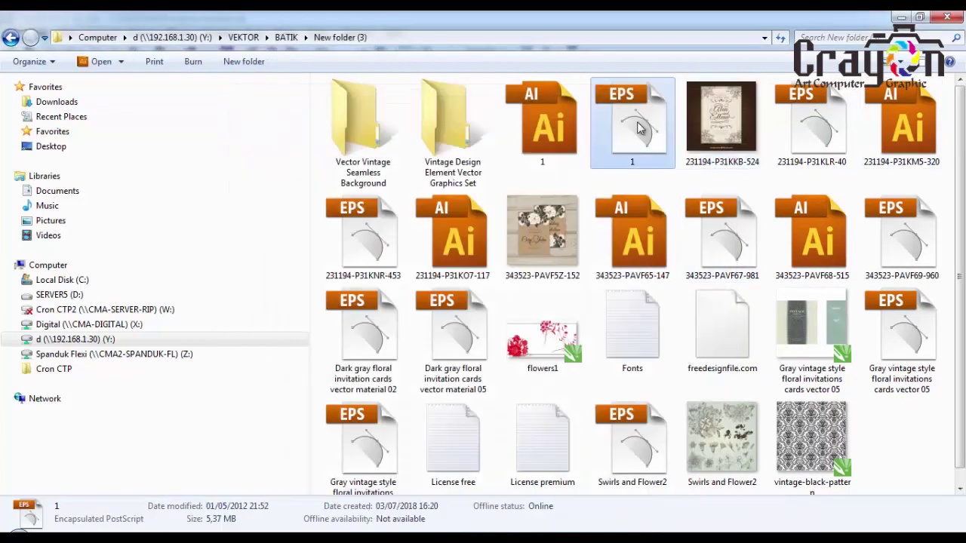
click(851, 124)
click(862, 184)
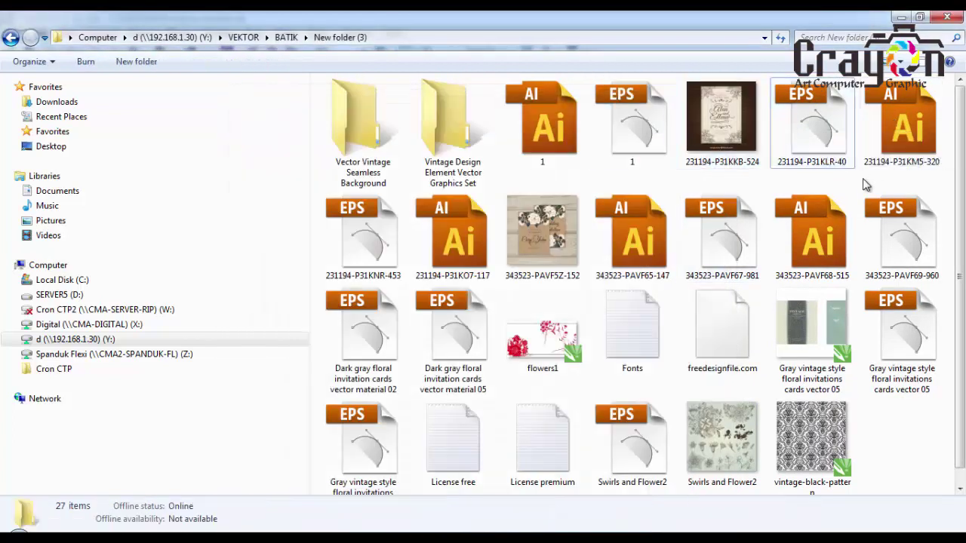
mouse_move(901, 121)
mouse_down()
mouse_move(216, 517)
mouse_move(321, 462)
mouse_up()
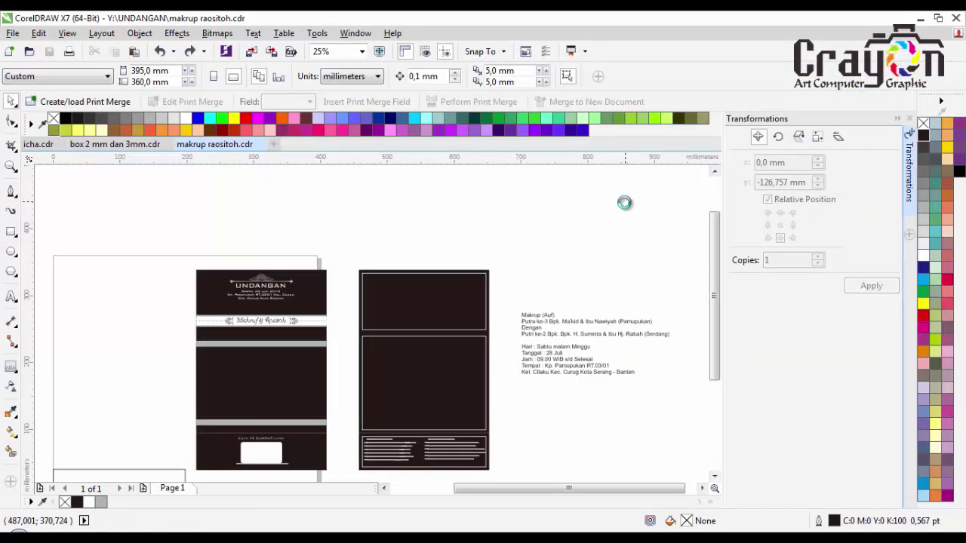
Accept font substitutes, ungroup the imported invitation and delete its wood background image.
click(536, 452)
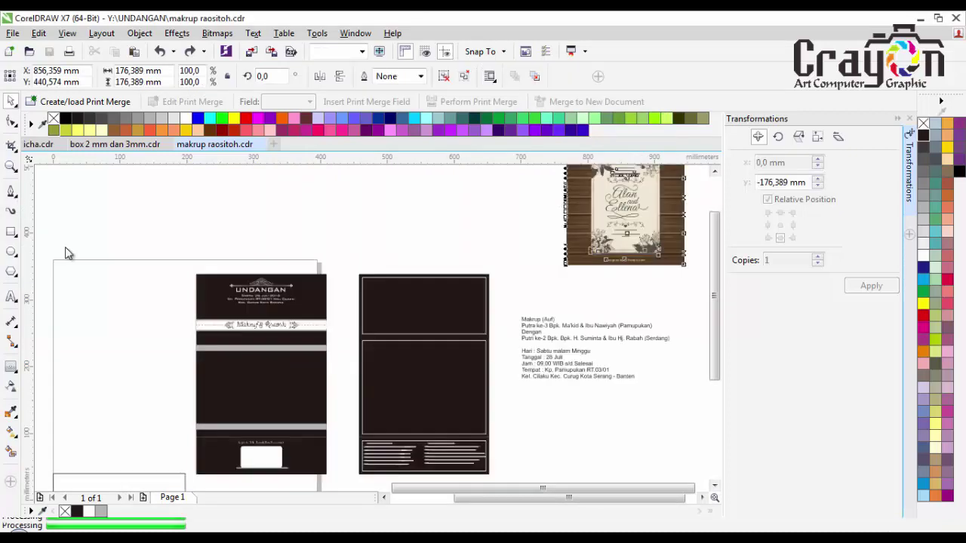
scroll(315, 345, down, 2)
click(446, 78)
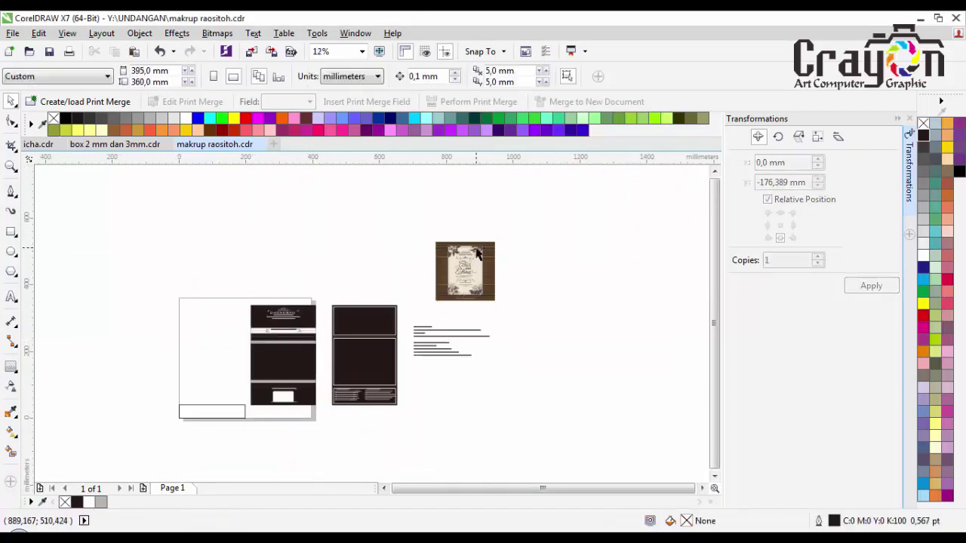
scroll(464, 255, up, 2)
drag(453, 260, 273, 256)
drag(362, 210, 540, 370)
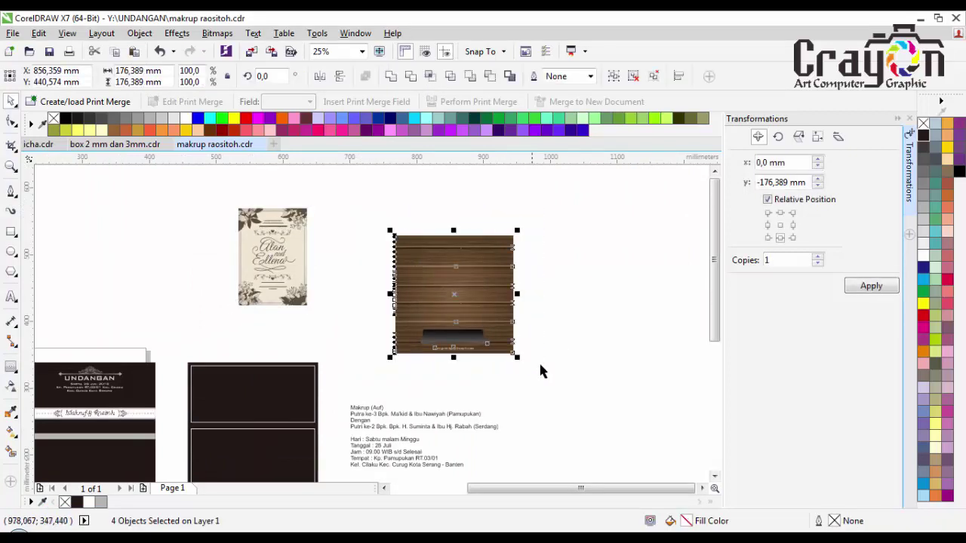
key(Delete)
Delete the overhanging flower at the invitation card's top-right corner.
scroll(271, 218, up, 2)
click(325, 211)
scroll(426, 191, up, 1)
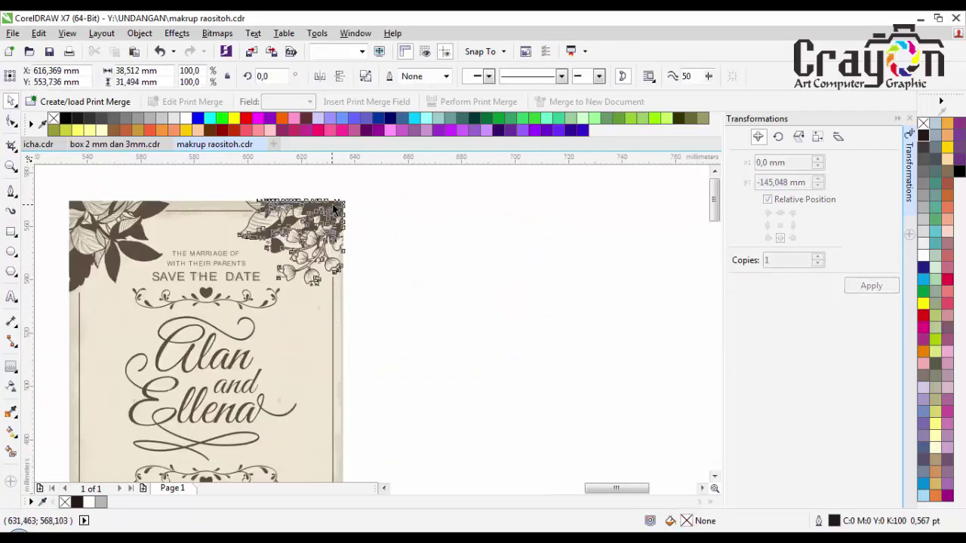
click(355, 227)
scroll(355, 219, up, 2)
scroll(354, 209, down, 1)
key(Delete)
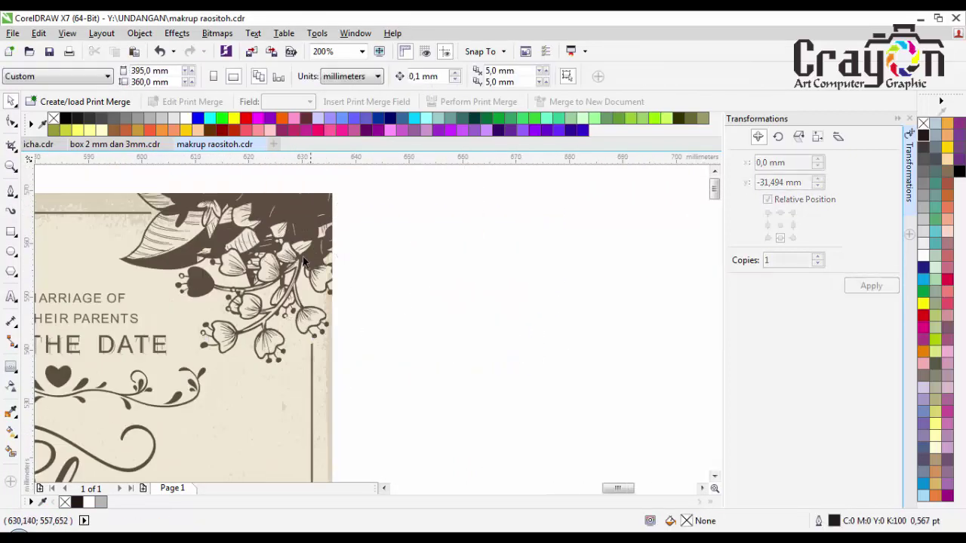
Move the bottom-left flower cluster onto the card's bottom-left corner.
click(355, 211)
scroll(362, 208, down, 2)
scroll(325, 236, down, 1)
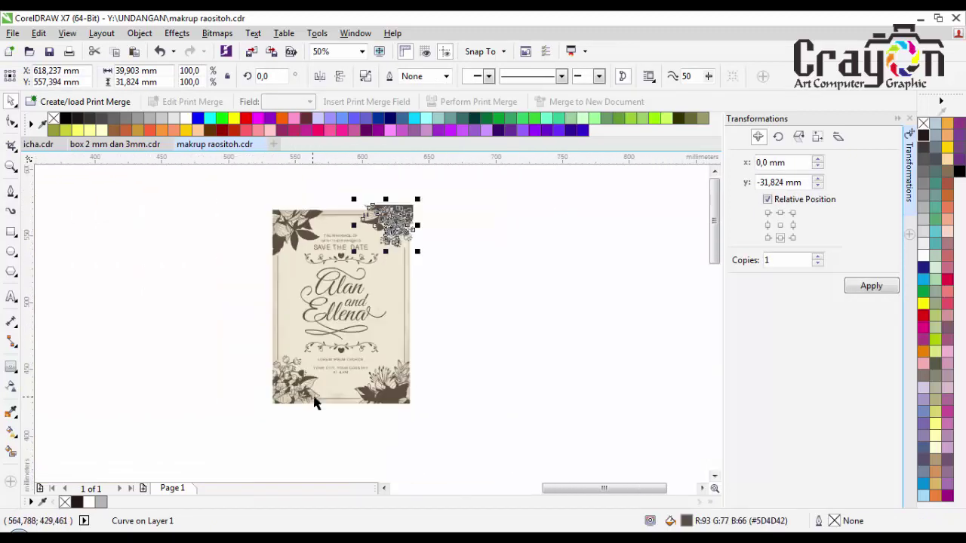
scroll(315, 399, up, 2)
click(256, 287)
scroll(257, 287, down, 1)
drag(256, 287, 285, 310)
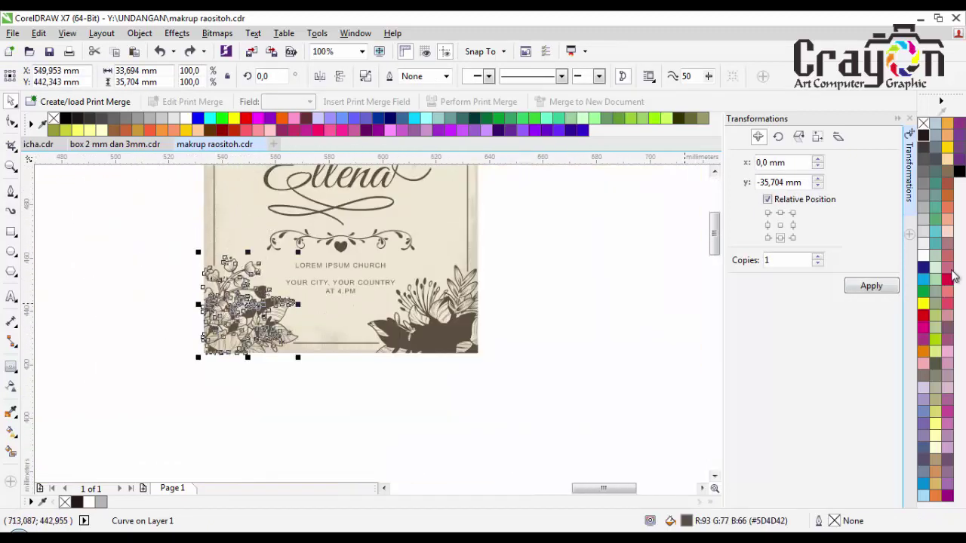
scroll(254, 319, up, 3)
scroll(254, 318, down, 1)
scroll(255, 319, down, 1)
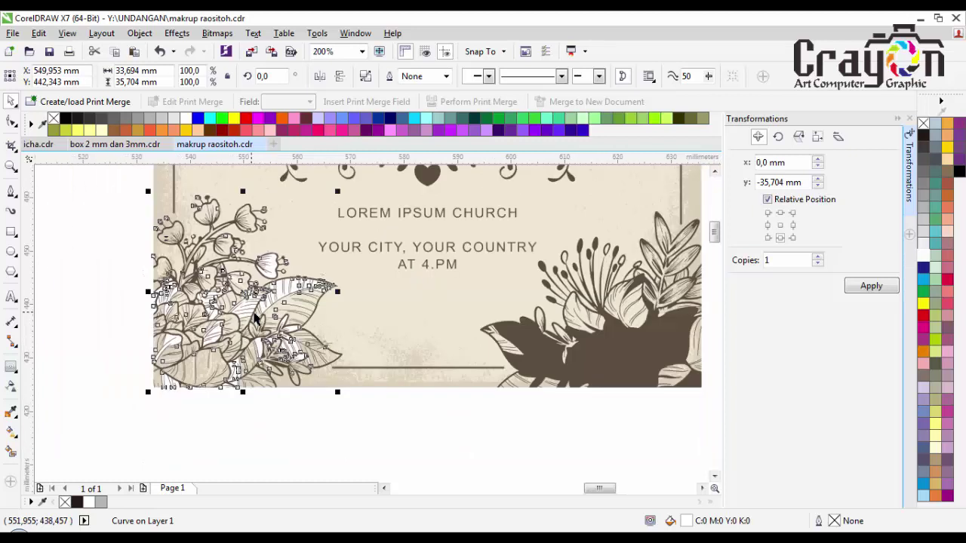
scroll(255, 319, down, 2)
Fit the small flower piece into the top-right corner and marquee-select the top-right ornament.
click(450, 291)
key(Tab)
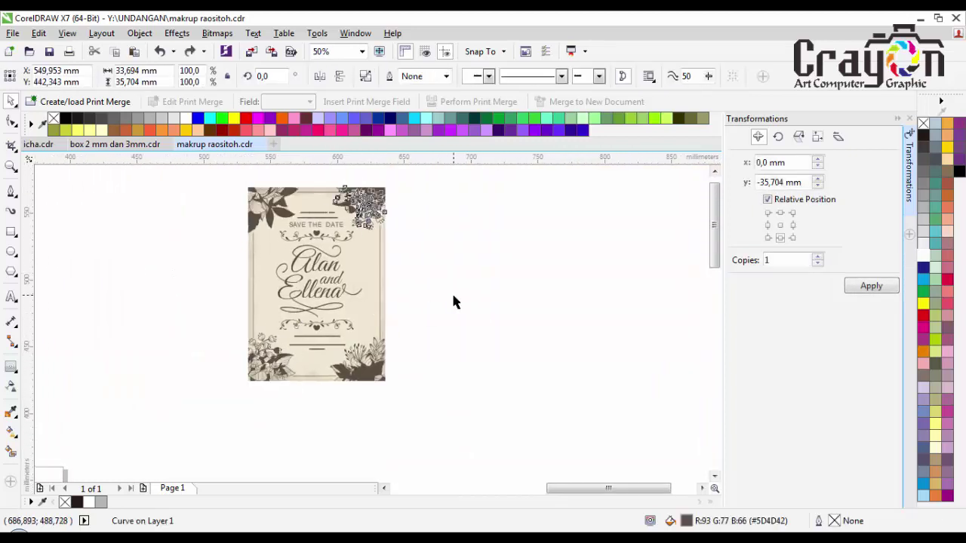
drag(381, 200, 360, 207)
scroll(391, 186, up, 2)
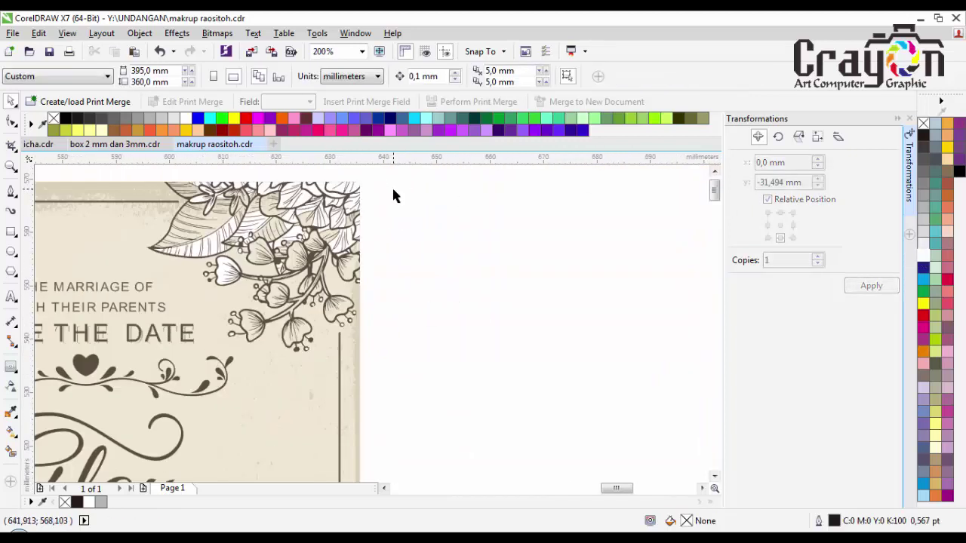
scroll(392, 186, down, 1)
drag(450, 175, 257, 266)
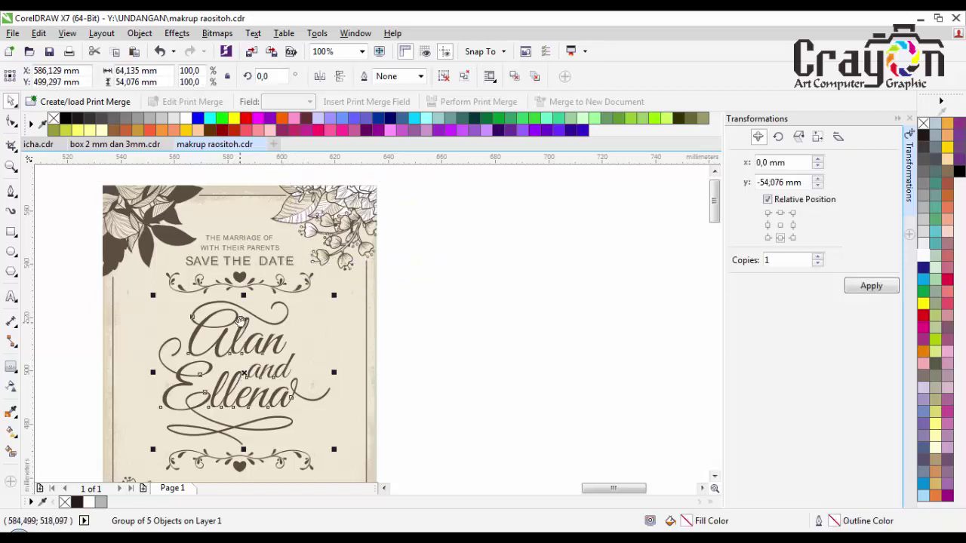
scroll(240, 321, down, 3)
scroll(302, 317, up, 4)
drag(551, 219, 350, 387)
scroll(439, 337, down, 5)
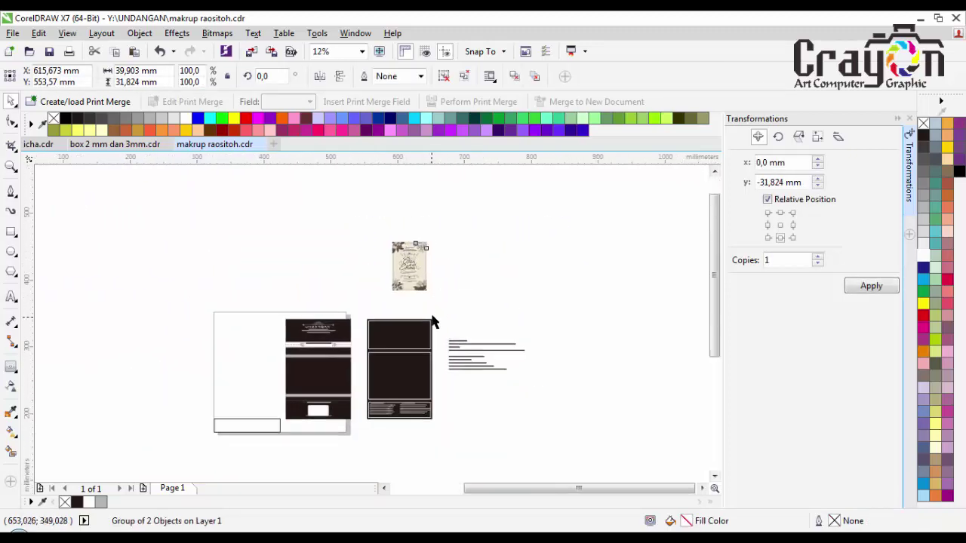
Enlarge the flower ornament, ungroup it and fill its dark part white.
scroll(431, 323, up, 3)
scroll(423, 317, up, 1)
scroll(393, 309, up, 2)
scroll(355, 300, down, 1)
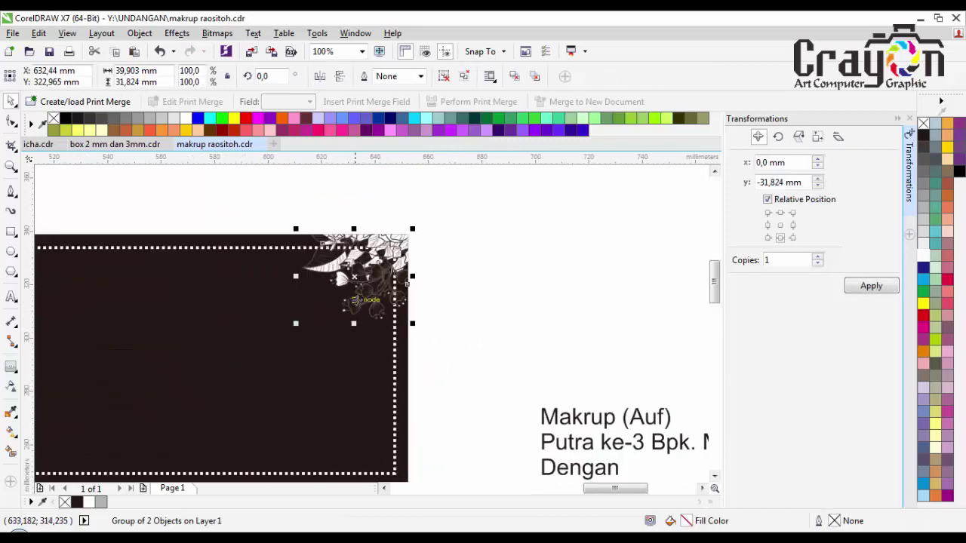
drag(269, 377, 262, 351)
click(444, 76)
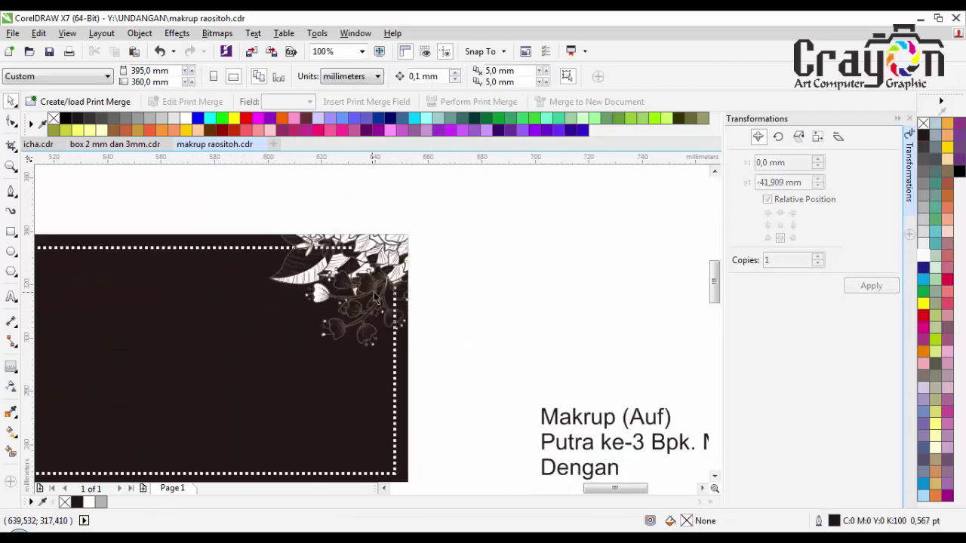
click(354, 302)
click(938, 256)
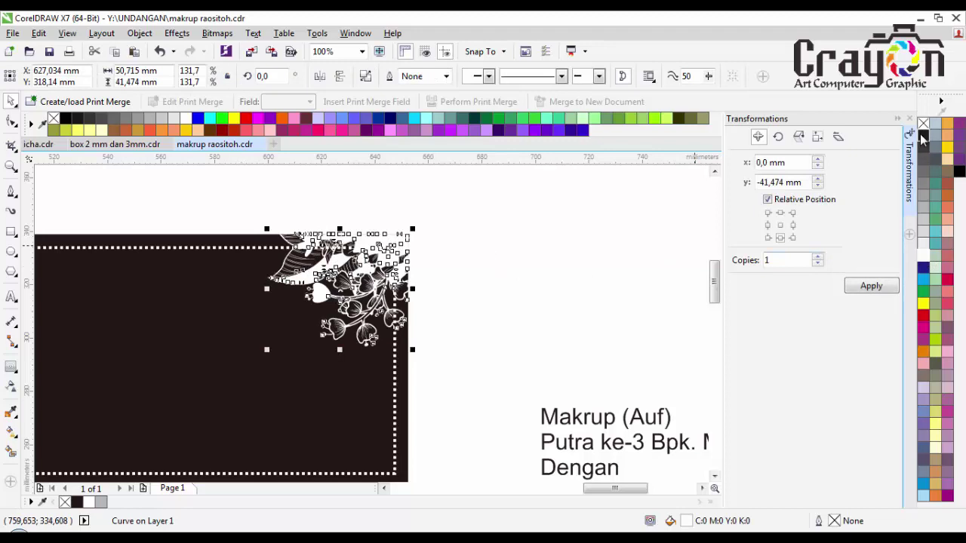
key(Escape)
Regroup both flower parts with Ctrl+G and shrink the ornament slightly to fit the corner.
scroll(400, 247, up, 1)
scroll(401, 246, up, 1)
scroll(400, 246, down, 1)
scroll(400, 247, down, 1)
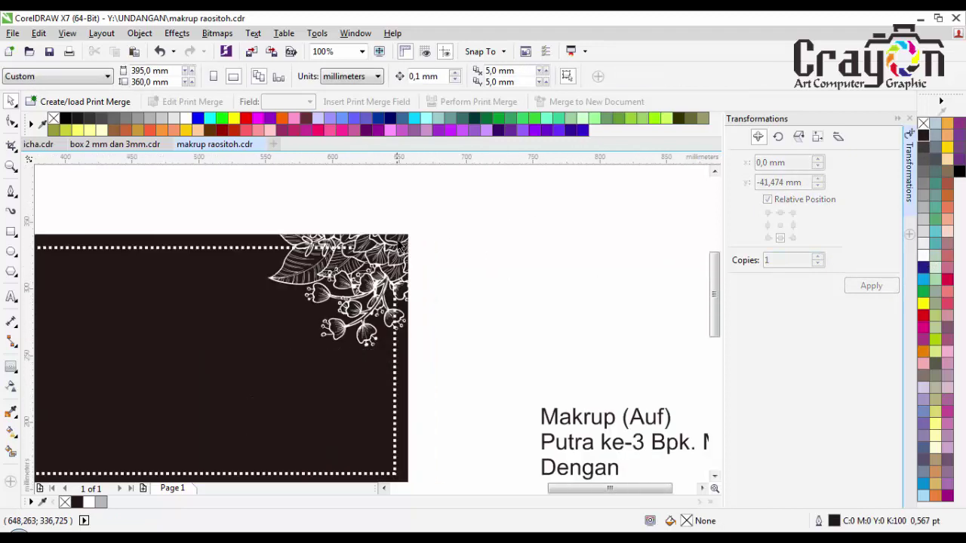
scroll(400, 247, down, 2)
drag(408, 226, 319, 323)
scroll(320, 324, up, 2)
scroll(452, 280, up, 1)
key(ctrl+g)
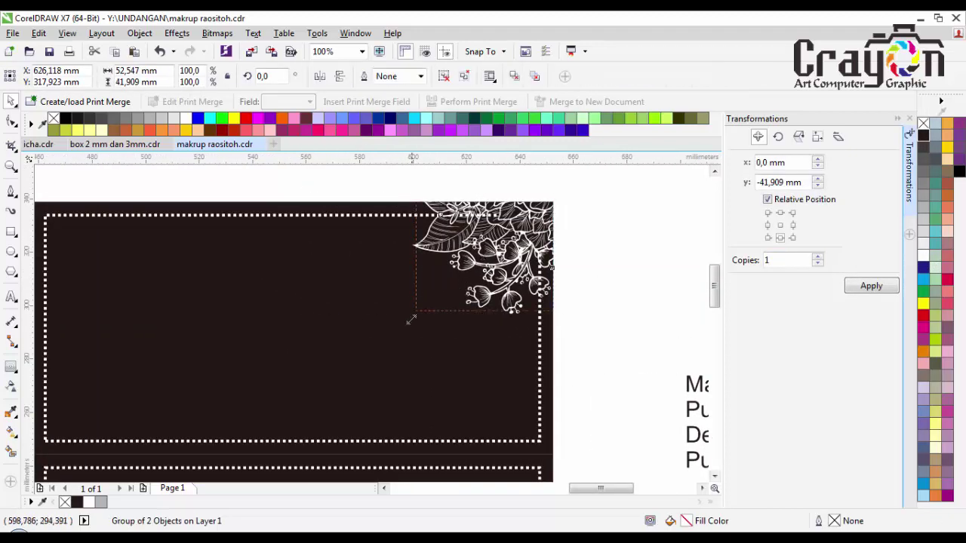
drag(410, 320, 423, 310)
scroll(527, 289, down, 1)
scroll(527, 289, down, 2)
scroll(497, 323, up, 3)
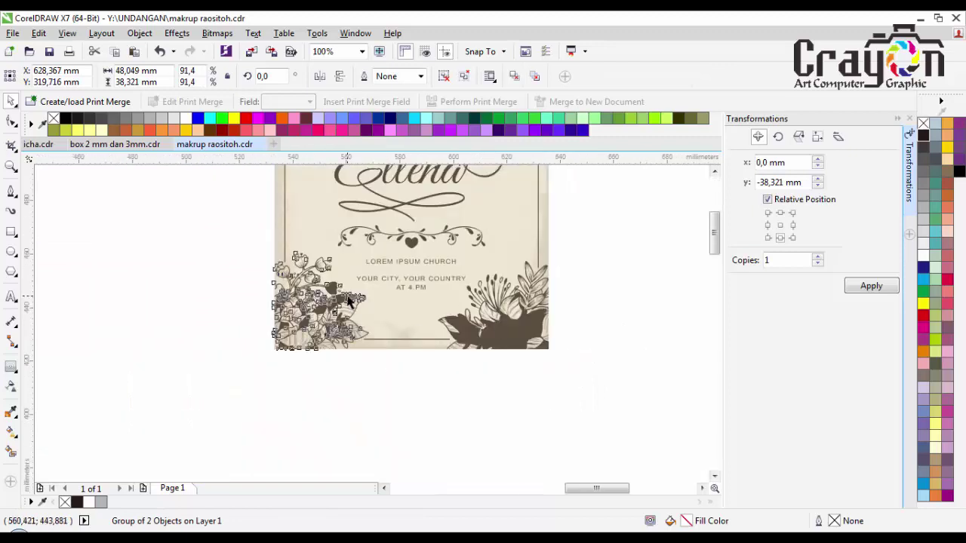
Select the beige card's top-left leaf cluster and duplicate it.
key(ctrl+l)
click(607, 273)
scroll(356, 340, up, 2)
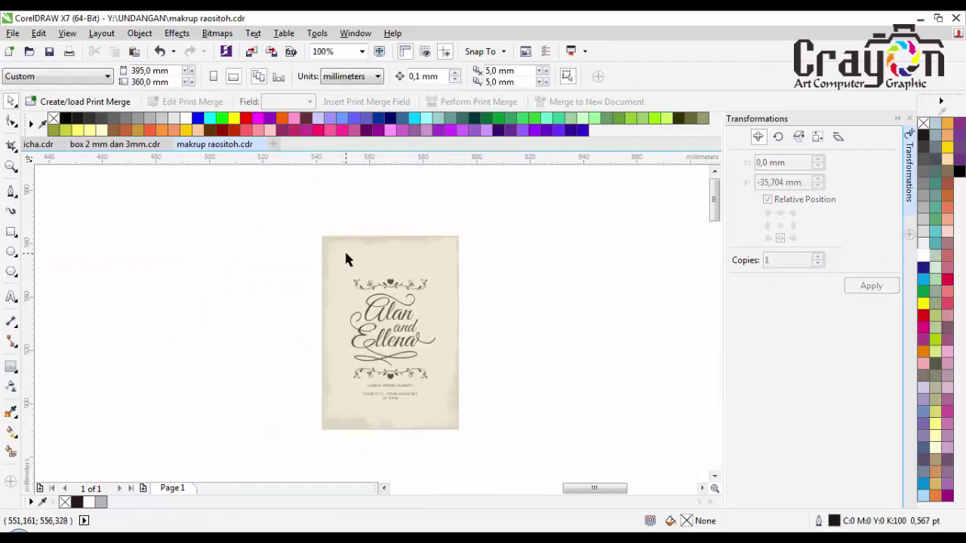
scroll(346, 258, up, 2)
click(503, 304)
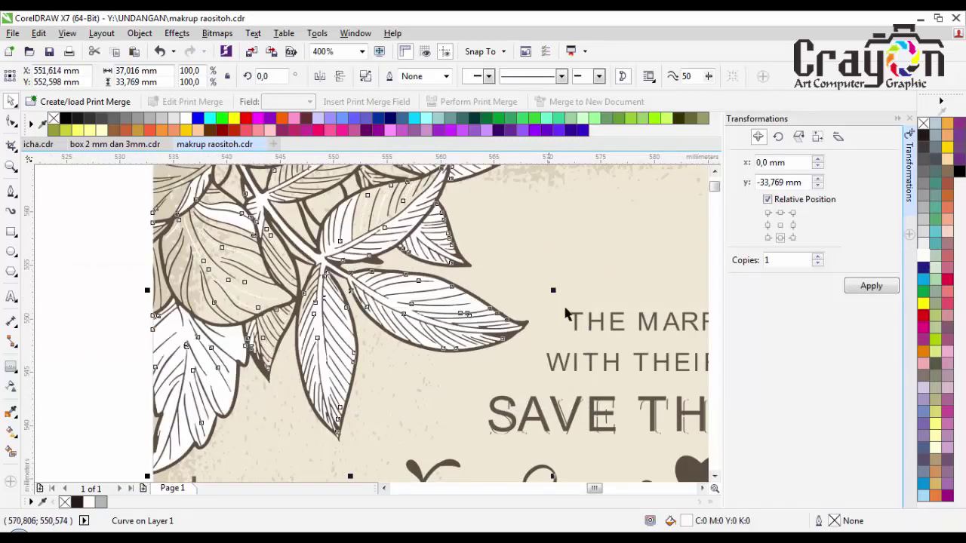
drag(530, 329, 529, 323)
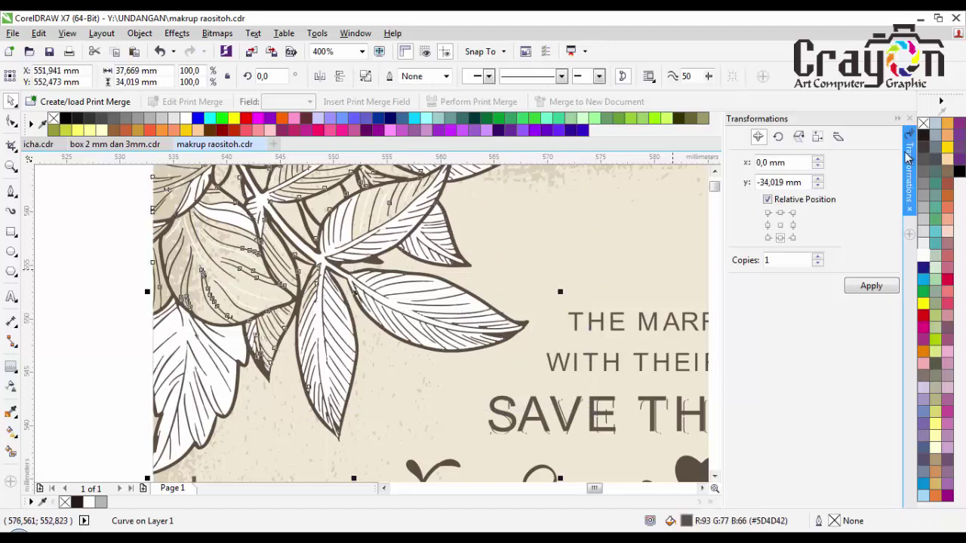
Fill both leaf layers white, with the white copy sent behind, and select the whole ornament.
click(924, 246)
key(ctrl+Page_Down)
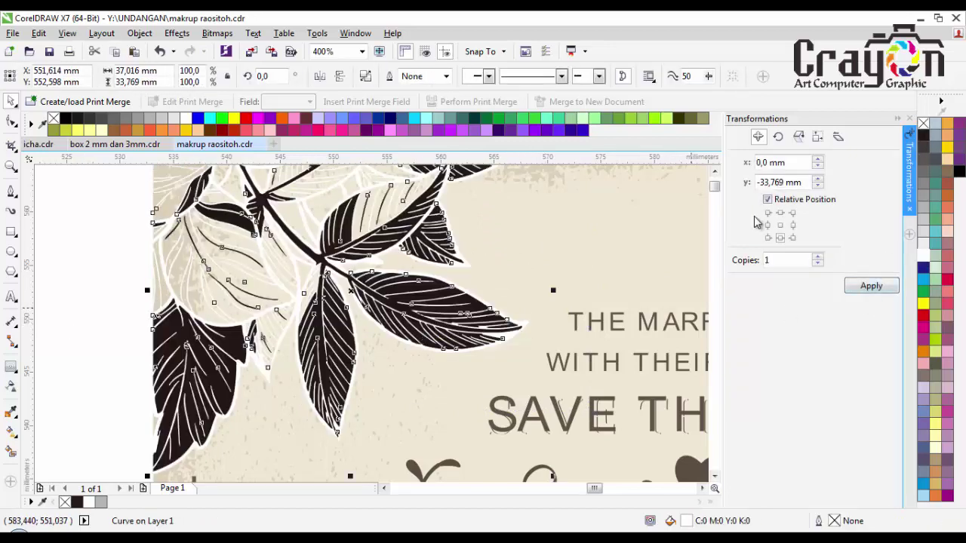
click(925, 257)
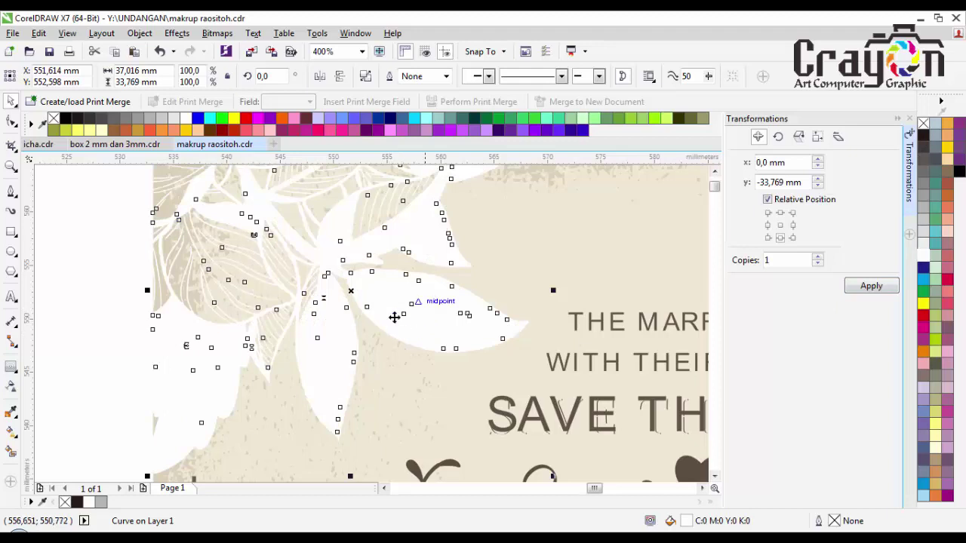
scroll(362, 301, down, 3)
drag(249, 237, 437, 386)
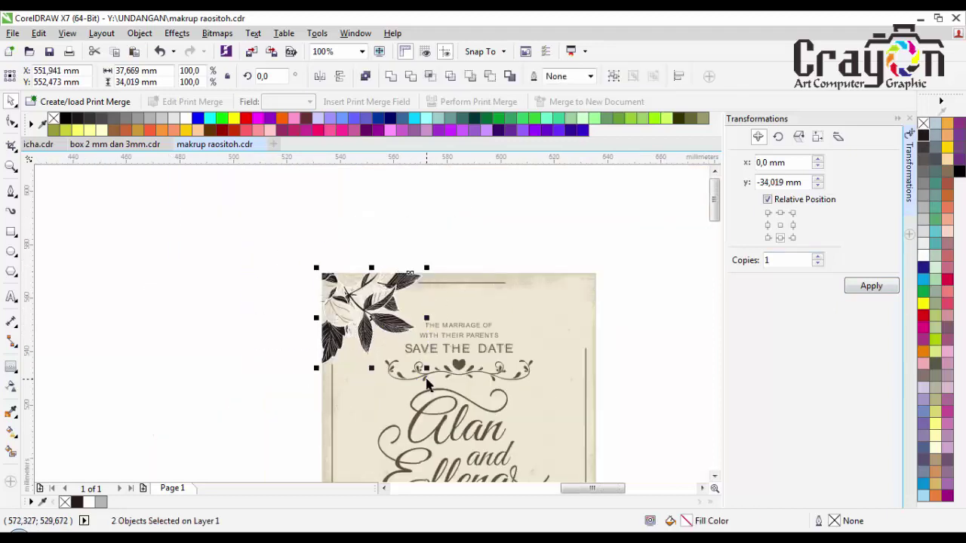
scroll(359, 318, down, 1)
scroll(360, 318, down, 1)
Move the white leaf ornament onto the black card's top-left corner.
drag(343, 291, 303, 375)
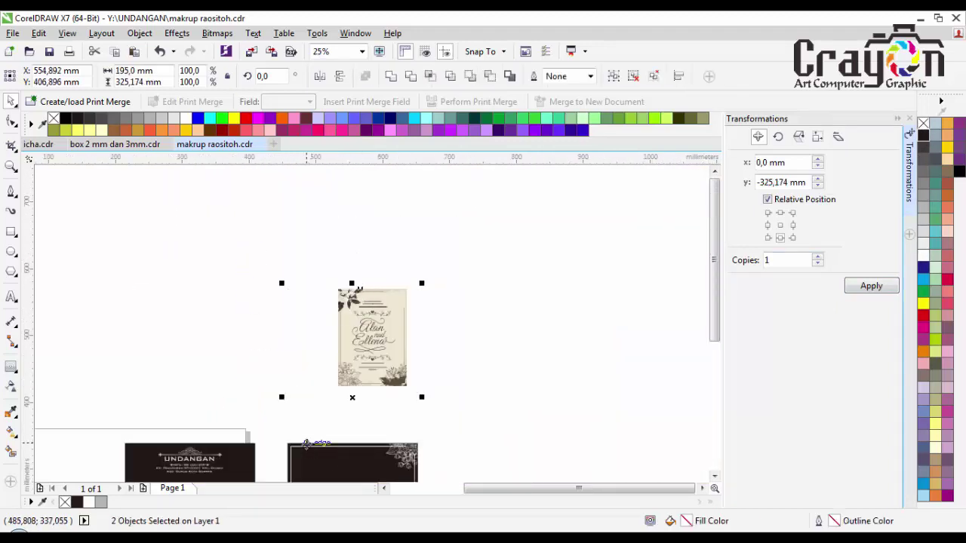
key(Escape)
scroll(345, 338, up, 3)
scroll(455, 345, down, 1)
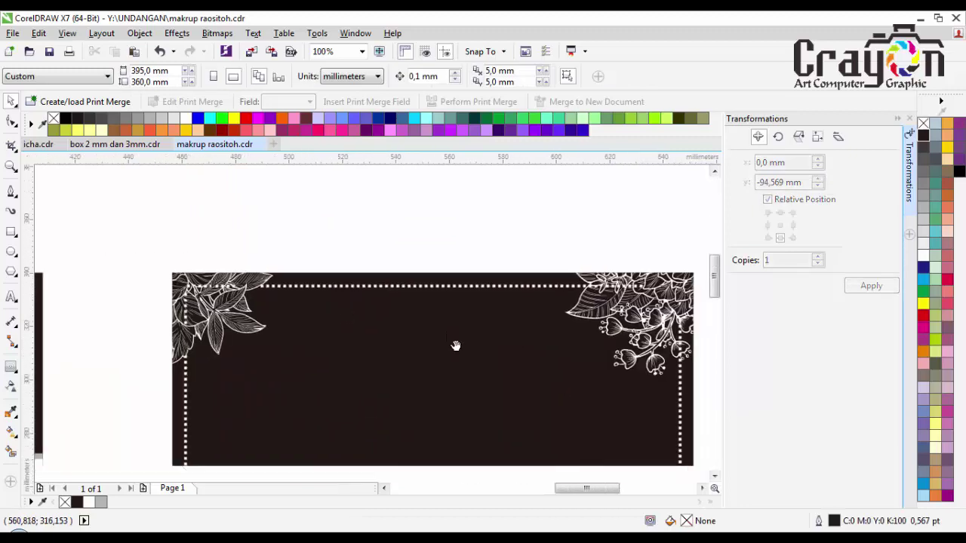
click(217, 231)
scroll(290, 259, down, 1)
Add a mirrored, left-aligned copy of the corner flower and shrink the right flower into its corner.
click(551, 236)
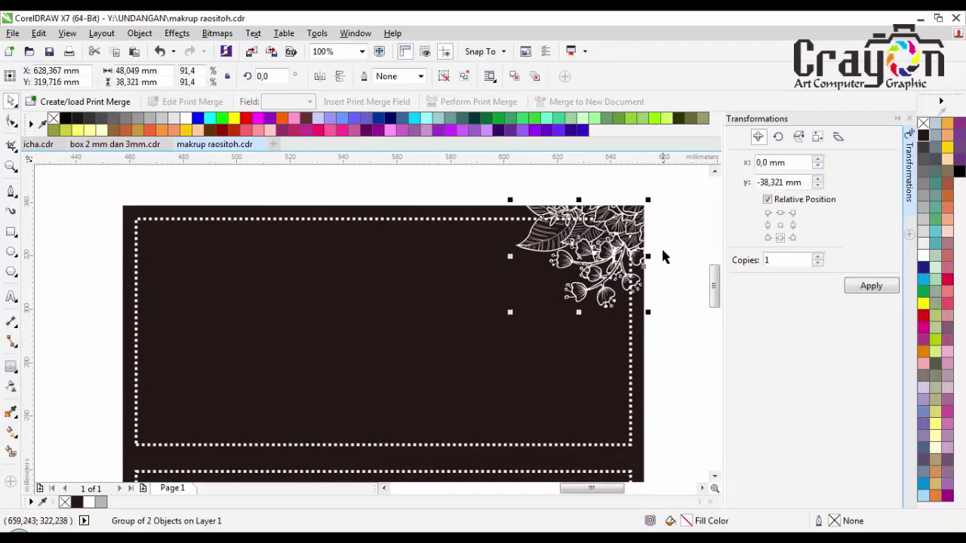
drag(525, 256, 388, 256)
shift+click(274, 259)
key(l)
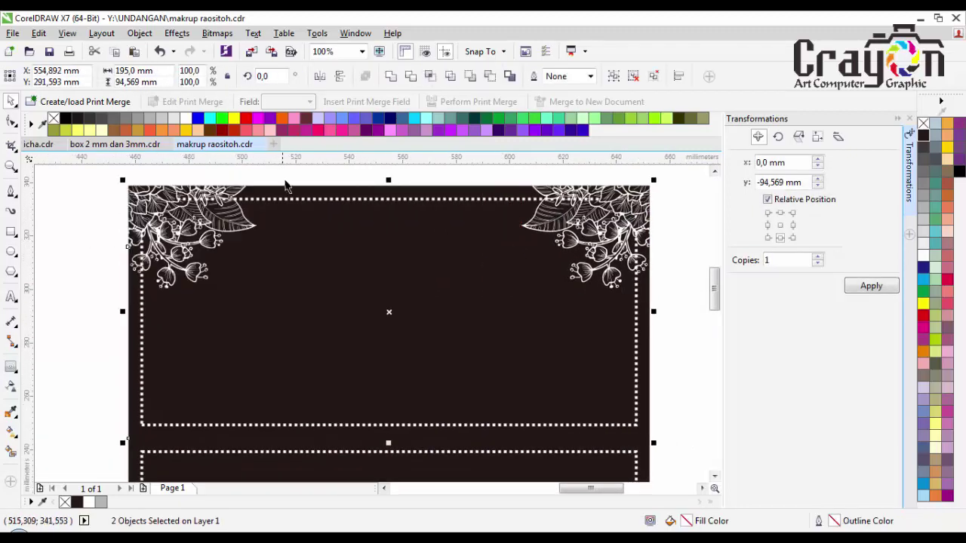
key(Escape)
click(610, 279)
click(581, 264)
drag(519, 291, 560, 275)
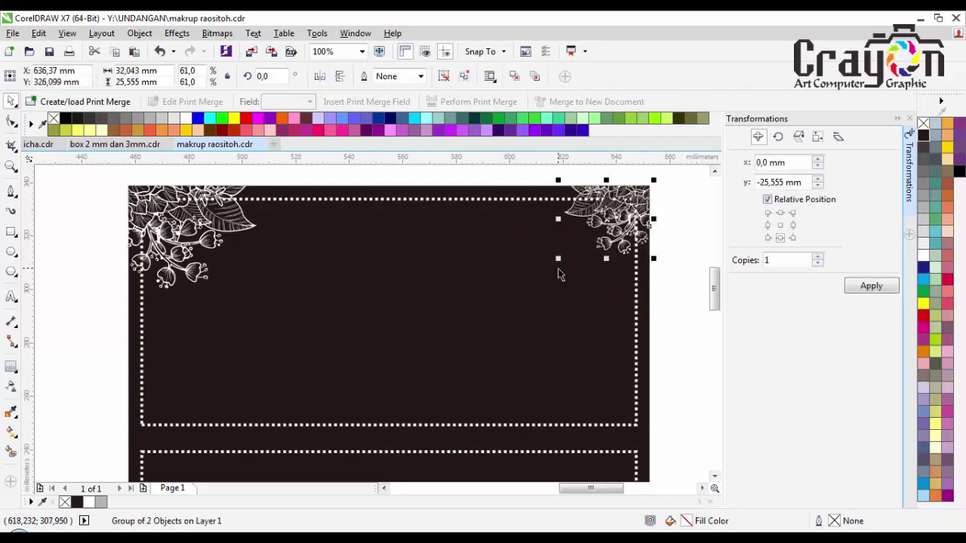
Replace the old left flower with a mirrored copy aligned top-left, then group both corner flowers.
click(227, 227)
scroll(275, 256, up, 1)
key(Delete)
drag(604, 241, 423, 242)
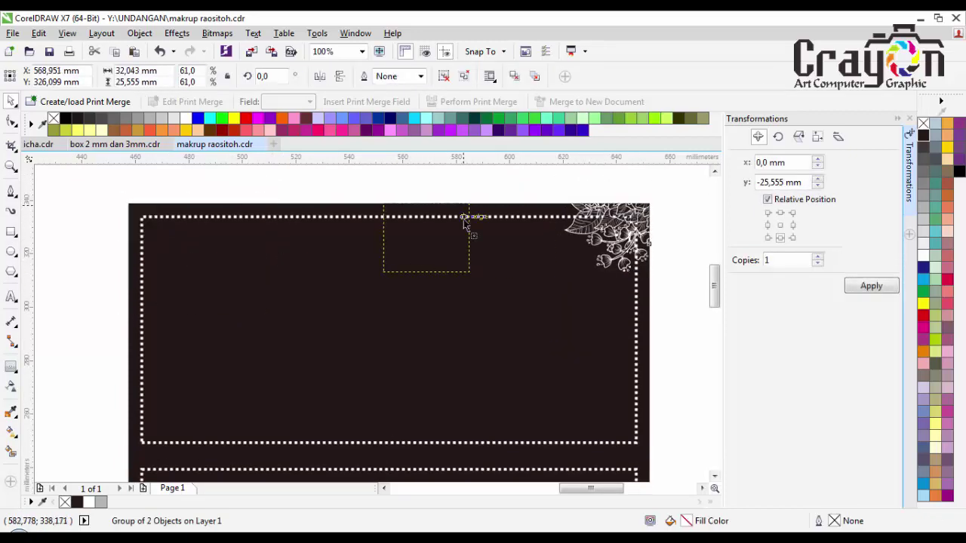
click(339, 75)
shift+click(377, 237)
key(l)
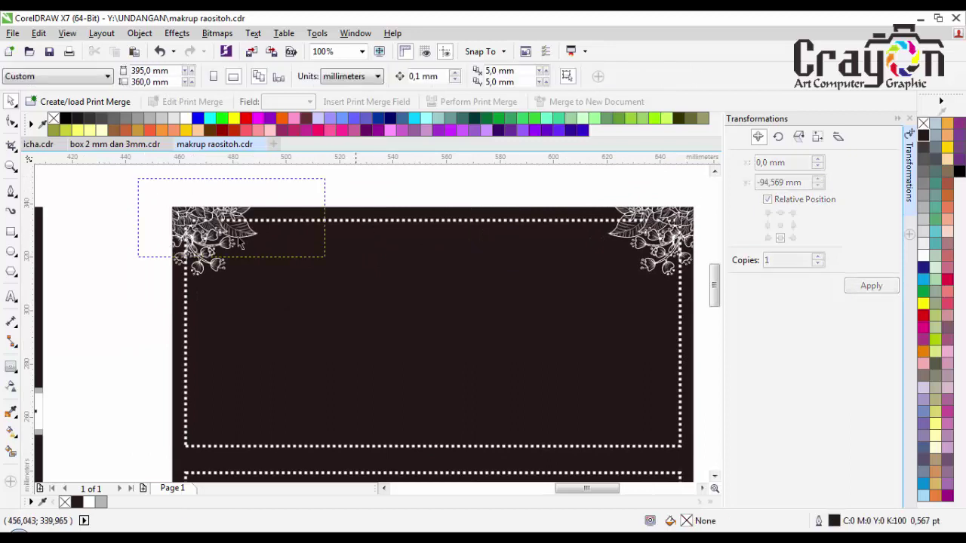
drag(138, 177, 698, 338)
key(ctrl+g)
Place a copy of the flower pair at the lower frame corners by the divider.
scroll(508, 276, down, 2)
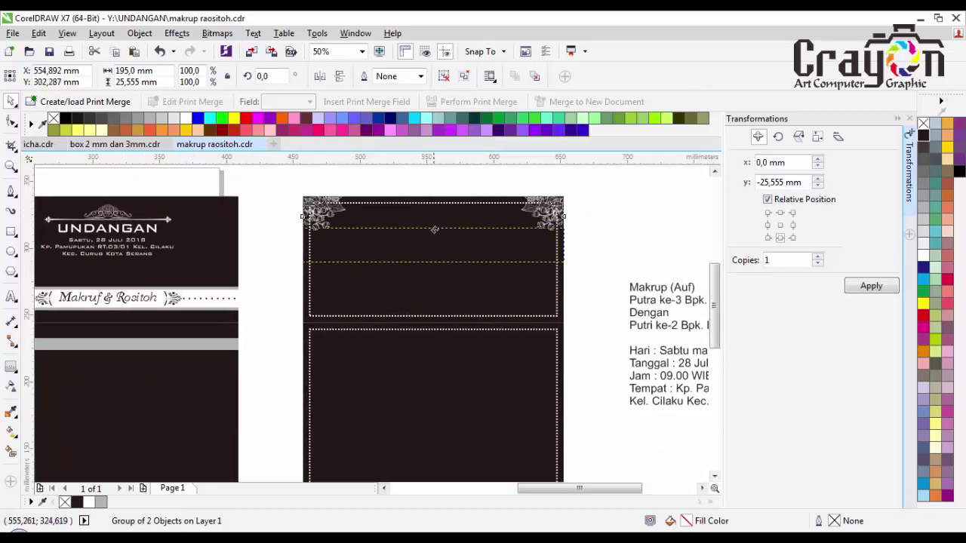
scroll(308, 315, down, 2)
drag(555, 159, 578, 241)
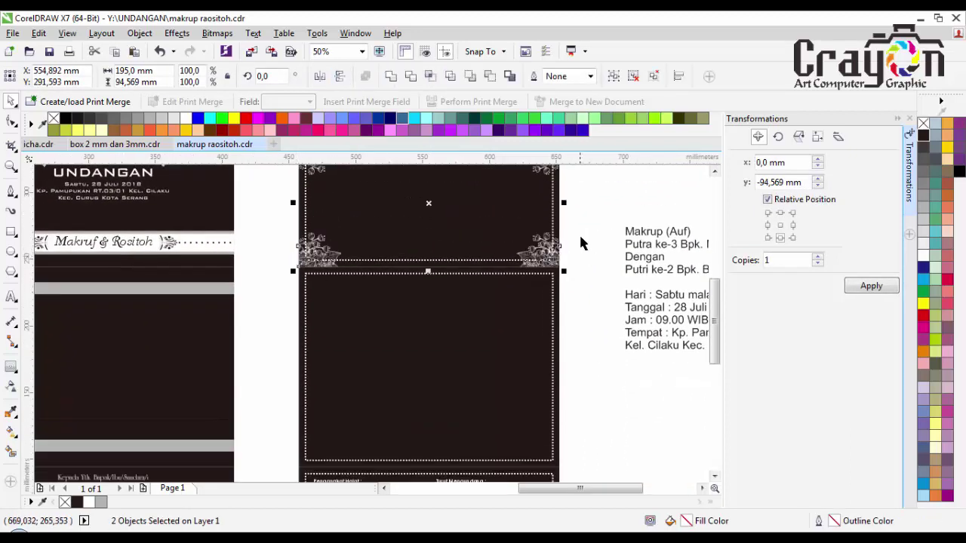
key(Escape)
scroll(578, 241, up, 2)
scroll(551, 461, down, 1)
scroll(551, 253, down, 1)
scroll(551, 253, up, 1)
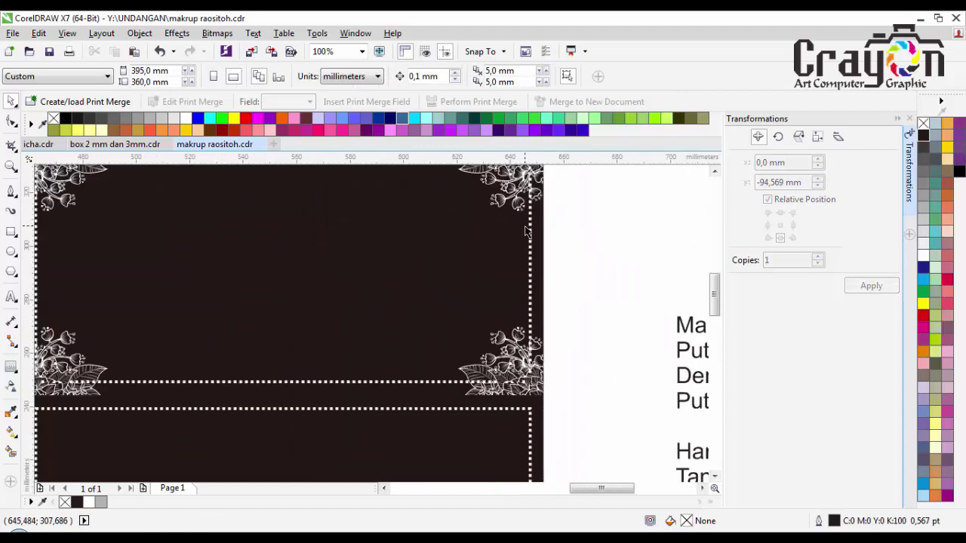
scroll(552, 253, down, 1)
click(468, 214)
scroll(467, 213, down, 1)
scroll(485, 272, up, 2)
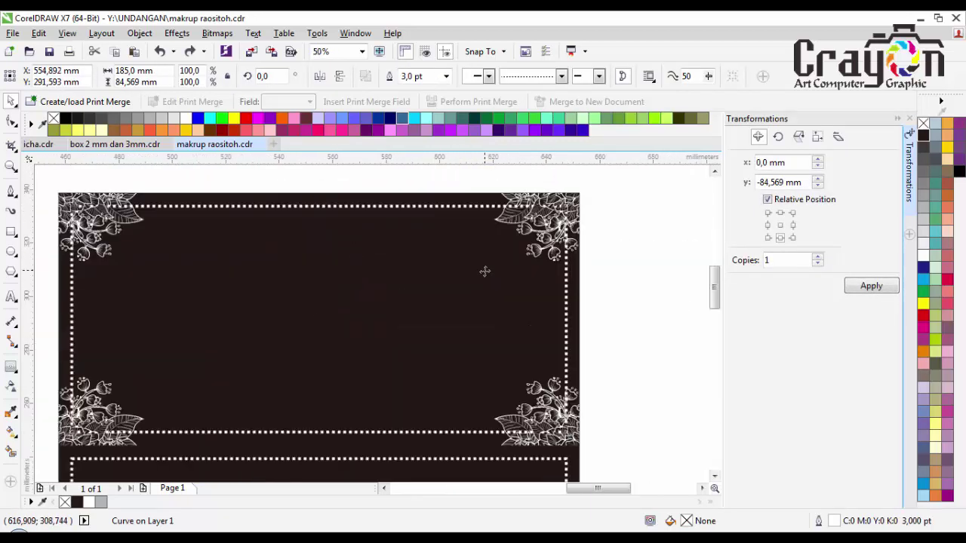
Restyle the top dotted line with a light grey outline and 3 pt width.
click(11, 122)
key(Delete)
key(ctrl+z)
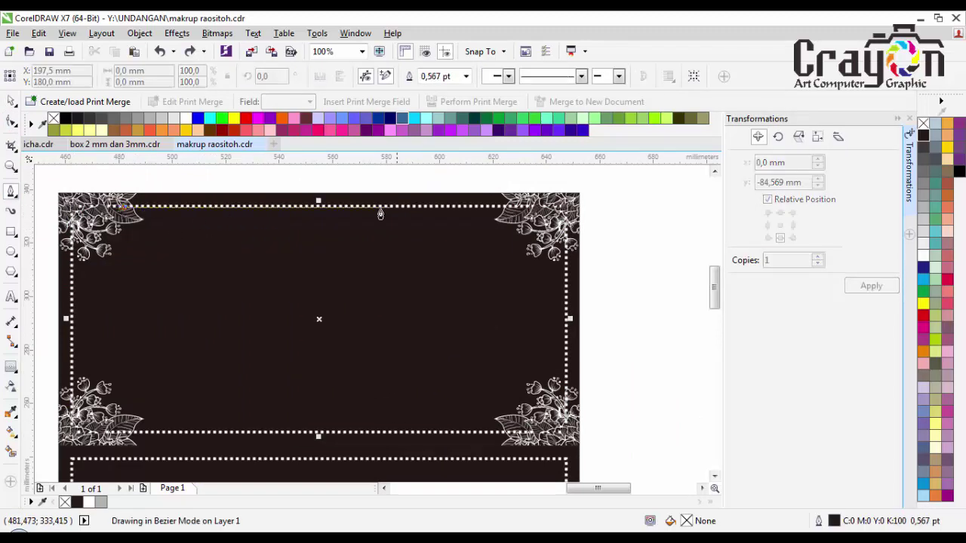
click(505, 208)
click(532, 77)
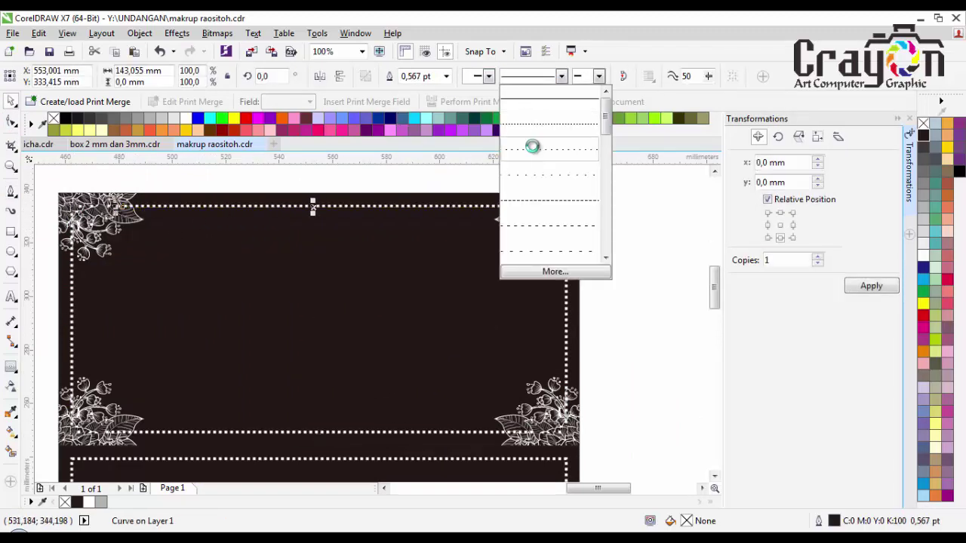
right_click(925, 253)
scroll(209, 209, up, 2)
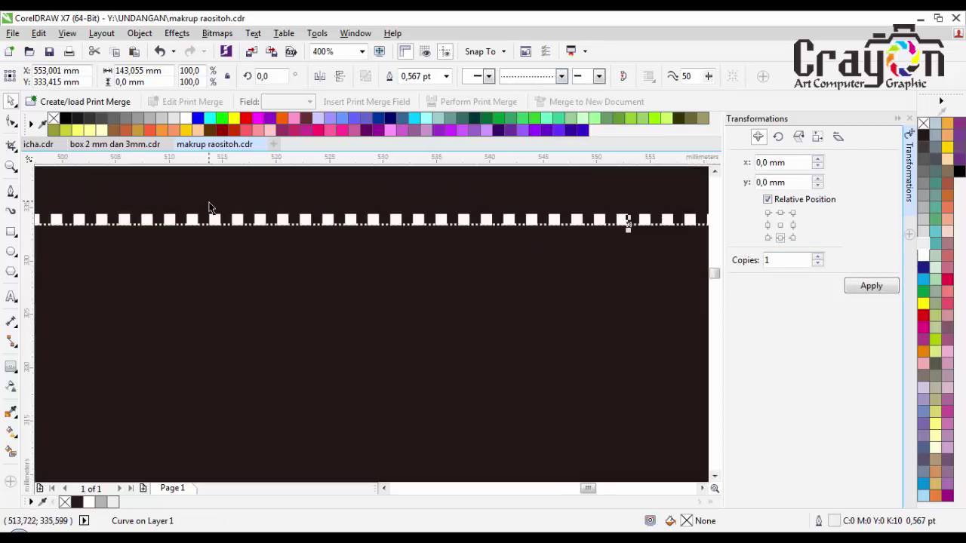
click(446, 76)
click(420, 161)
scroll(425, 243, down, 2)
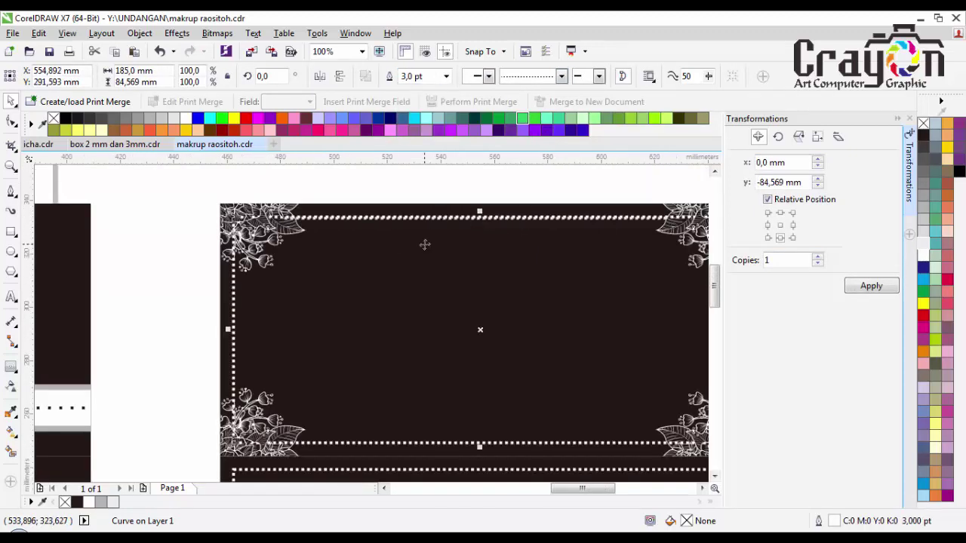
Check the top line's nodes, then select both dotted lines together and deselect.
click(458, 224)
key(F10)
scroll(309, 264, up, 3)
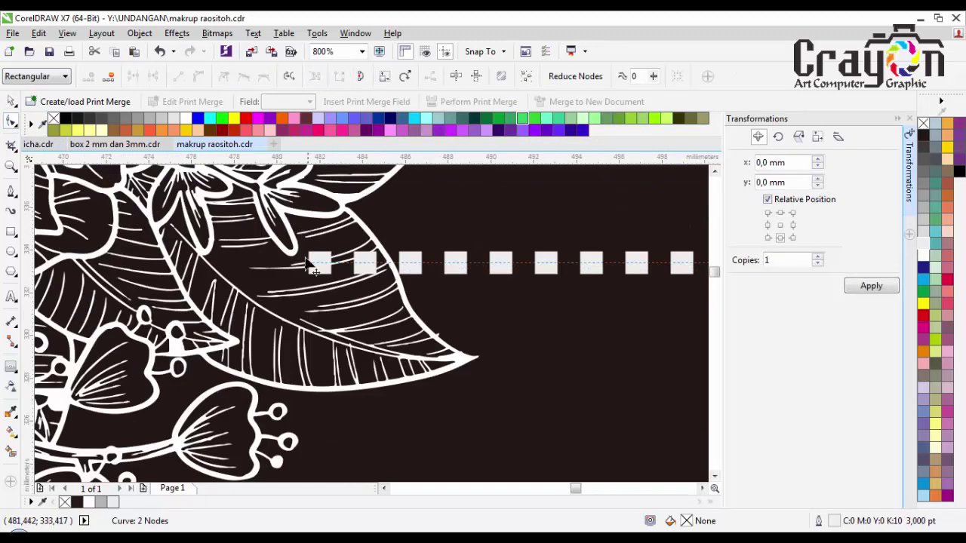
scroll(391, 261, down, 3)
scroll(474, 266, up, 3)
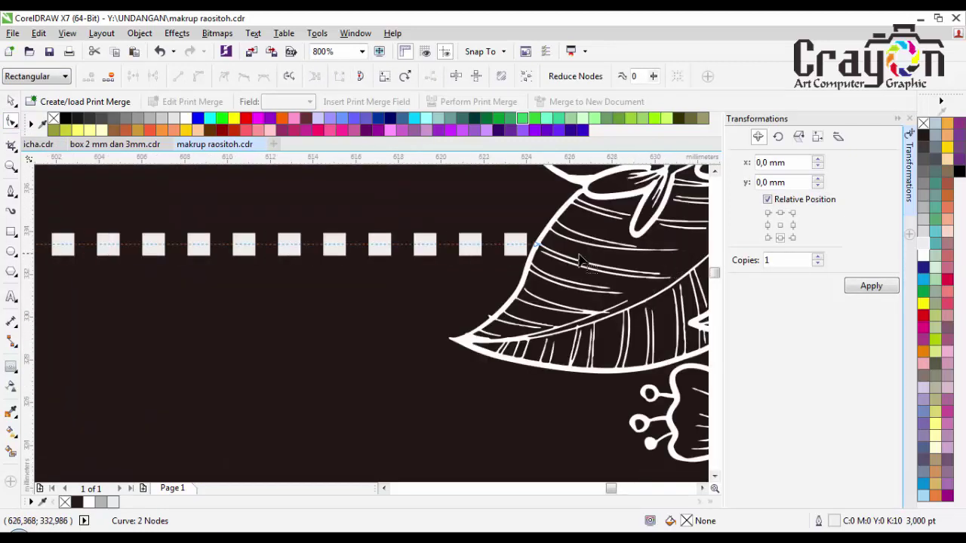
scroll(478, 269, down, 3)
key(space)
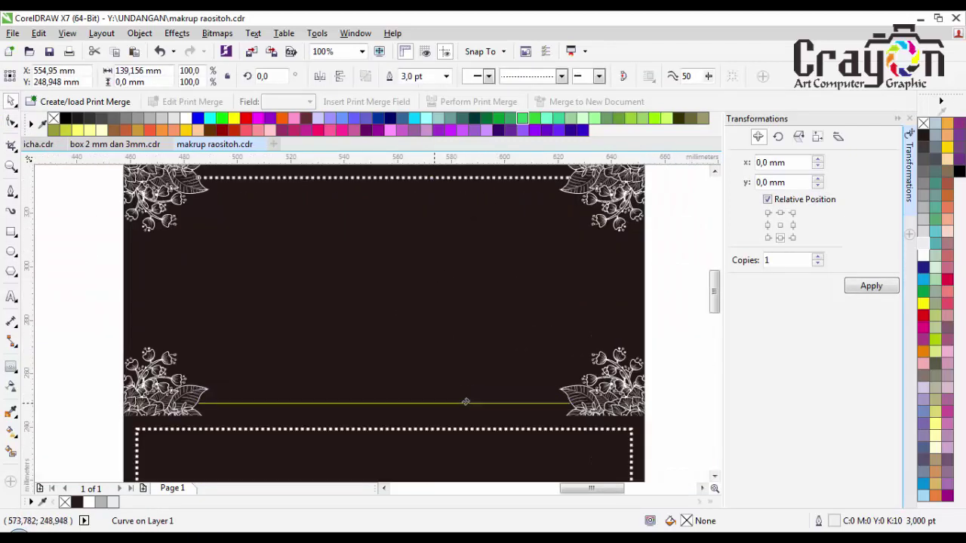
scroll(475, 398, up, 3)
scroll(408, 385, up, 2)
scroll(388, 380, down, 6)
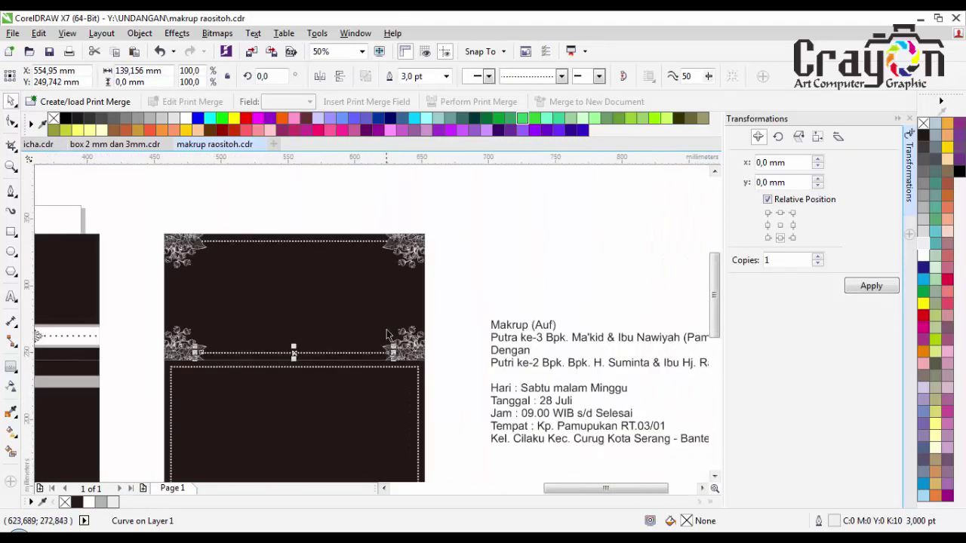
scroll(387, 334, up, 3)
shift+click(427, 253)
scroll(483, 264, down, 3)
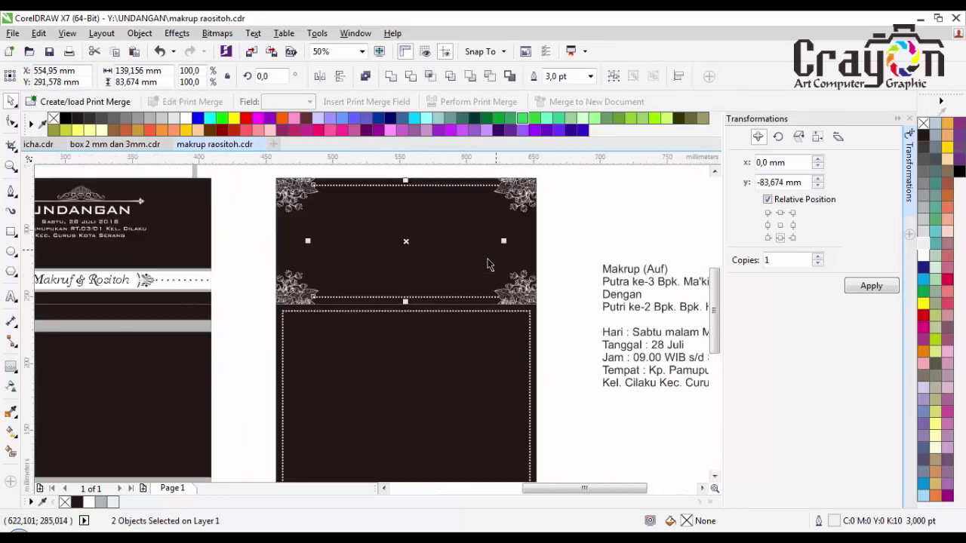
click(566, 264)
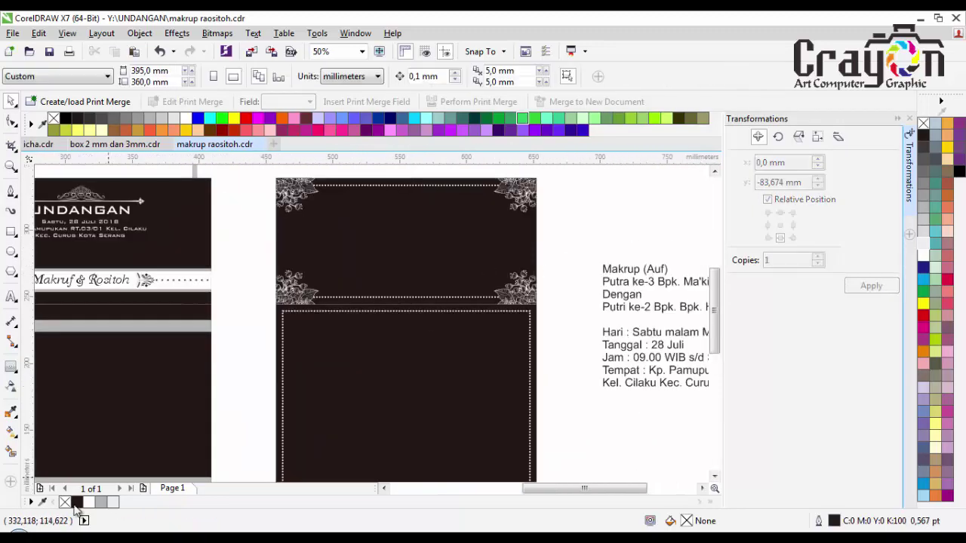
In Windows Explorer, browse VEKTOR's New folder (2) as Extra Large Icons.
click(249, 468)
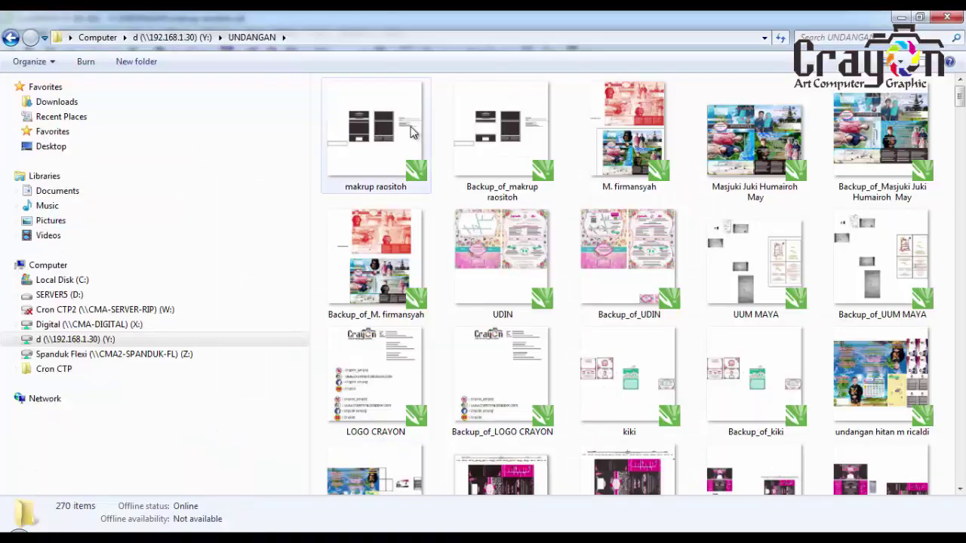
key(BackSpace)
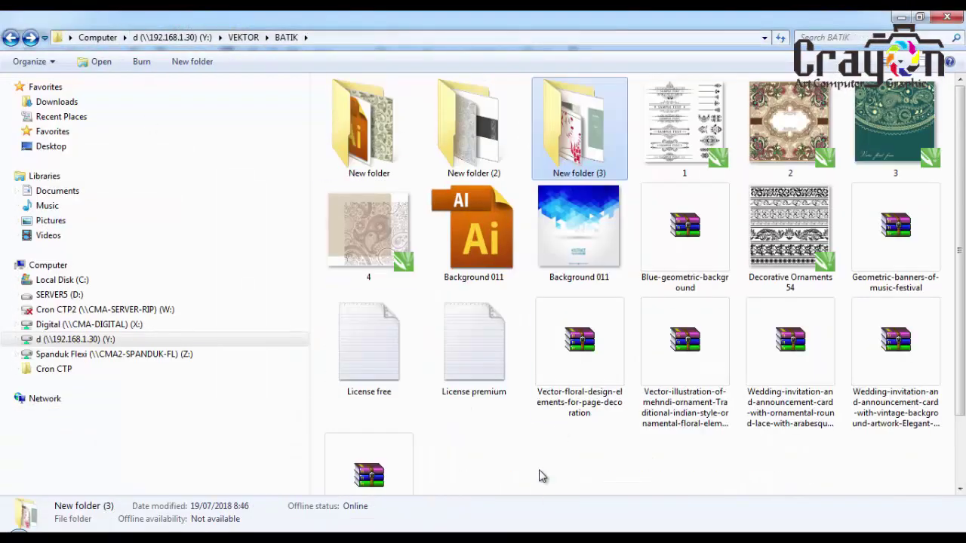
click(11, 37)
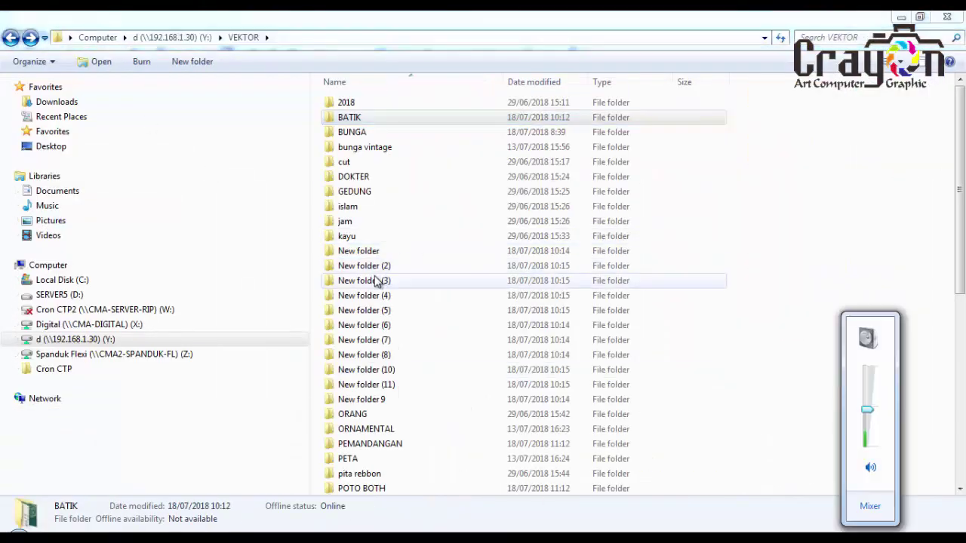
double_click(384, 266)
click(902, 62)
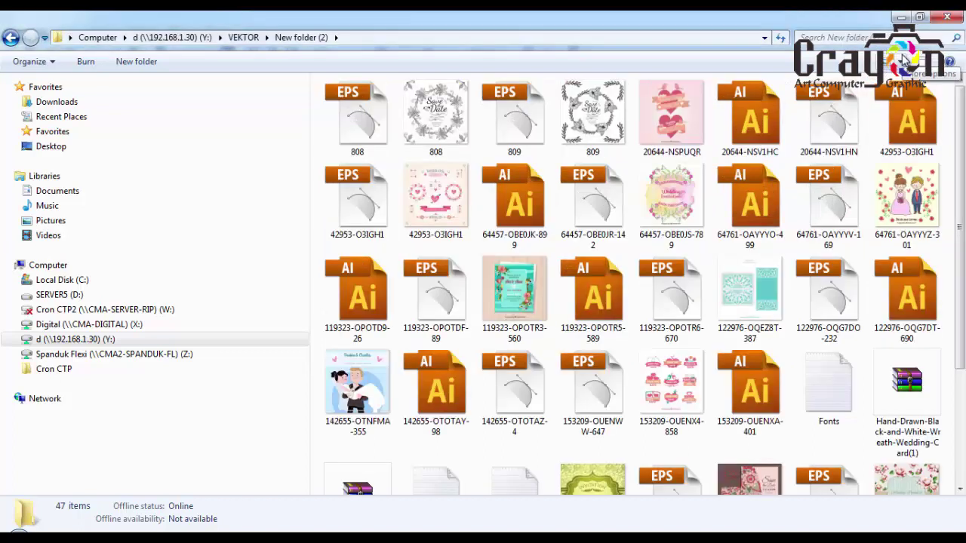
click(905, 61)
click(909, 25)
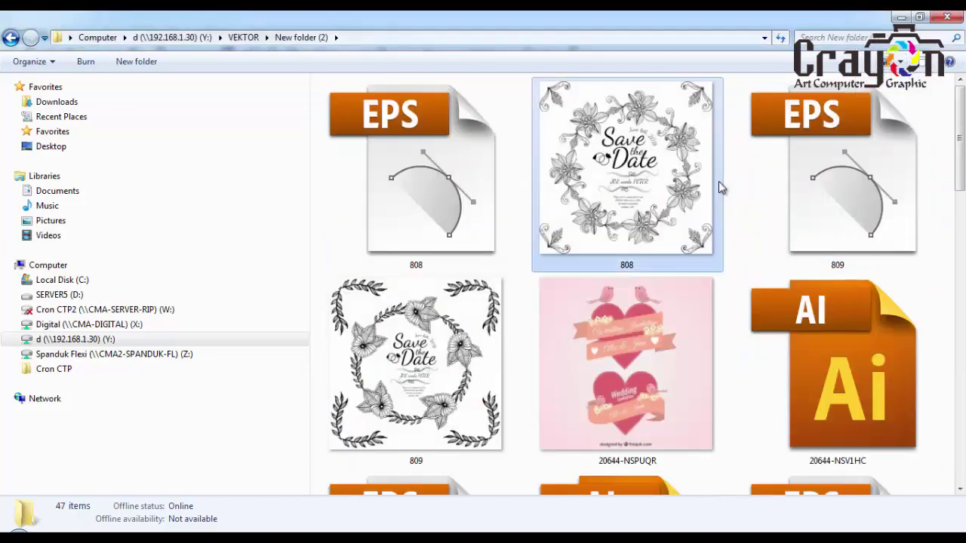
scroll(719, 181, down, 5)
scroll(719, 181, down, 5)
scroll(718, 185, down, 5)
scroll(718, 185, up, 10)
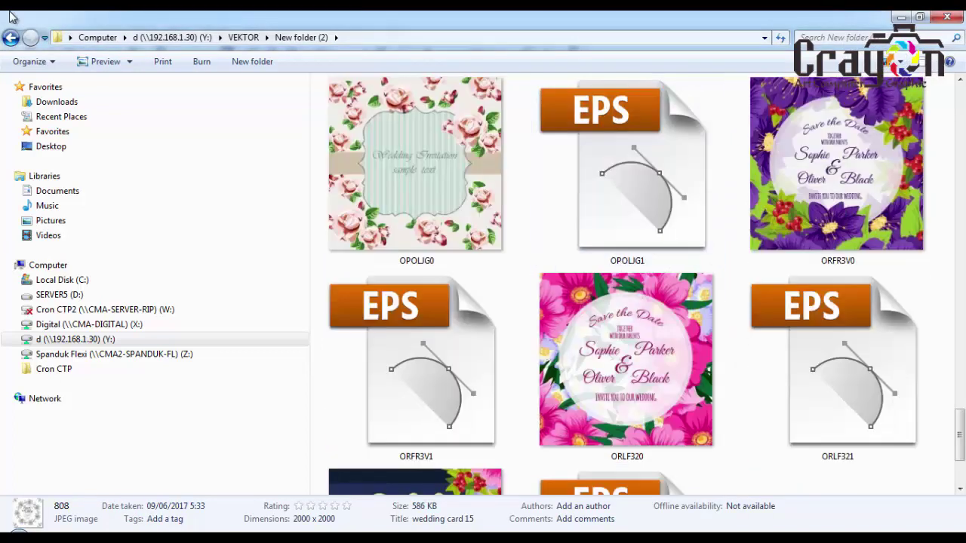
Open VEKTOR's New folder (3) and show it as Extra Large Icons.
click(11, 37)
double_click(347, 276)
click(904, 62)
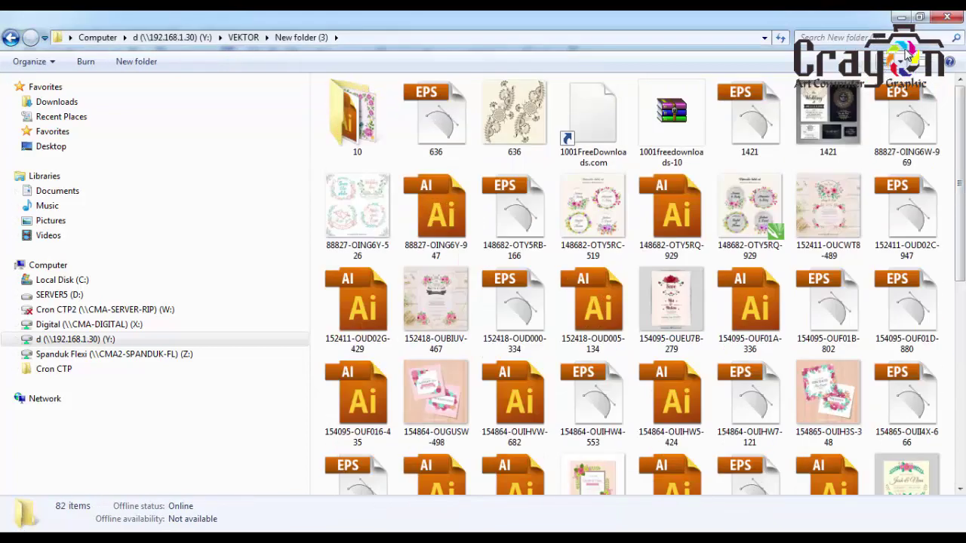
click(904, 62)
click(909, 25)
right_click(538, 293)
key(Escape)
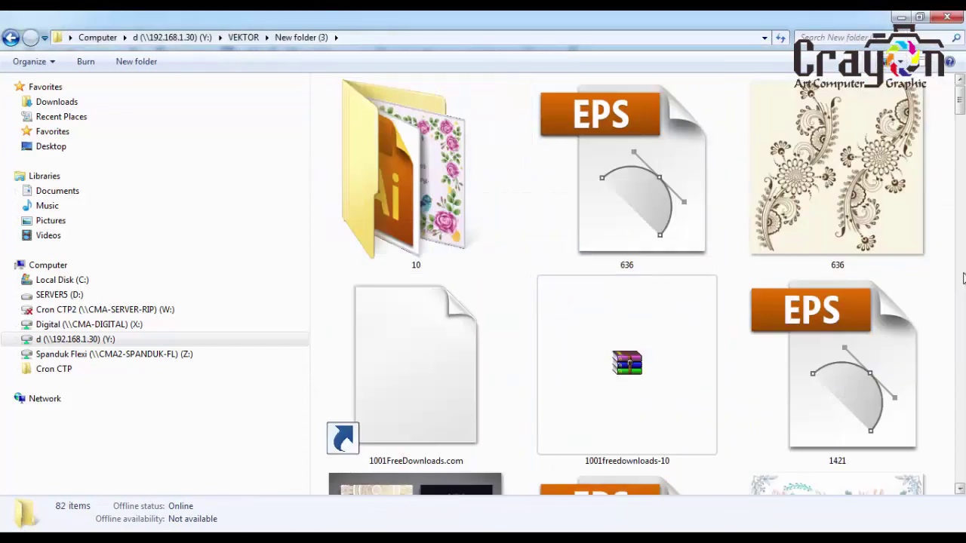
Find the Illustrator file 154920-OUIR3B-766 in New folder (3) and drag it into CorelDRAW.
scroll(919, 273, down, 3)
scroll(919, 273, down, 2)
scroll(919, 275, down, 2)
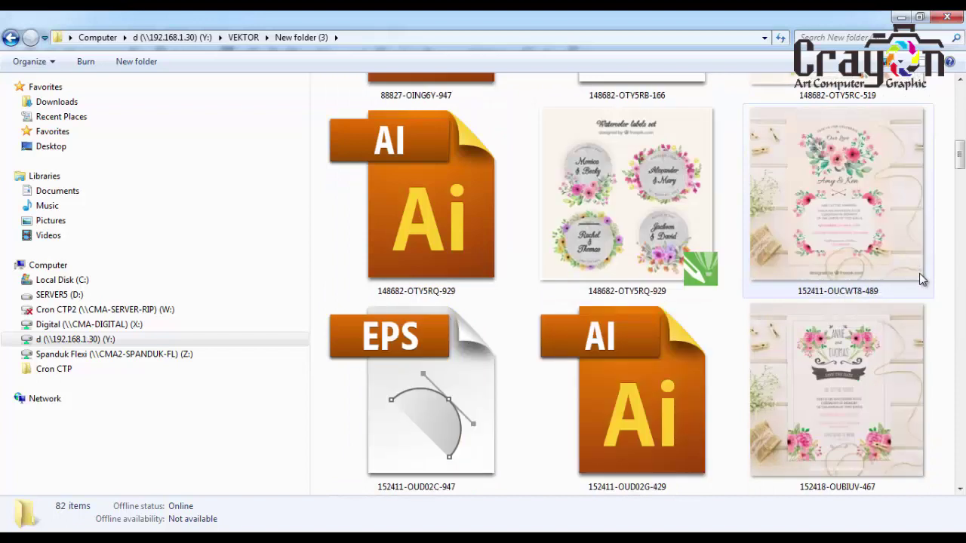
scroll(919, 279, down, 2)
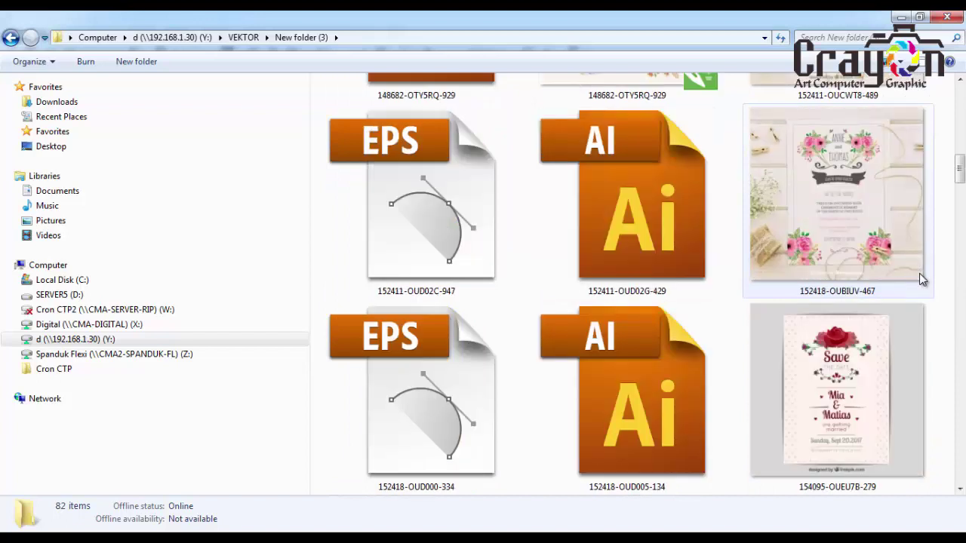
scroll(919, 279, down, 5)
scroll(919, 280, down, 4)
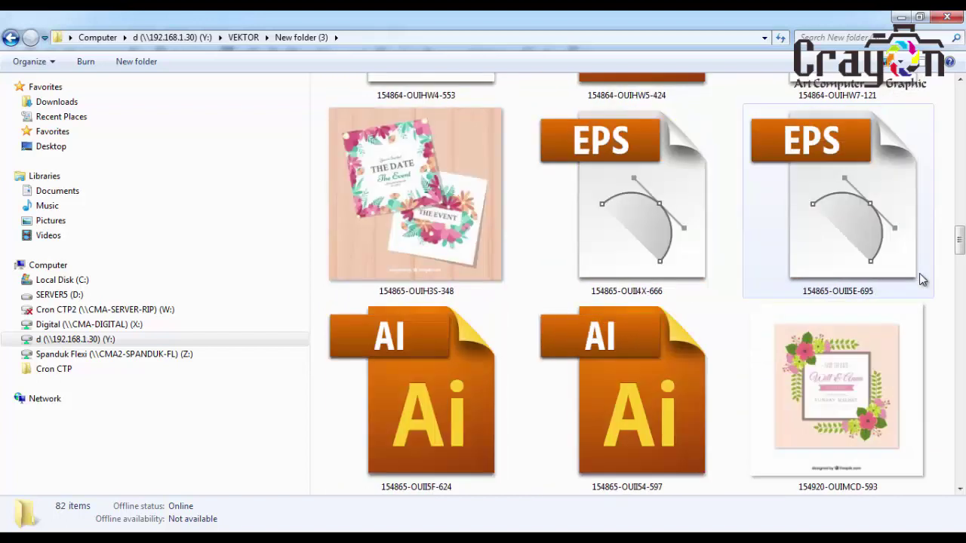
scroll(919, 280, down, 2)
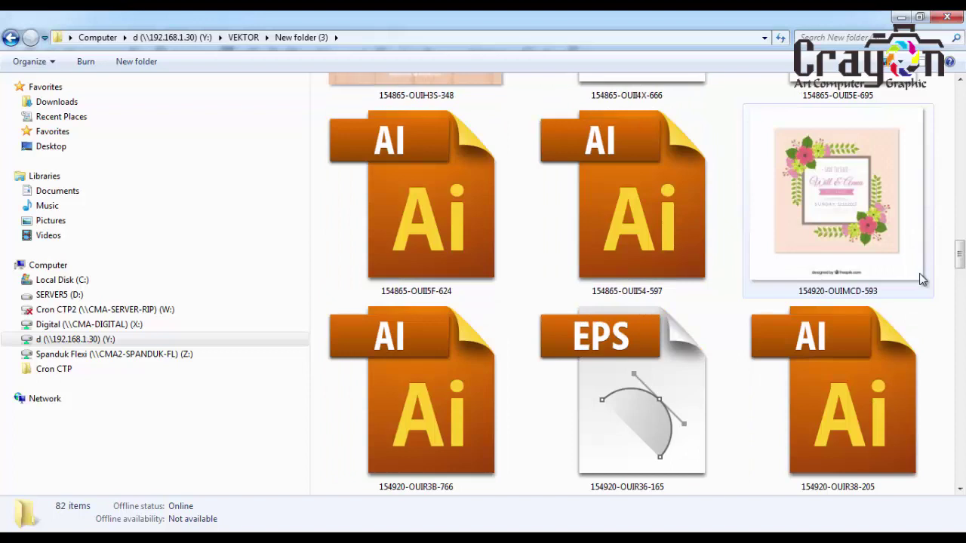
click(682, 221)
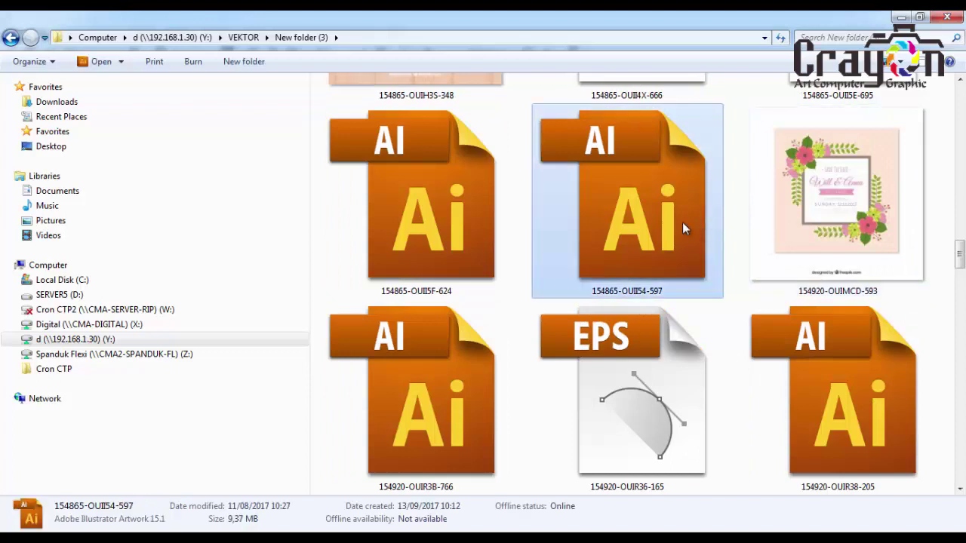
scroll(682, 222, up, 2)
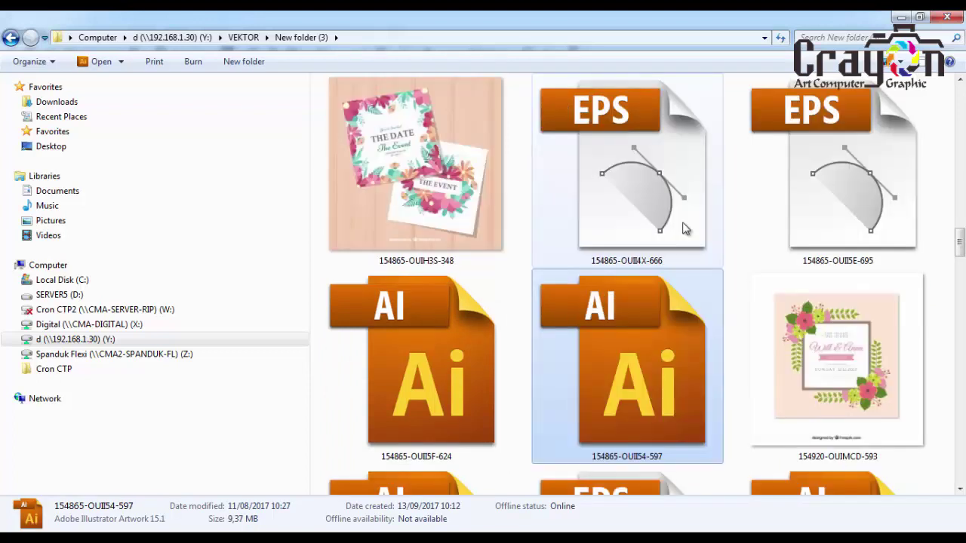
scroll(682, 226, down, 2)
mouse_move(640, 215)
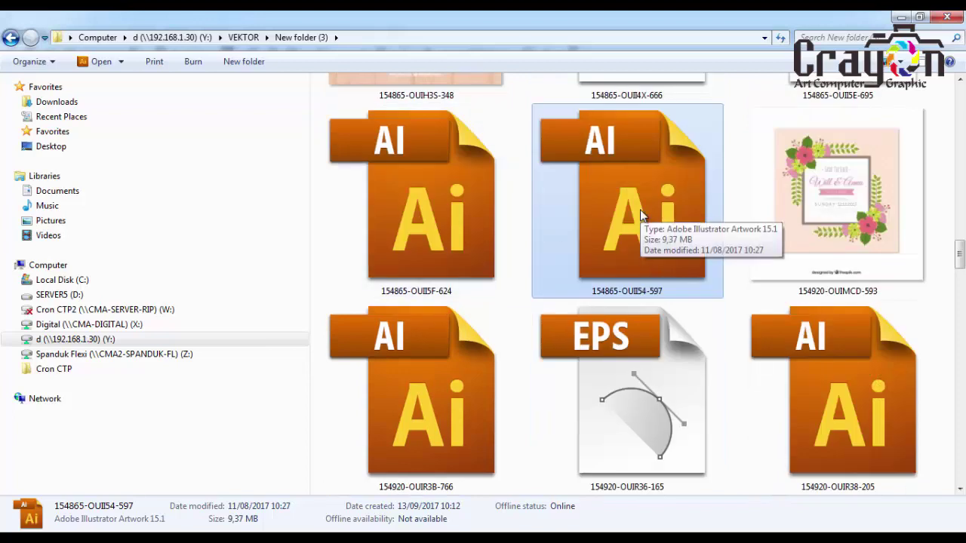
mouse_move(467, 409)
mouse_down()
mouse_move(170, 513)
mouse_move(232, 385)
mouse_up()
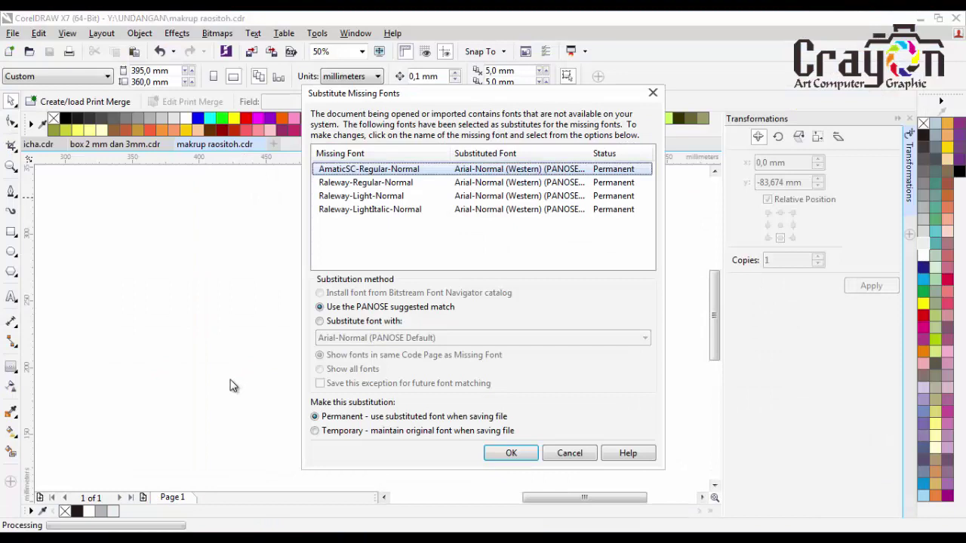
Accept the font substitution, move the imported floral card aside and delete its pink background.
click(511, 453)
scroll(392, 312, down, 2)
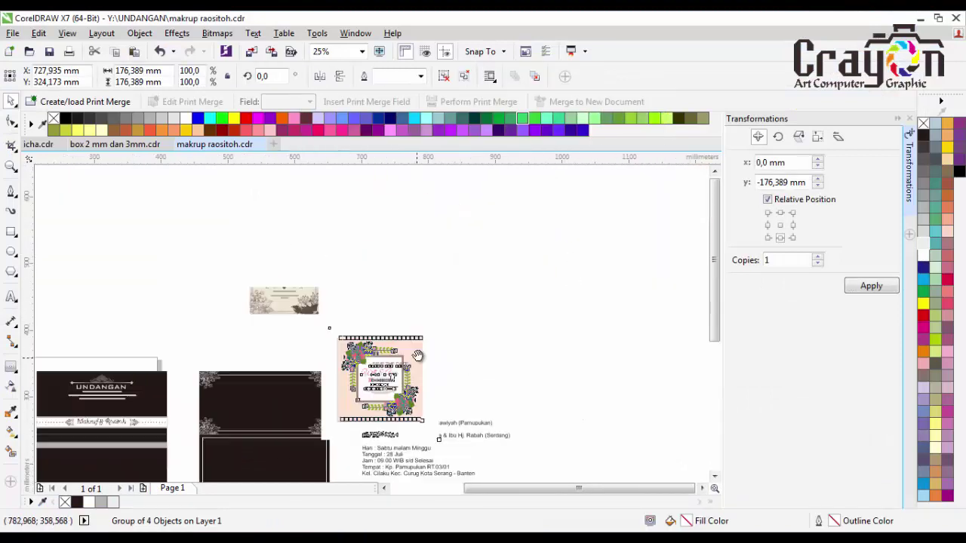
mouse_move(377, 370)
mouse_down()
mouse_move(477, 313)
mouse_move(581, 290)
mouse_up()
drag(430, 244, 535, 367)
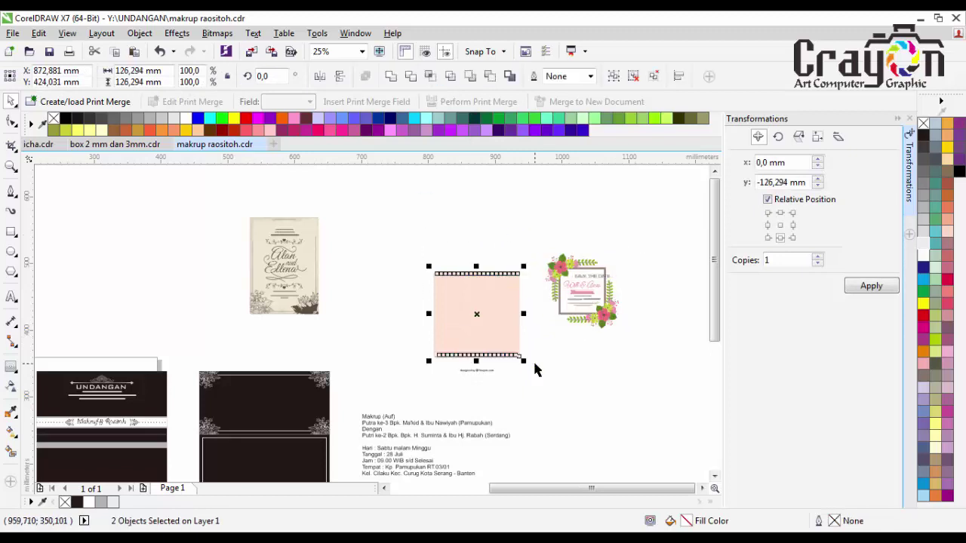
key(Delete)
Move one flower corner cluster onto the black card's top-left corner, rotated 180°.
drag(612, 317, 478, 344)
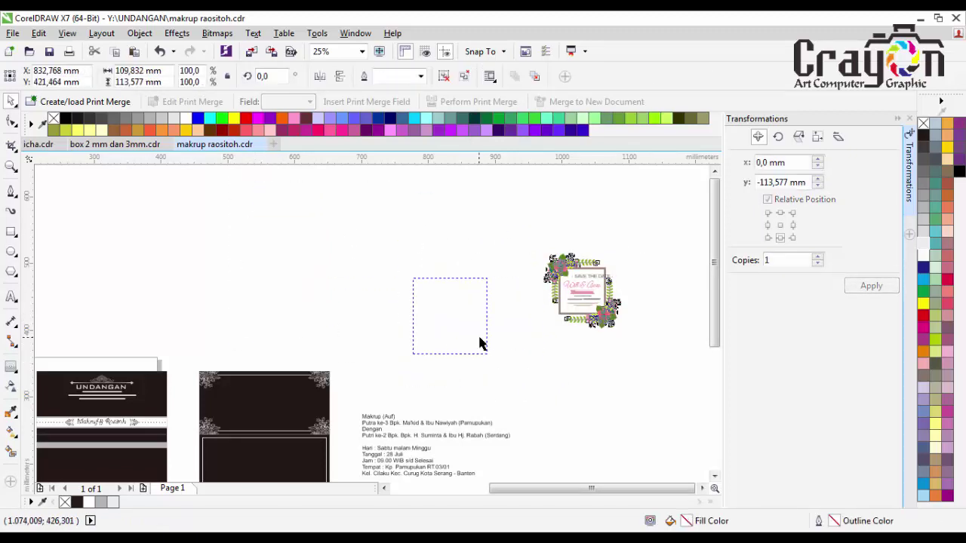
scroll(453, 339, up, 3)
click(445, 77)
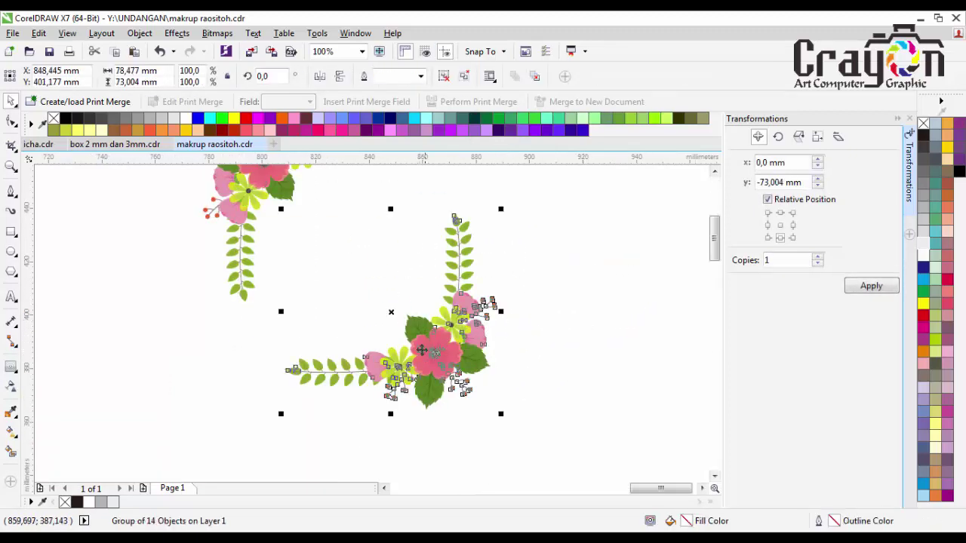
scroll(487, 307, down, 2)
scroll(519, 257, down, 2)
drag(519, 257, 292, 311)
scroll(293, 311, up, 3)
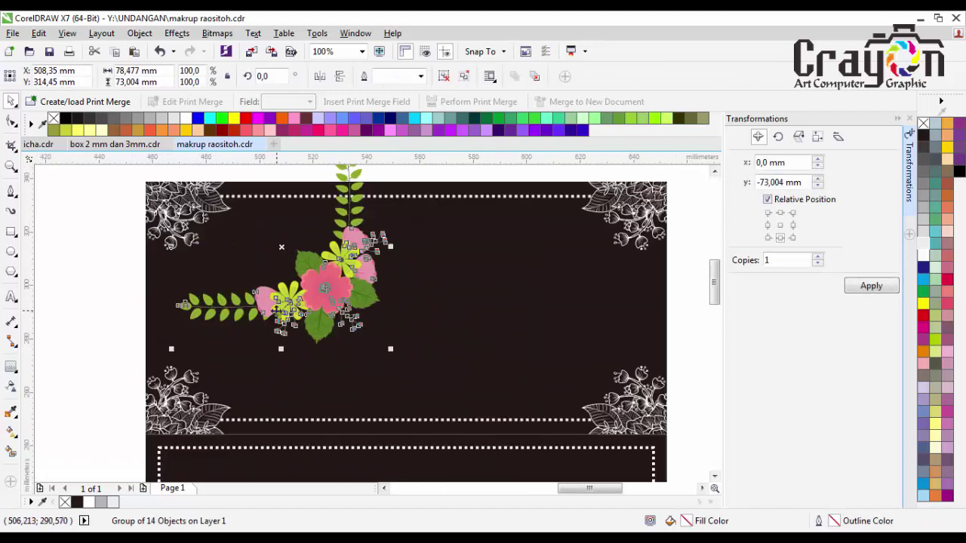
drag(209, 396, 181, 395)
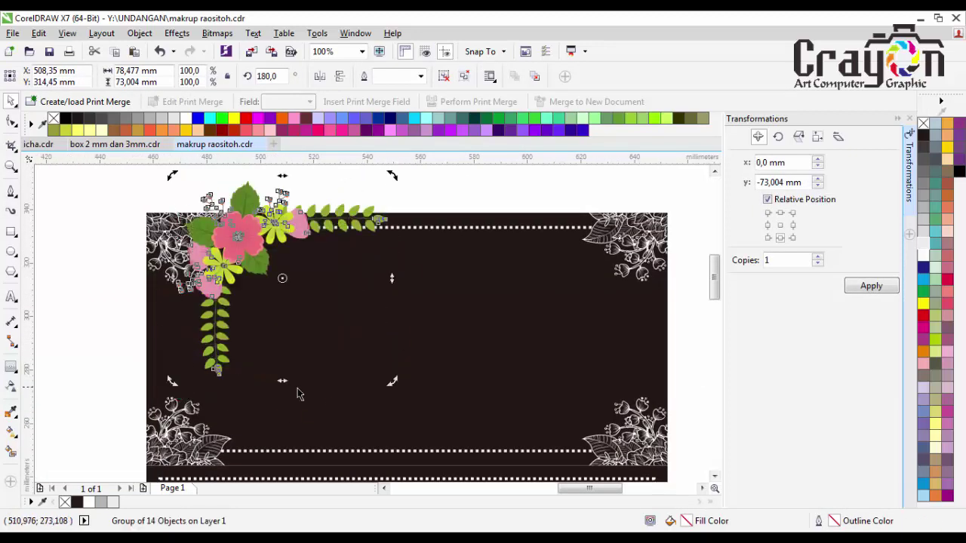
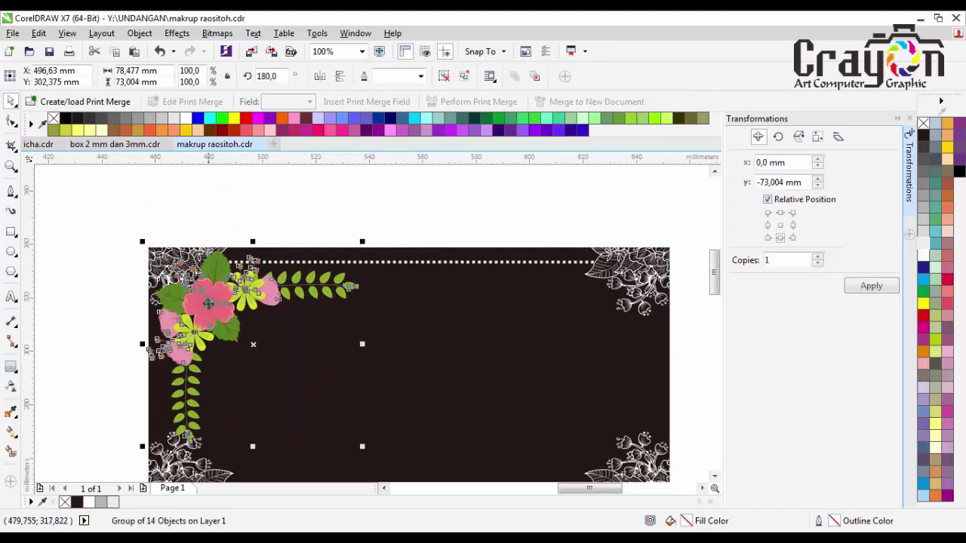
Shrink the flower group to 77%, ungroup it and delete its leaf stems.
drag(344, 422, 276, 365)
scroll(276, 365, down, 2)
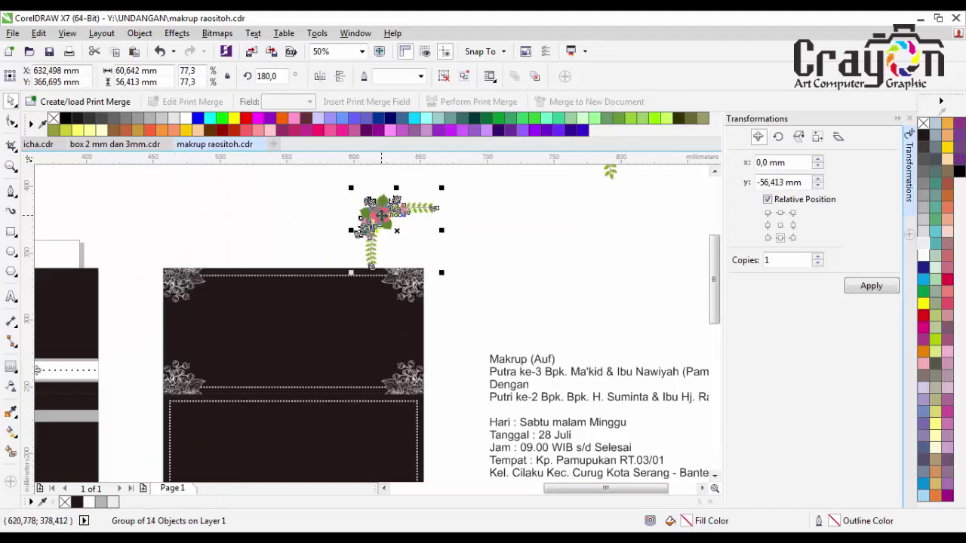
drag(355, 219, 304, 227)
click(448, 78)
click(341, 228)
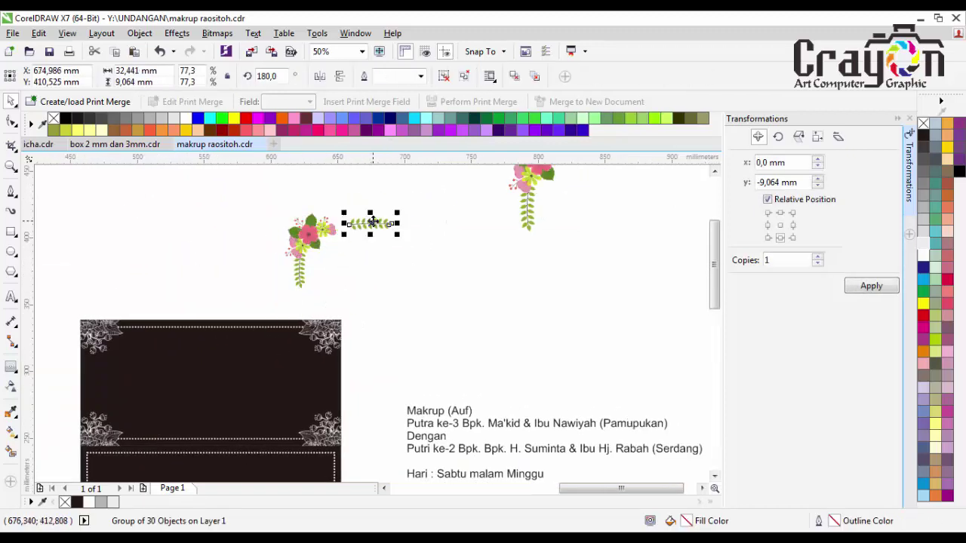
key(Delete)
click(320, 226)
Regroup the remaining flower pieces and align them to the card's top-left corner.
scroll(304, 244, left, 3)
drag(304, 244, 393, 273)
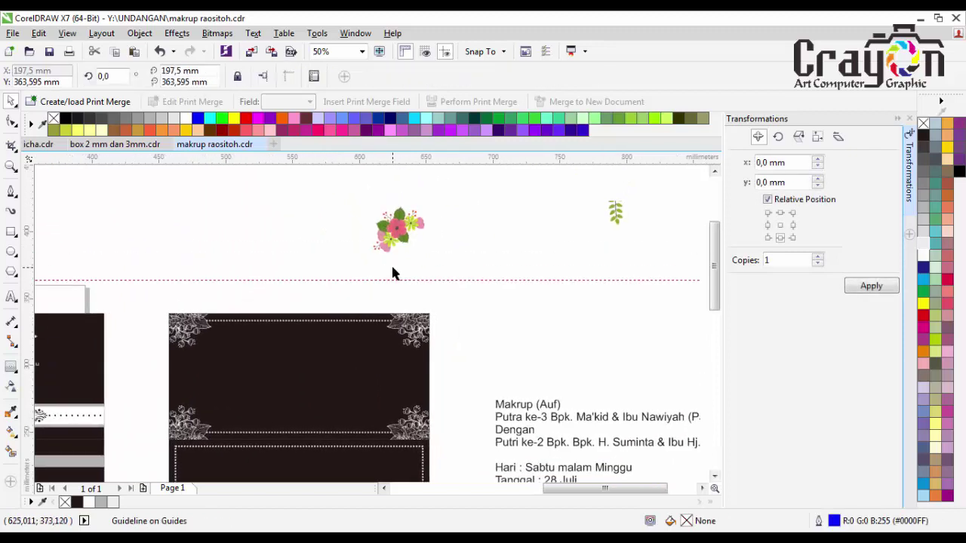
drag(355, 192, 441, 260)
scroll(399, 226, up, 3)
scroll(407, 286, down, 1)
key(ctrl+g)
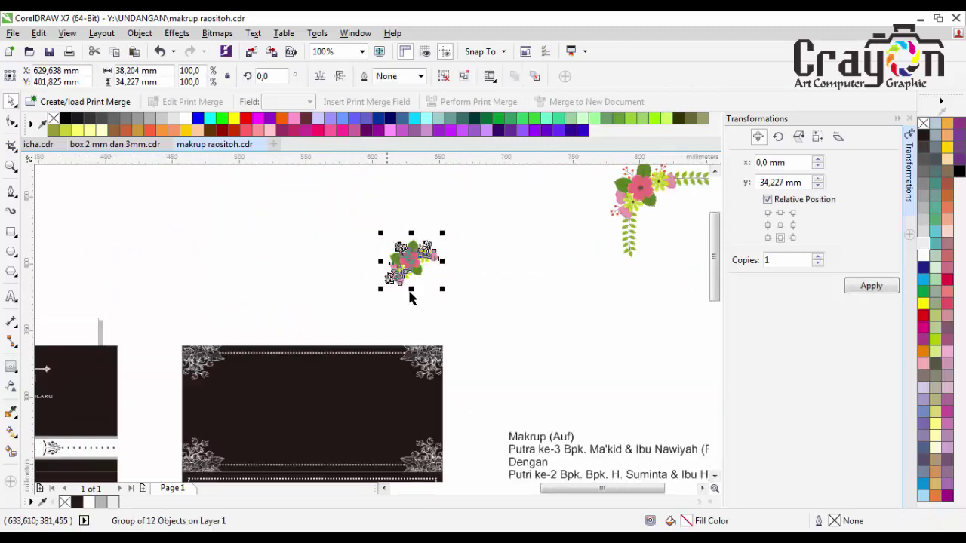
shift+click(325, 352)
key(l)
key(t)
click(223, 310)
Place a rotated copy of the flower cluster at the card's left fold line.
scroll(223, 310, up, 2)
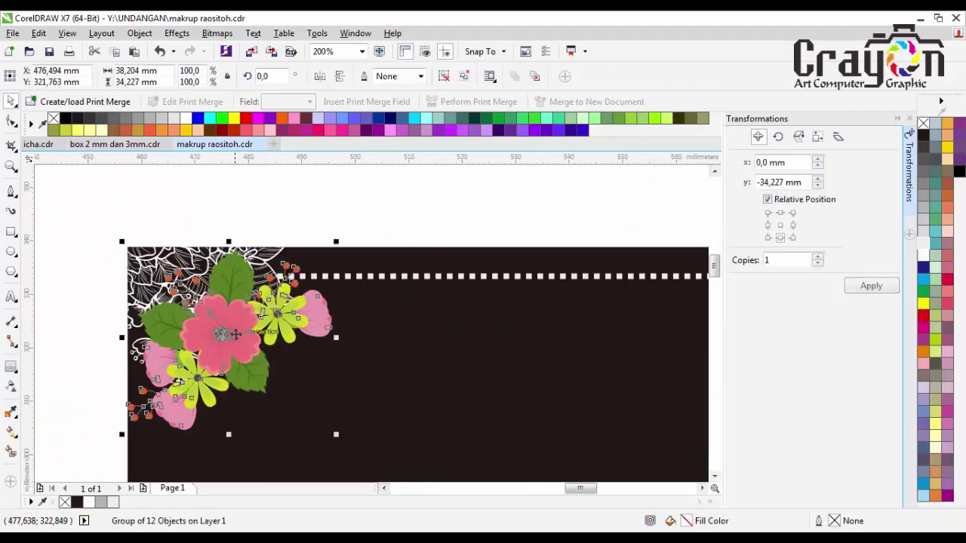
scroll(209, 323, down, 1)
scroll(215, 309, down, 1)
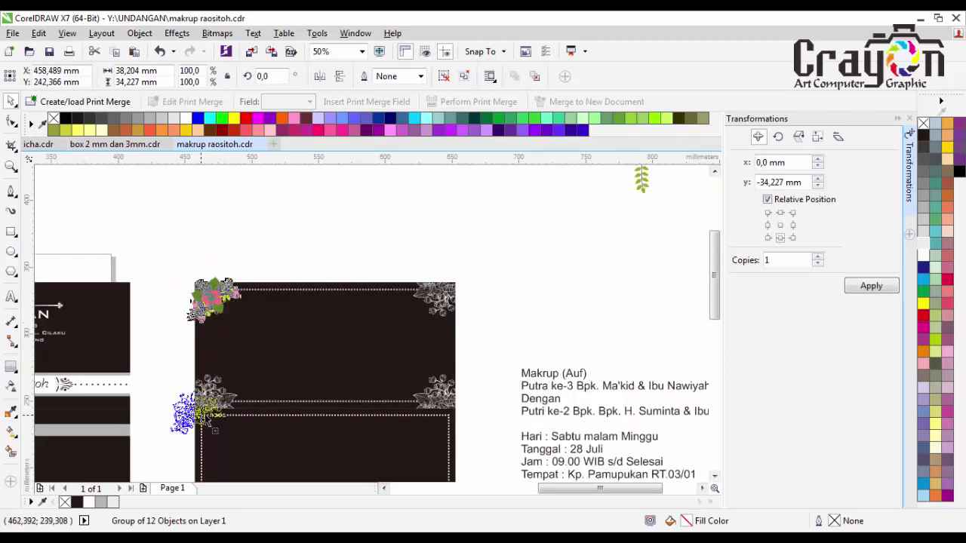
scroll(215, 431, up, 1)
drag(246, 356, 230, 412)
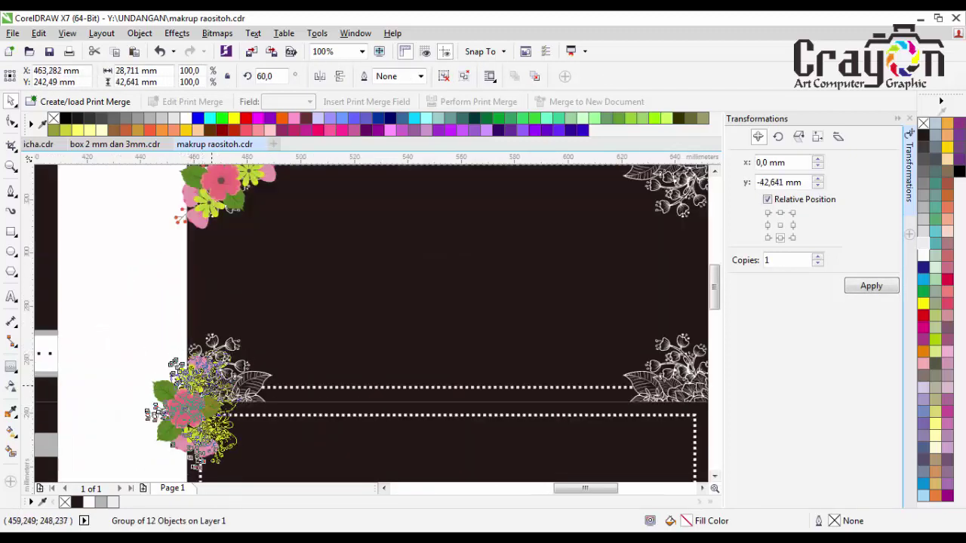
scroll(230, 411, down, 1)
scroll(231, 411, up, 2)
scroll(260, 390, down, 2)
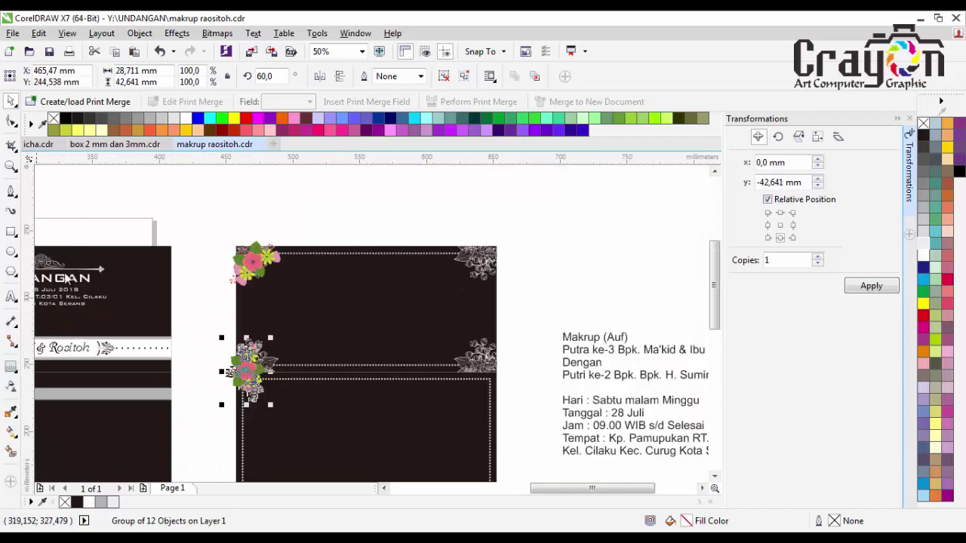
click(369, 246)
scroll(370, 246, down, 1)
Try grouping the two left flowers, then undo the grouping.
shift+click(362, 317)
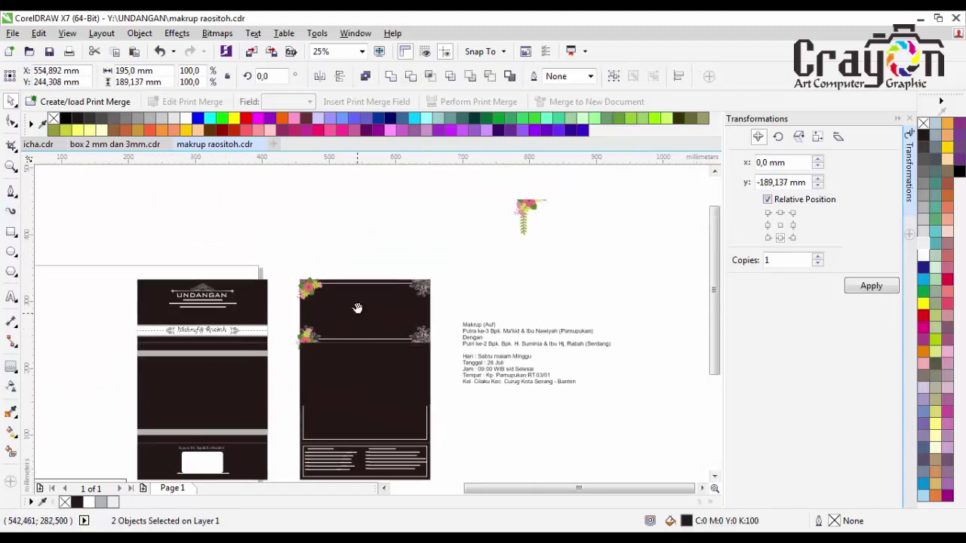
key(ctrl+g)
scroll(357, 319, up, 1)
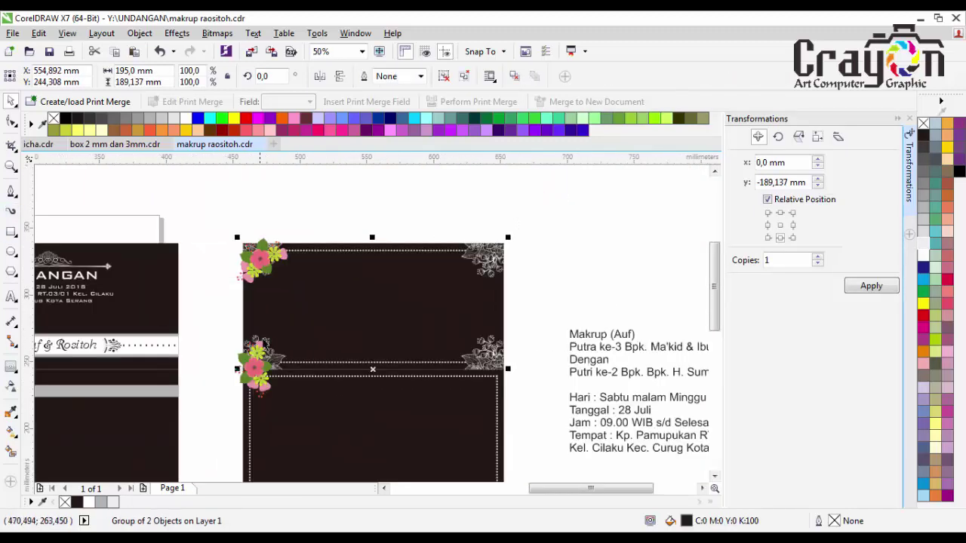
key(ctrl+z)
key(ctrl+z)
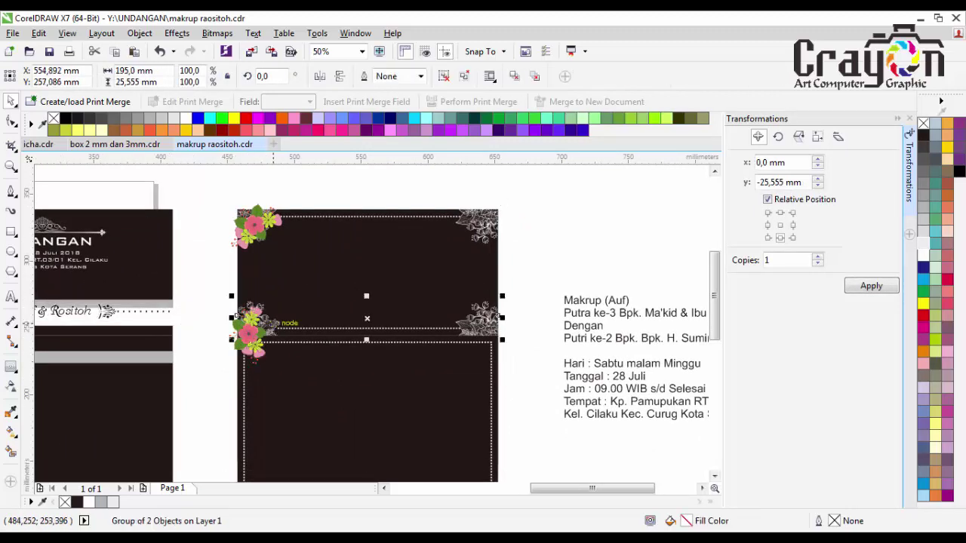
key(ctrl+z)
Duplicate the left-fold flower group and place the copy at the card's right fold.
click(287, 325)
key(Escape)
click(276, 335)
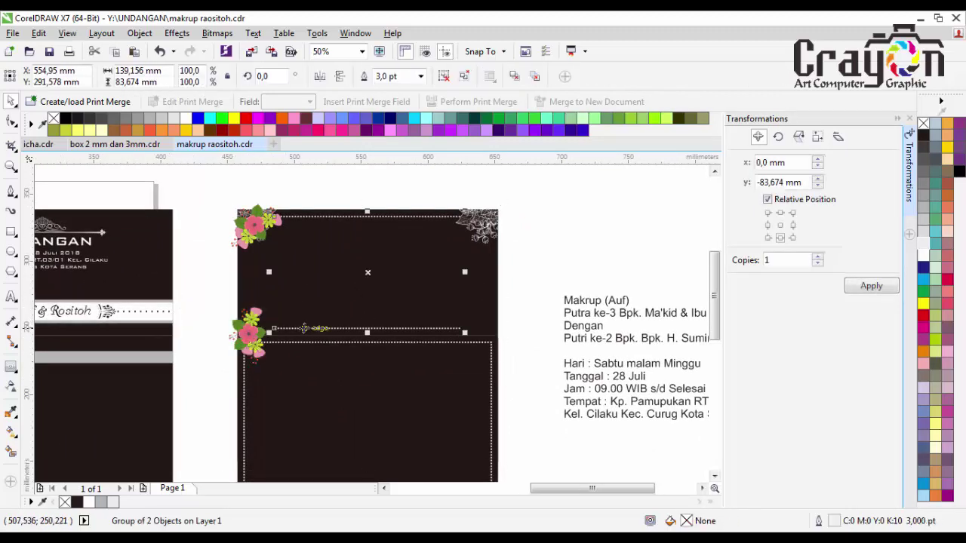
scroll(257, 336, up, 2)
scroll(249, 341, down, 2)
scroll(279, 338, up, 2)
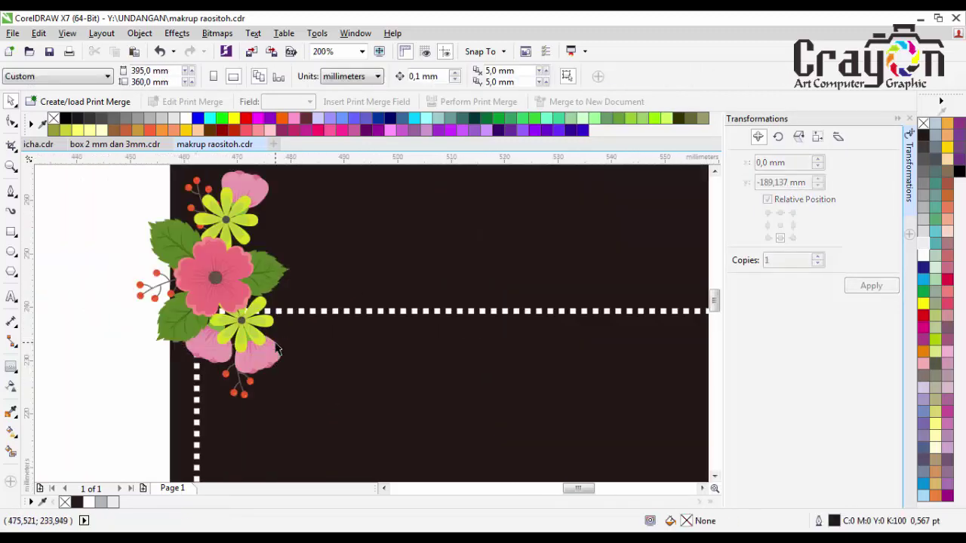
scroll(276, 347, down, 2)
drag(276, 347, 412, 349)
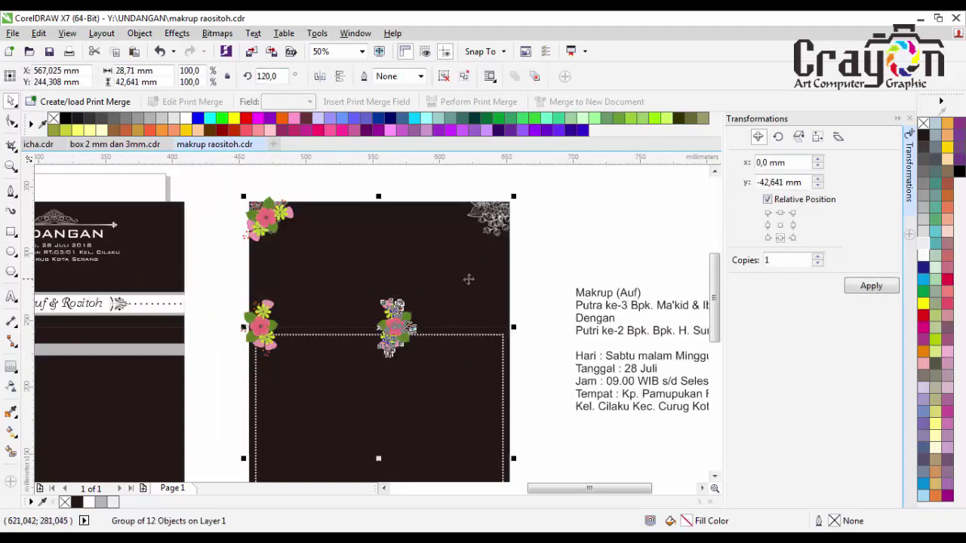
drag(467, 279, 498, 280)
scroll(457, 319, up, 2)
scroll(457, 318, down, 2)
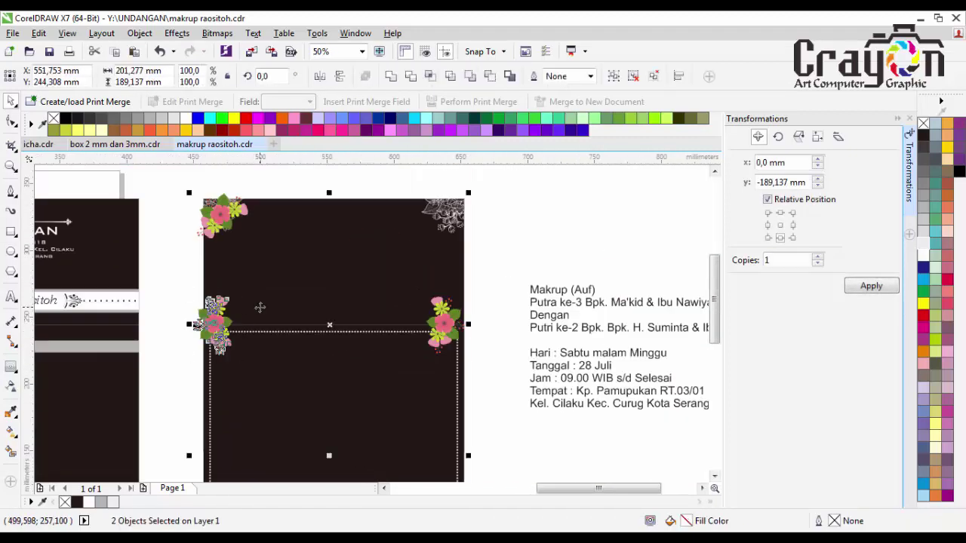
Move the white corner ornament group up off the card.
click(442, 322)
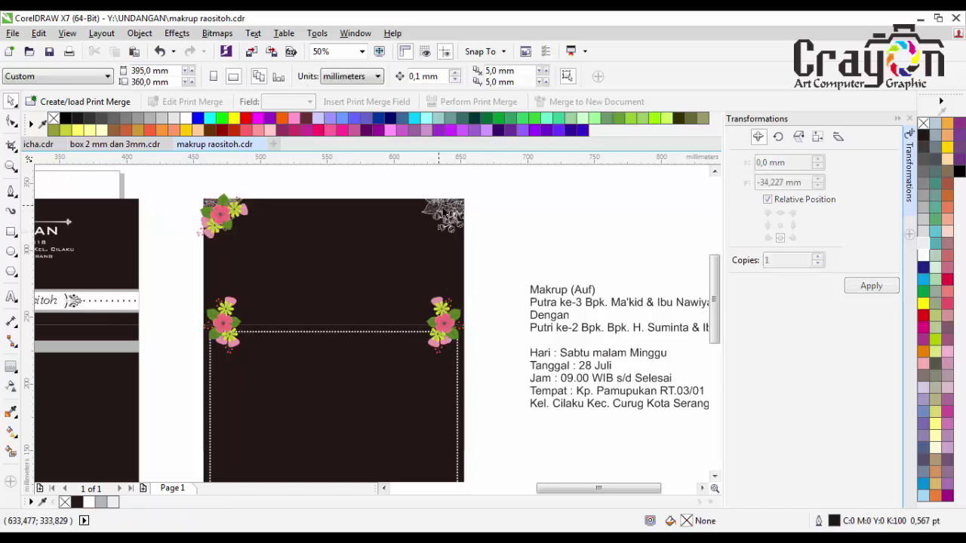
click(445, 217)
scroll(452, 295, up, 2)
drag(450, 291, 450, 239)
Place a flower copy at the top-right corner and group the top flower pair.
click(210, 291)
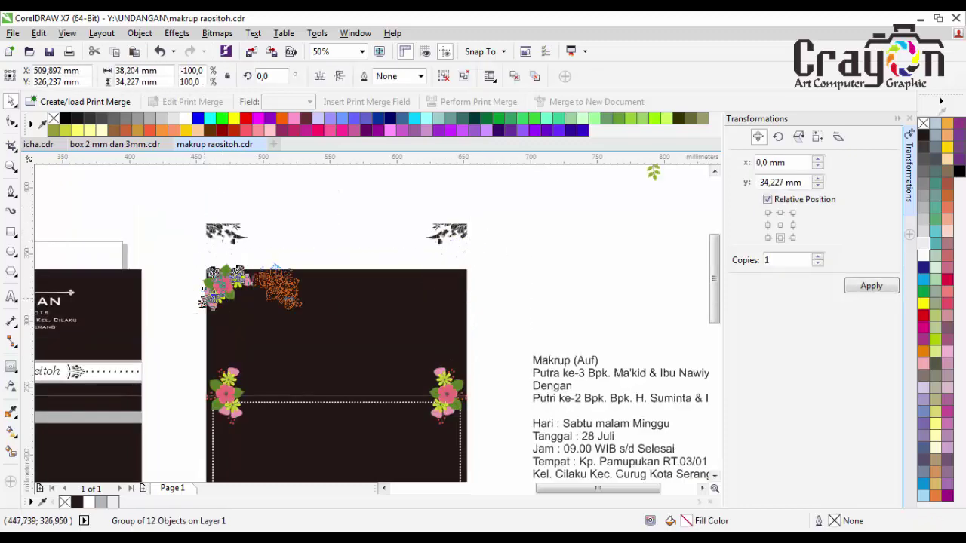
drag(380, 268, 451, 267)
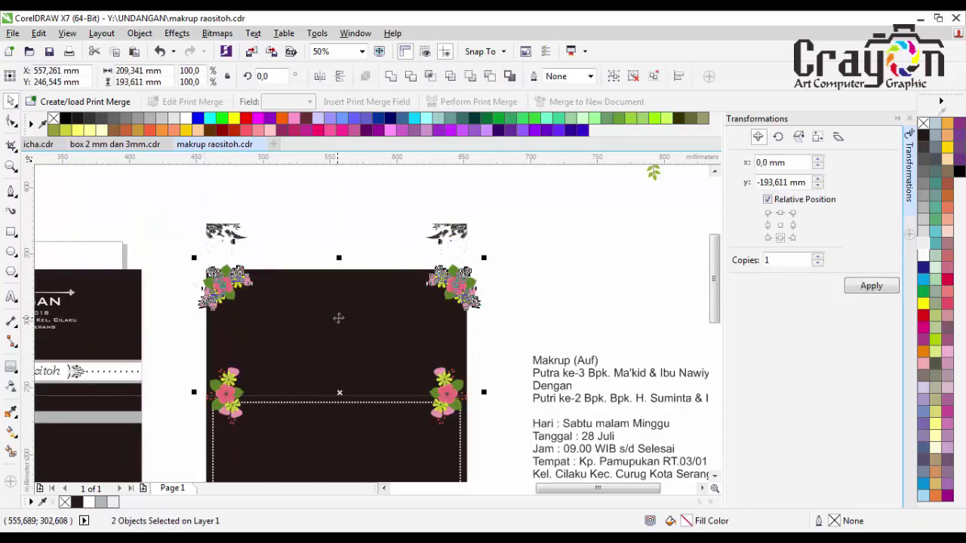
key(ctrl+g)
scroll(429, 286, up, 3)
drag(504, 268, 430, 266)
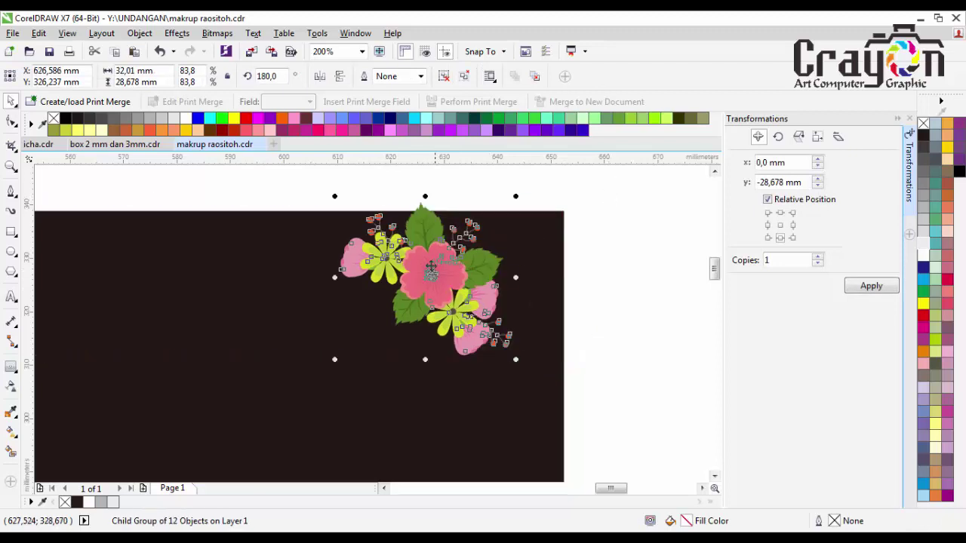
click(504, 236)
scroll(521, 287, up, 3)
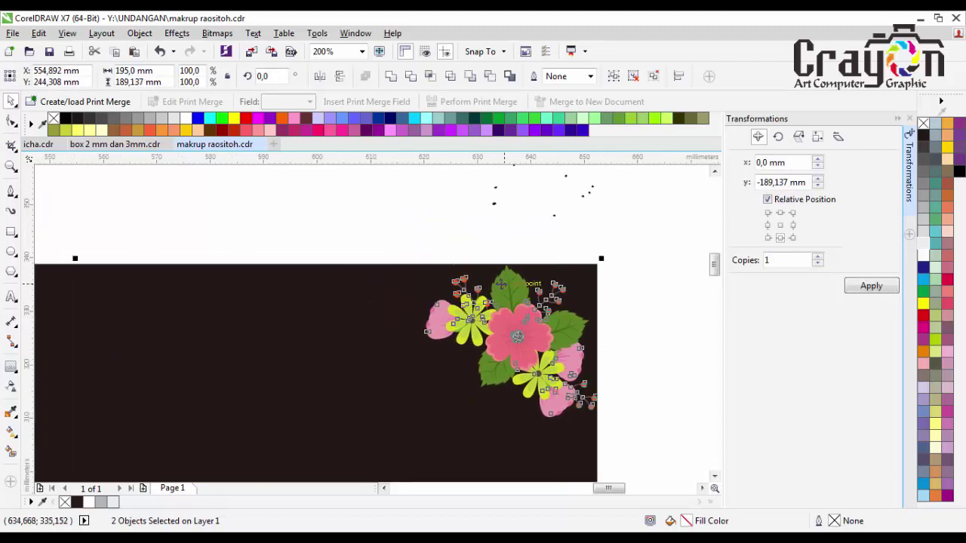
scroll(351, 276, down, 2)
Convert the top-left flower to a Grayscale bitmap, then undo the conversion.
click(304, 181)
scroll(300, 280, down, 2)
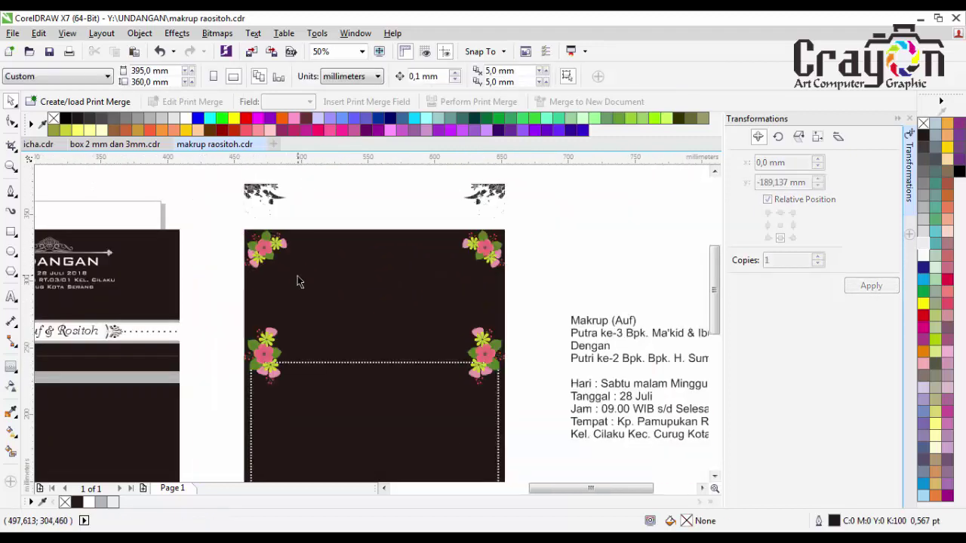
click(258, 243)
click(216, 34)
click(234, 50)
click(571, 237)
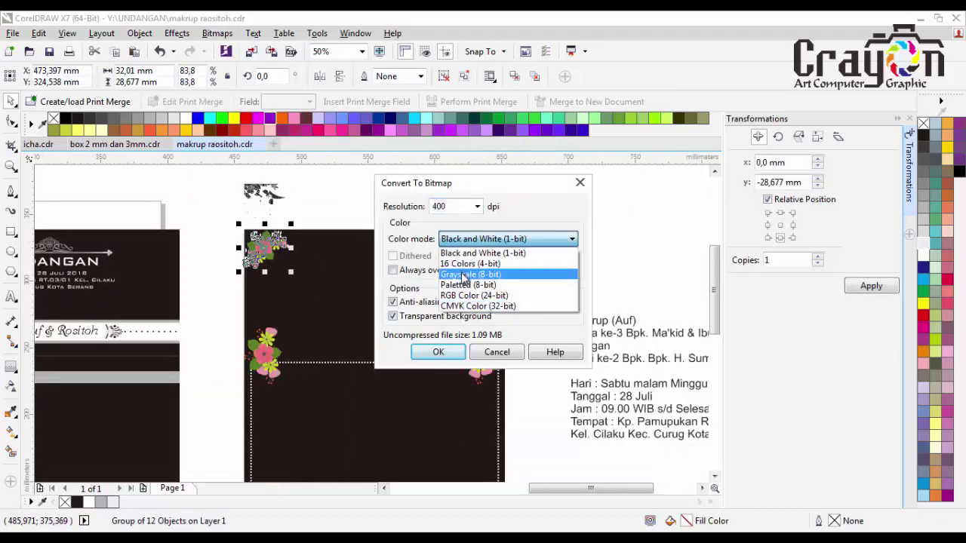
click(478, 274)
click(440, 351)
scroll(266, 288, up, 3)
scroll(269, 247, down, 3)
scroll(264, 287, down, 2)
key(ctrl+z)
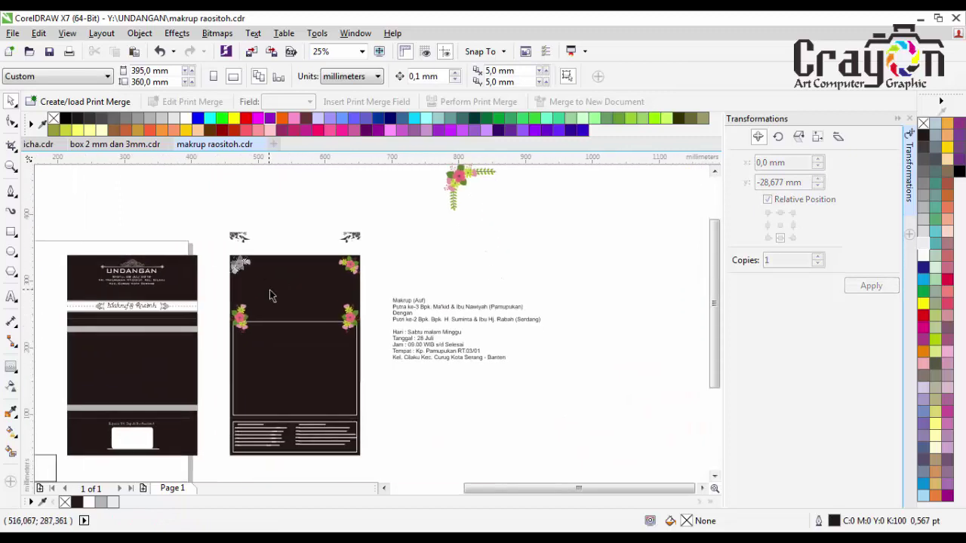
Group the two top flower clusters together.
scroll(264, 306, up, 2)
scroll(264, 305, down, 2)
scroll(200, 349, up, 2)
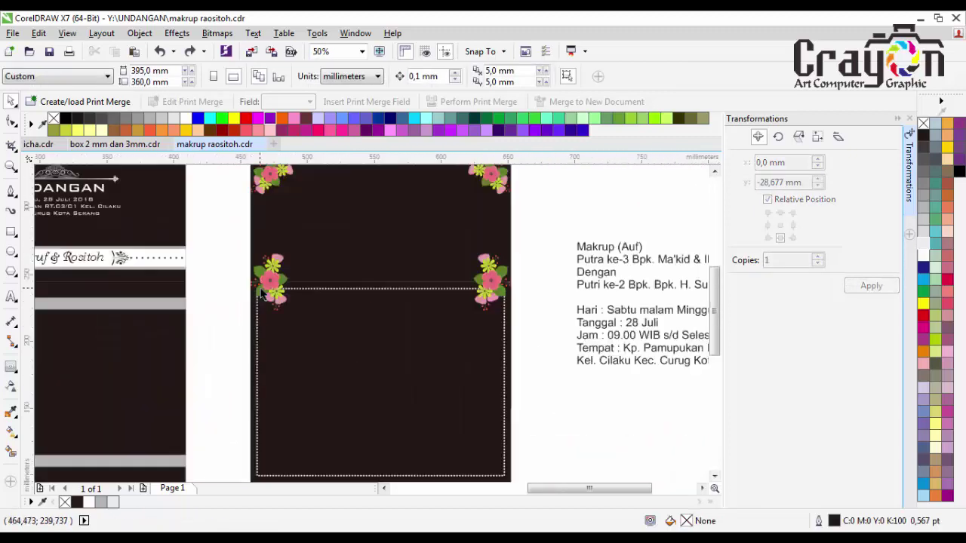
click(400, 309)
key(Escape)
scroll(378, 314, down, 2)
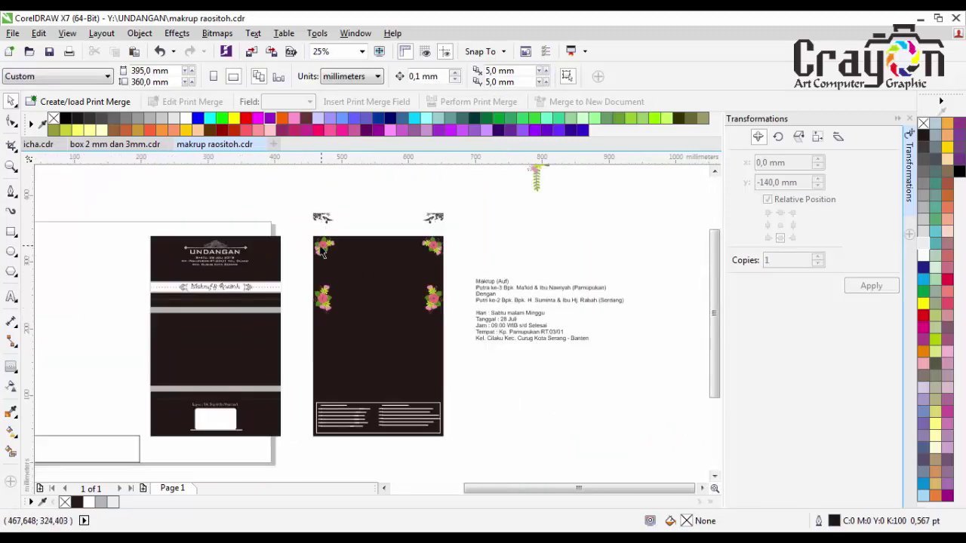
click(323, 243)
shift+click(436, 246)
key(ctrl+g)
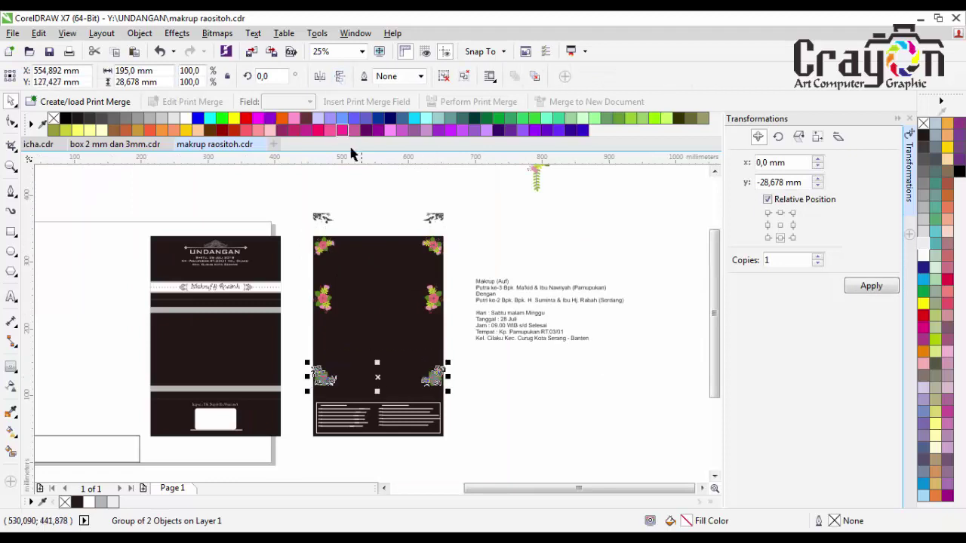
key(Escape)
Select the dark rectangle sitting over the text block.
scroll(400, 309, up, 2)
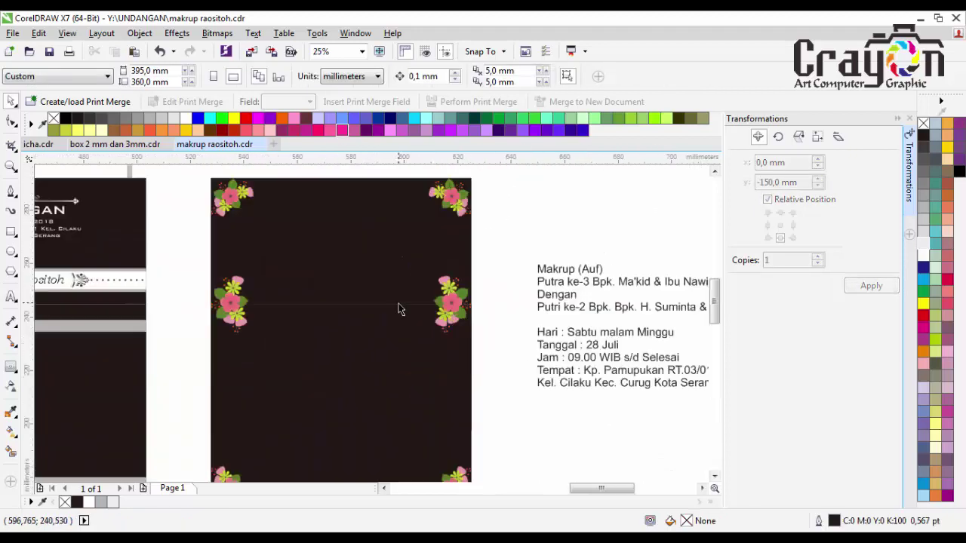
scroll(400, 310, up, 2)
scroll(400, 310, down, 4)
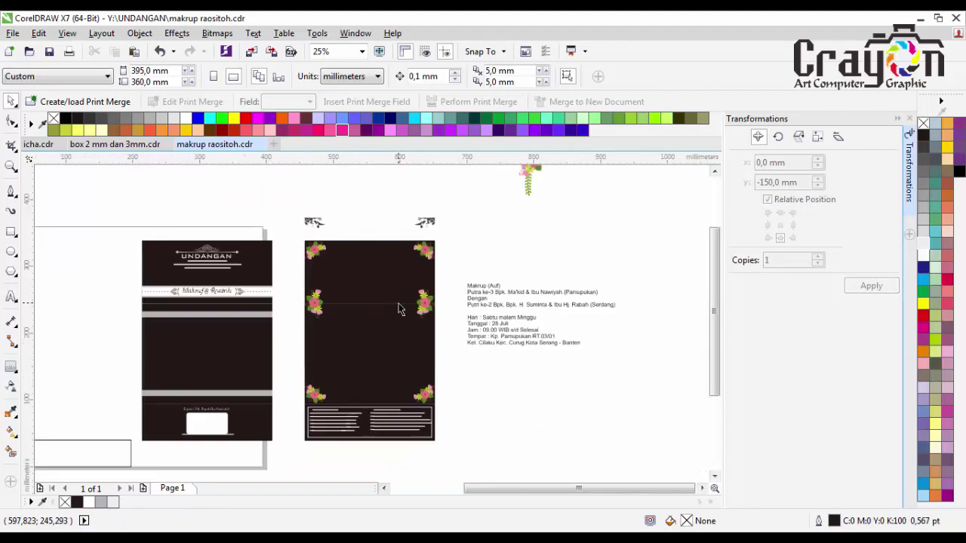
click(395, 329)
Reposition the dark rectangle, undo, and stretch it slightly taller.
drag(362, 270, 459, 332)
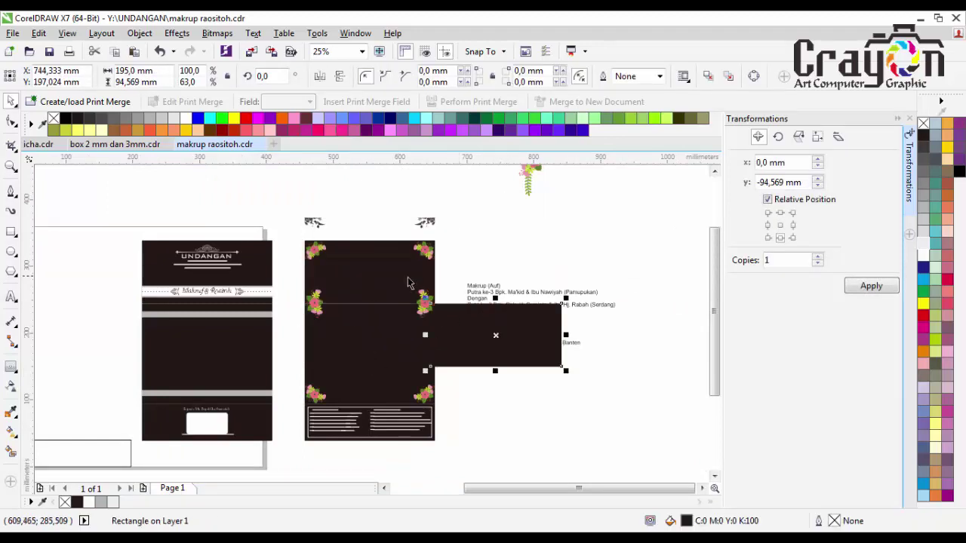
key(ctrl+z)
click(503, 249)
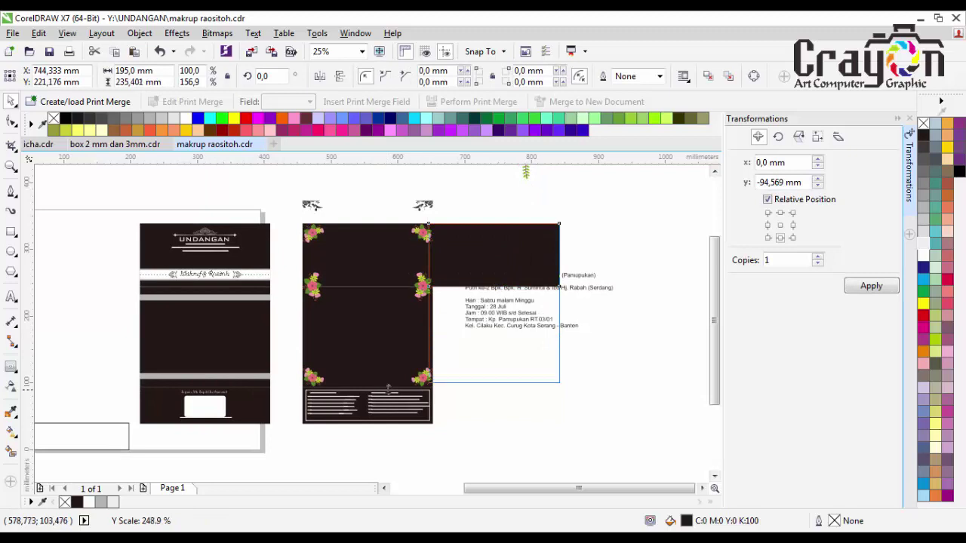
drag(439, 389, 438, 390)
scroll(438, 389, up, 4)
scroll(487, 367, down, 3)
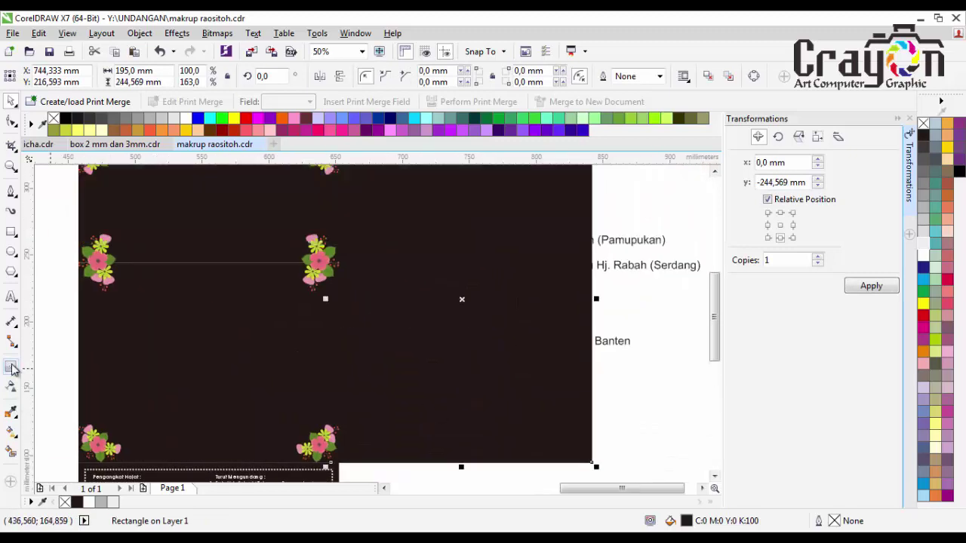
Add a contour to the rectangle, trying 10 then 7 mm spacing, then clear it.
drag(333, 365, 345, 297)
click(451, 76)
text(10)
key(Return)
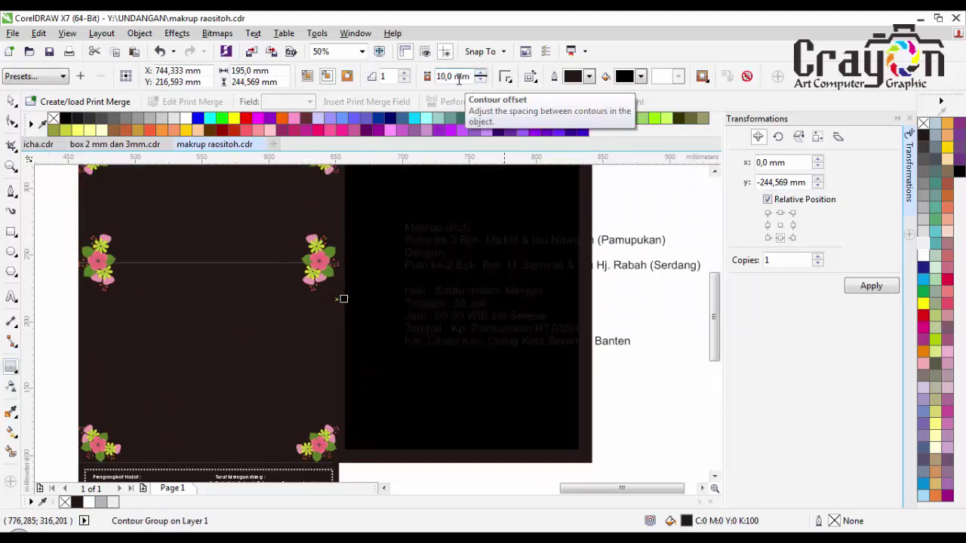
double_click(453, 76)
text(7)
key(Return)
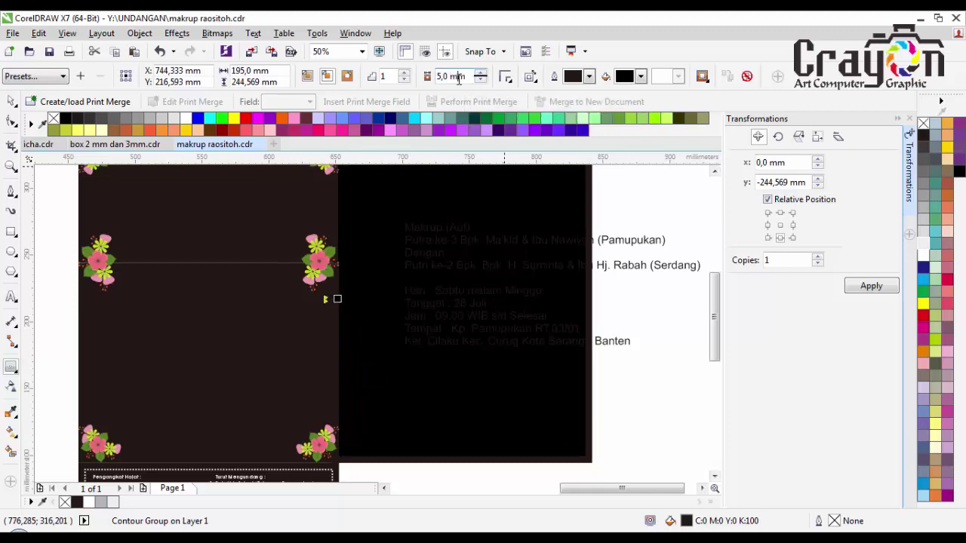
click(591, 425)
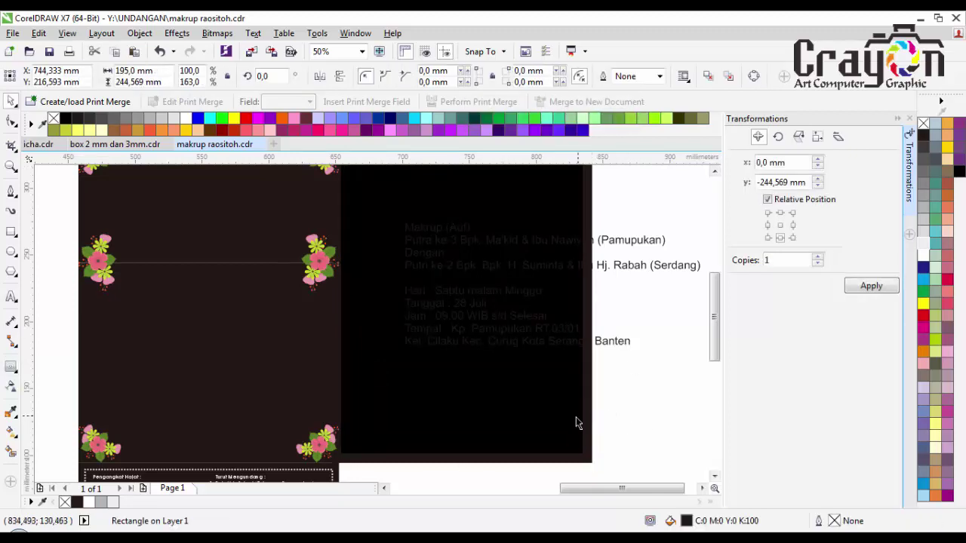
Remove the rectangle's fill and give it a 3.0 pt white outline.
click(659, 76)
click(638, 168)
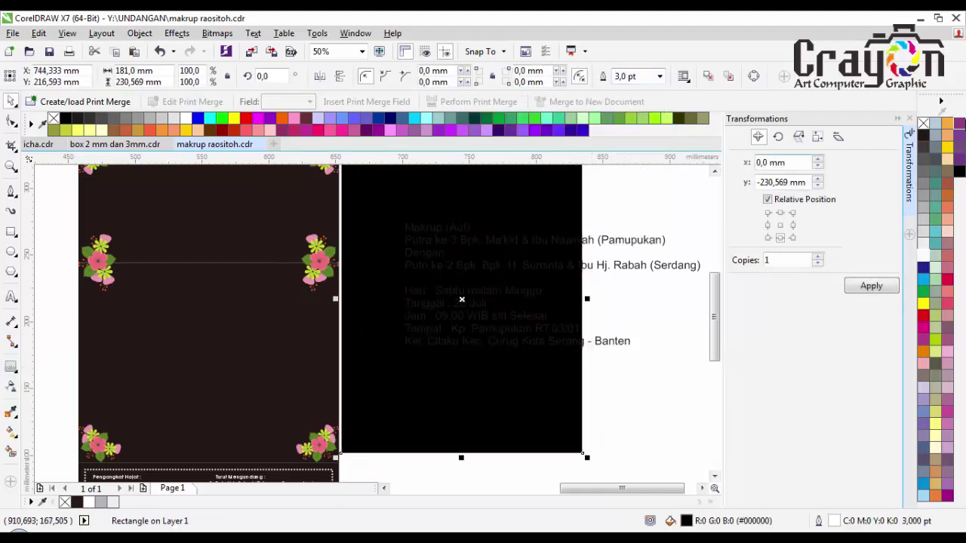
key(Delete)
scroll(443, 279, left, 3)
scroll(443, 279, down, 2)
Group the dark card with its inner frame, then select the frame within the group.
click(453, 274)
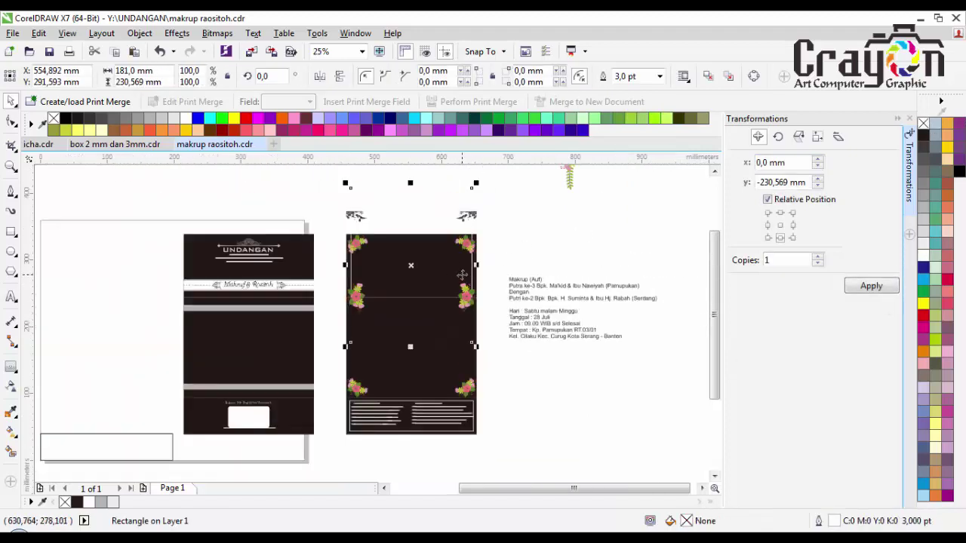
shift+click(427, 332)
key(ctrl+g)
click(458, 268)
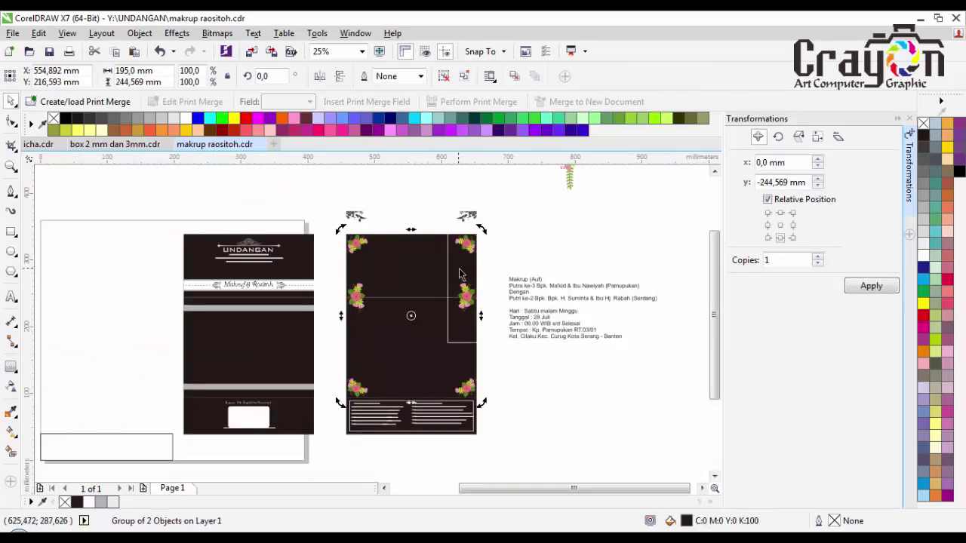
ctrl+click(422, 315)
scroll(433, 256, up, 3)
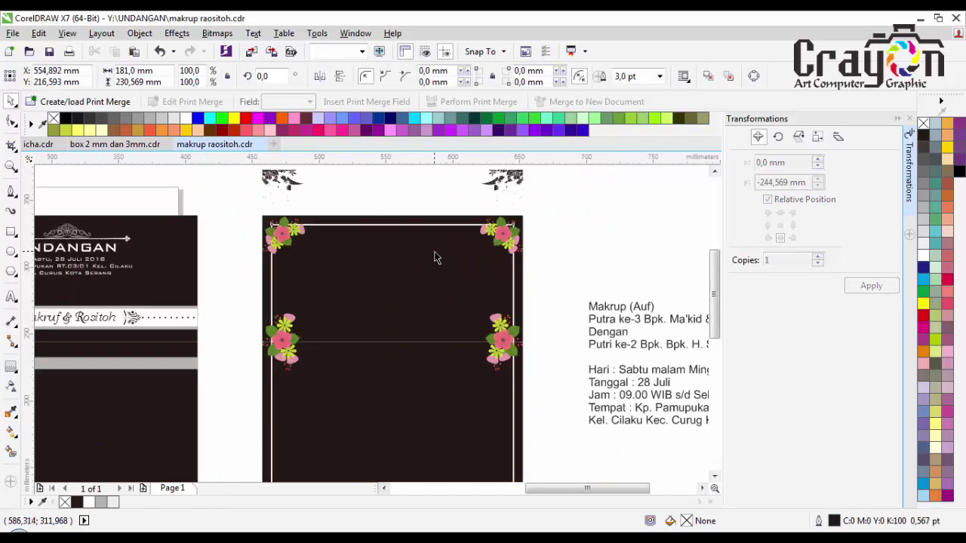
click(434, 258)
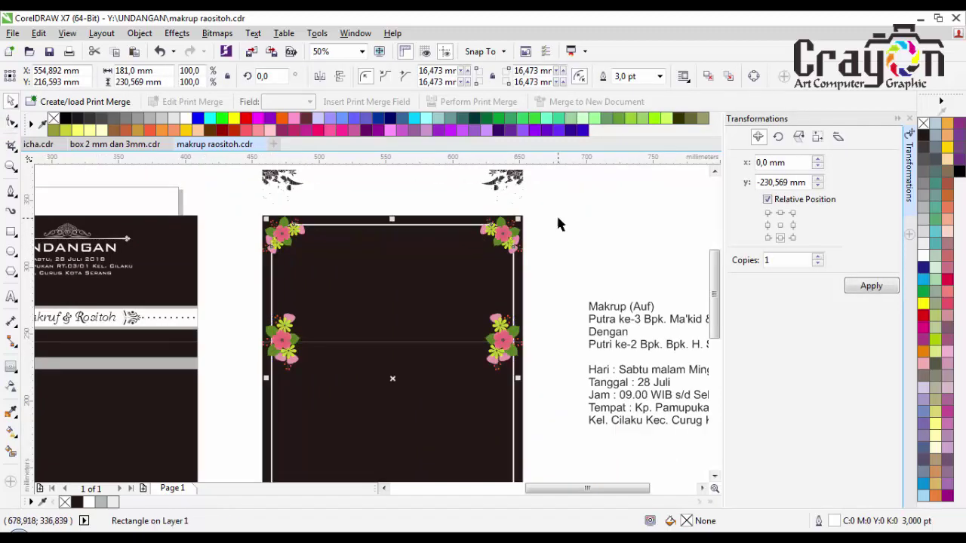
scroll(558, 223, up, 3)
scroll(528, 249, down, 3)
scroll(494, 274, down, 1)
scroll(529, 224, down, 1)
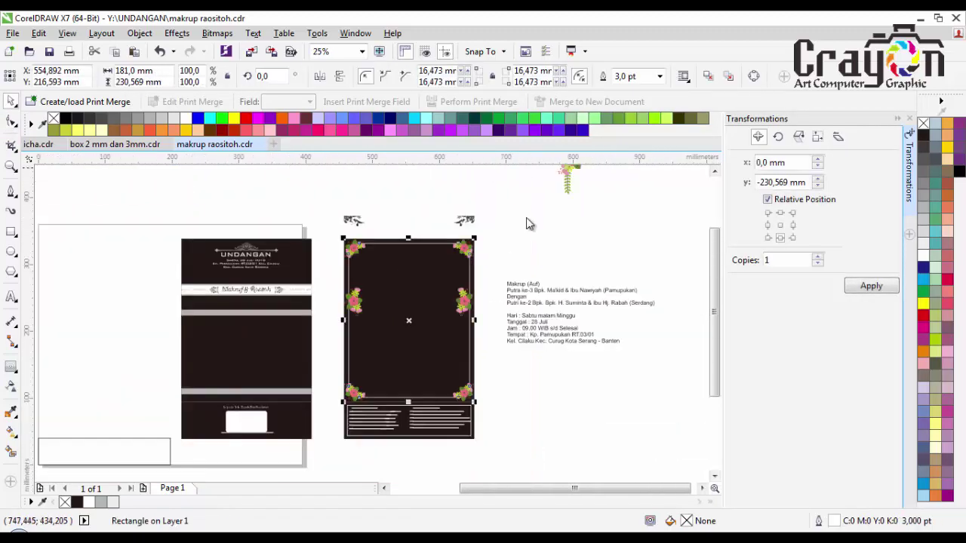
Set the frame's outline to a dotted line style in Outline Pen.
double_click(833, 516)
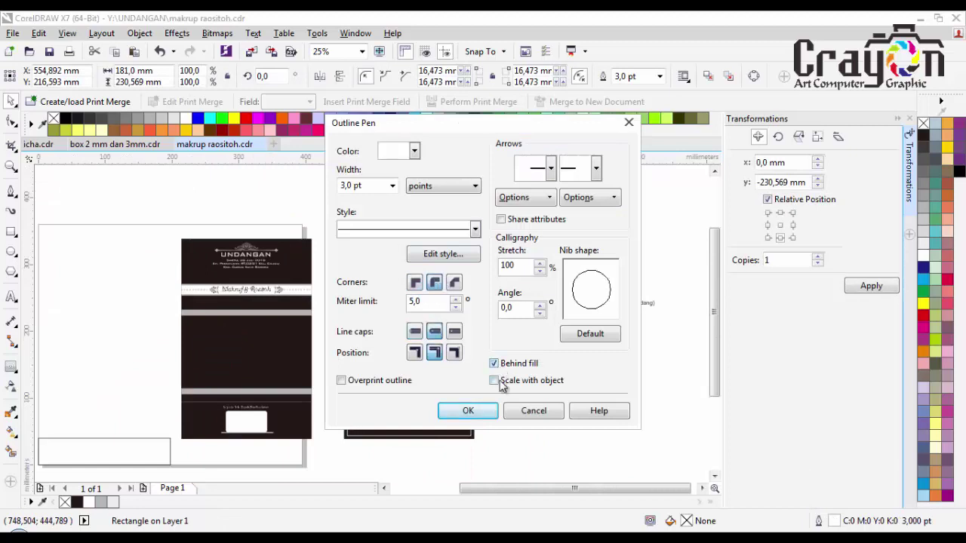
click(468, 411)
scroll(423, 437, up, 2)
scroll(423, 438, up, 2)
double_click(834, 521)
click(414, 229)
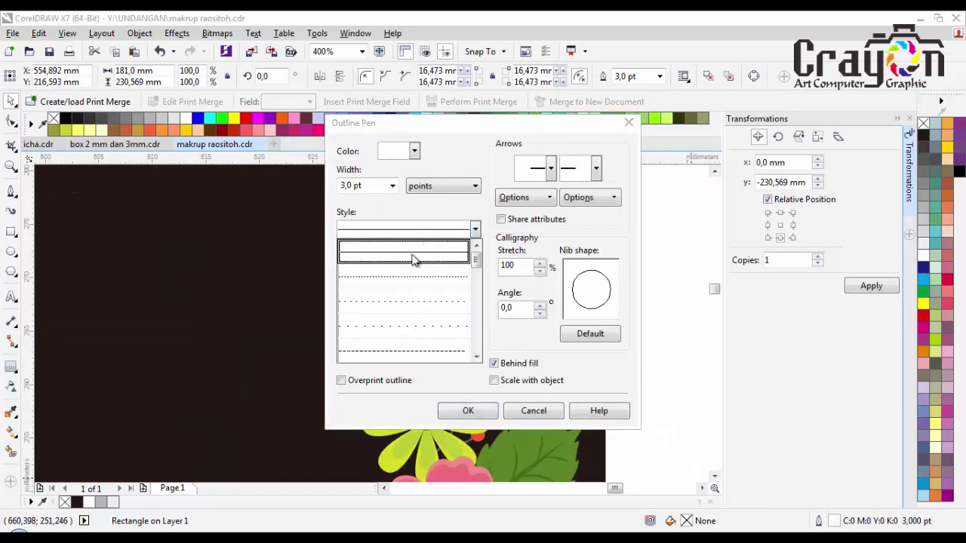
click(407, 302)
click(410, 229)
click(405, 286)
click(468, 410)
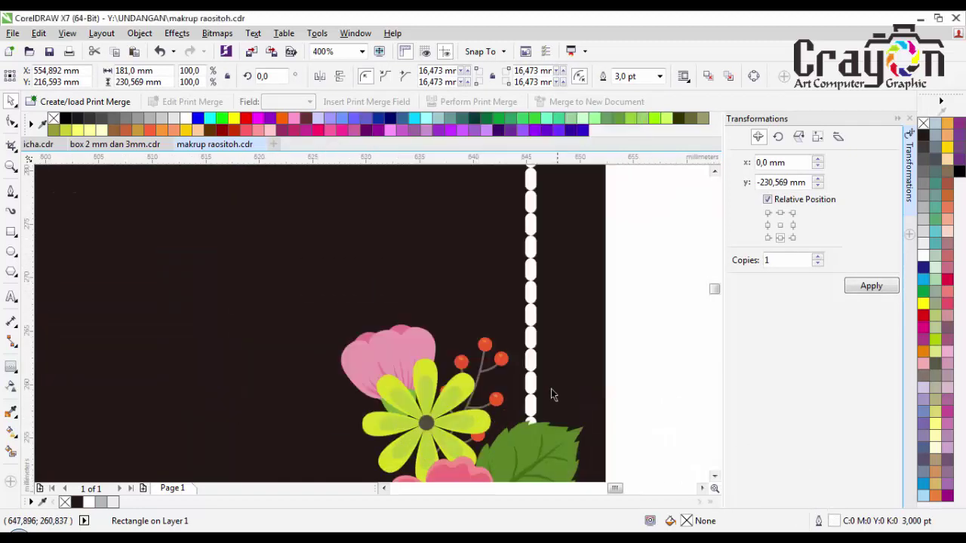
scroll(552, 394, down, 2)
double_click(834, 521)
click(414, 228)
click(405, 325)
click(467, 410)
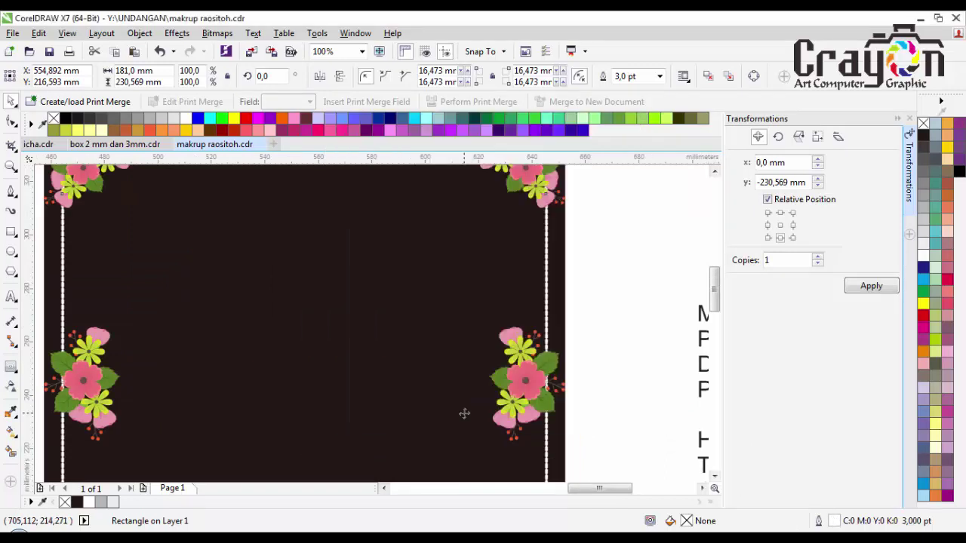
key(Escape)
scroll(469, 372, down, 2)
scroll(470, 372, up, 1)
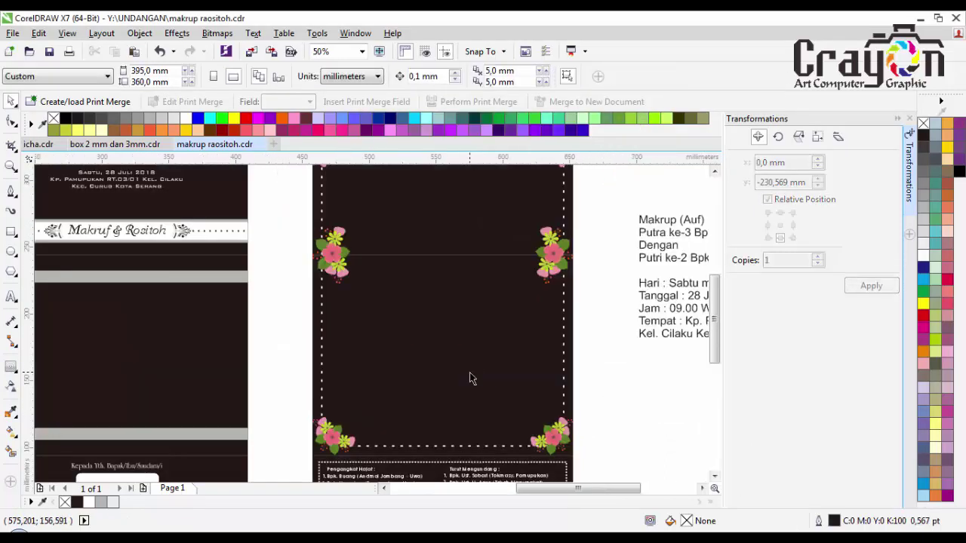
scroll(470, 372, down, 1)
click(304, 217)
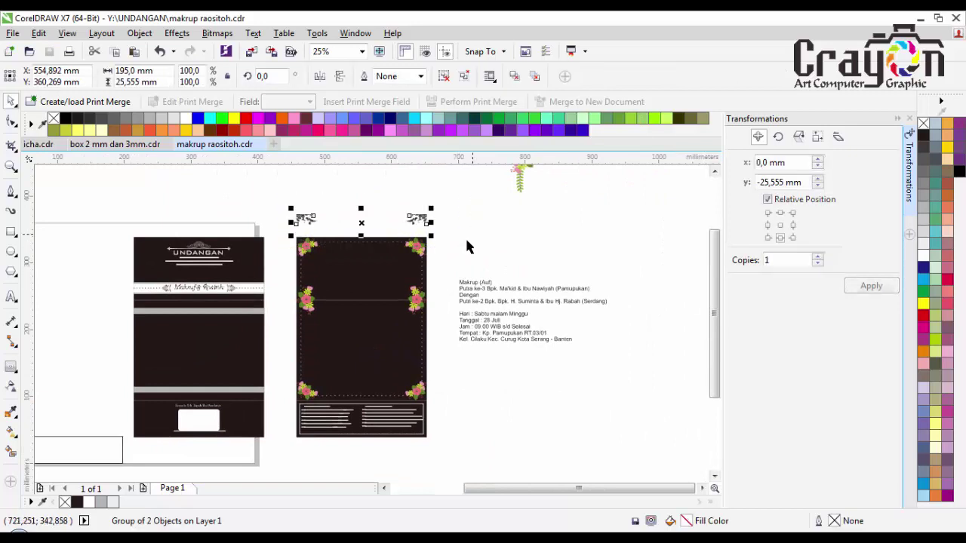
scroll(467, 288, down, 1)
scroll(422, 264, up, 1)
scroll(387, 290, down, 3)
click(383, 302)
scroll(383, 302, up, 2)
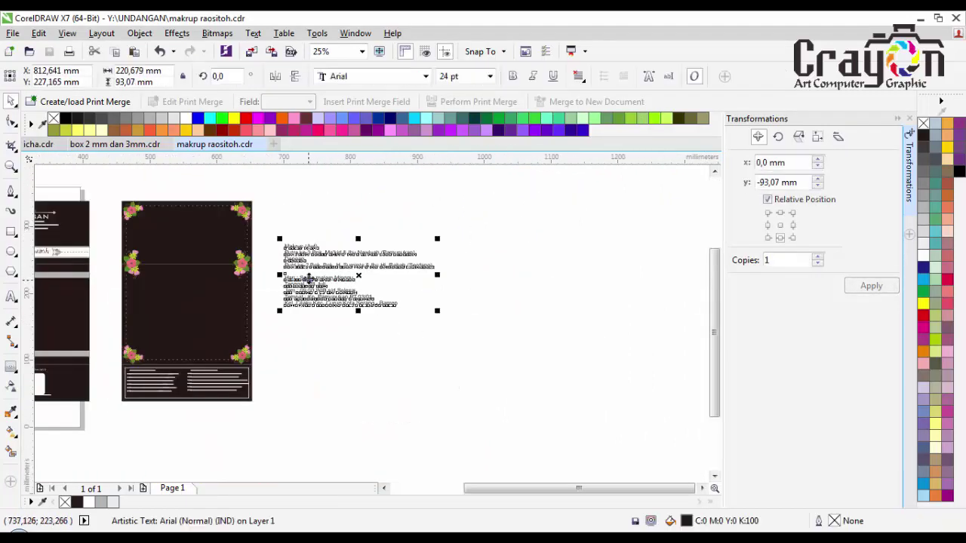
scroll(317, 302, up, 2)
key(F3)
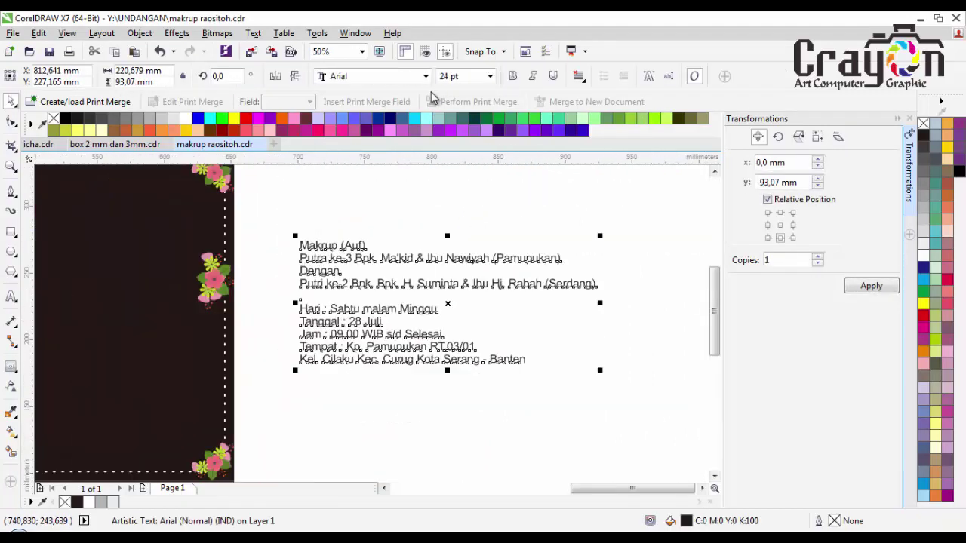
scroll(420, 300, down, 1)
scroll(317, 286, up, 1)
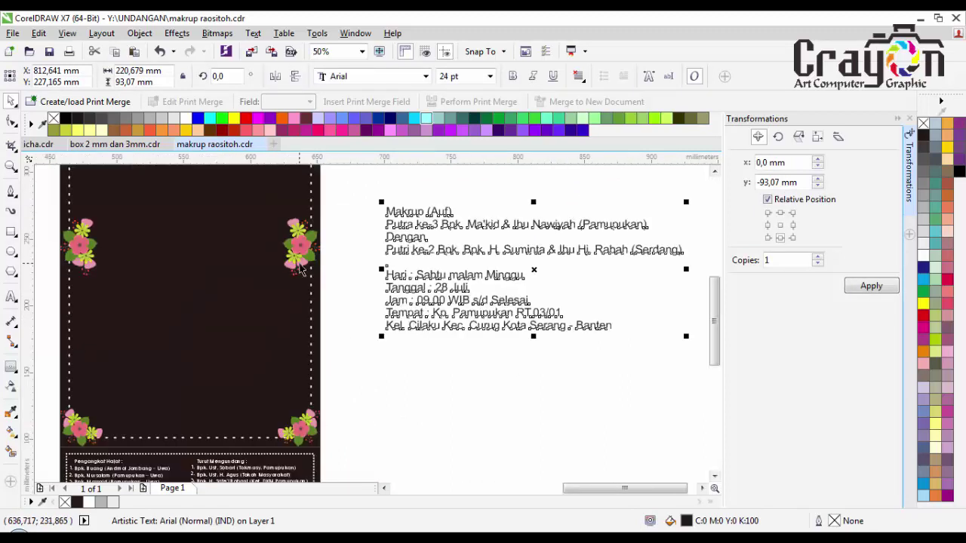
click(250, 279)
click(320, 295)
key(Escape)
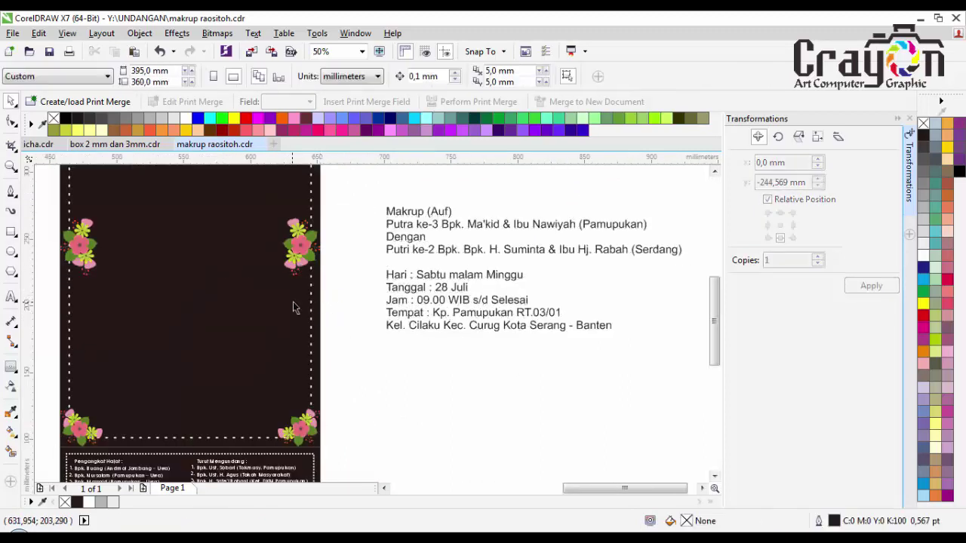
scroll(319, 300, up, 1)
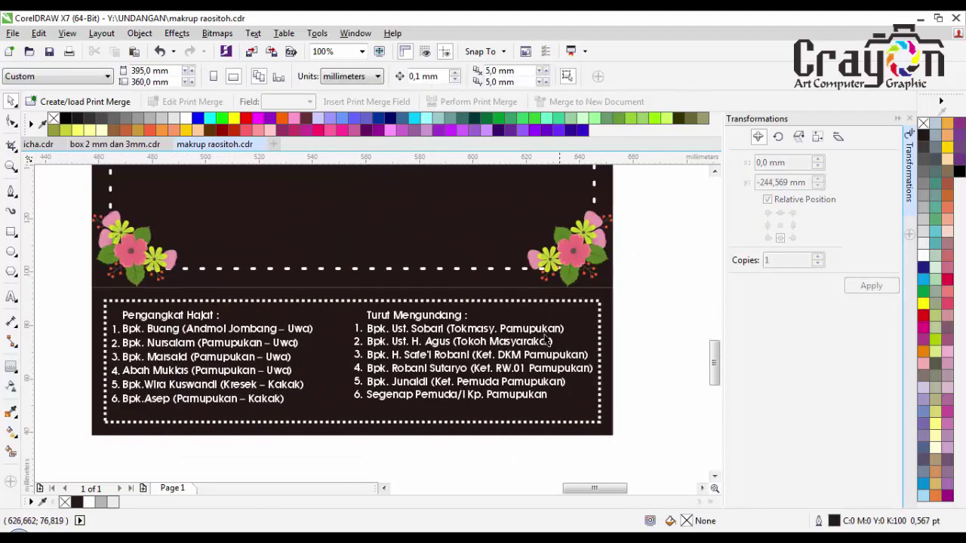
click(612, 305)
Fill the dotted guest-list box with the grey palette swatch.
click(615, 306)
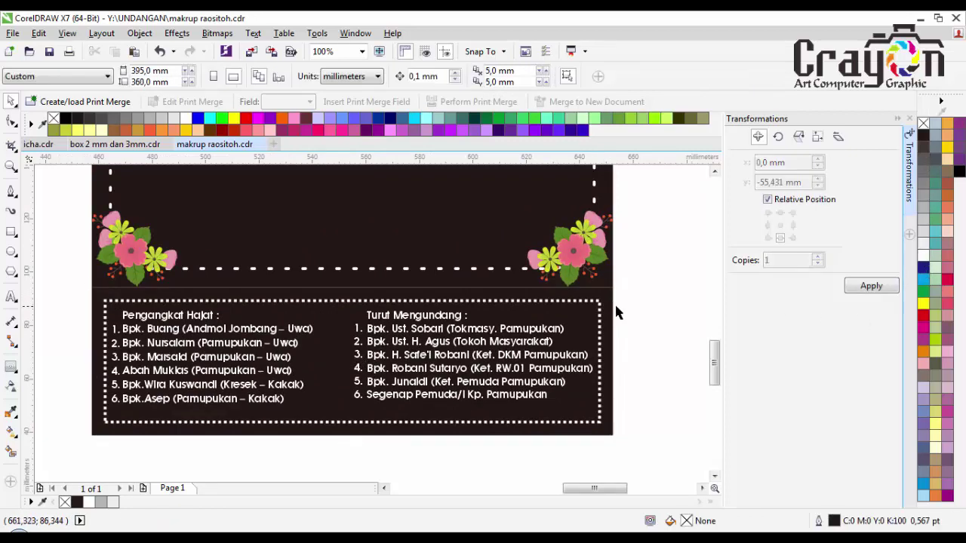
click(924, 181)
click(695, 305)
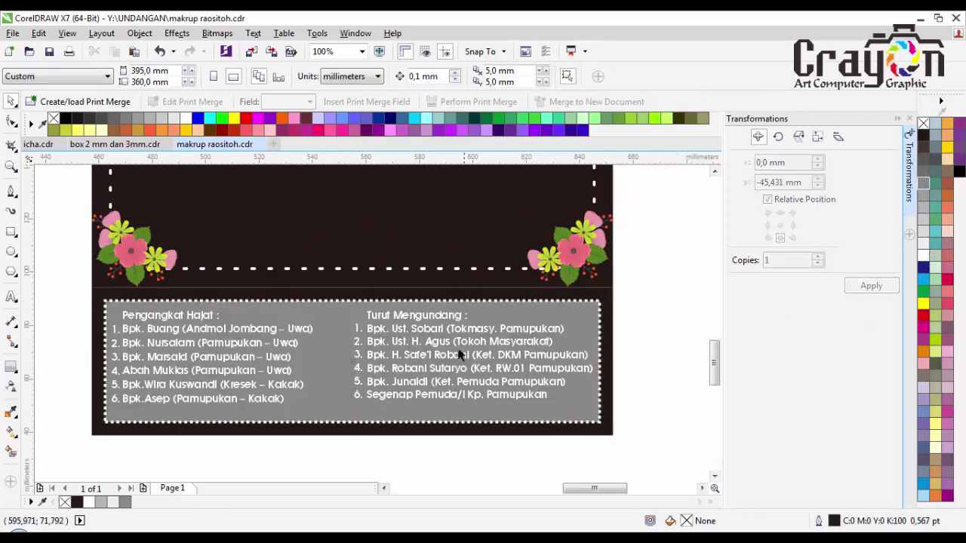
click(593, 313)
click(549, 309)
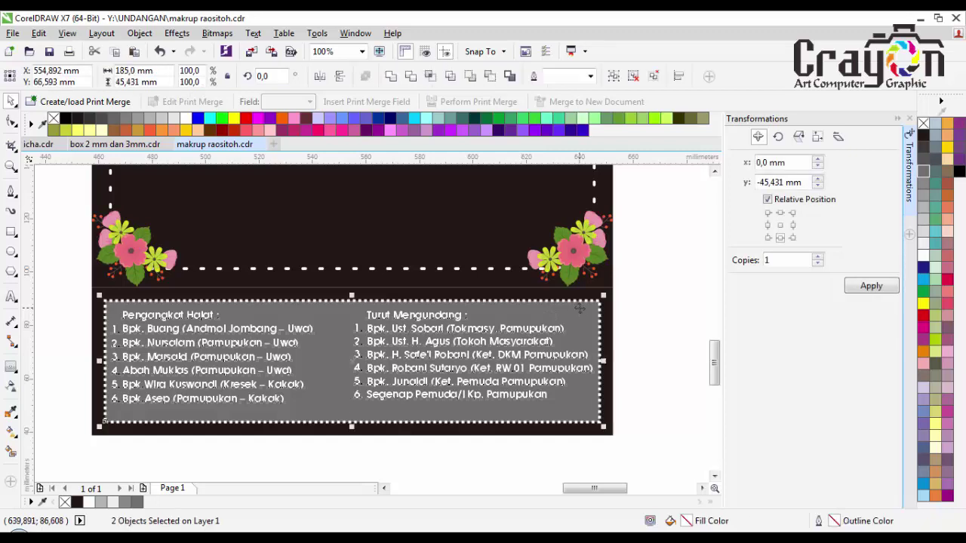
click(633, 305)
scroll(528, 362, down, 2)
scroll(527, 413, up, 2)
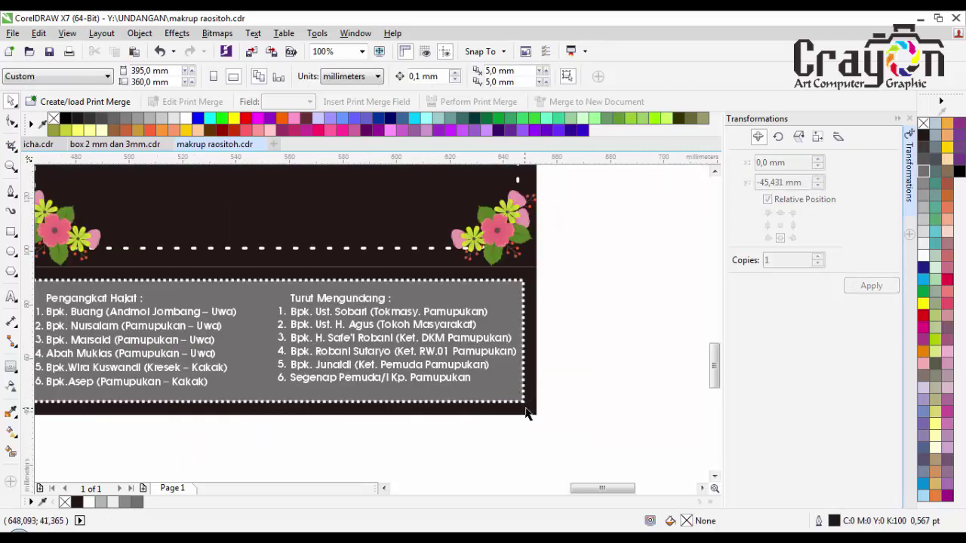
Place a copy of the lower flower clusters at the box's bottom.
click(494, 257)
drag(503, 375, 503, 376)
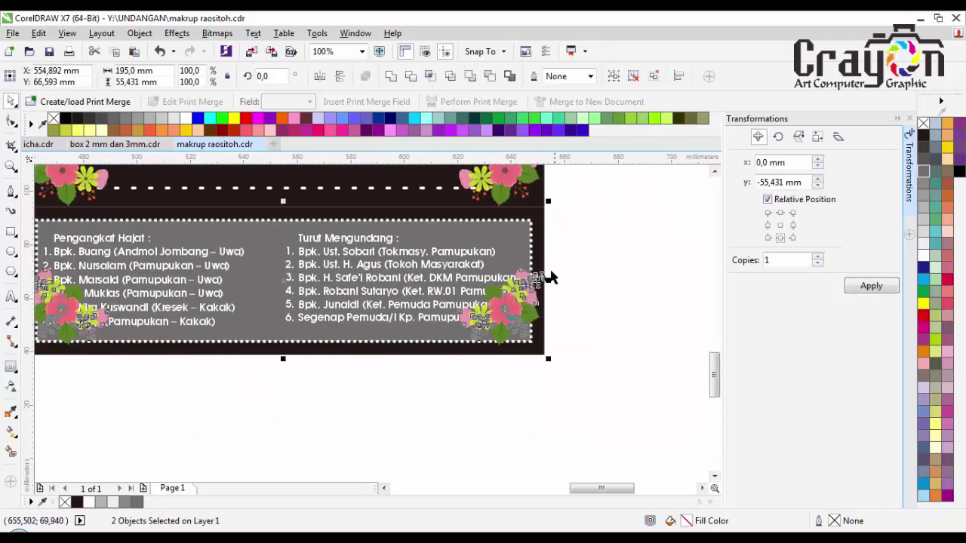
scroll(528, 354, down, 2)
scroll(538, 332, up, 2)
Open the UDIN.cdr invitation file from the UNDANGAN folder.
scroll(540, 332, down, 1)
scroll(519, 261, down, 1)
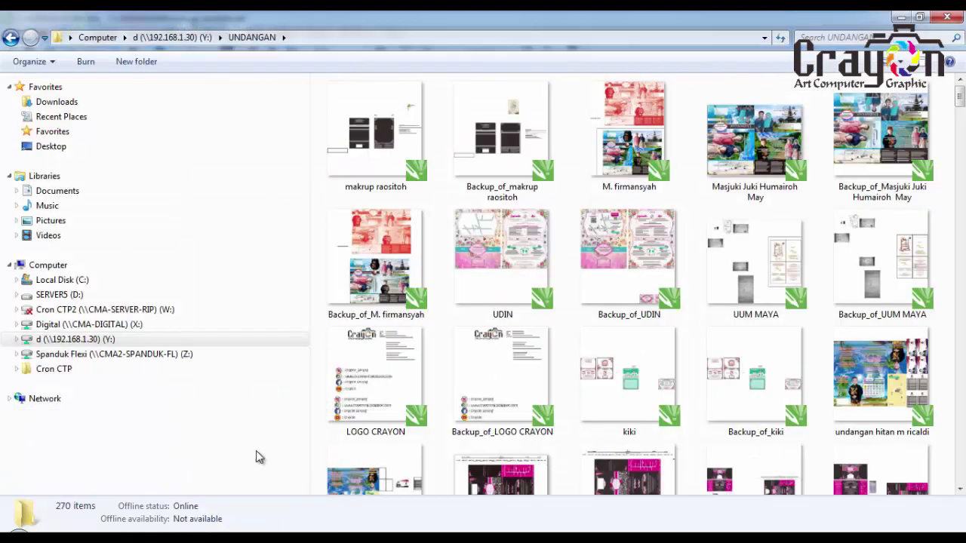
click(501, 294)
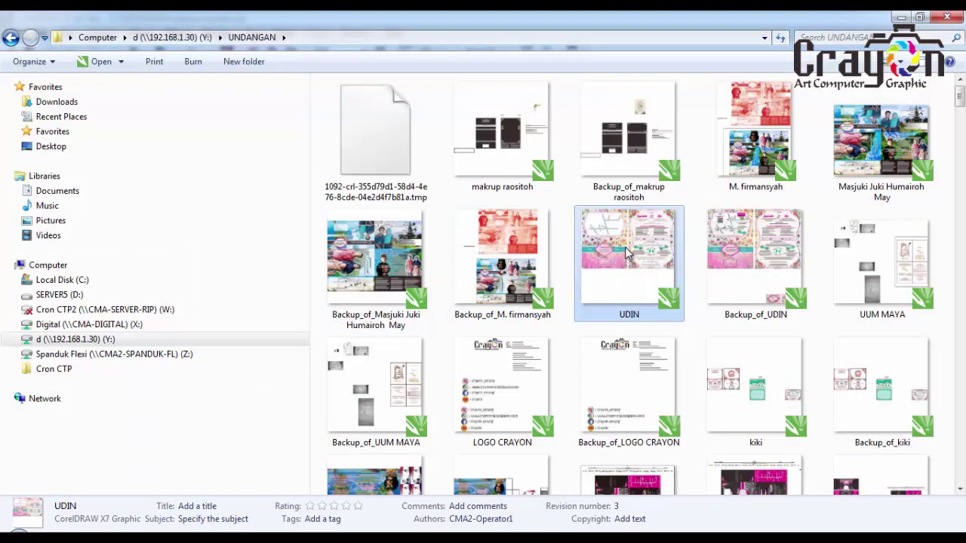
double_click(625, 255)
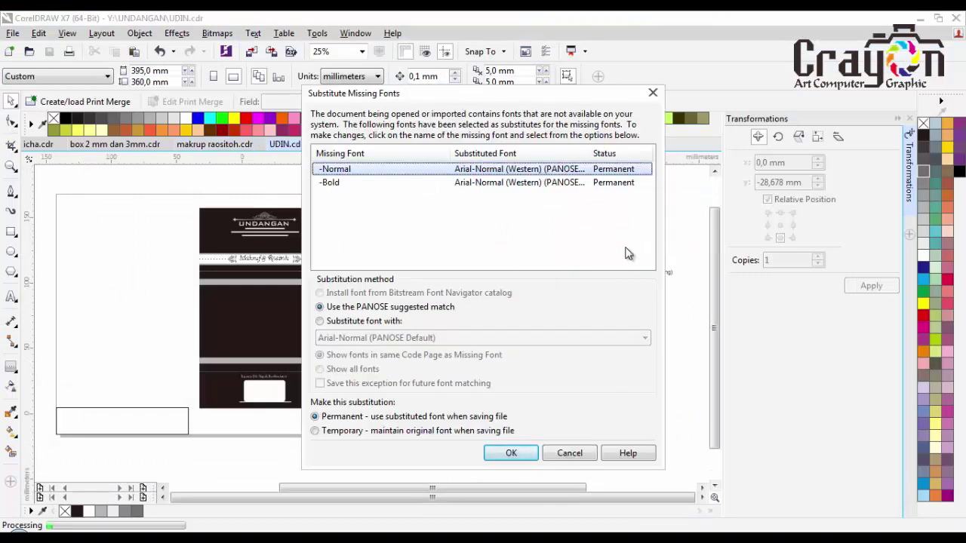
Accept the substitute fonts, then pan to the UDIN inner page and select its text objects.
click(510, 456)
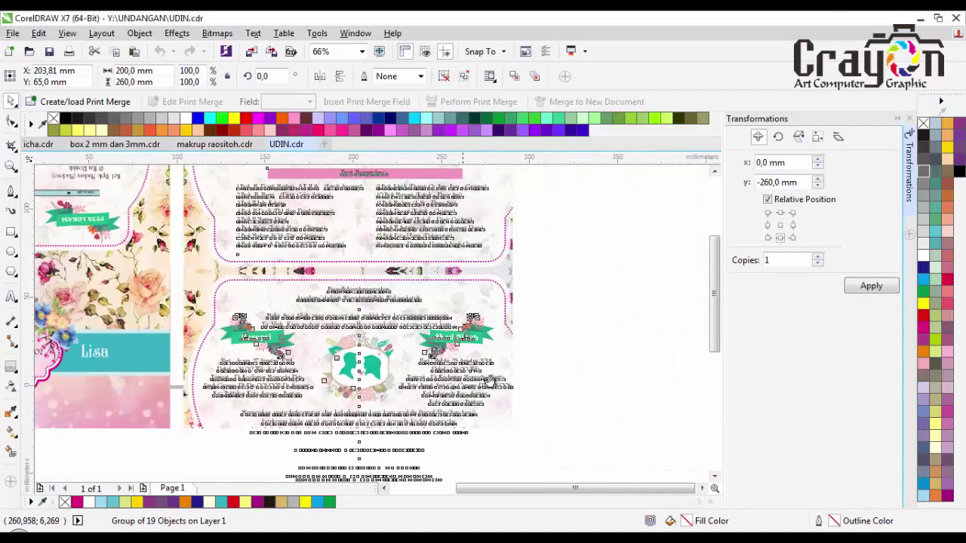
mouse_move(604, 436)
mouse_down()
mouse_move(540, 222)
mouse_move(529, 128)
mouse_up()
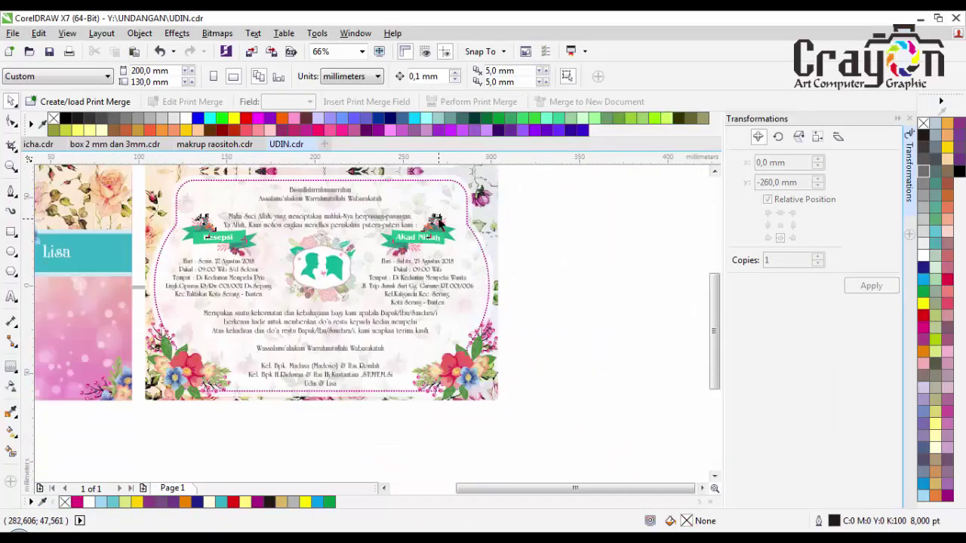
drag(516, 181, 306, 243)
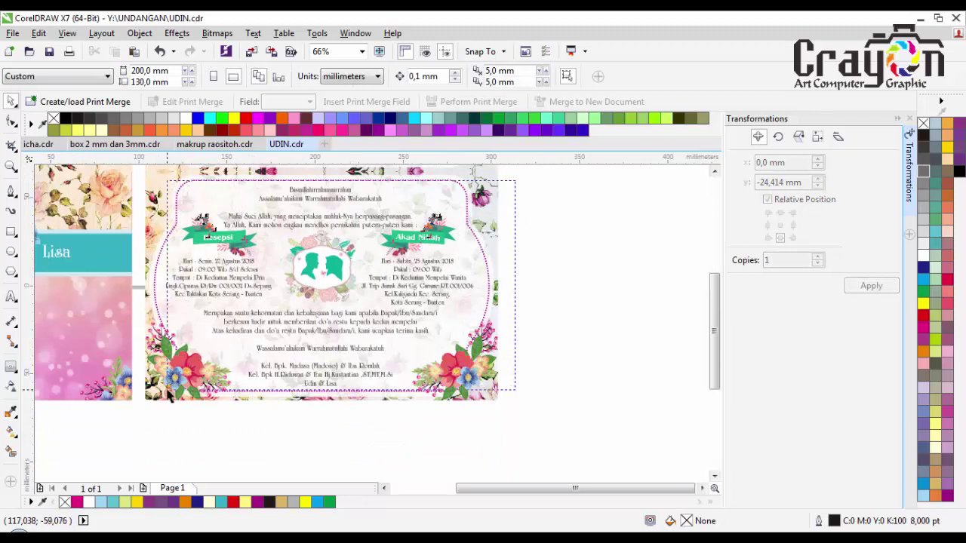
drag(158, 392, 180, 383)
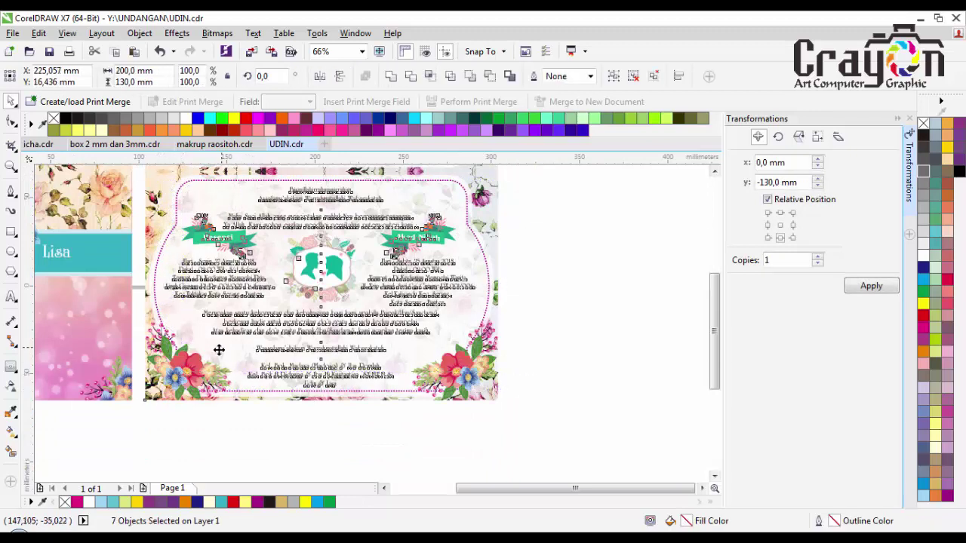
scroll(219, 350, down, 1)
scroll(264, 340, down, 1)
scroll(324, 336, down, 1)
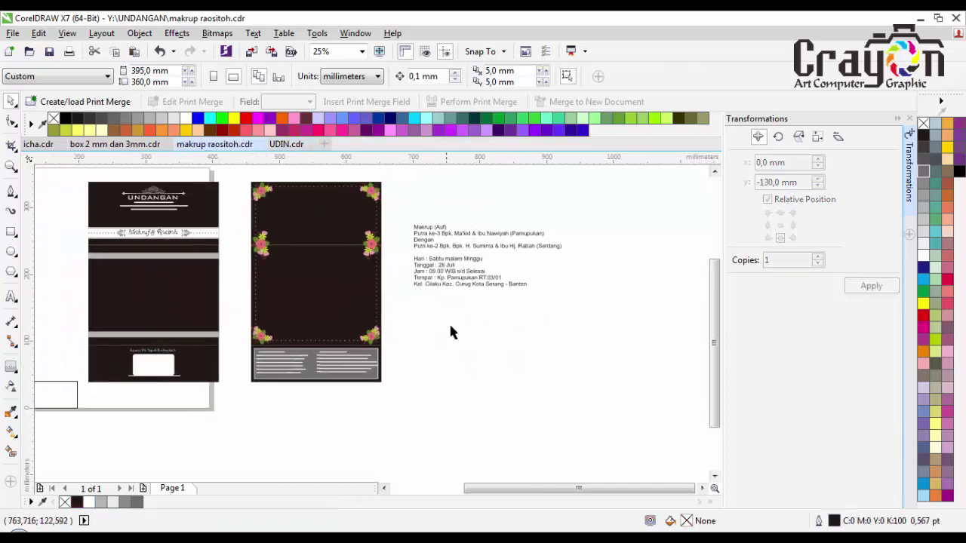
Drag the UDIN.cdr floral card objects into the makrup raositoh invitation file.
mouse_move(206, 144)
mouse_down()
mouse_move(291, 349)
mouse_move(442, 351)
mouse_up()
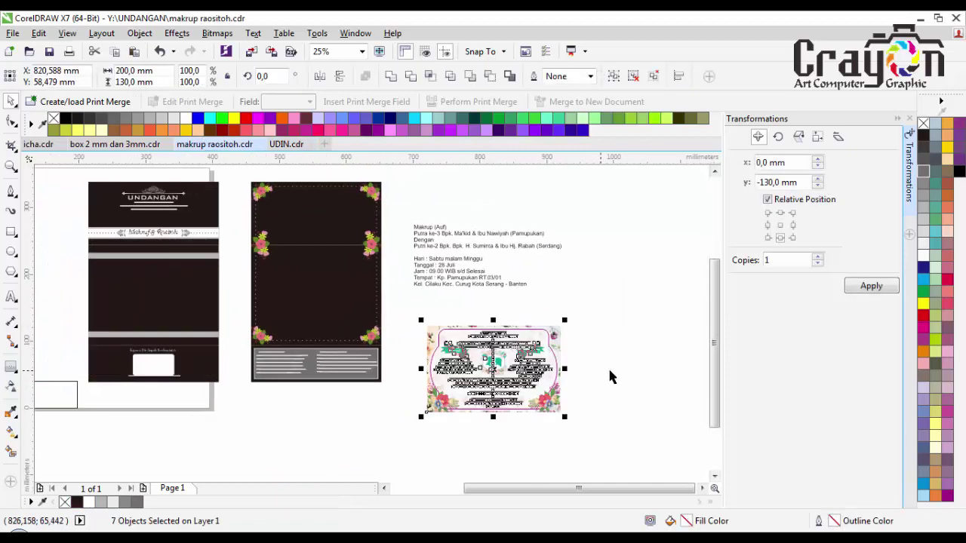
ctrl+click(554, 401)
drag(491, 380, 425, 360)
key(ctrl+z)
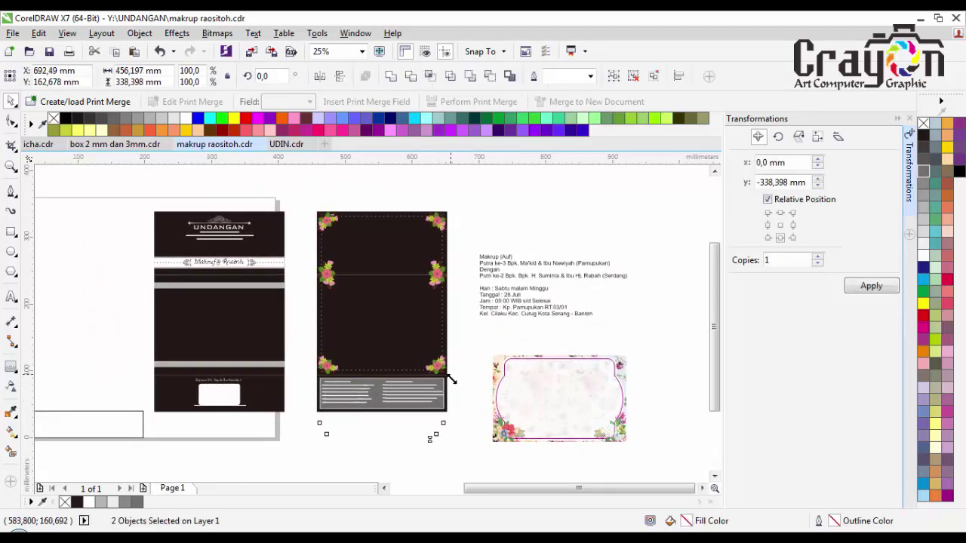
Pull the pink scalloped frame out beside the dark card and remove its flower group.
drag(517, 279, 317, 424)
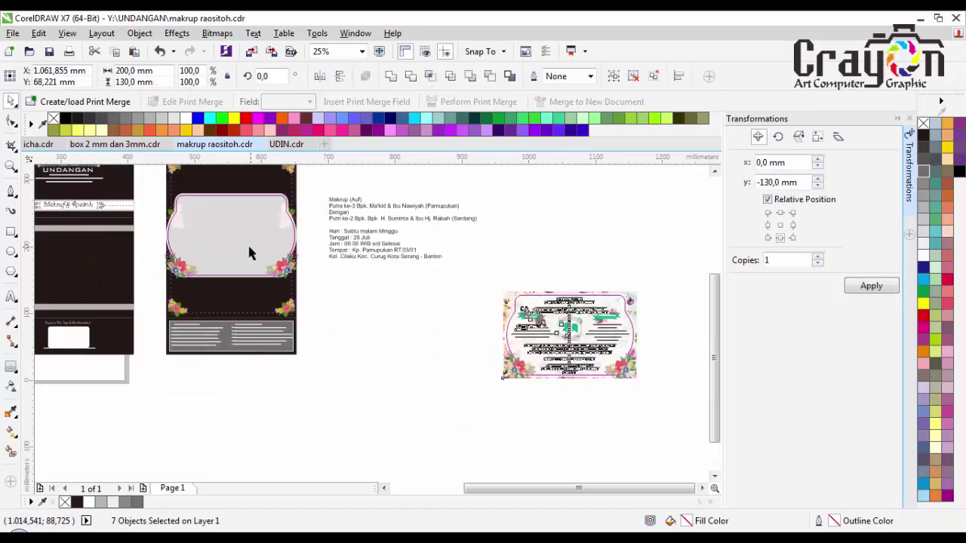
drag(247, 242, 397, 327)
click(328, 349)
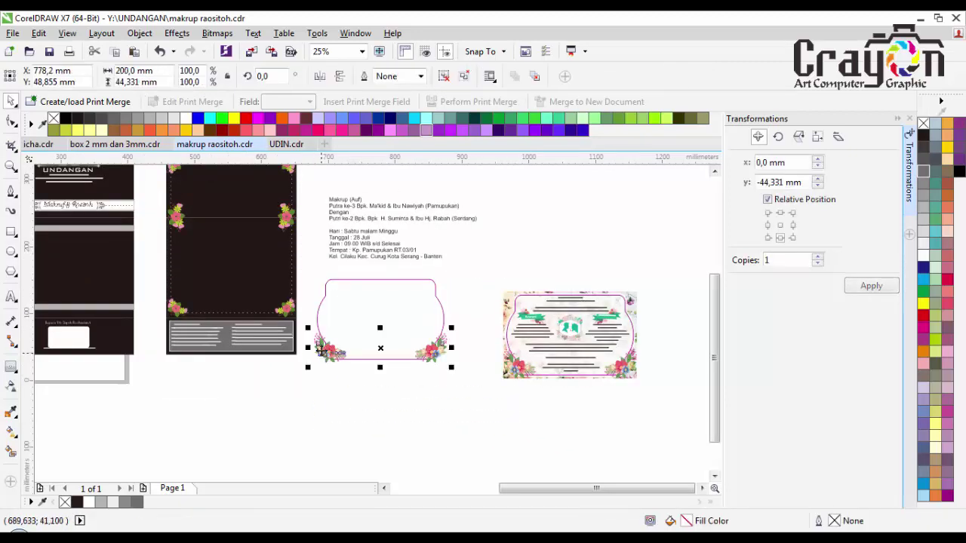
click(170, 306)
drag(385, 351, 386, 352)
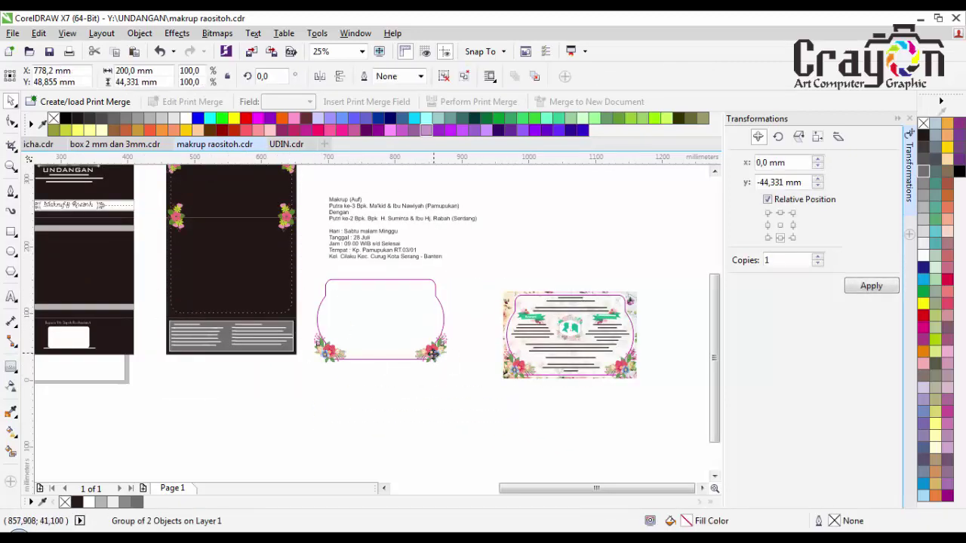
key(ctrl+z)
key(ctrl+z)
Zoom in and select the dark card's lower corner flower.
click(305, 351)
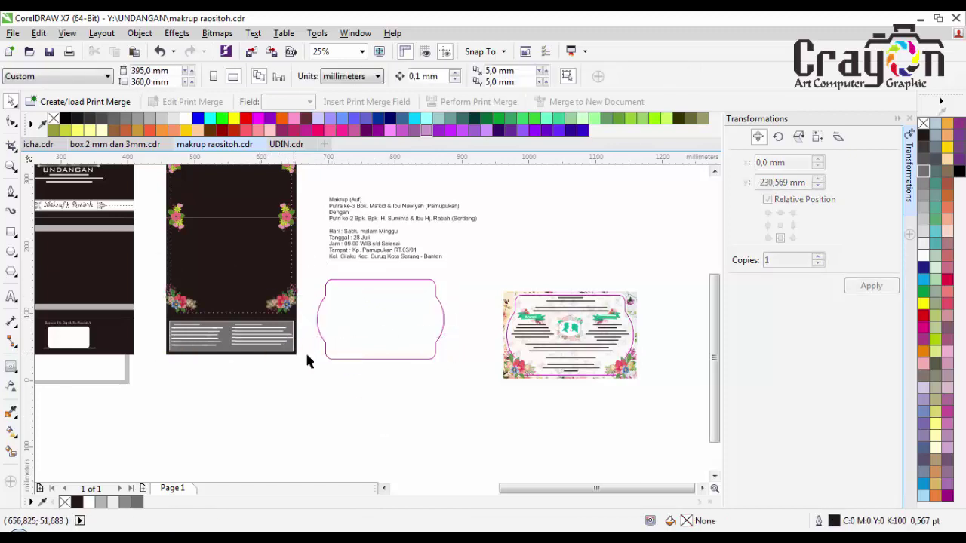
scroll(301, 332, up, 2)
click(293, 309)
scroll(370, 270, down, 1)
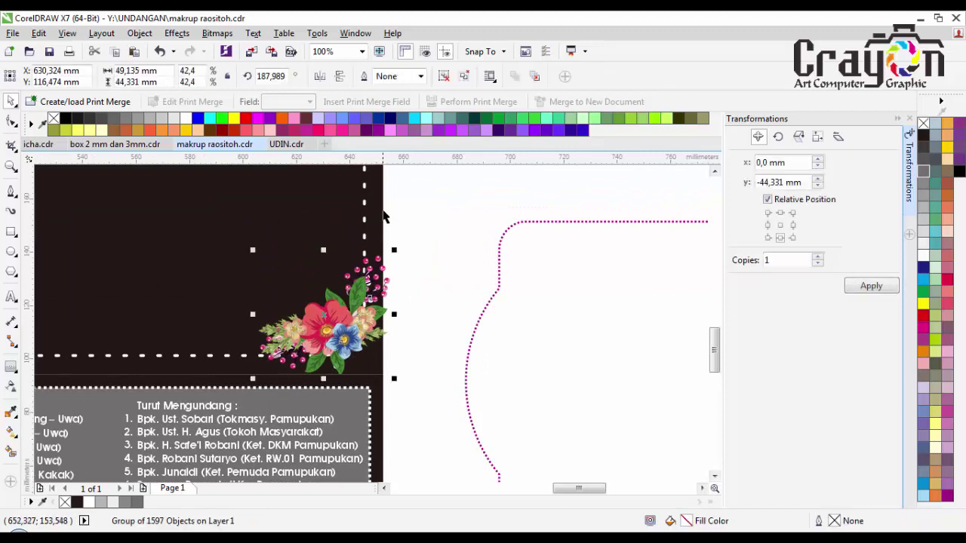
drag(228, 179, 334, 256)
scroll(334, 257, down, 1)
scroll(543, 249, down, 2)
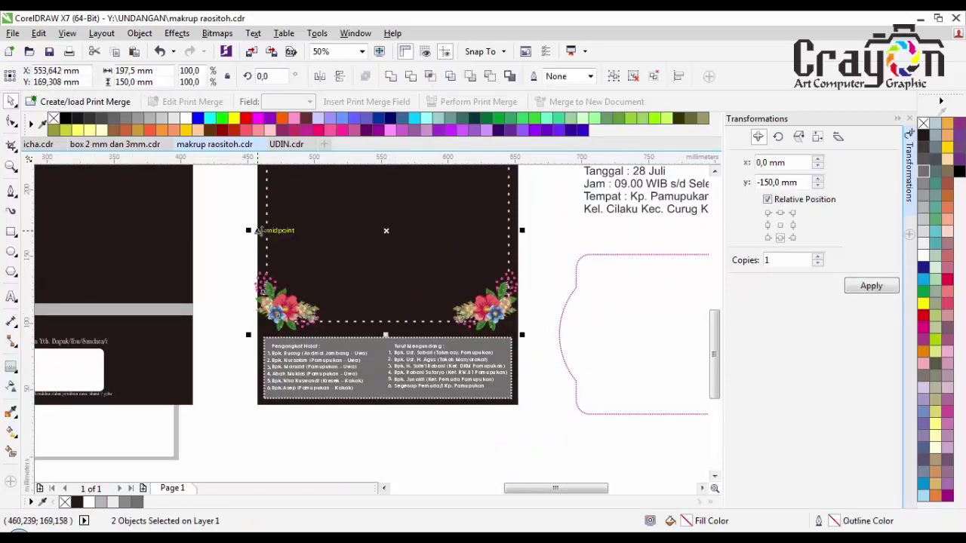
click(295, 253)
click(369, 330)
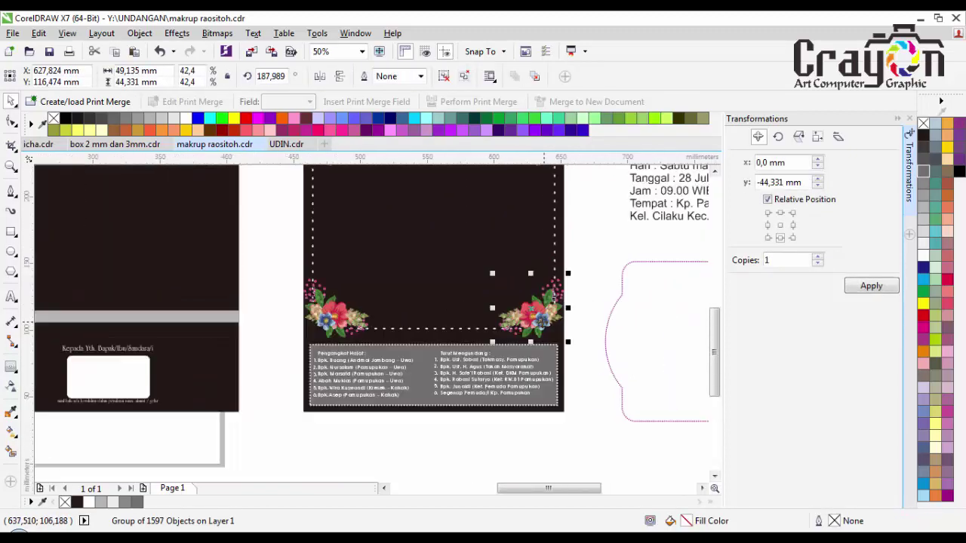
scroll(476, 357, down, 1)
click(474, 358)
scroll(477, 309, up, 1)
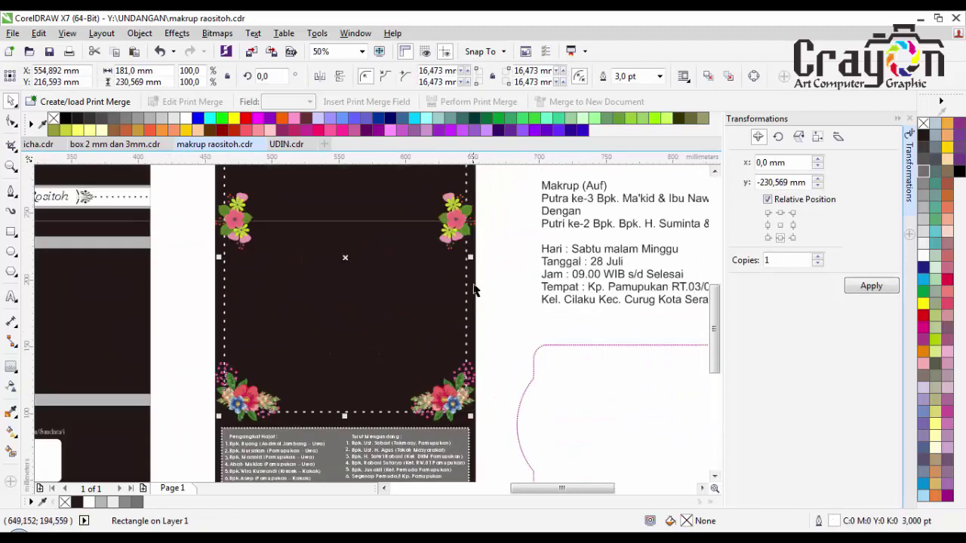
click(11, 367)
Add an inside contour to the dark card rectangle and separate out its inner rectangle.
drag(223, 320, 362, 158)
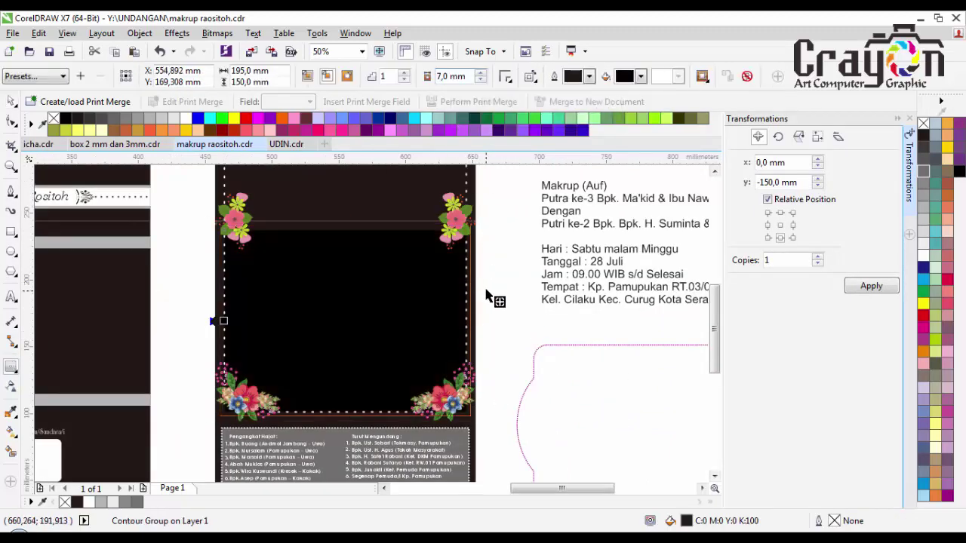
key(space)
click(386, 265)
scroll(359, 262, down, 2)
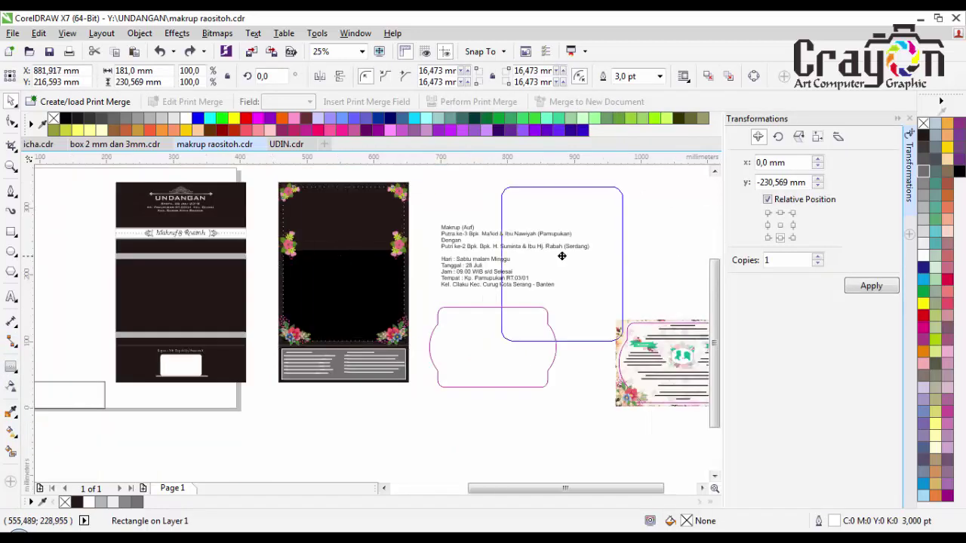
click(307, 287)
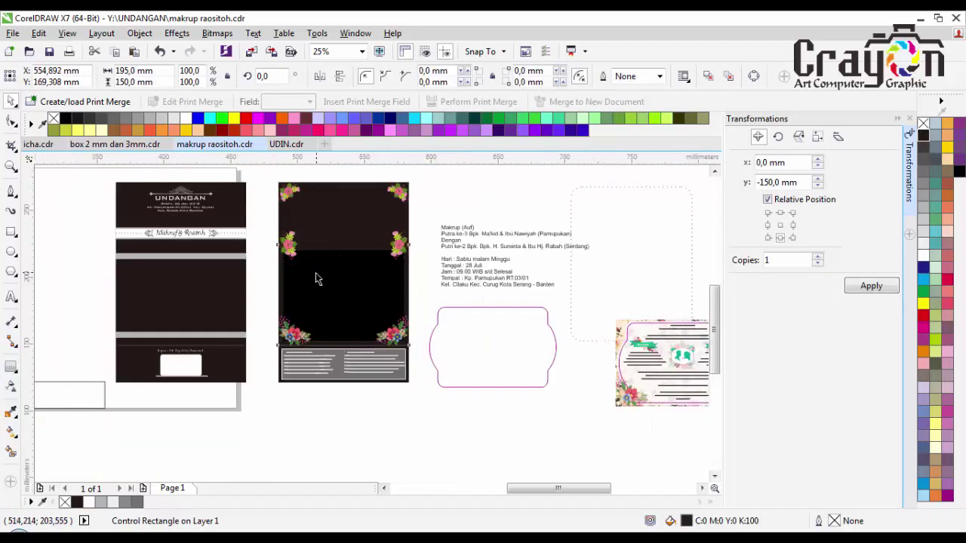
scroll(317, 276, up, 2)
key(space)
Round the inner rectangle's corners, fill it black and give it a 3 pt white outline.
key(F10)
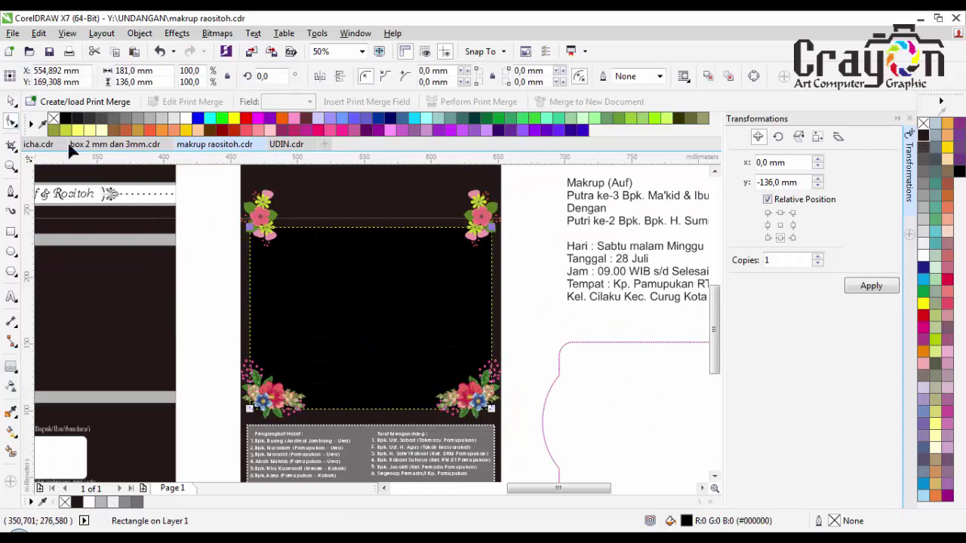
drag(254, 251, 255, 235)
key(space)
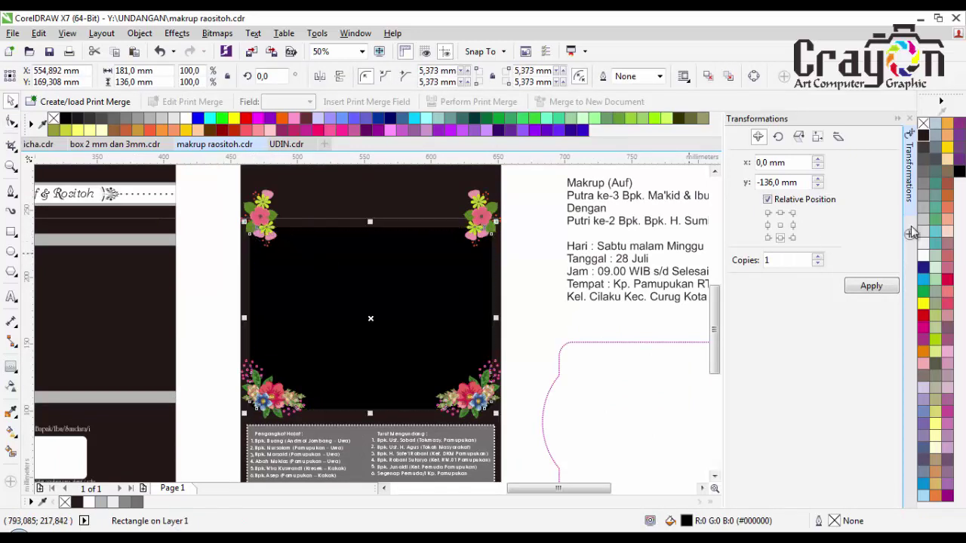
click(922, 244)
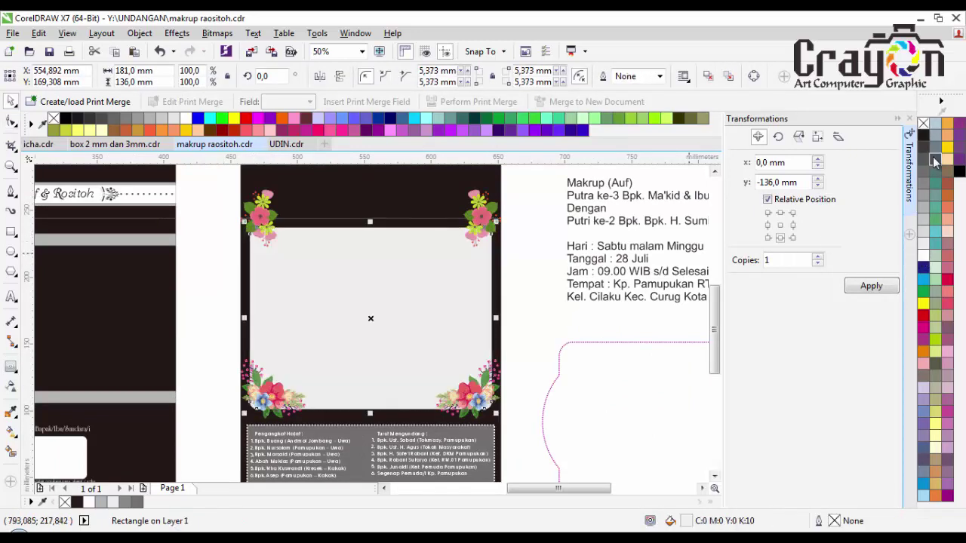
right_click(935, 161)
click(922, 161)
click(923, 131)
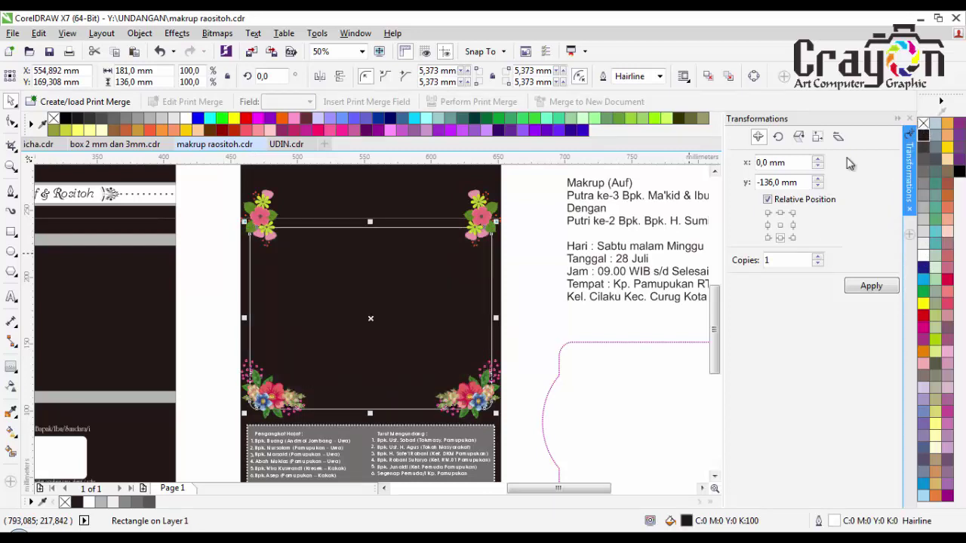
click(659, 76)
click(630, 117)
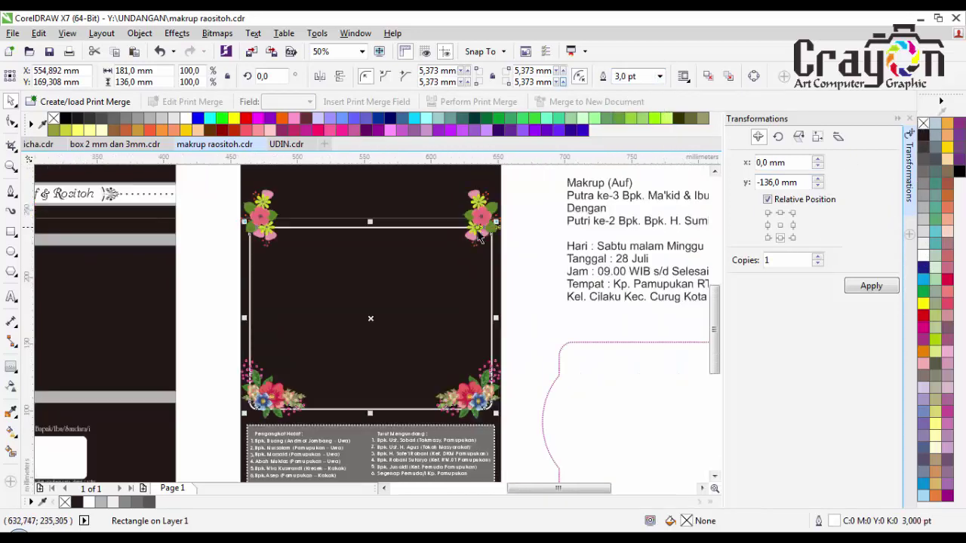
Group the left and right bottom corner flowers together.
click(503, 319)
click(481, 397)
shift+click(289, 397)
key(ctrl+g)
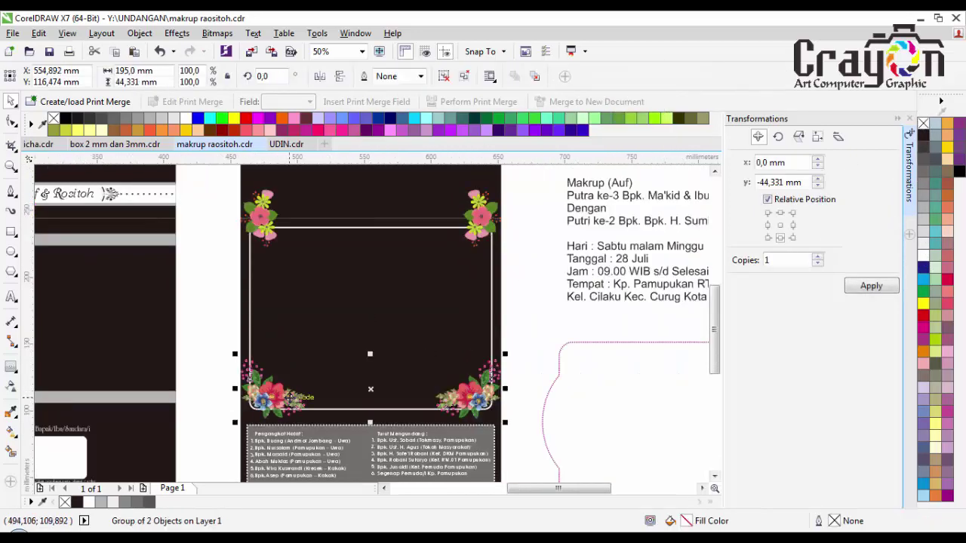
scroll(163, 276, up, 3)
scroll(175, 280, down, 3)
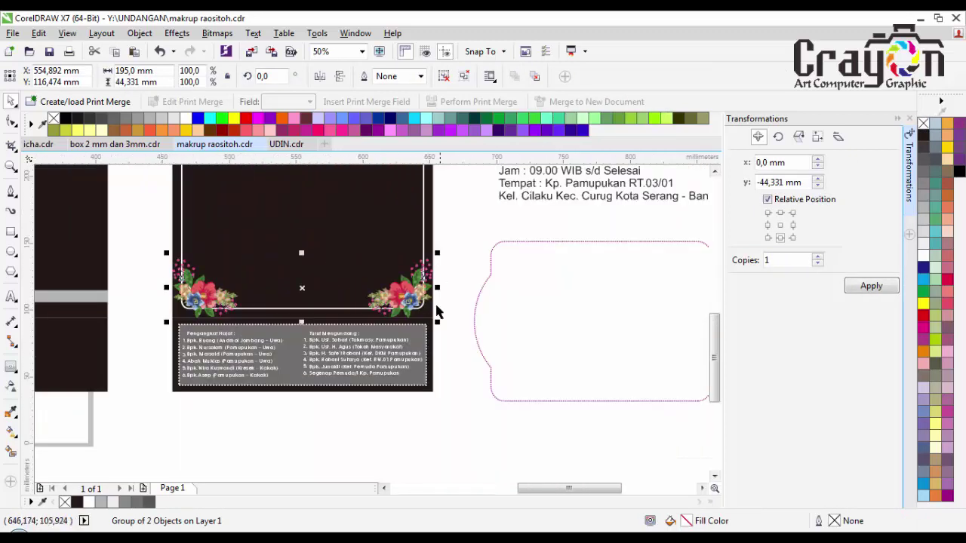
Nudge the right corner flower lower and ungroup the two corner flowers.
ctrl+click(408, 291)
scroll(408, 291, up, 1)
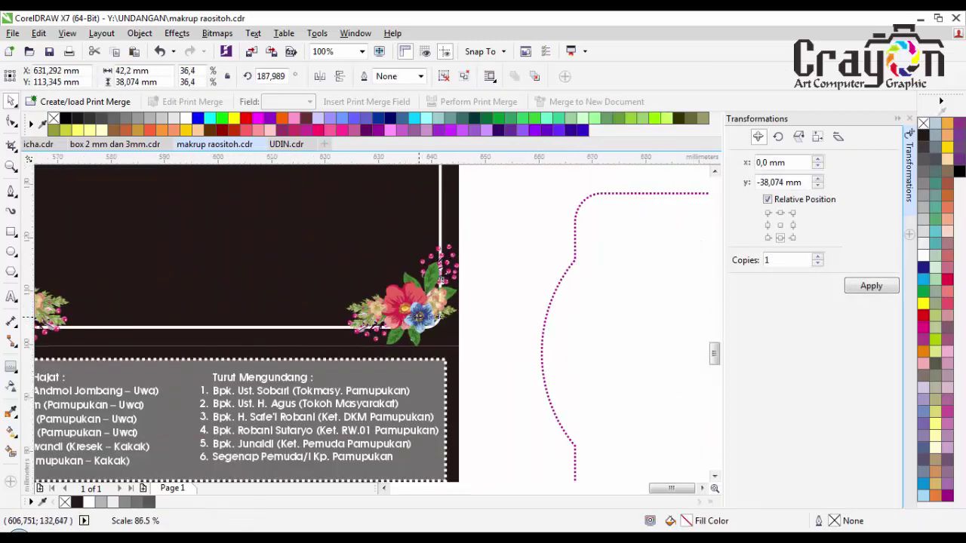
scroll(462, 241, up, 1)
drag(462, 243, 464, 248)
click(464, 249)
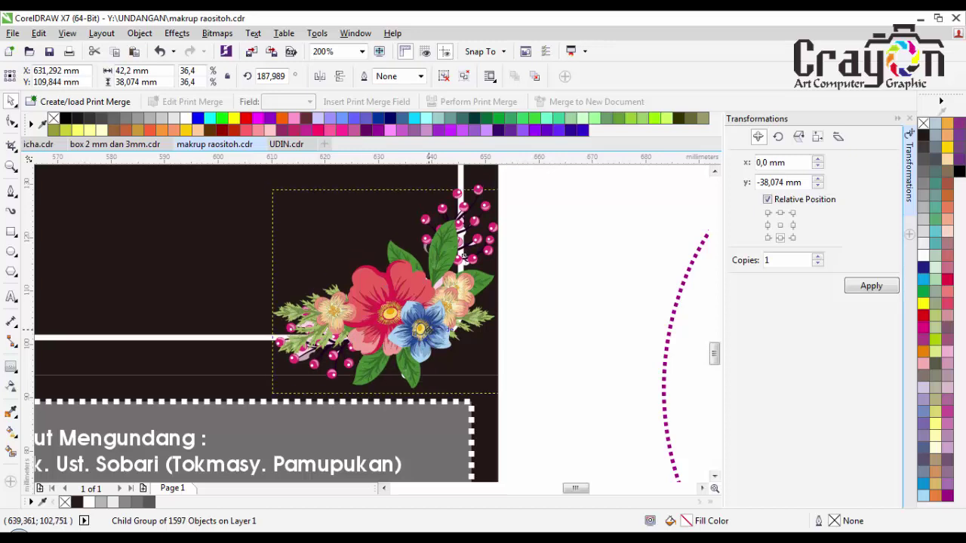
scroll(453, 257, down, 2)
click(449, 76)
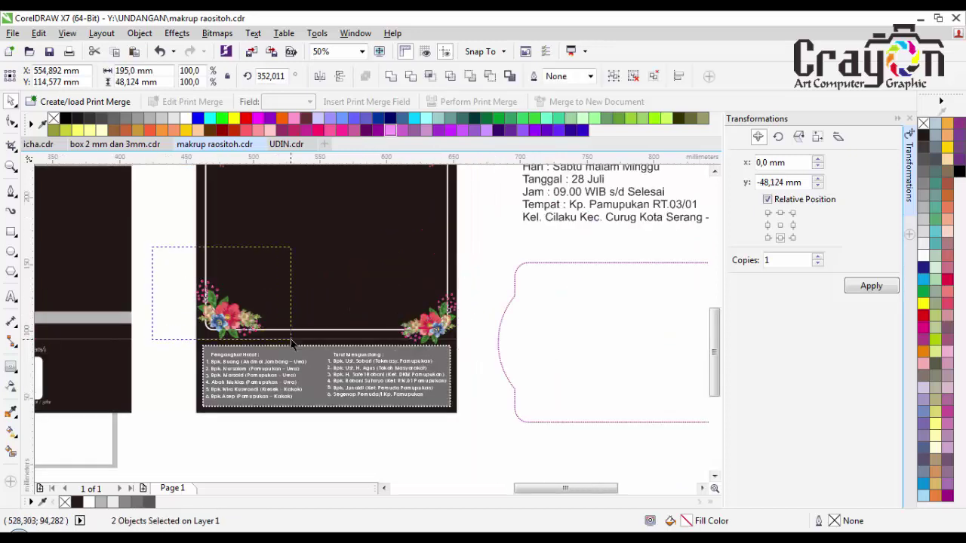
Enlarge the right corner flower, mirror it and rotate it about 82° into the panel corner.
click(426, 320)
scroll(357, 258, up, 2)
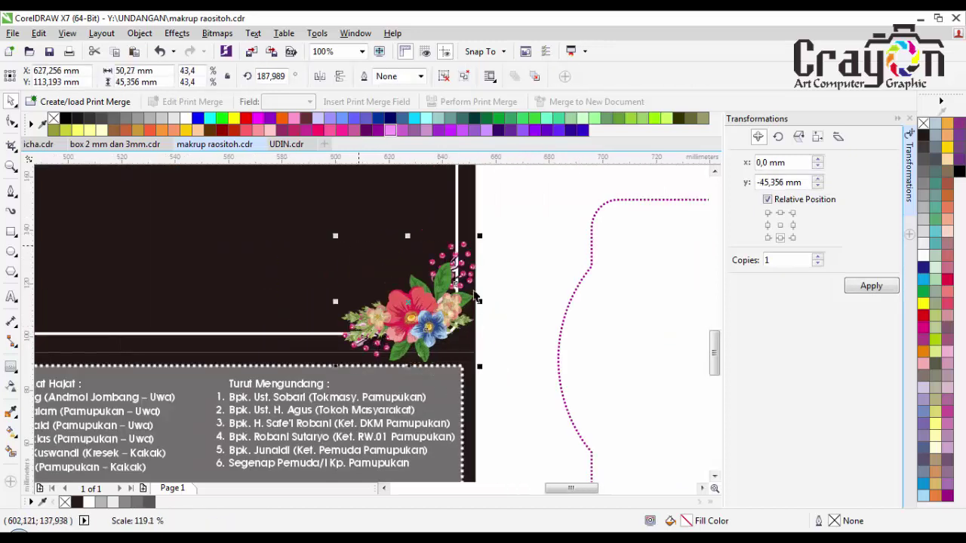
drag(357, 257, 335, 246)
click(320, 77)
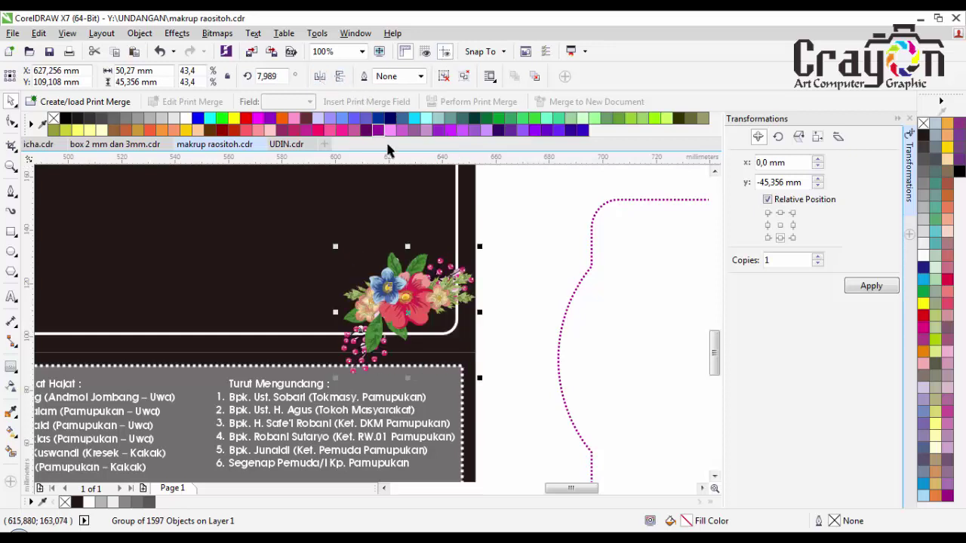
click(338, 77)
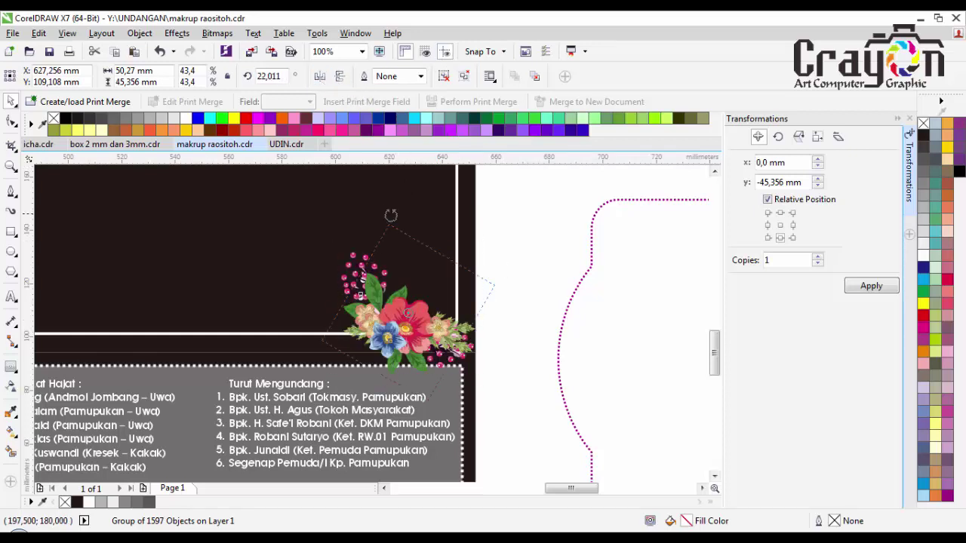
drag(391, 216, 340, 242)
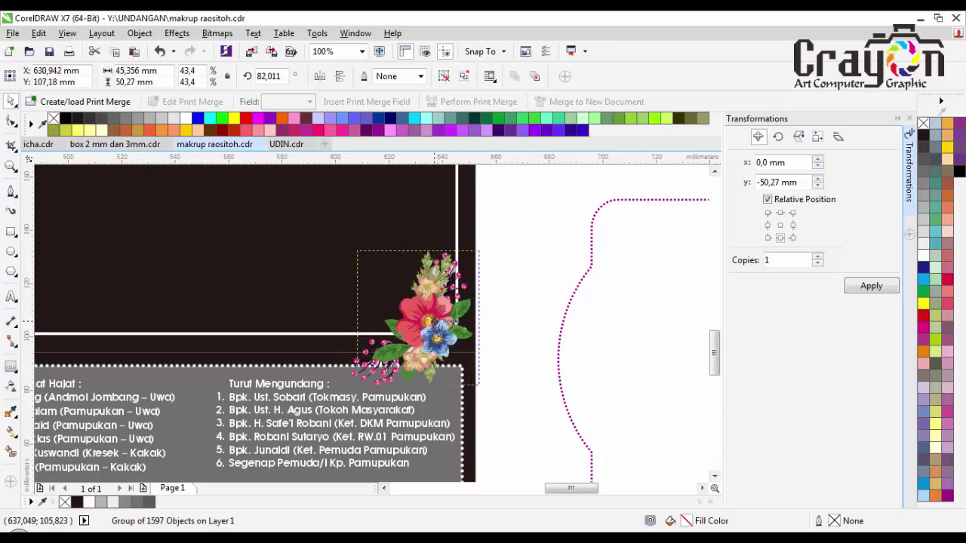
scroll(543, 252, left, 2)
click(480, 306)
scroll(480, 306, down, 2)
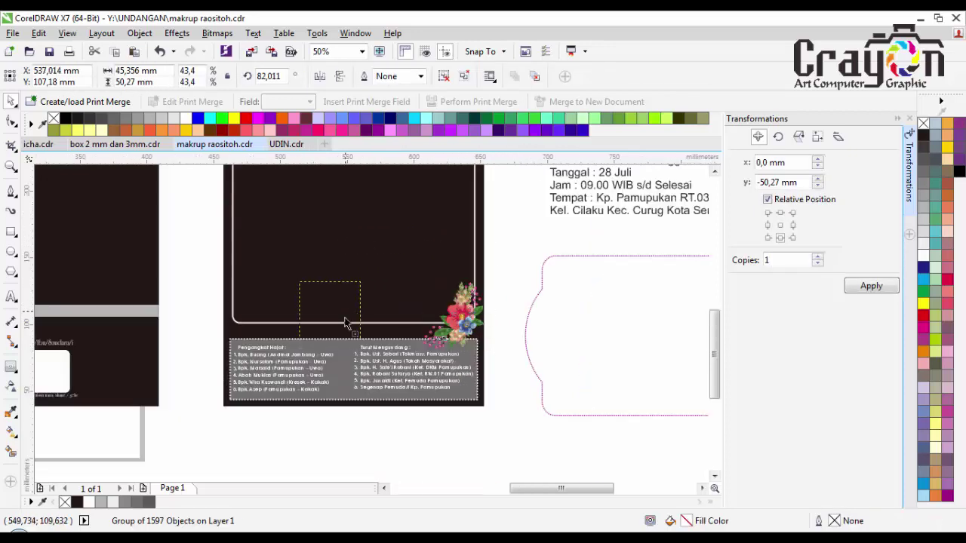
click(319, 77)
Place the mirrored left flower over the panel's lower-left corner and select both bouquets.
drag(309, 301, 226, 298)
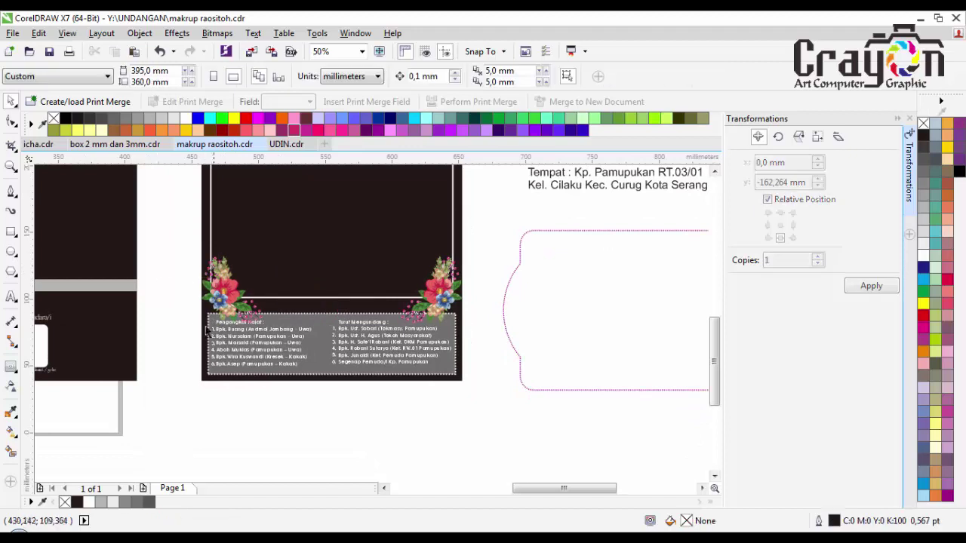
scroll(248, 299, up, 4)
click(248, 300)
scroll(248, 300, down, 2)
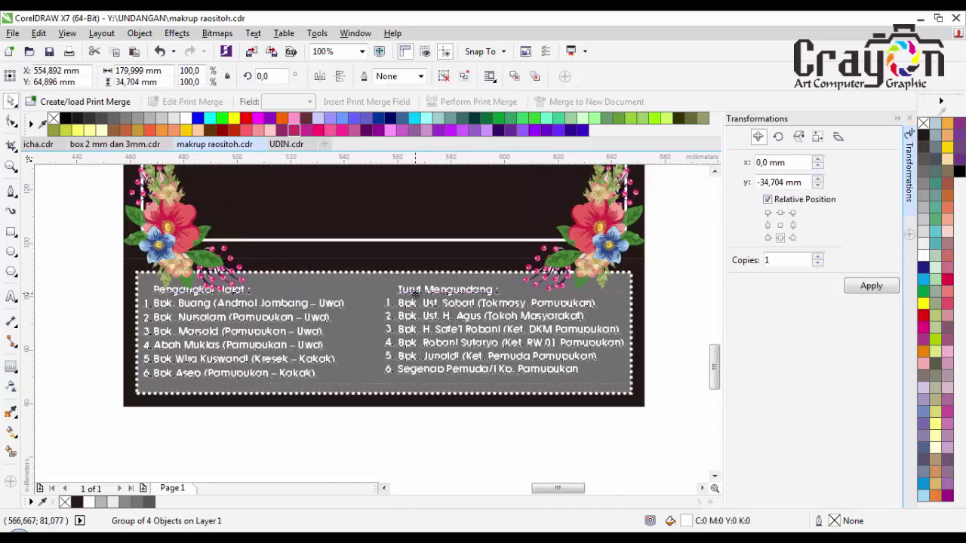
key(Tab)
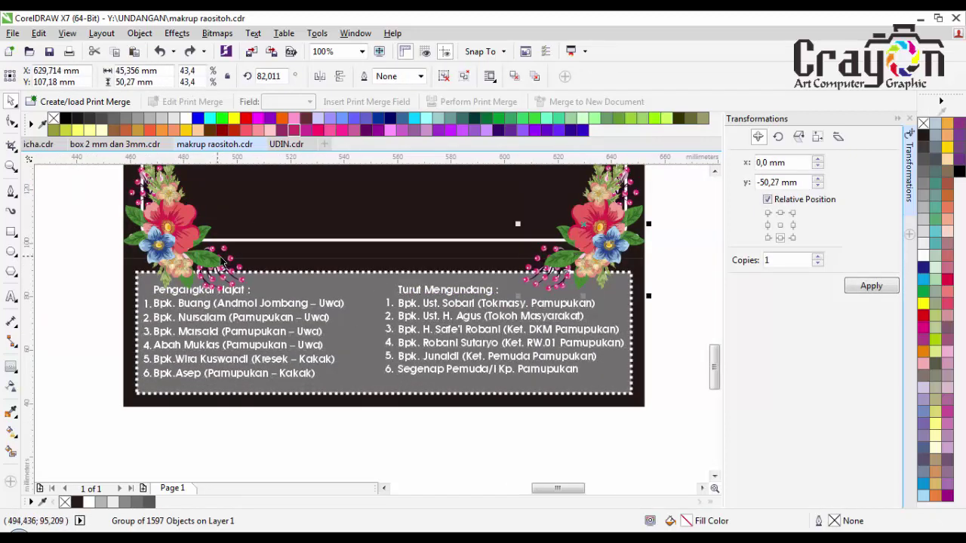
shift+click(223, 261)
scroll(186, 247, up, 2)
scroll(185, 242, down, 2)
key(Escape)
scroll(185, 242, down, 2)
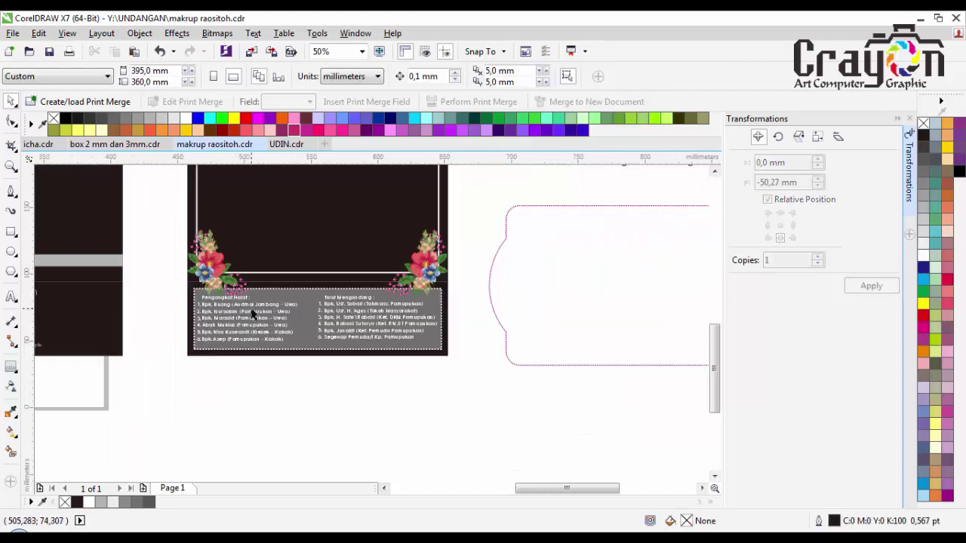
Duplicate the bottom bouquets, mirror them vertically and move the copies to the top corners.
click(233, 377)
key(ctrl+d)
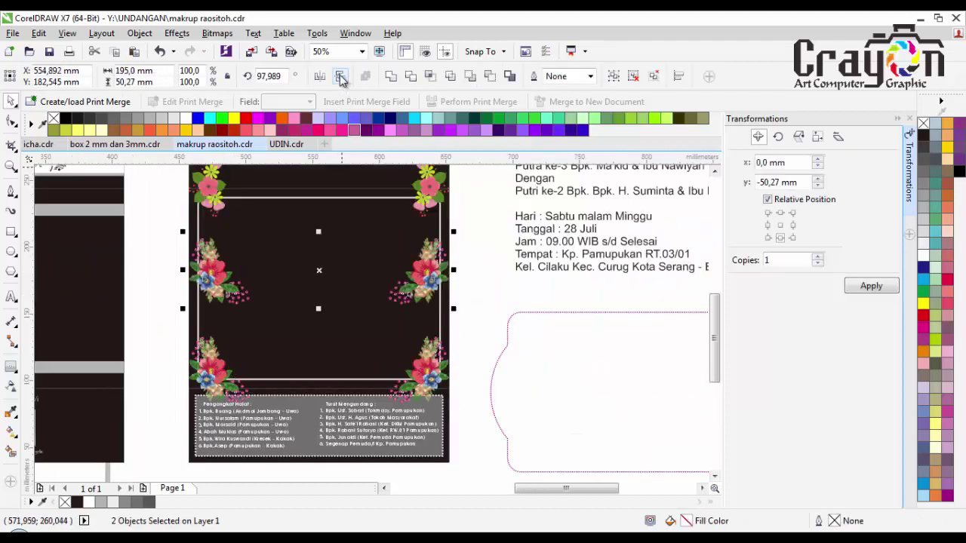
click(340, 75)
scroll(451, 385, up, 3)
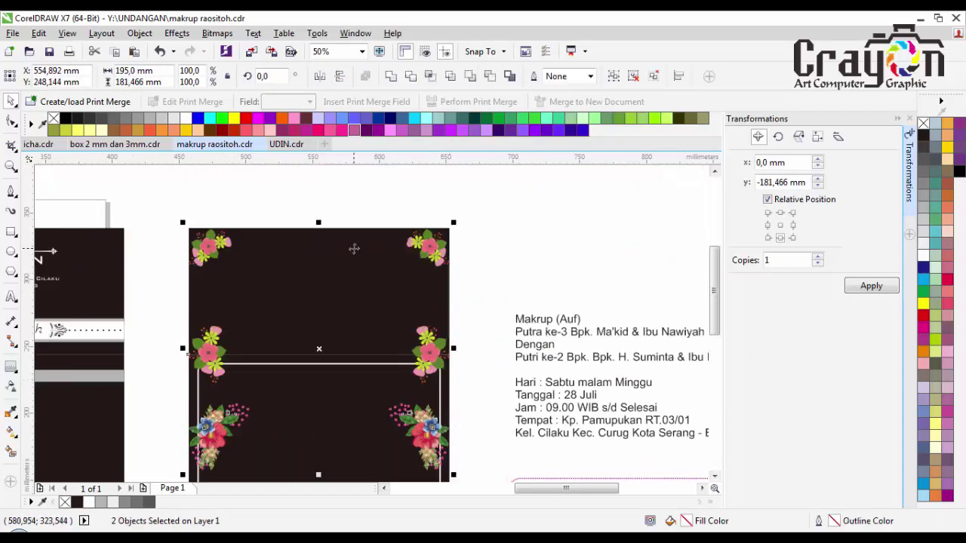
drag(450, 385, 442, 209)
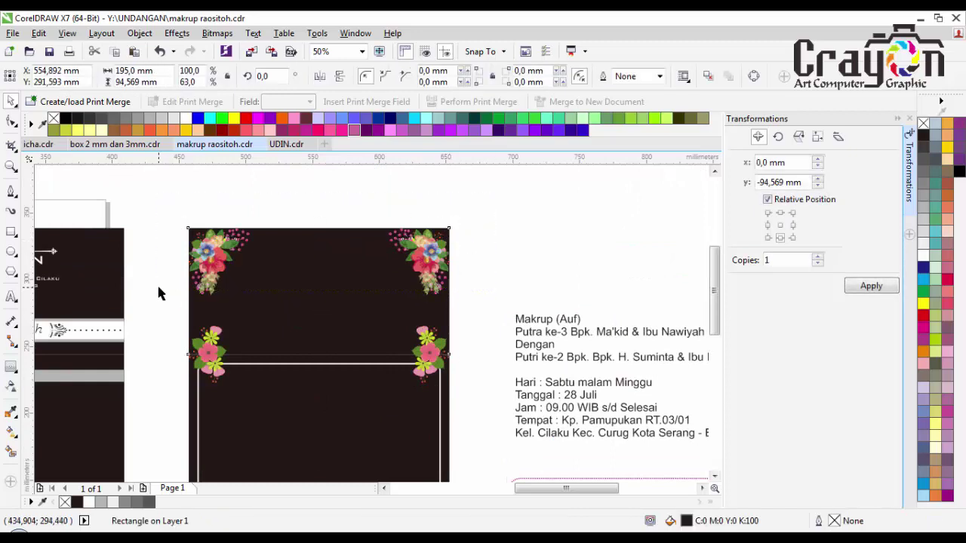
scroll(463, 335, down, 2)
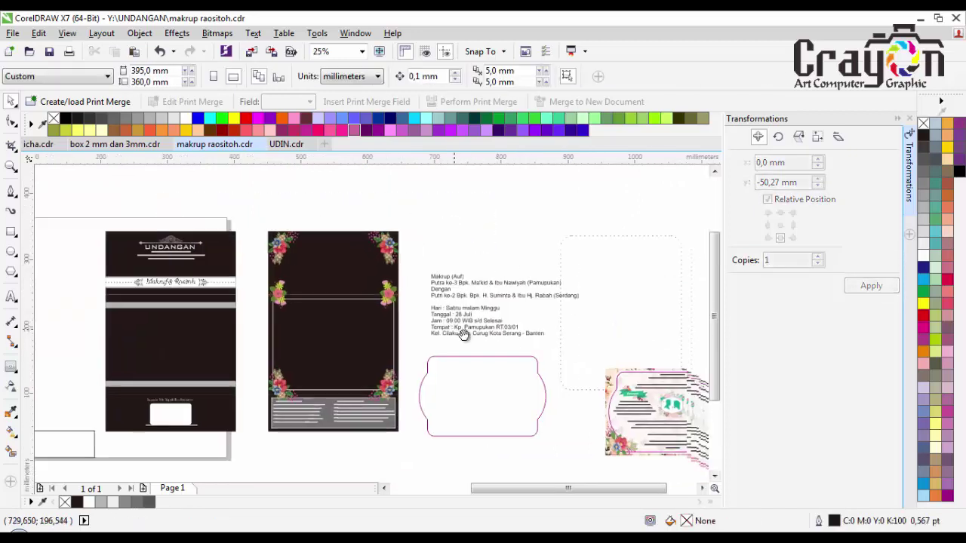
Inspect the floral card text, the dashed rectangle and the dark card's inner frame.
click(567, 396)
click(509, 234)
click(216, 299)
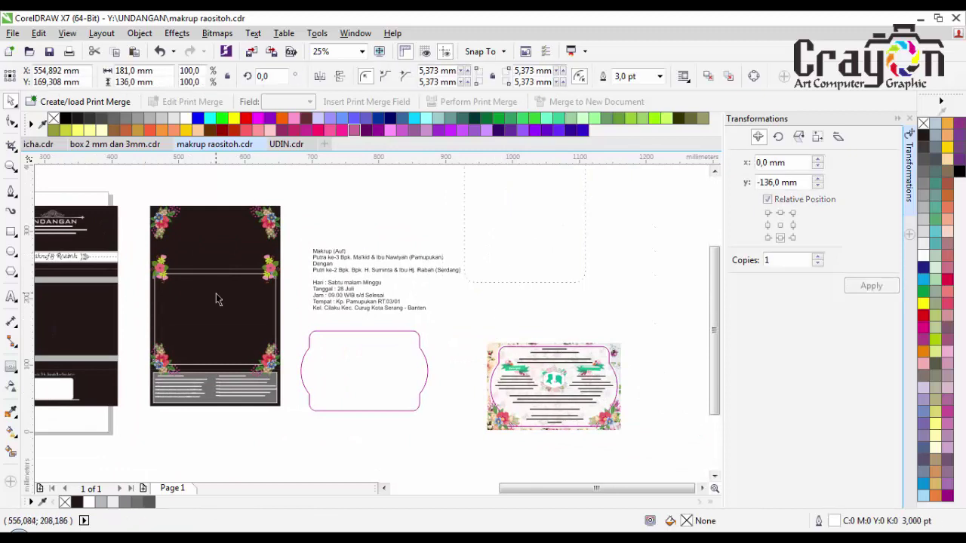
scroll(216, 294, up, 3)
scroll(216, 294, down, 3)
scroll(535, 399, up, 2)
scroll(342, 336, down, 1)
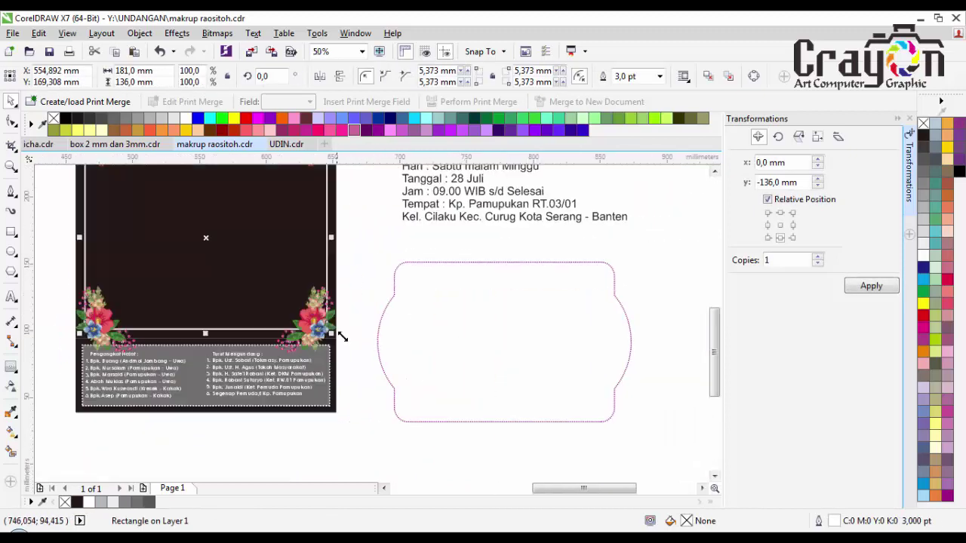
Convert the right-hand bouquet to a grayscale bitmap, then undo the conversion.
click(320, 313)
click(217, 33)
click(257, 47)
click(437, 351)
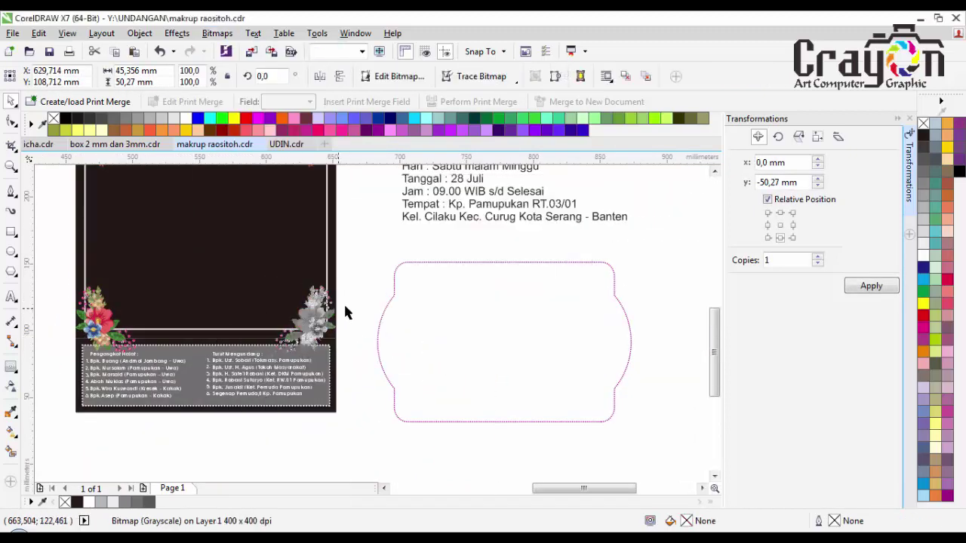
scroll(344, 312, up, 3)
key(ctrl+z)
scroll(345, 312, down, 2)
scroll(345, 311, down, 1)
scroll(345, 311, down, 1)
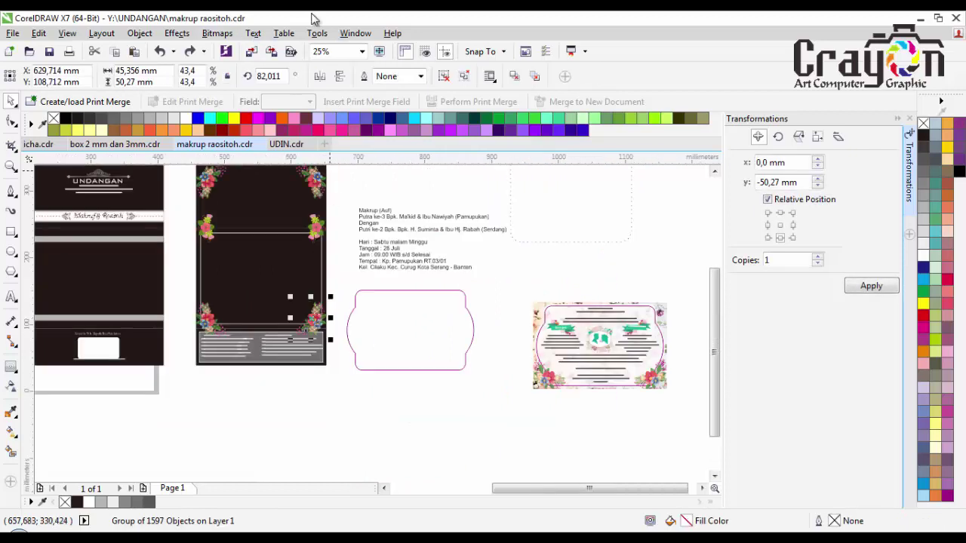
scroll(645, 367, right, 3)
scroll(410, 325, up, 1)
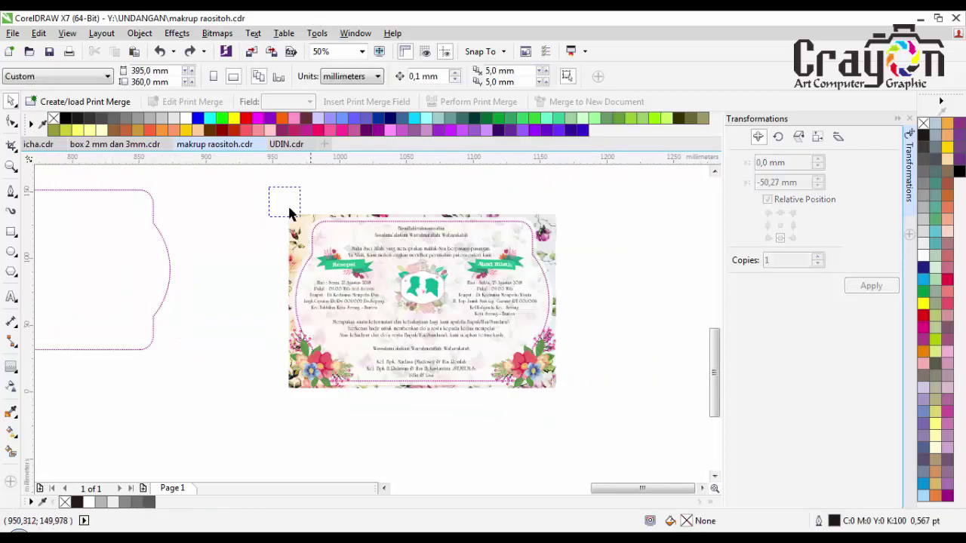
Group the floral card's invitation wording and move it onto the dark card.
drag(535, 411, 540, 414)
scroll(541, 414, down, 1)
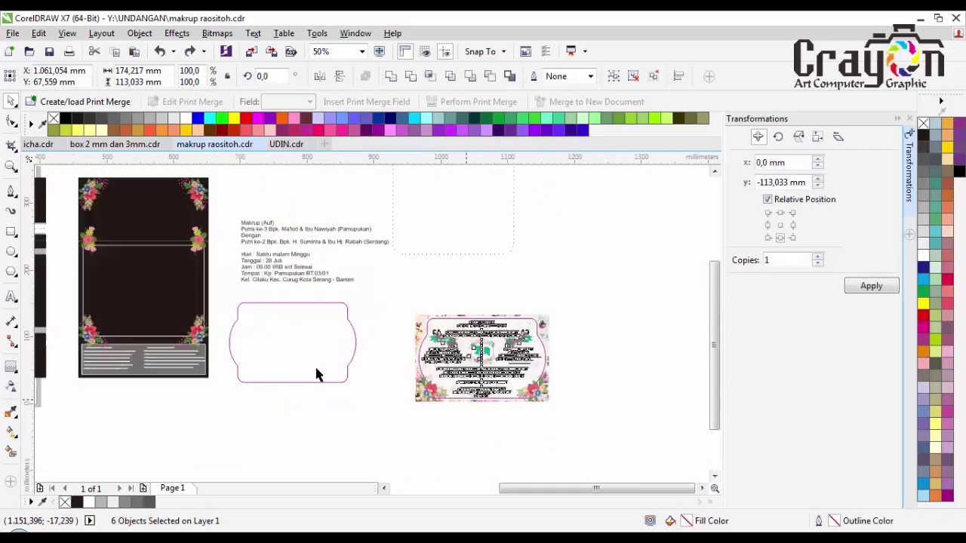
scroll(316, 373, left, 3)
key(ctrl+g)
shift+click(438, 309)
key(c)
key(e)
shift+click(387, 282)
scroll(388, 283, up, 1)
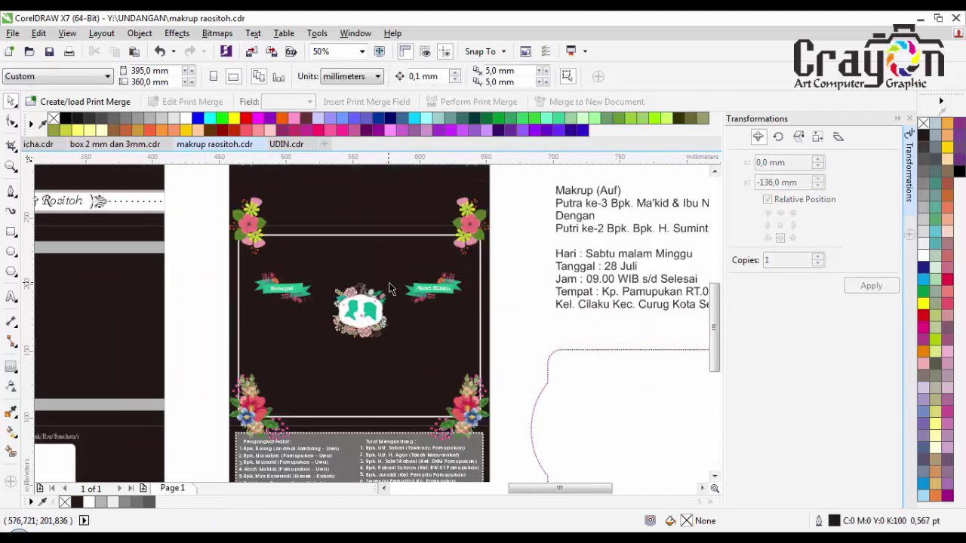
drag(489, 243, 488, 243)
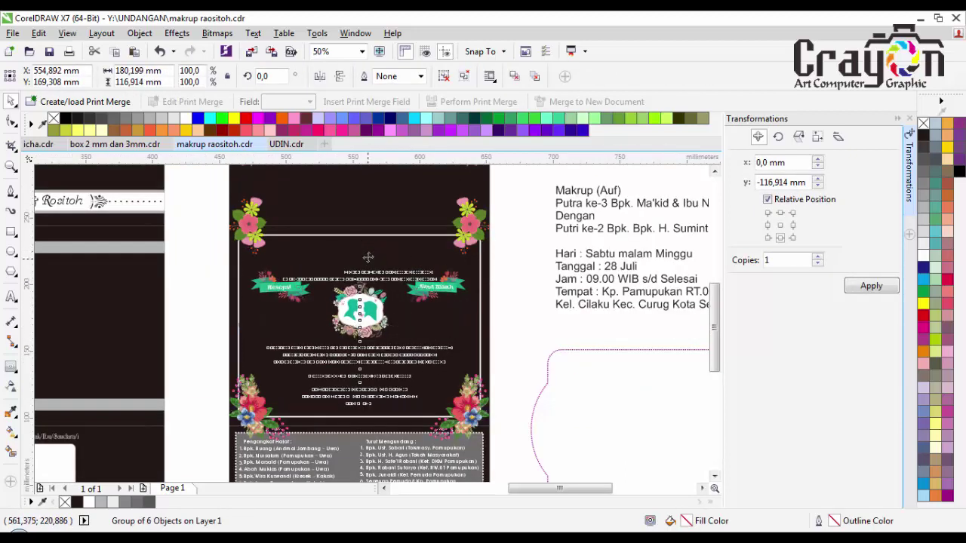
Move the right-hand event details text to the left side of the card.
ctrl+click(445, 319)
ctrl+click(441, 317)
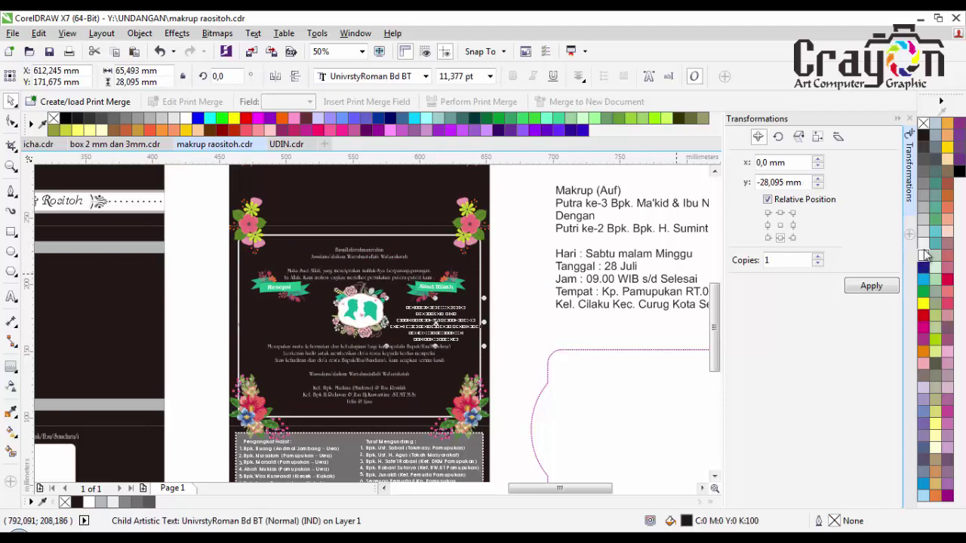
drag(407, 309, 275, 316)
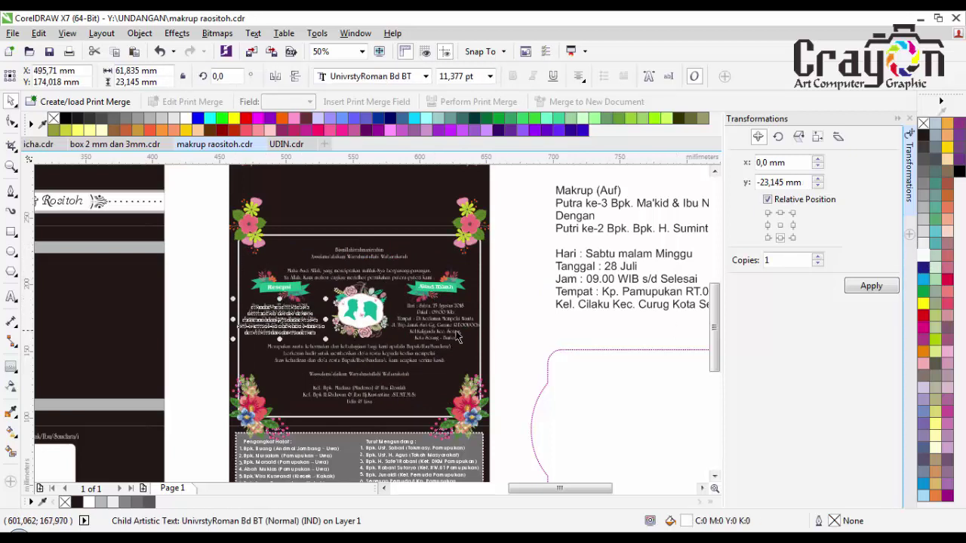
scroll(456, 337, up, 2)
scroll(302, 332, down, 2)
click(202, 332)
key(Escape)
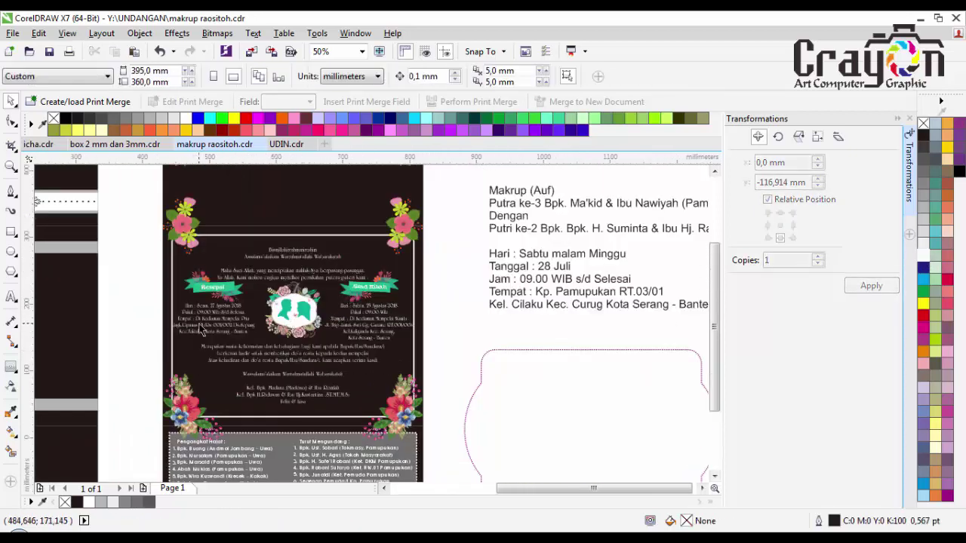
scroll(202, 332, down, 1)
scroll(530, 351, right, 2)
Delete the floral photo card and draw a rectangle across the event details.
click(468, 377)
key(Delete)
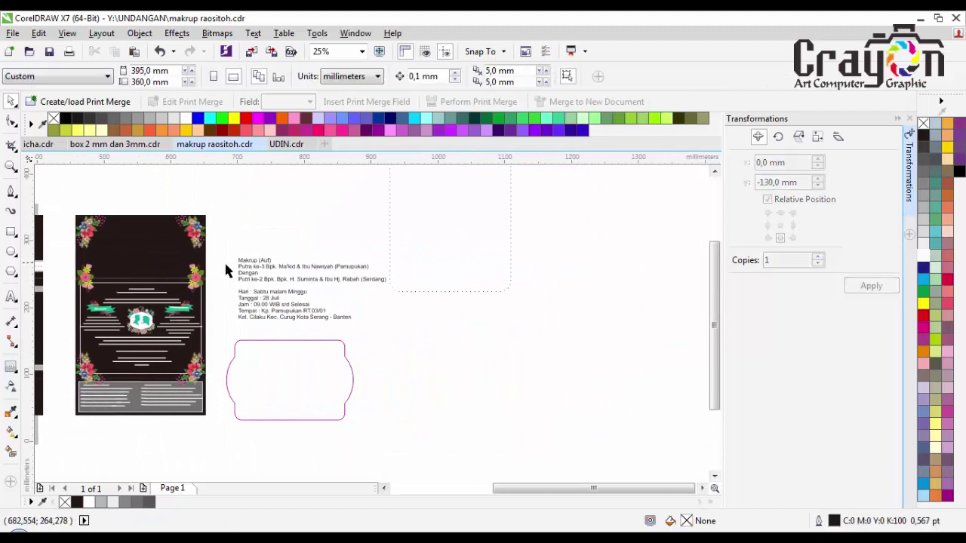
scroll(253, 272, left, 2)
click(324, 419)
scroll(289, 360, up, 1)
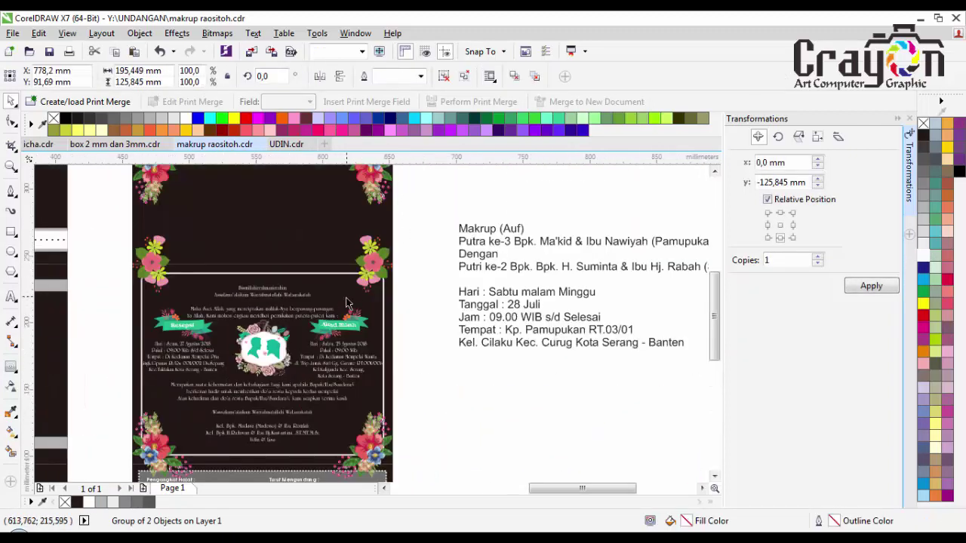
scroll(347, 302, down, 1)
scroll(231, 316, up, 1)
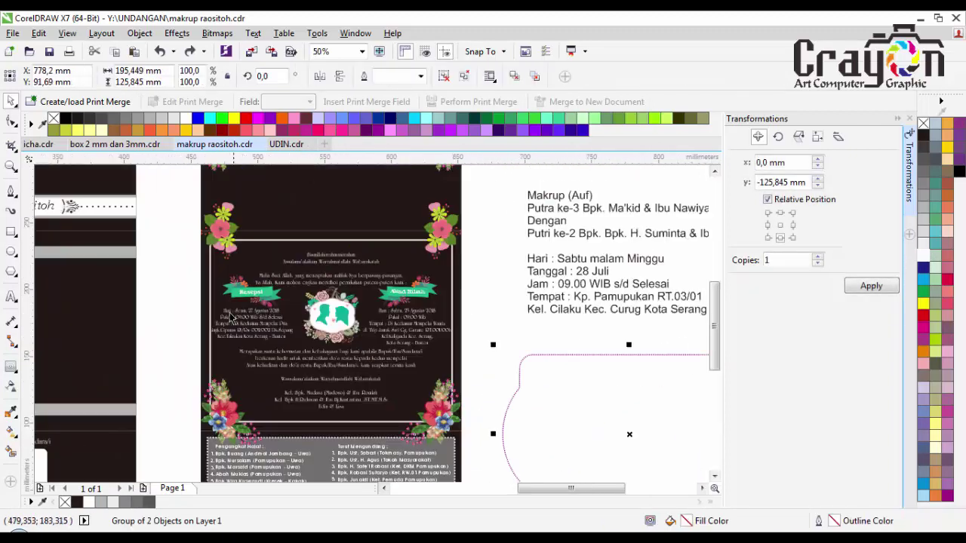
key(F6)
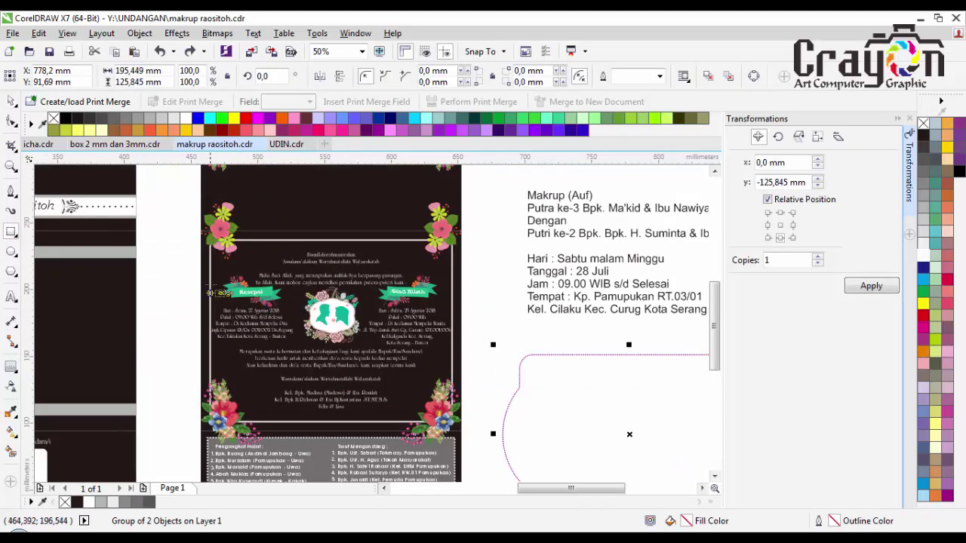
drag(209, 279, 456, 382)
Set the rectangle's outline width to 3.0 pt.
scroll(490, 264, right, 2)
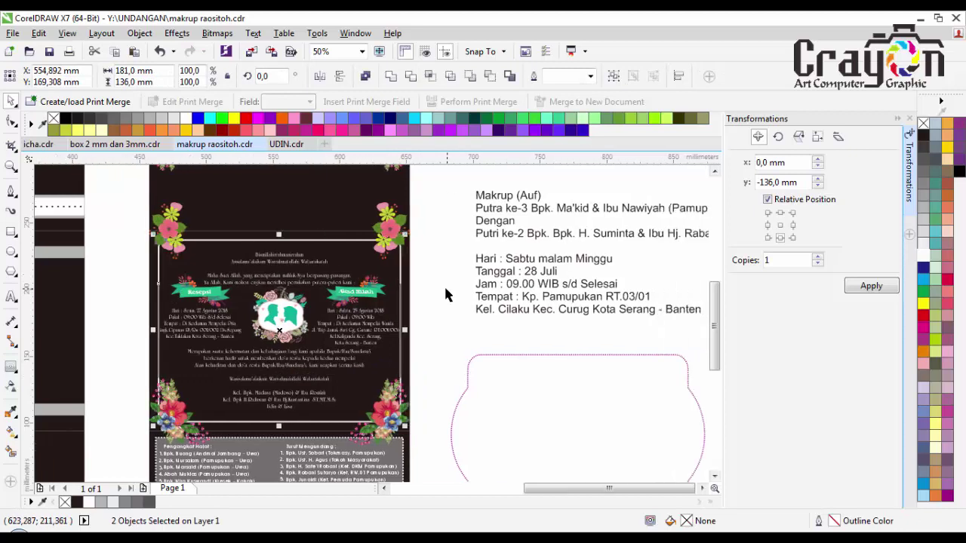
click(660, 77)
click(627, 178)
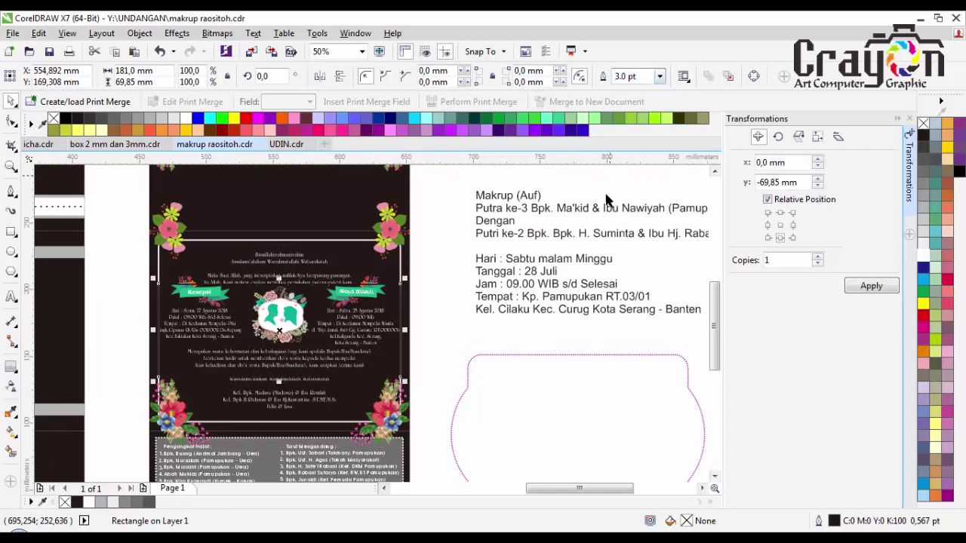
scroll(437, 287, up, 2)
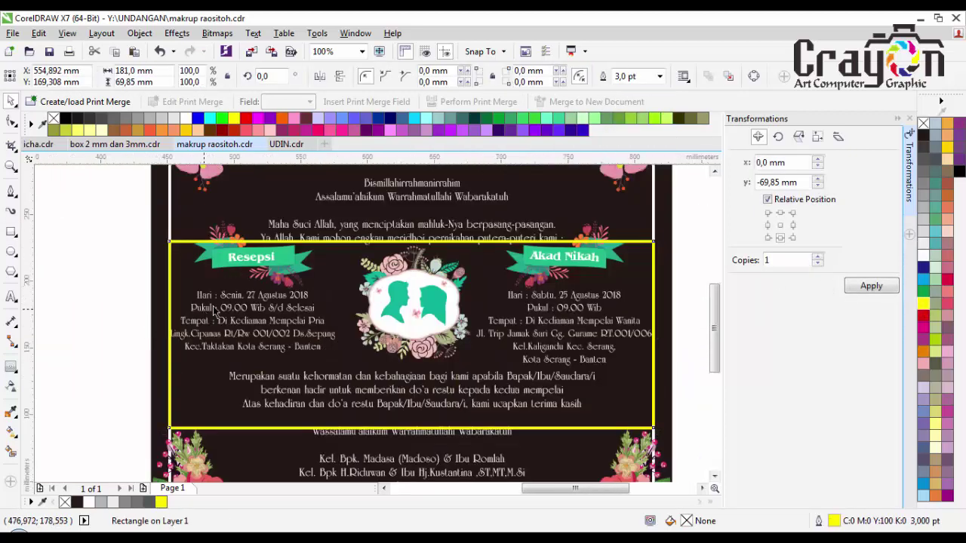
scroll(423, 256, down, 2)
click(387, 243)
click(441, 260)
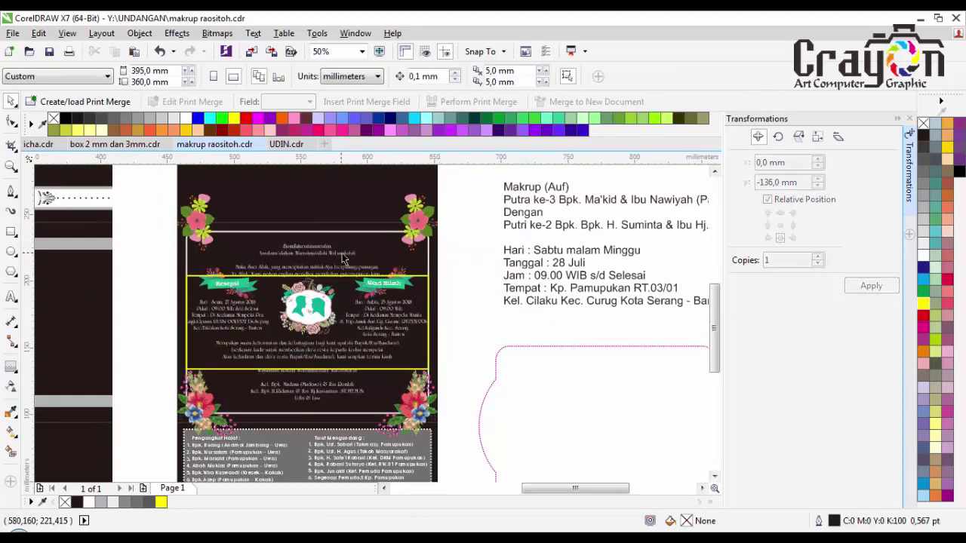
shift+click(441, 260)
Round the yellow rectangle's corners, make it wider and taller, and round the dashed frame's corners.
click(427, 278)
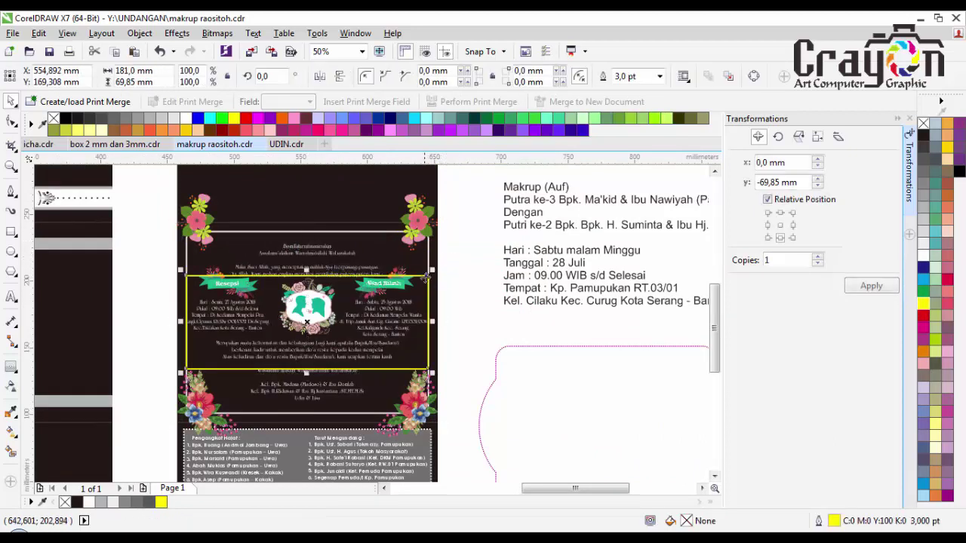
drag(187, 276, 200, 347)
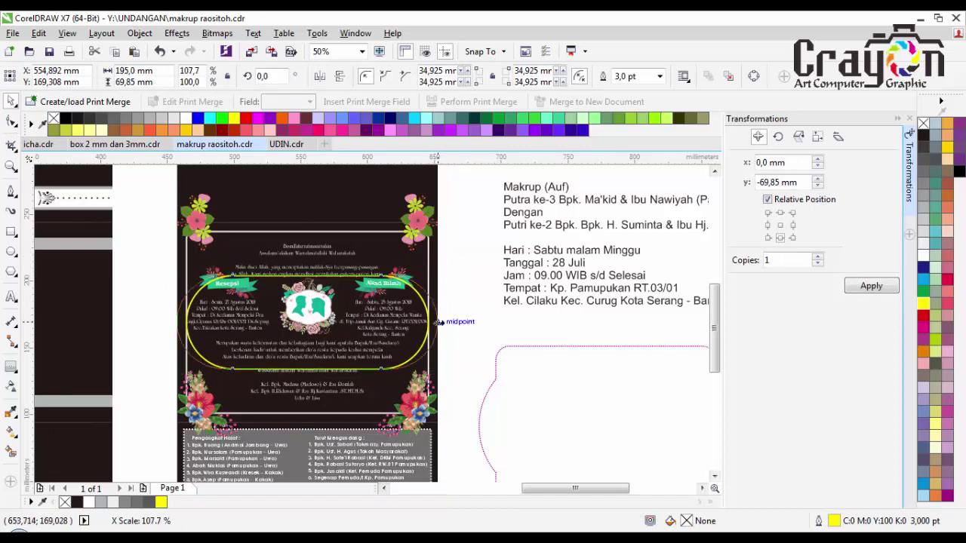
drag(439, 323, 439, 322)
drag(306, 275, 306, 256)
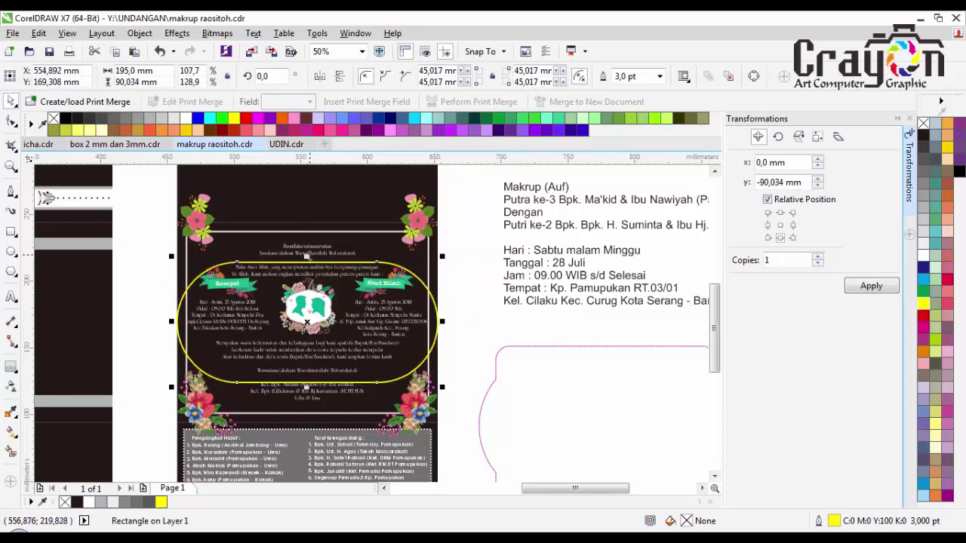
drag(379, 264, 400, 262)
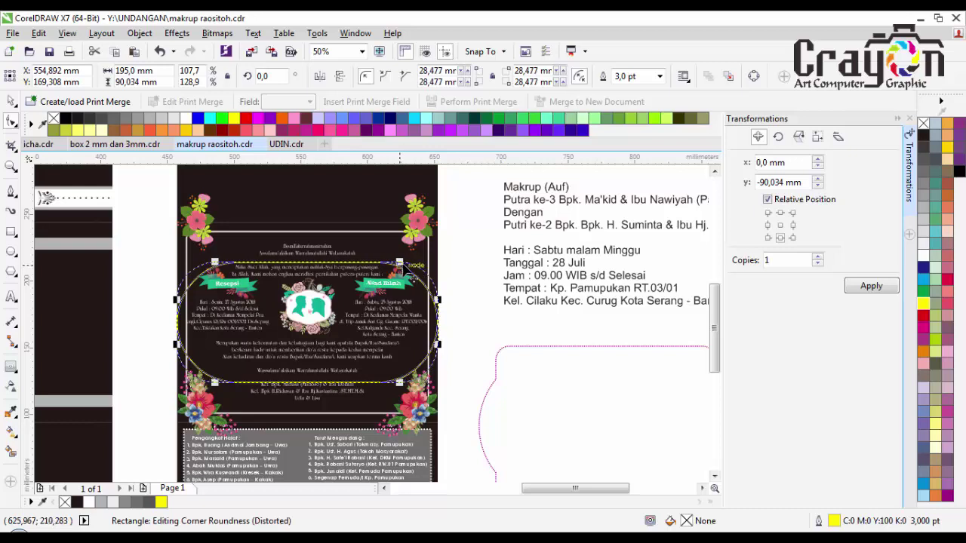
scroll(445, 339, up, 1)
drag(433, 329, 434, 329)
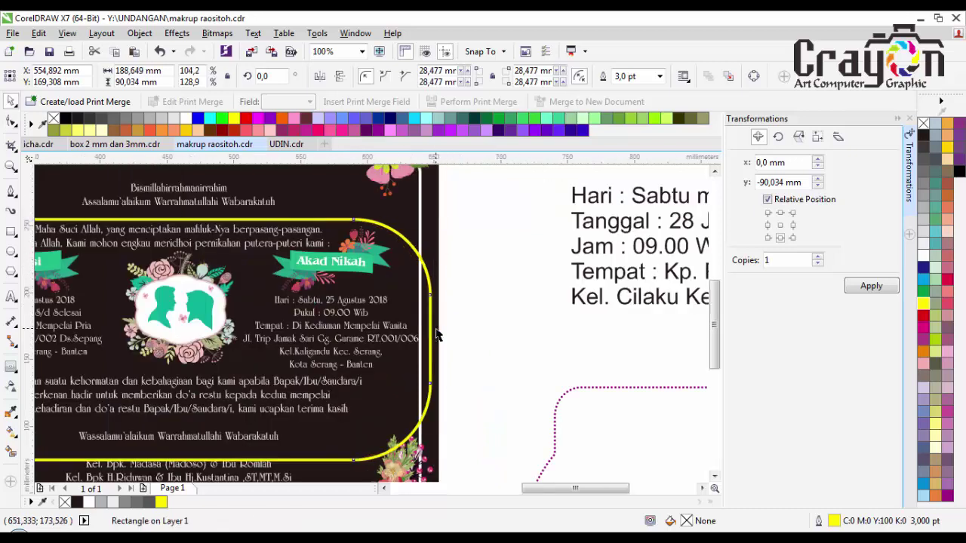
scroll(433, 329, down, 1)
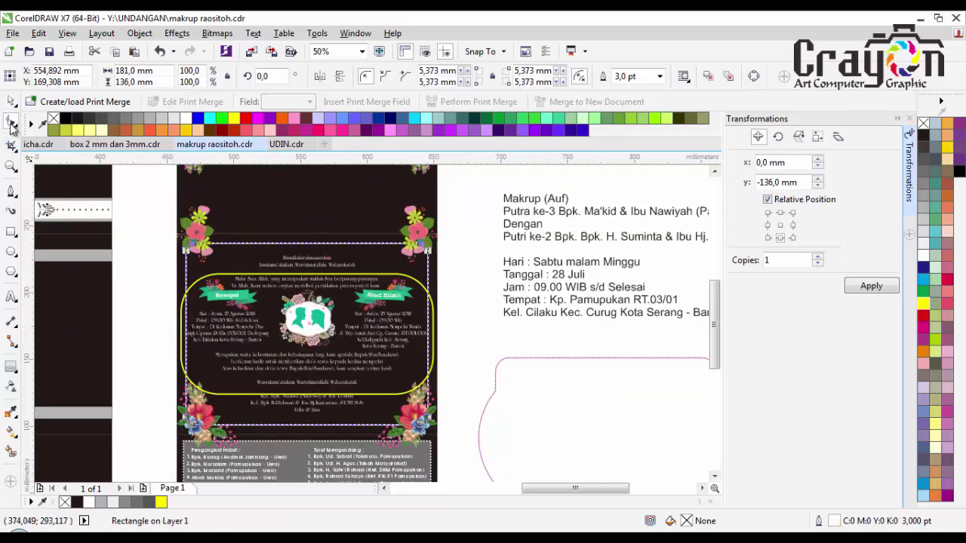
drag(188, 251, 207, 289)
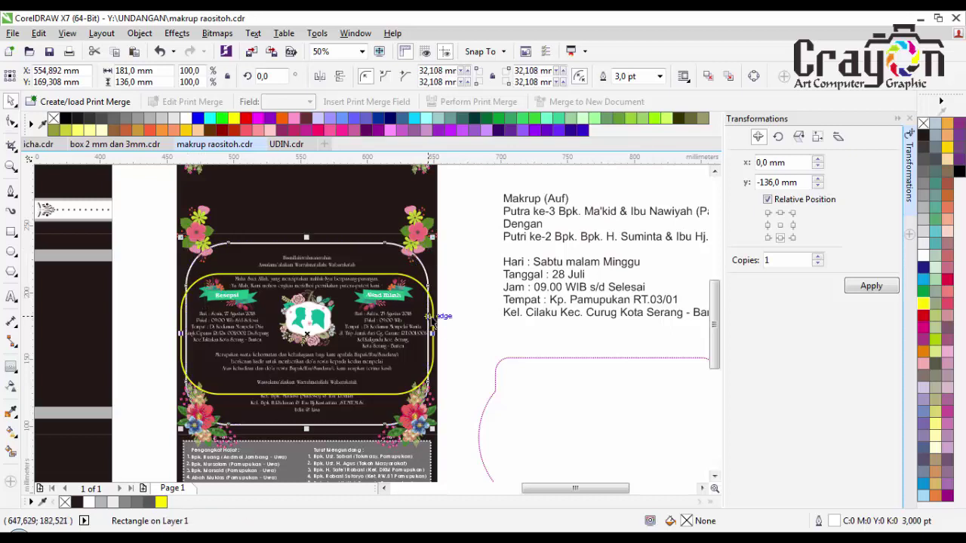
Remove the outline from the yellow rounded rectangle and frame using the X swatch.
shift+click(433, 322)
click(436, 298)
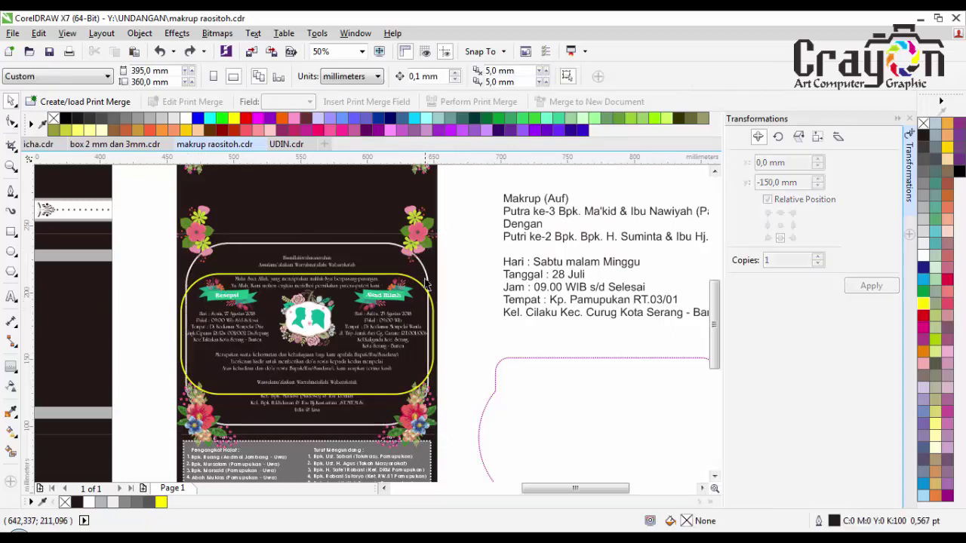
click(427, 285)
shift+click(431, 309)
right_click(427, 133)
key(Escape)
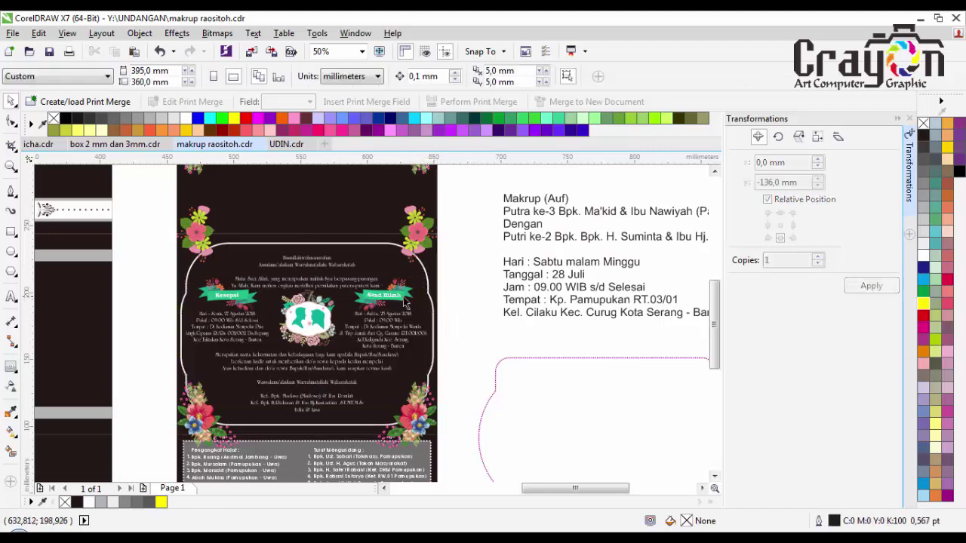
Shorten the white curved border around the text slightly in height.
click(432, 281)
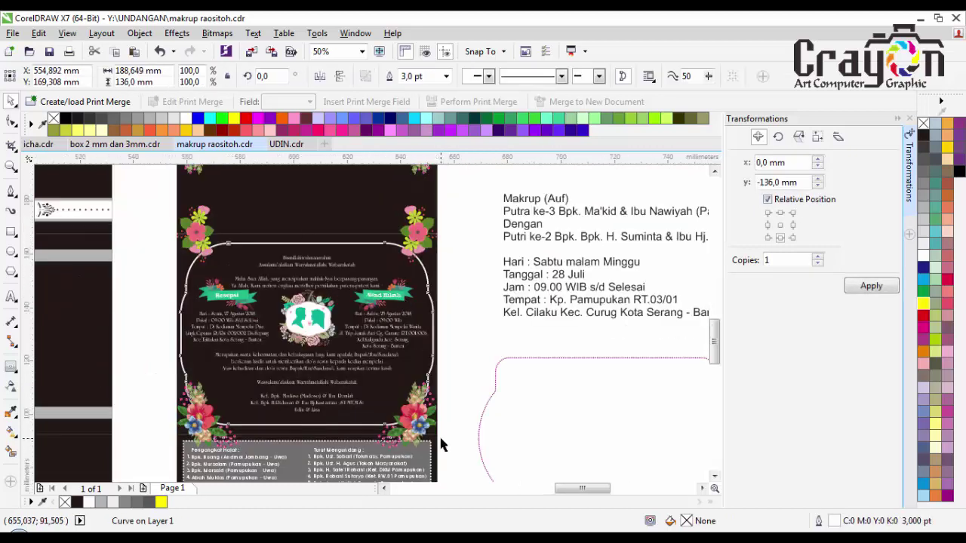
scroll(438, 434, up, 2)
scroll(438, 434, down, 2)
scroll(292, 263, up, 2)
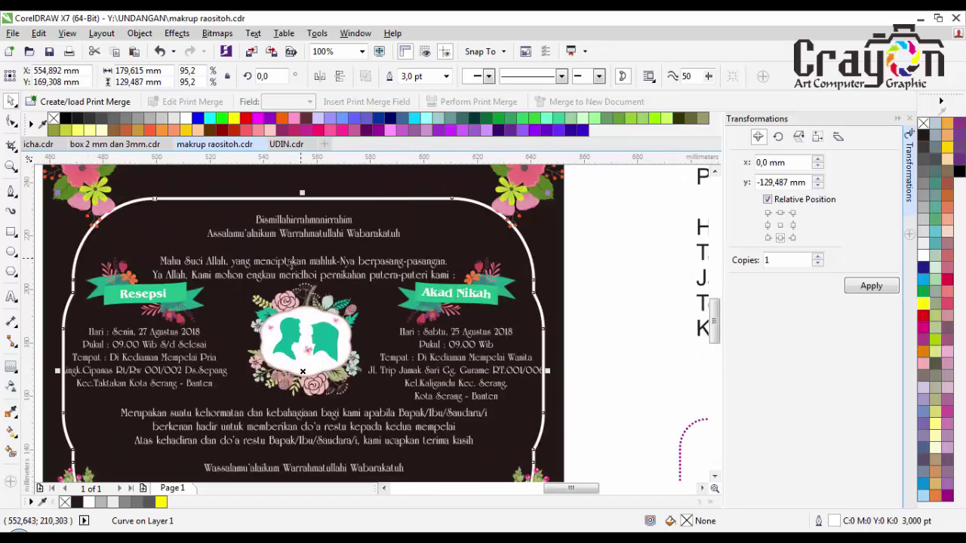
drag(304, 195, 305, 210)
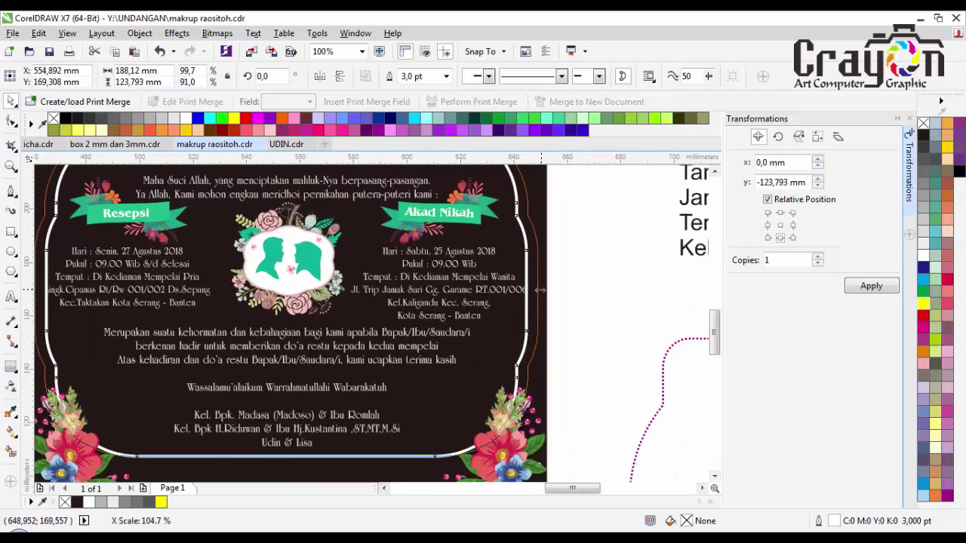
scroll(540, 290, down, 2)
key(Escape)
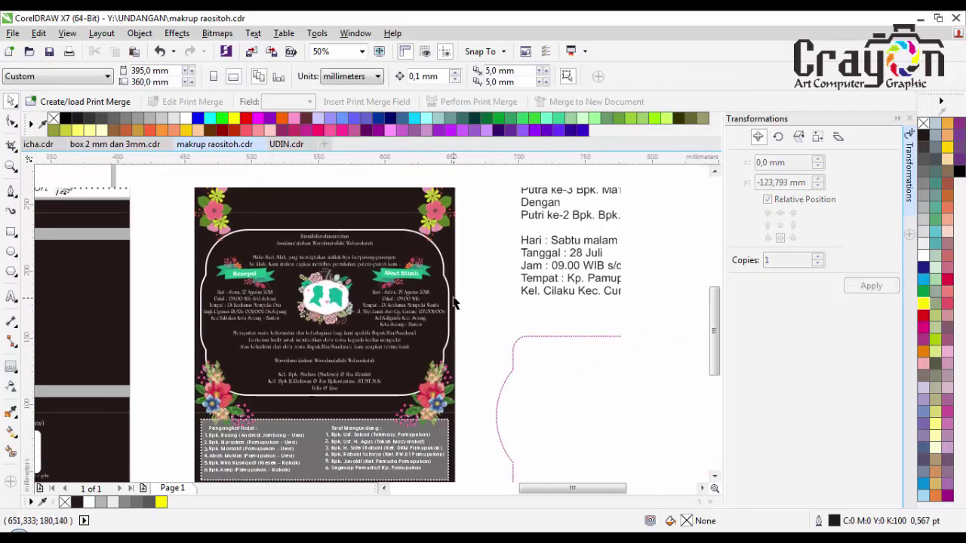
Move the curved dotted frame group onto the top of the card.
drag(322, 261, 301, 312)
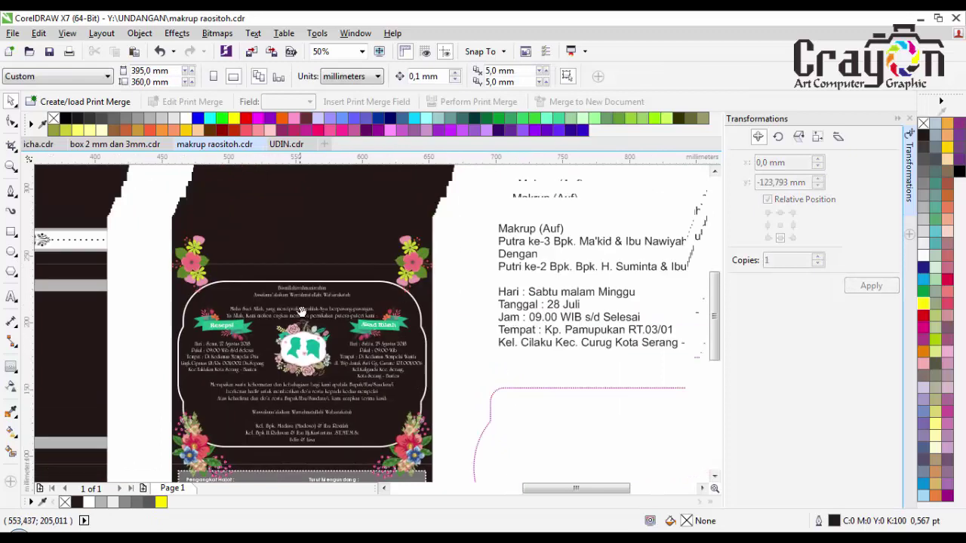
click(300, 312)
key(Escape)
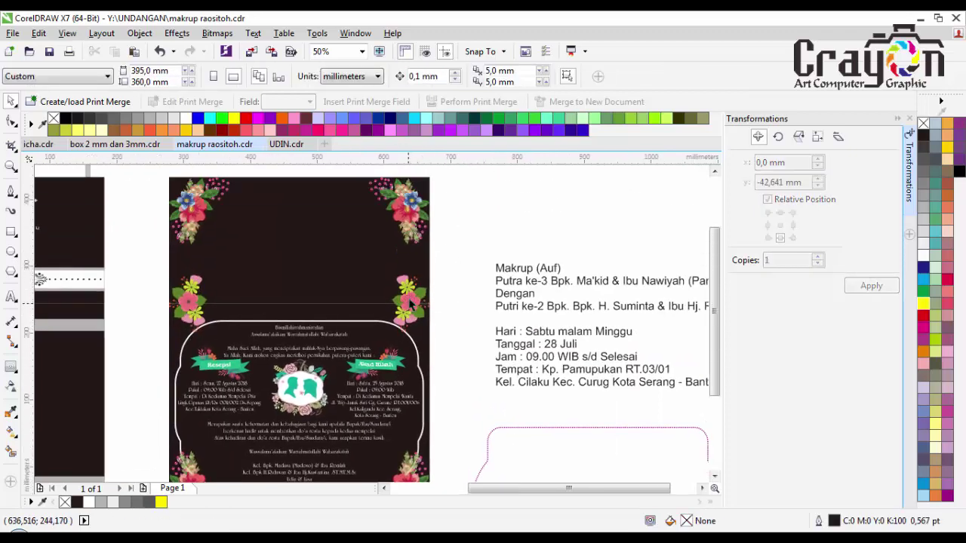
scroll(410, 302, down, 2)
drag(414, 327, 362, 210)
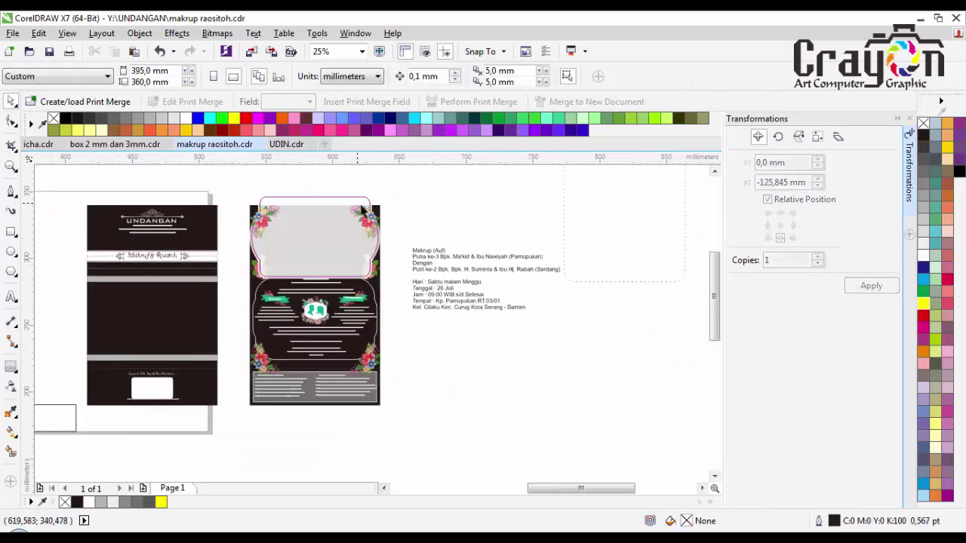
Resize the grey frame's height and narrow it from the right to fit the card's top.
scroll(363, 209, up, 2)
drag(271, 198, 276, 217)
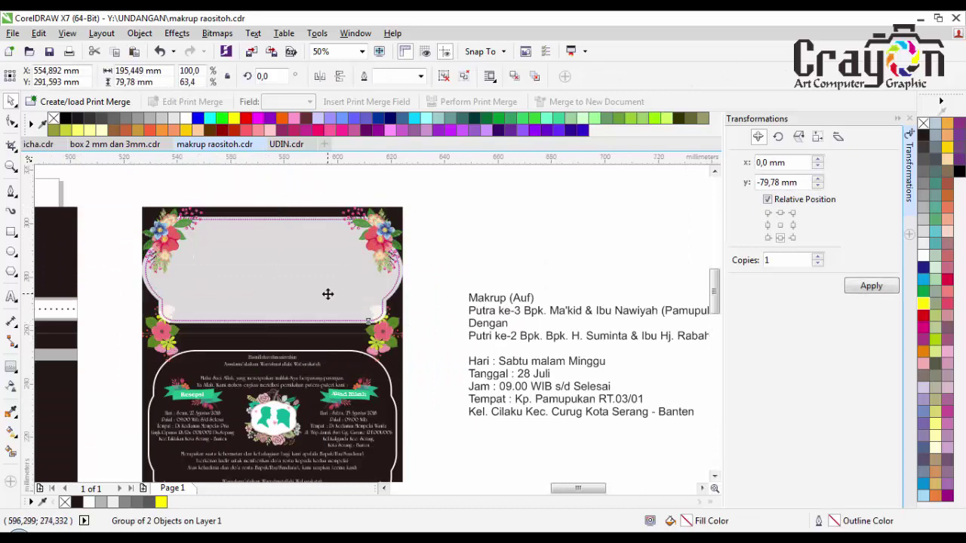
scroll(328, 294, up, 2)
drag(478, 240, 445, 244)
click(400, 364)
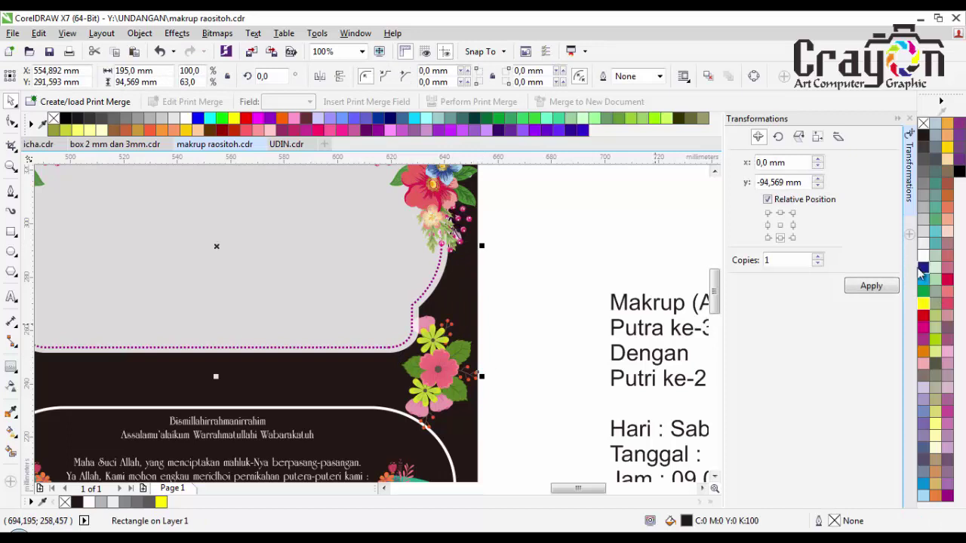
click(550, 273)
scroll(520, 298, down, 2)
click(470, 273)
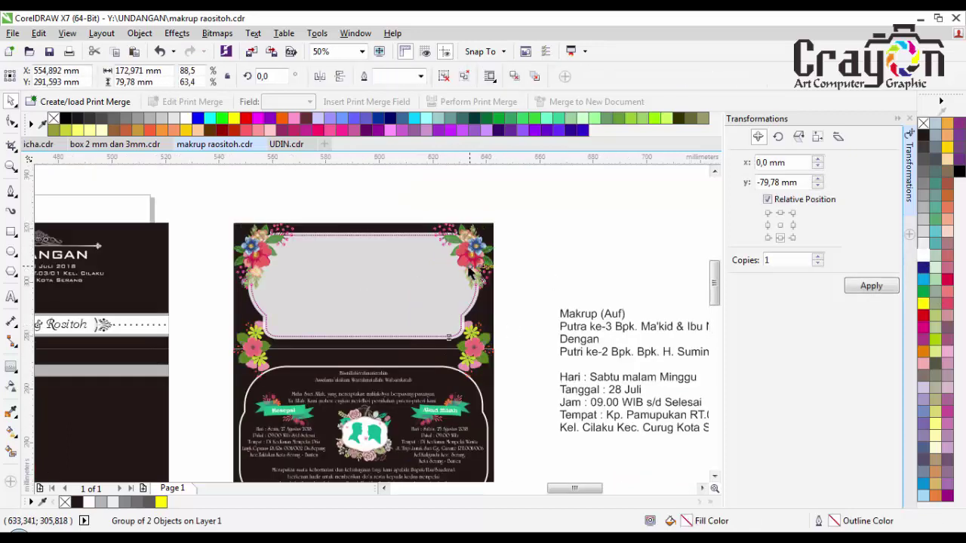
Adjust the frame's curve with the Shape tool and shift the rounded curve rightward.
key(F10)
scroll(486, 306, up, 4)
click(484, 309)
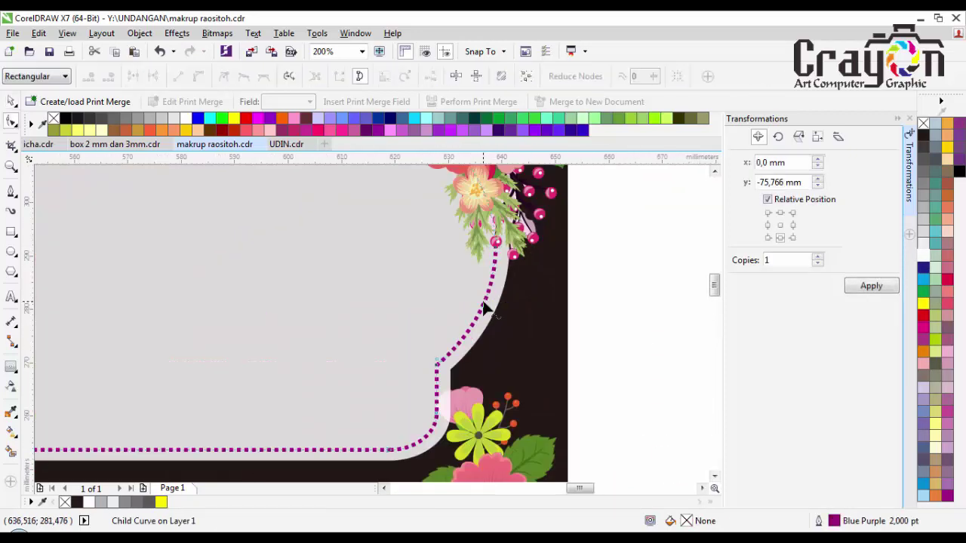
key(space)
scroll(425, 263, down, 4)
key(Escape)
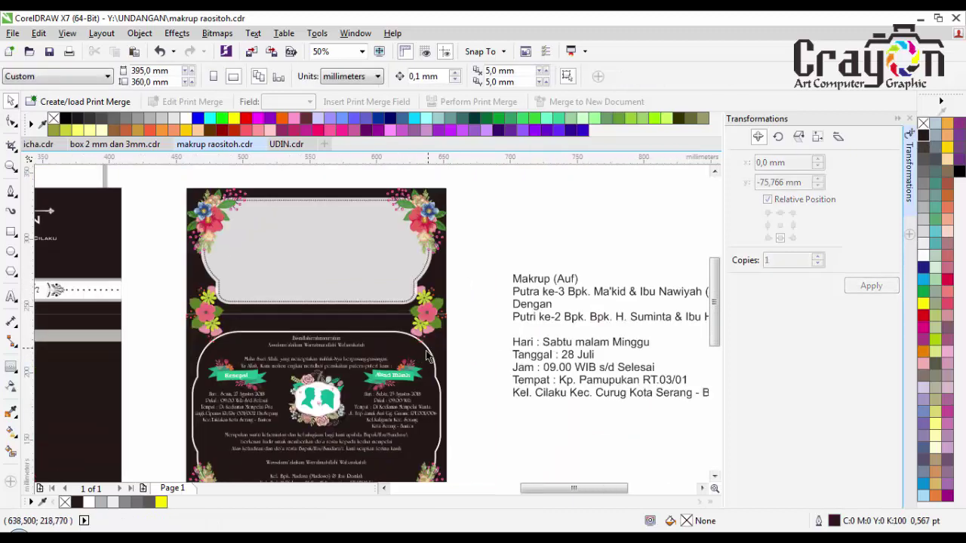
drag(426, 356, 485, 326)
scroll(485, 326, down, 2)
Move a rounded frame copy down over the main text and stretch it taller and wider to match the border.
drag(610, 309, 610, 308)
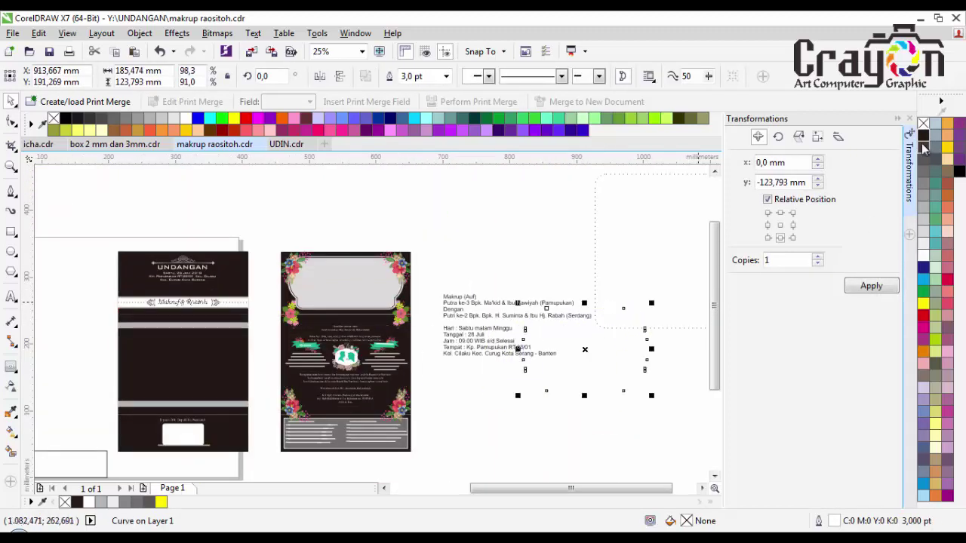
drag(335, 297, 341, 407)
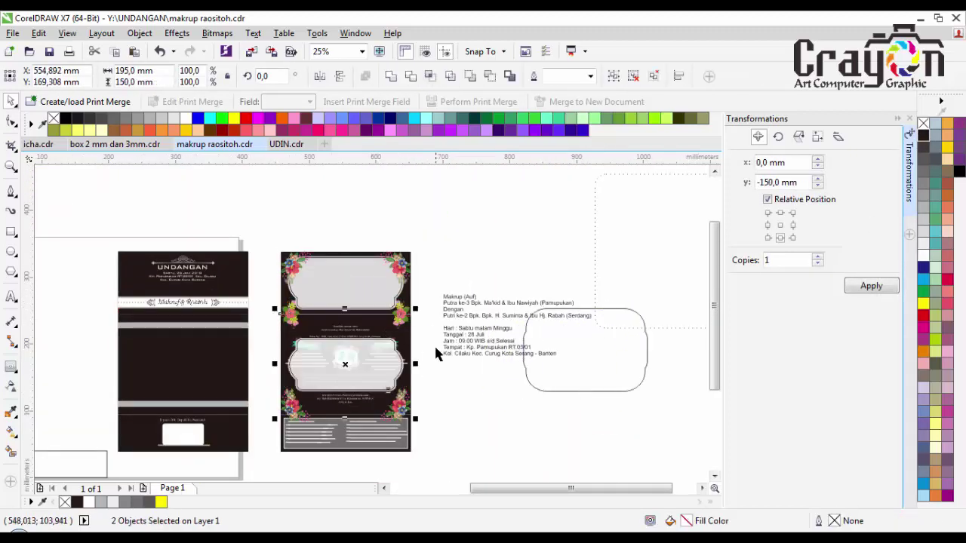
scroll(435, 349, up, 1)
click(306, 383)
drag(310, 336, 312, 284)
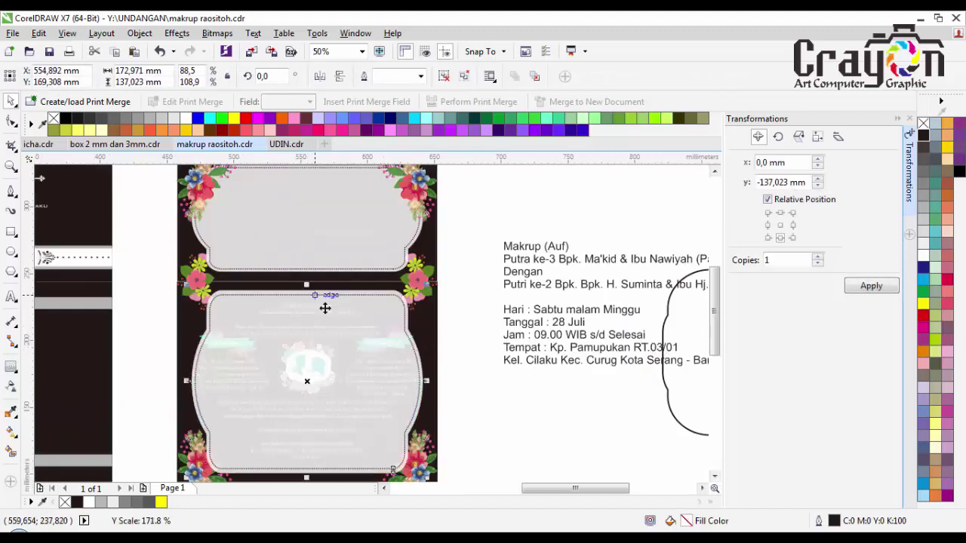
scroll(432, 394, up, 1)
drag(420, 377, 481, 376)
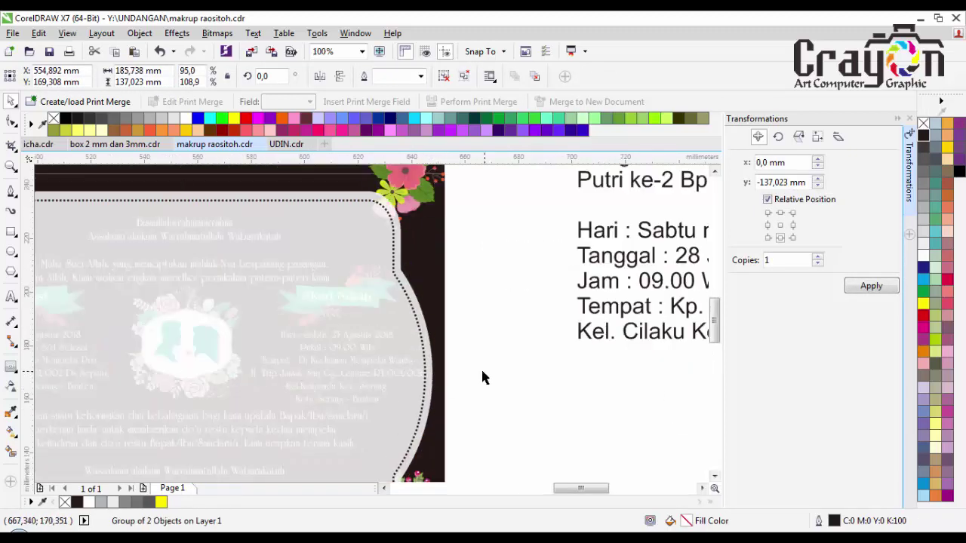
scroll(407, 316, down, 1)
click(454, 365)
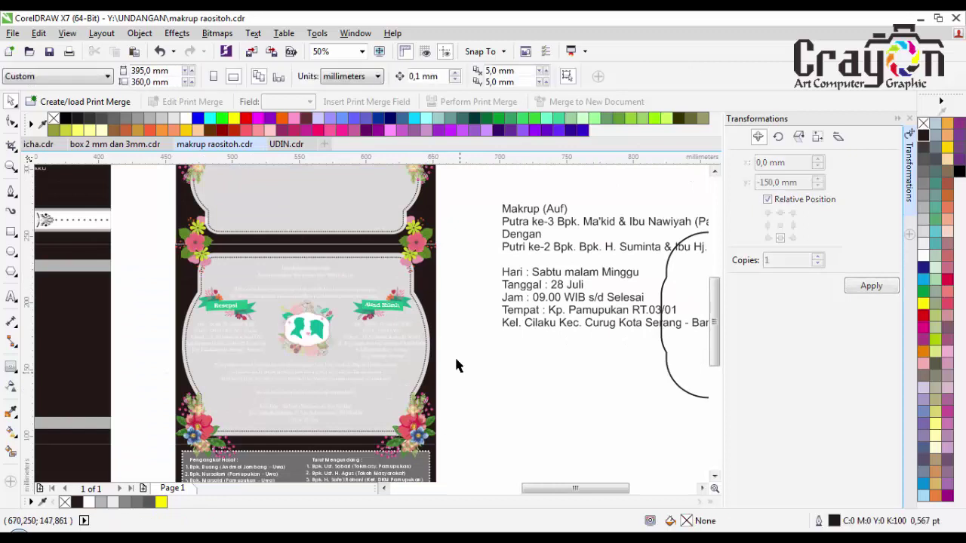
scroll(432, 320, up, 2)
click(432, 318)
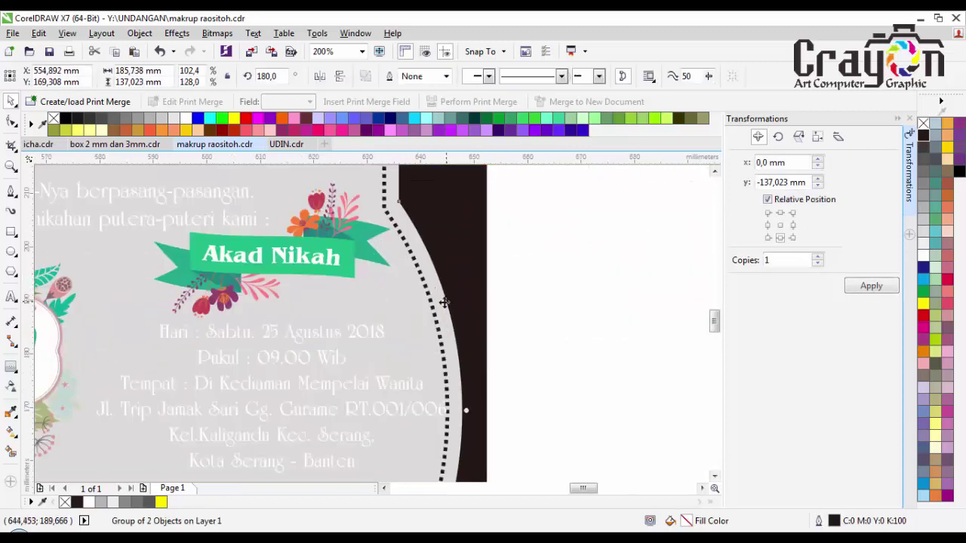
Give the grey overlay a dark blue outline 3.0 pt wide via Outline Pen.
right_click(923, 132)
scroll(635, 241, down, 1)
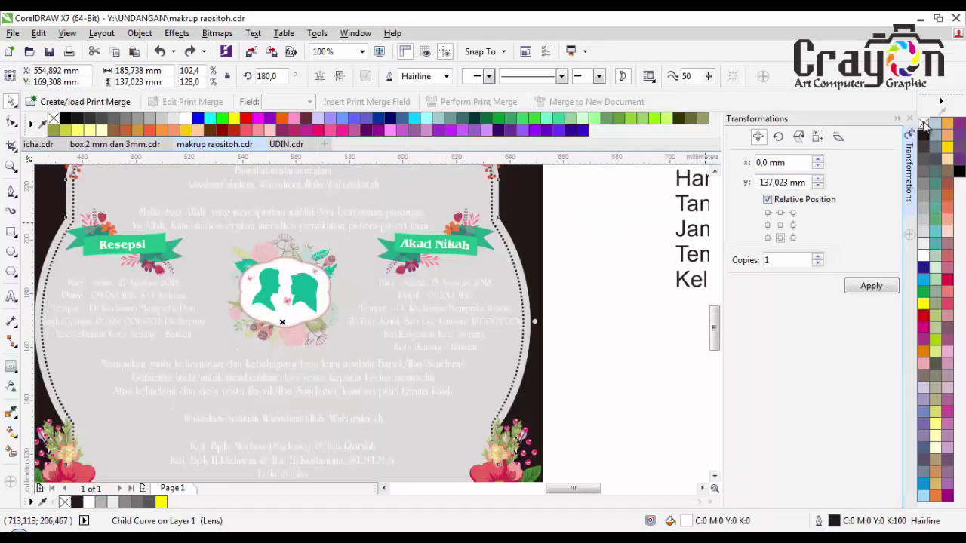
right_click(924, 270)
scroll(528, 278, up, 3)
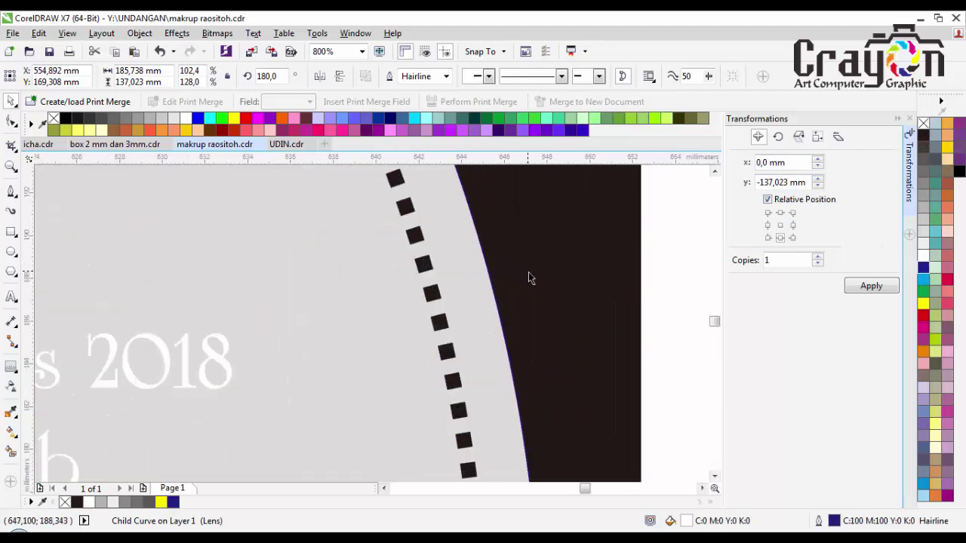
double_click(823, 519)
click(391, 185)
click(347, 285)
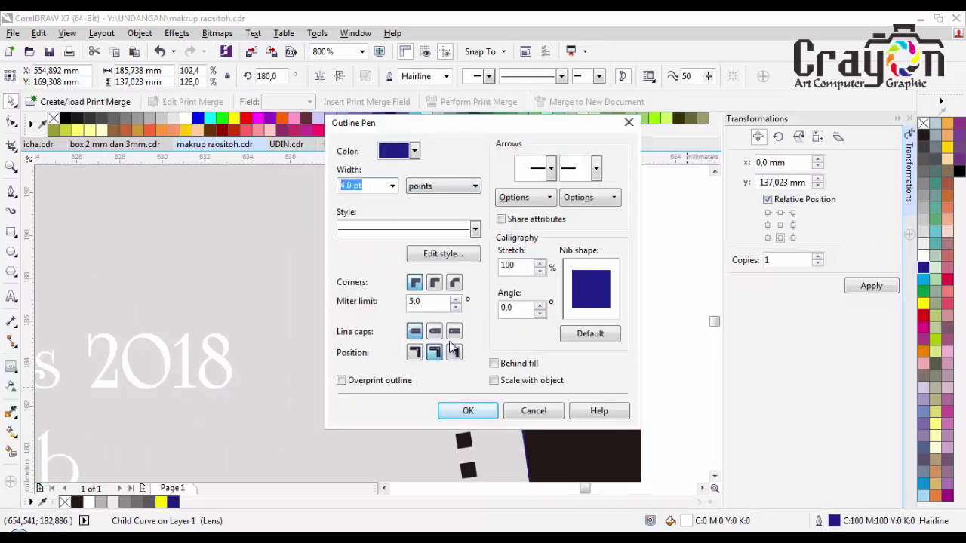
click(392, 186)
click(348, 273)
click(467, 411)
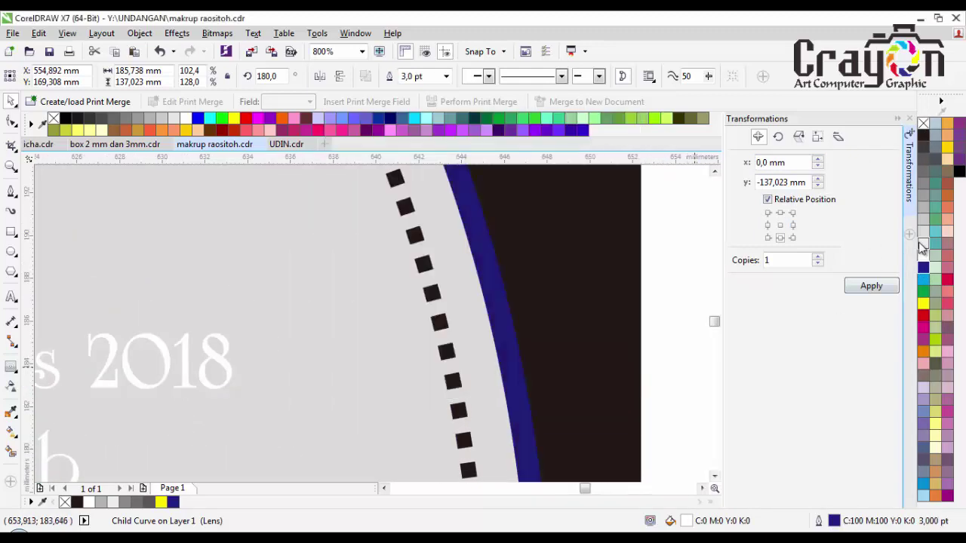
Remove the overlay's grey fill and make its outline white.
click(923, 123)
right_click(925, 257)
scroll(468, 309, down, 1)
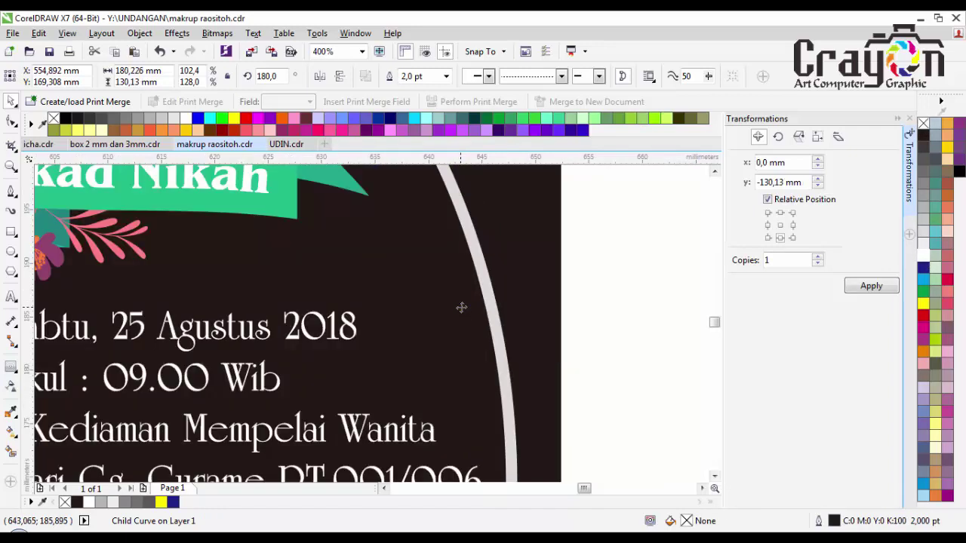
scroll(461, 307, down, 1)
scroll(461, 307, down, 1)
click(504, 295)
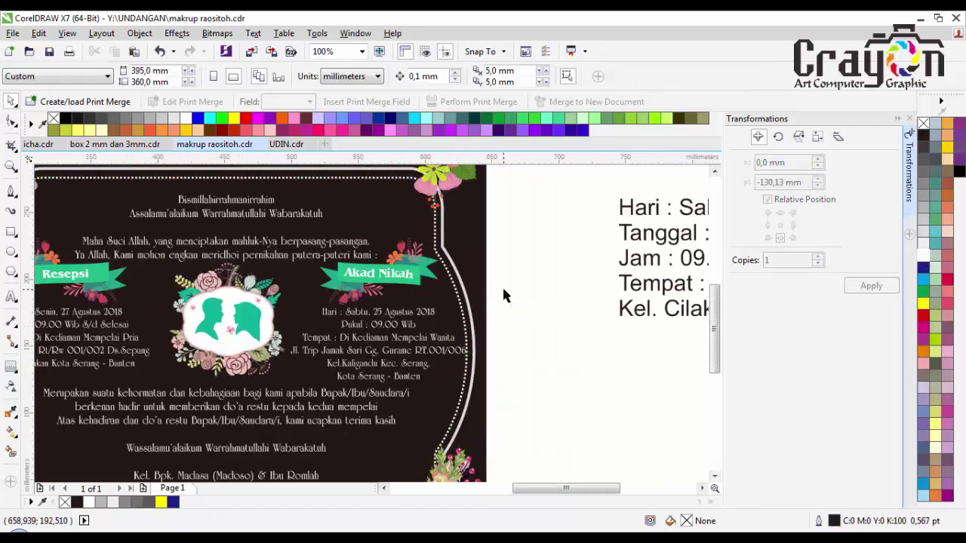
Select the Ar-Rum 21 verse text in the icha.cdr document.
scroll(504, 295, up, 1)
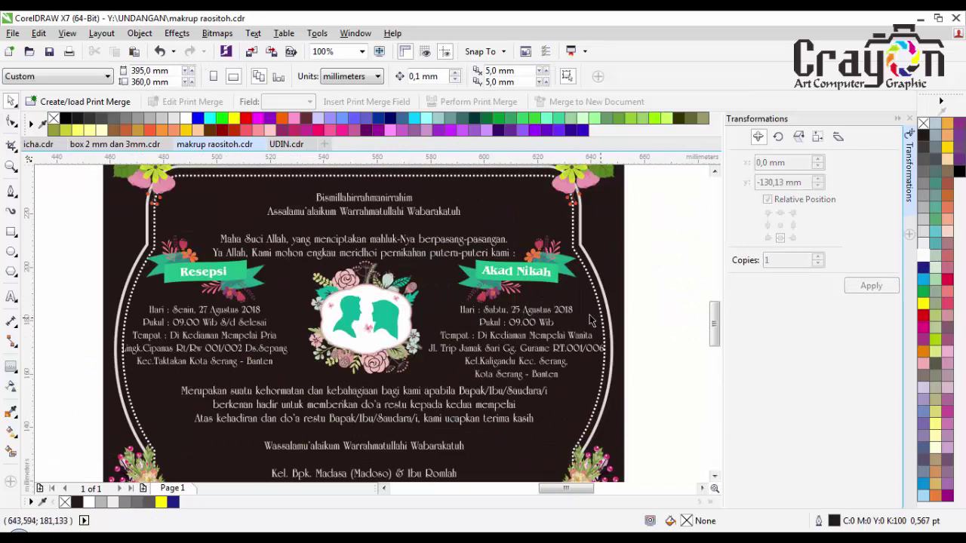
click(402, 290)
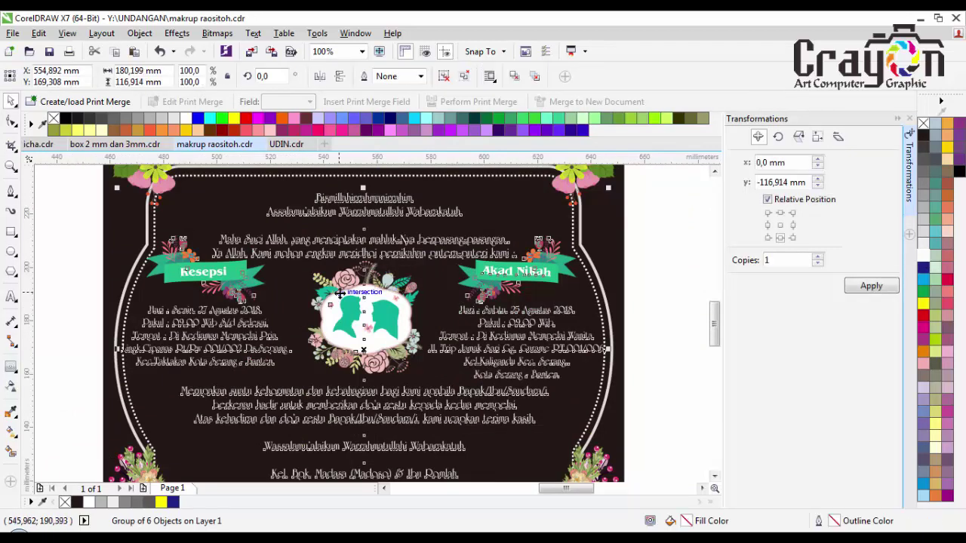
scroll(521, 287, down, 1)
scroll(462, 287, up, 1)
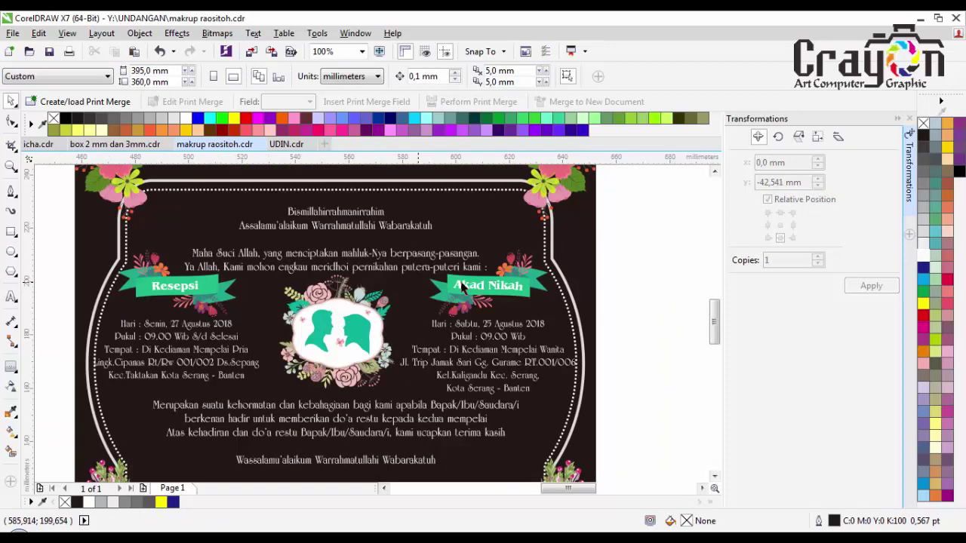
scroll(462, 287, down, 1)
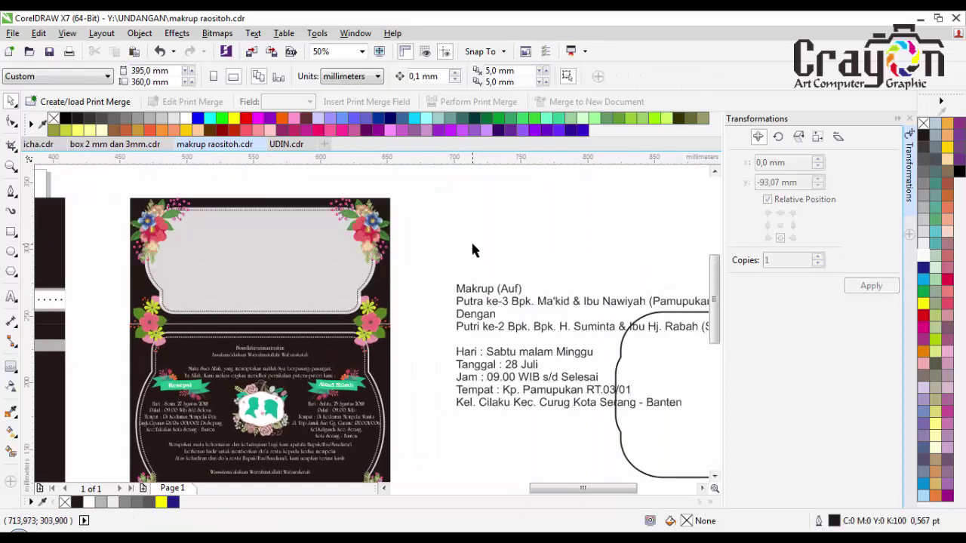
click(35, 144)
click(410, 351)
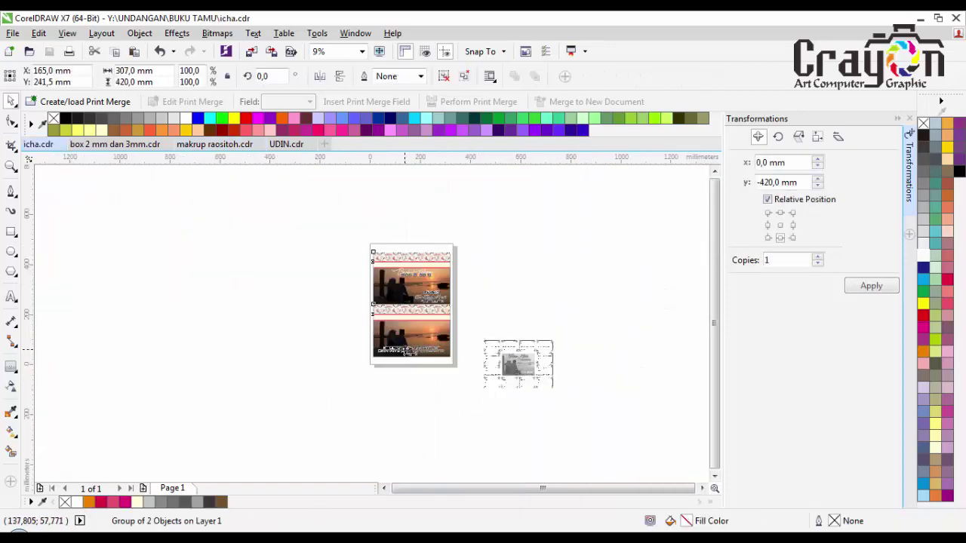
ctrl+click(410, 351)
scroll(410, 351, up, 3)
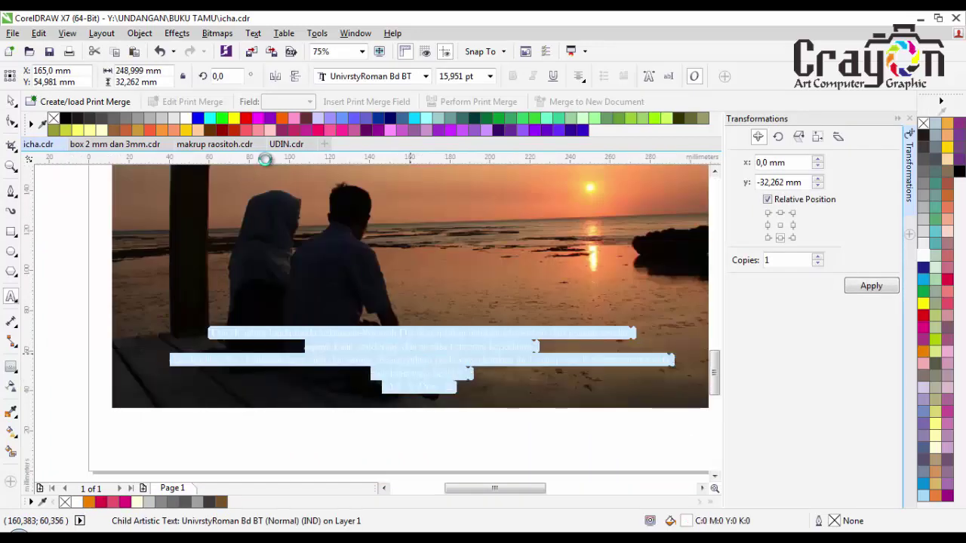
Paste the verse onto the card in makrup raositoh.cdr.
click(209, 144)
scroll(295, 274, down, 3)
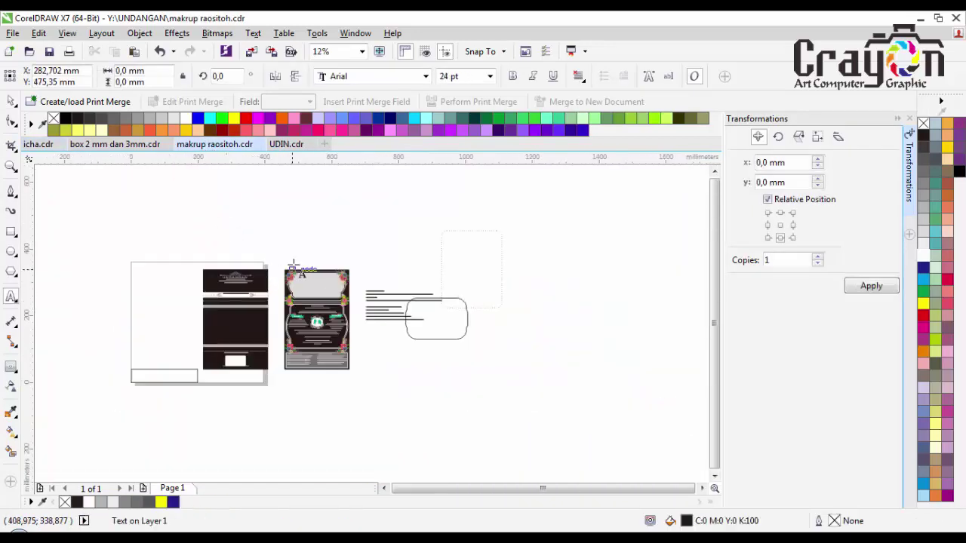
scroll(334, 296, up, 2)
scroll(335, 296, up, 5)
scroll(334, 296, down, 2)
key(ctrl+v)
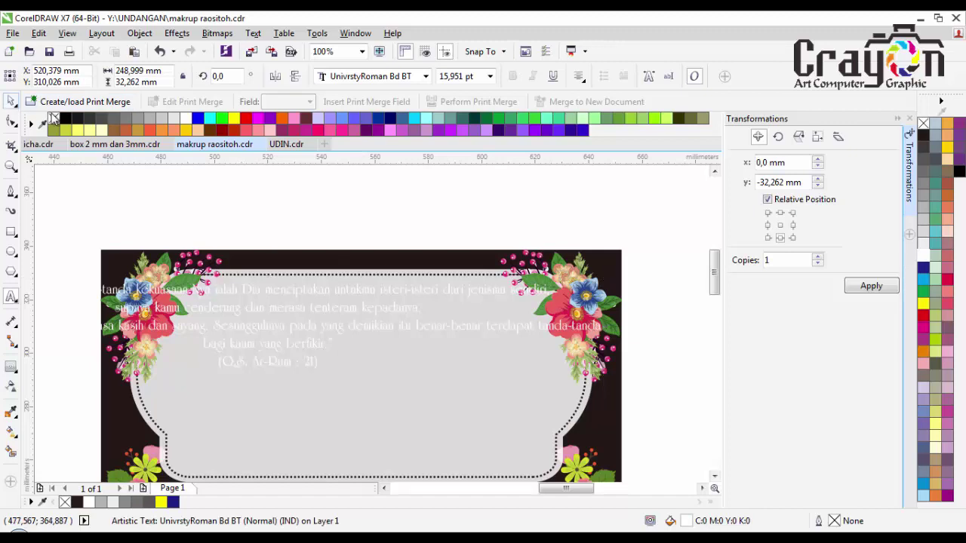
Set the verse text to 10 pt.
text(0)
key(Return)
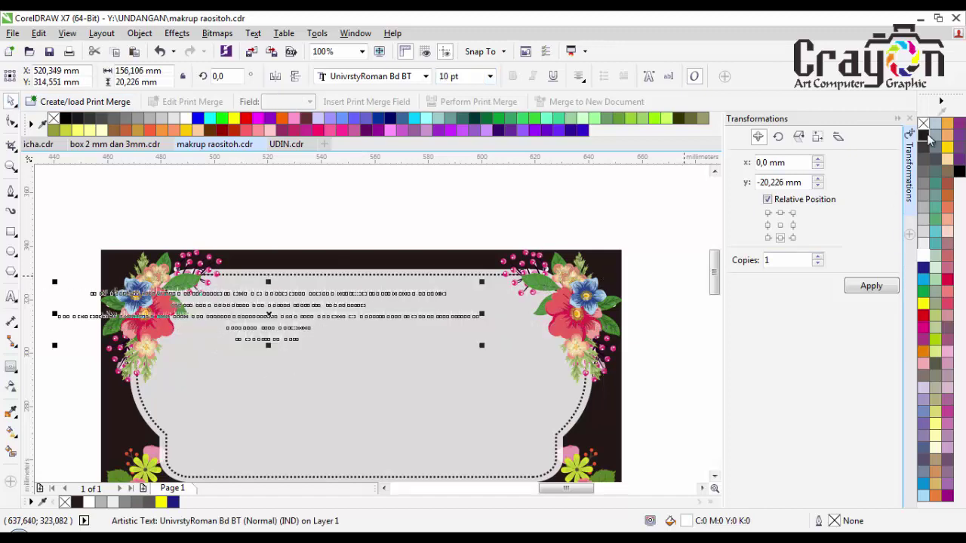
click(458, 397)
click(373, 288)
scroll(373, 289, up, 1)
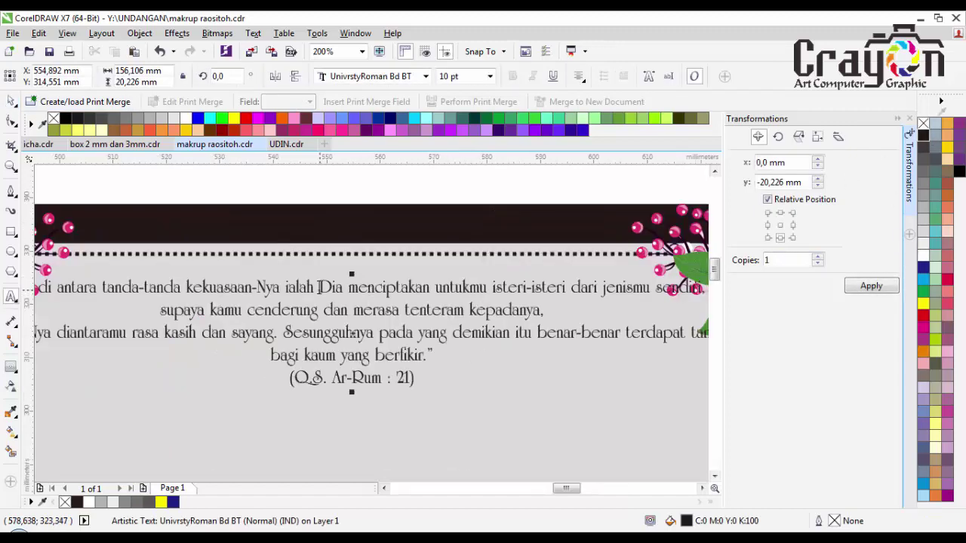
scroll(344, 286, left, 1)
Break the verse into shorter lines before 'ialah' and before 'Sesungguhnya'.
key(Return)
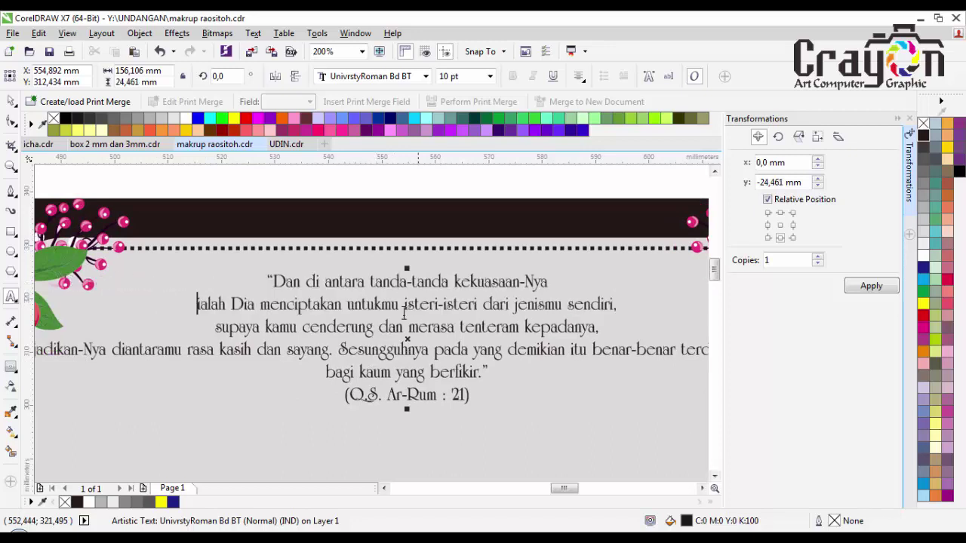
click(340, 349)
key(Return)
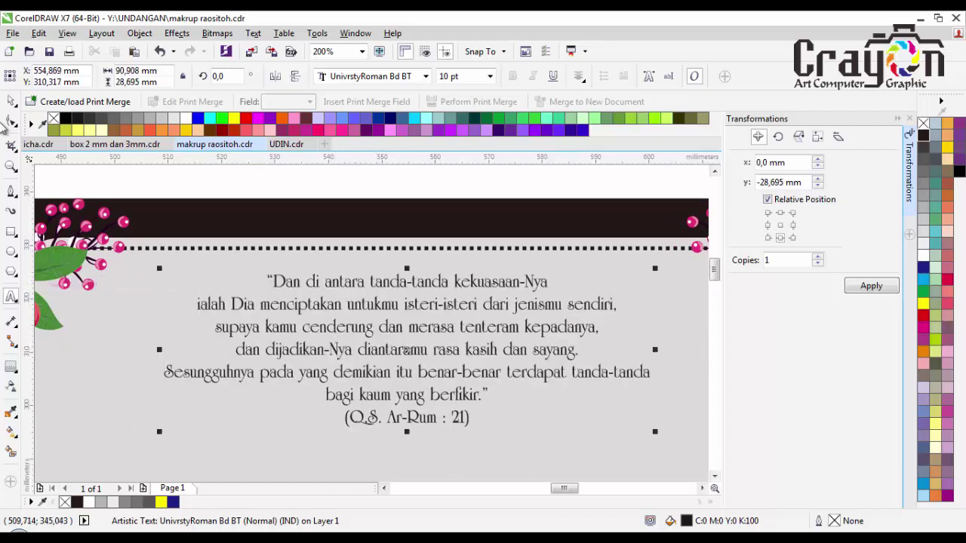
key(ctrl+space)
scroll(379, 326, down, 1)
key(F8)
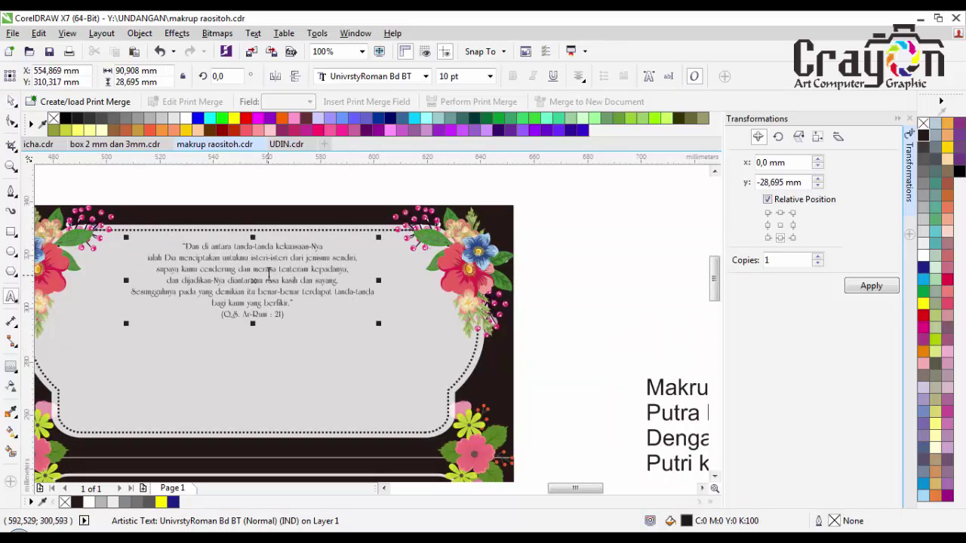
Apply the AvantGarde-Demi font to the verse.
click(426, 76)
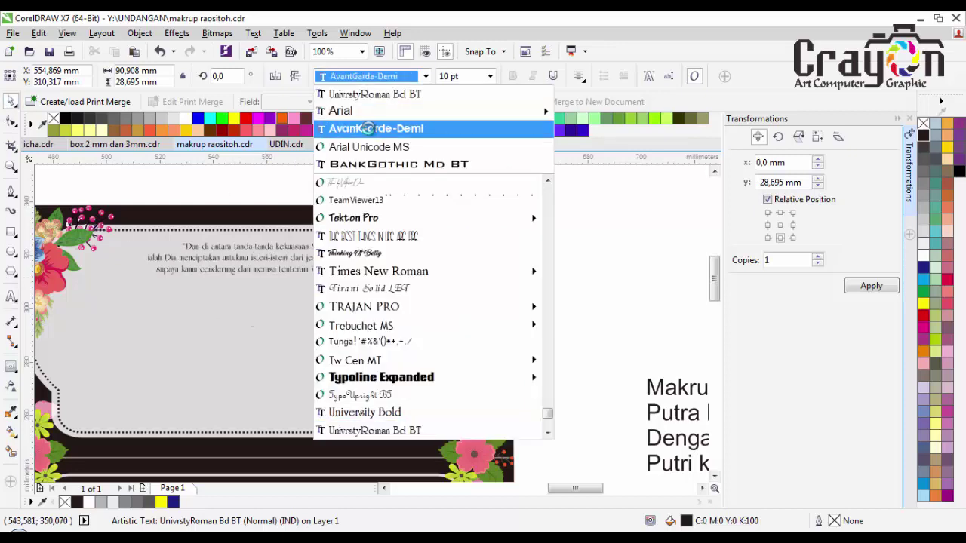
click(388, 125)
click(573, 299)
click(378, 248)
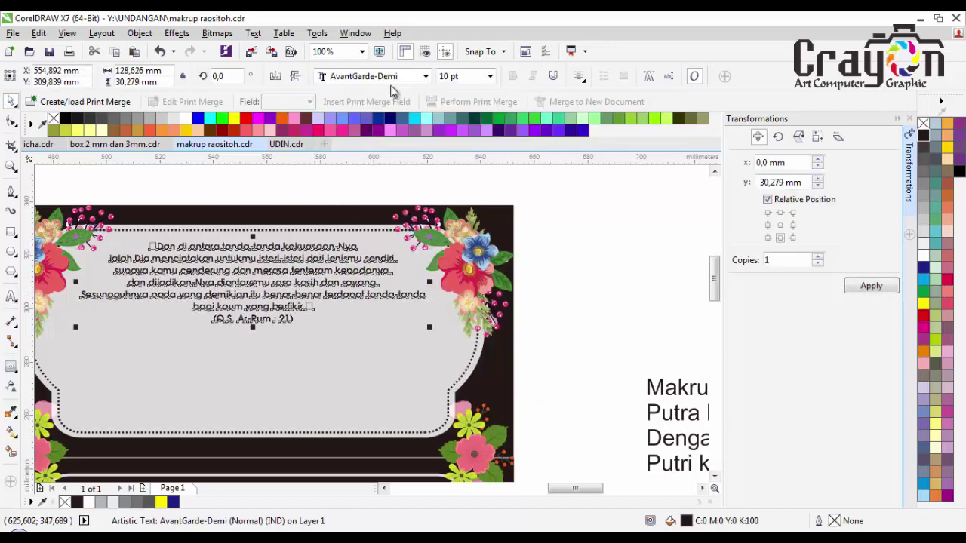
click(534, 252)
click(156, 243)
Try Arial Unicode MS on the verse, then undo back to AvantGarde-Demi.
click(425, 76)
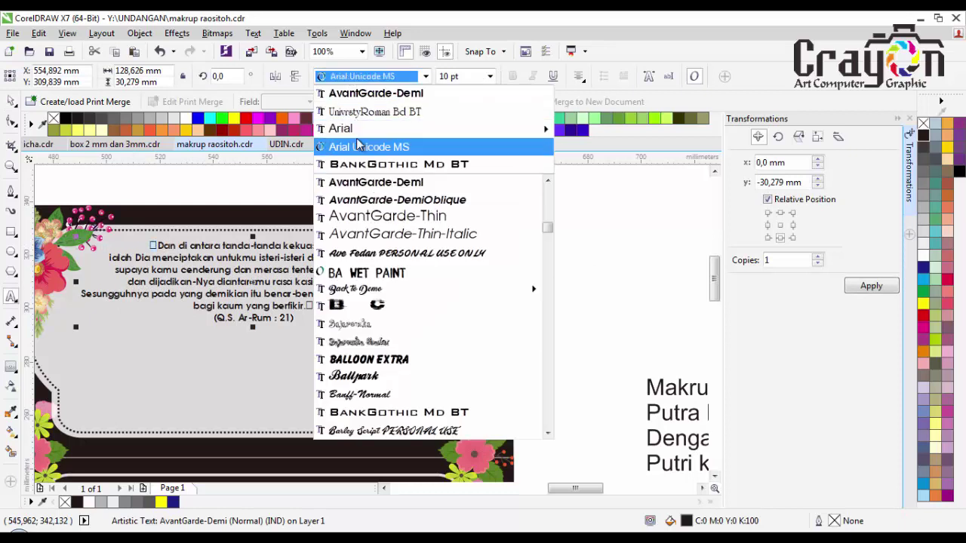
click(388, 144)
scroll(300, 308, up, 1)
click(426, 77)
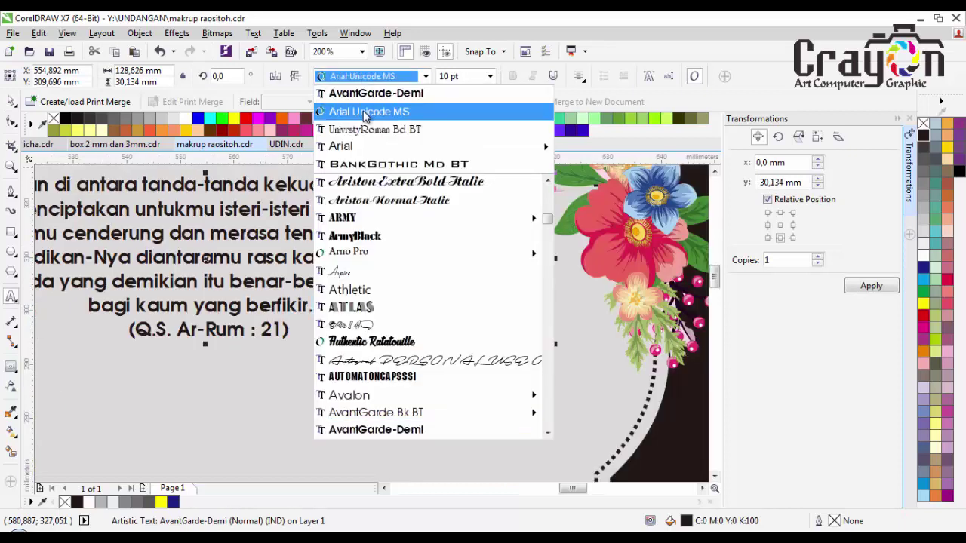
click(366, 106)
key(ctrl+z)
scroll(345, 302, down, 1)
key(ctrl+z)
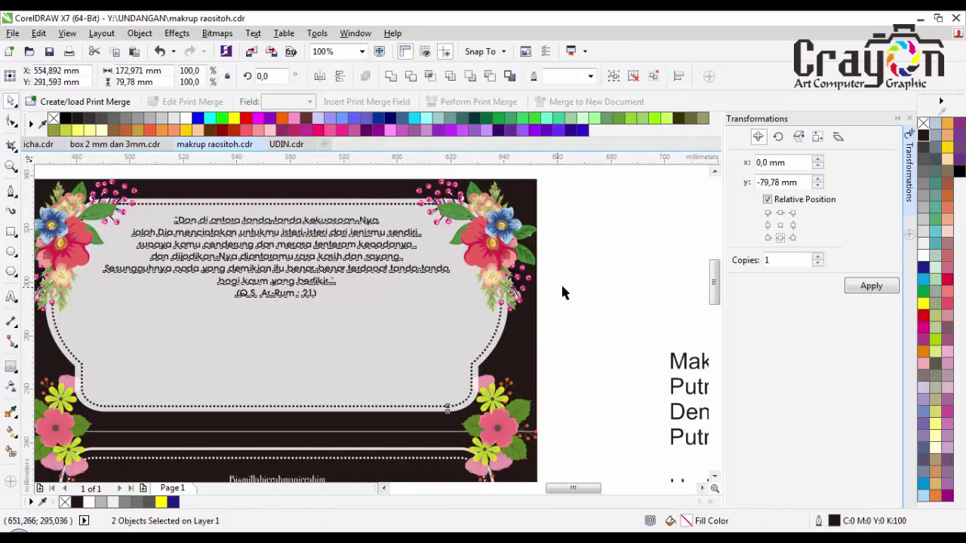
click(560, 287)
Cut the couple-and-parents paragraph out of the event-details text.
scroll(528, 283, down, 1)
click(513, 288)
double_click(513, 288)
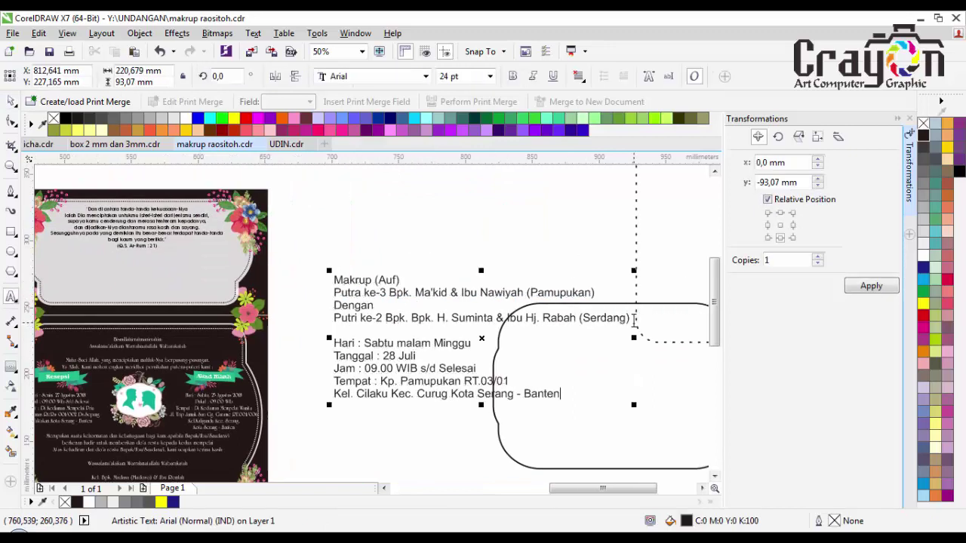
drag(629, 317, 319, 274)
key(Delete)
key(Delete)
Set the names text to 12 pt UnivrstyRoman Bd BT, centred, then select the verse.
scroll(253, 268, up, 1)
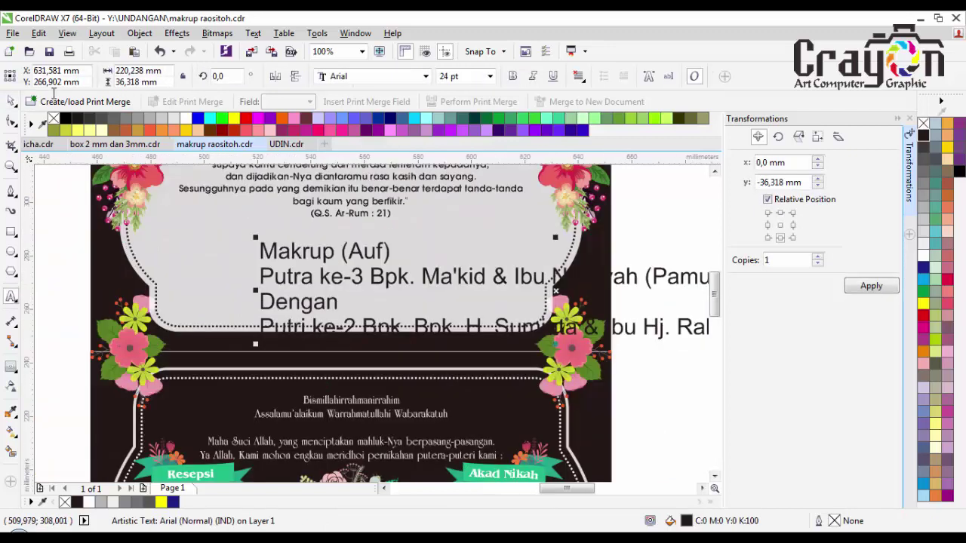
click(426, 76)
click(377, 146)
text(1)
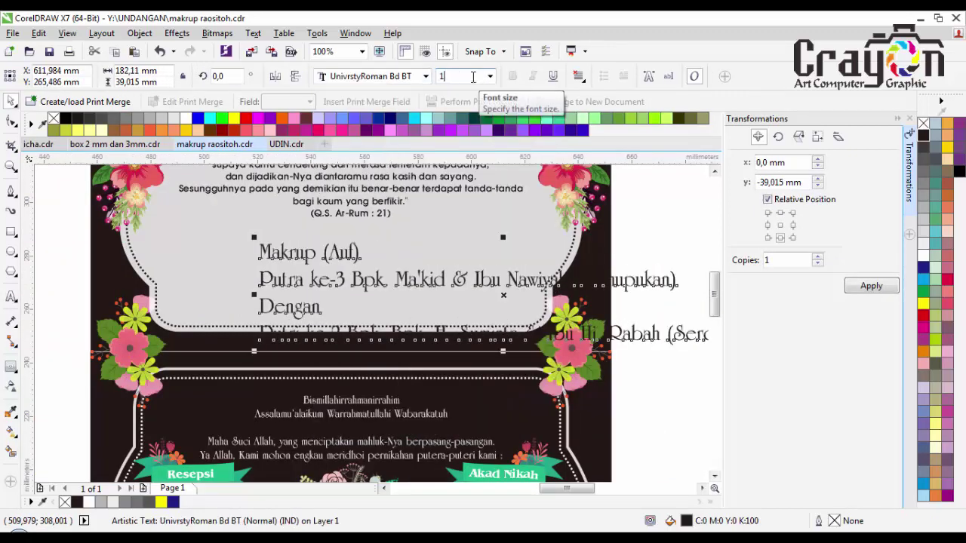
click(473, 76)
text(12)
key(Return)
click(579, 76)
click(608, 123)
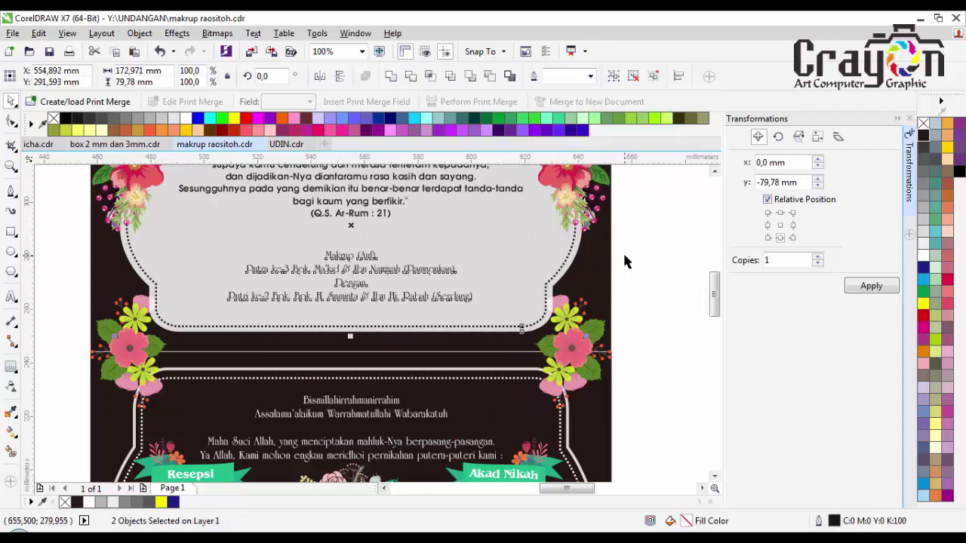
click(622, 251)
click(362, 207)
click(426, 76)
Re-break the verse's opening lines: join 'ialah Dia', break after 'isteri-isteri', and join 'Sesungguhnya'.
click(362, 87)
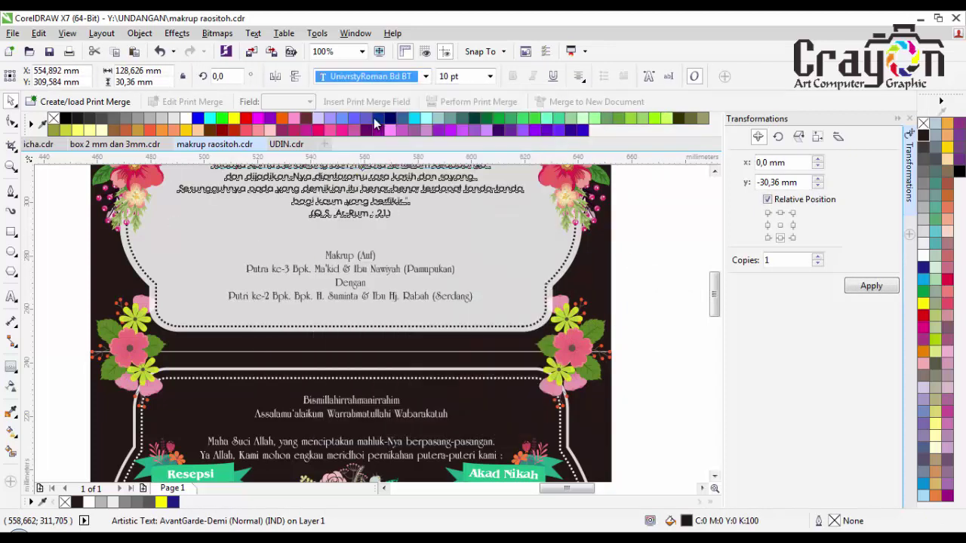
scroll(446, 292, up, 1)
click(399, 220)
scroll(398, 220, up, 1)
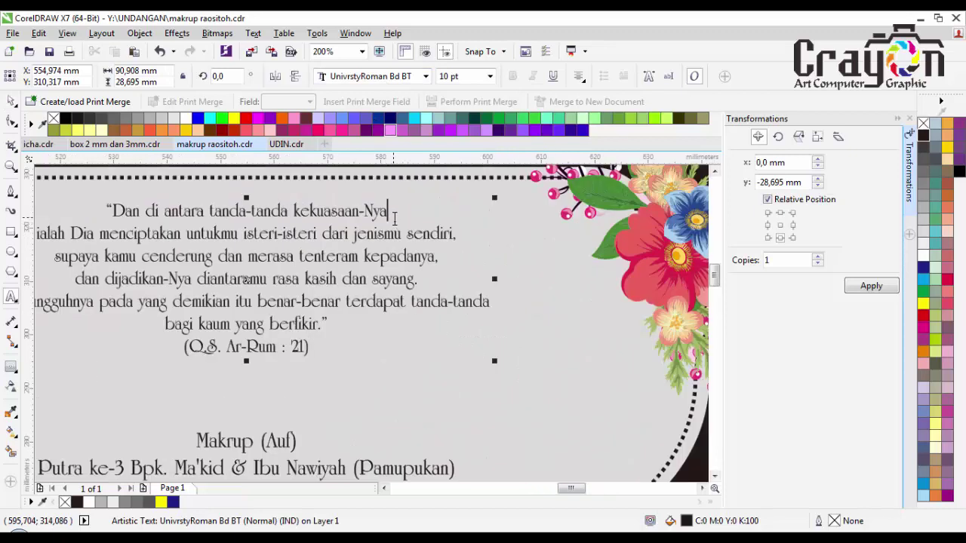
key(Delete)
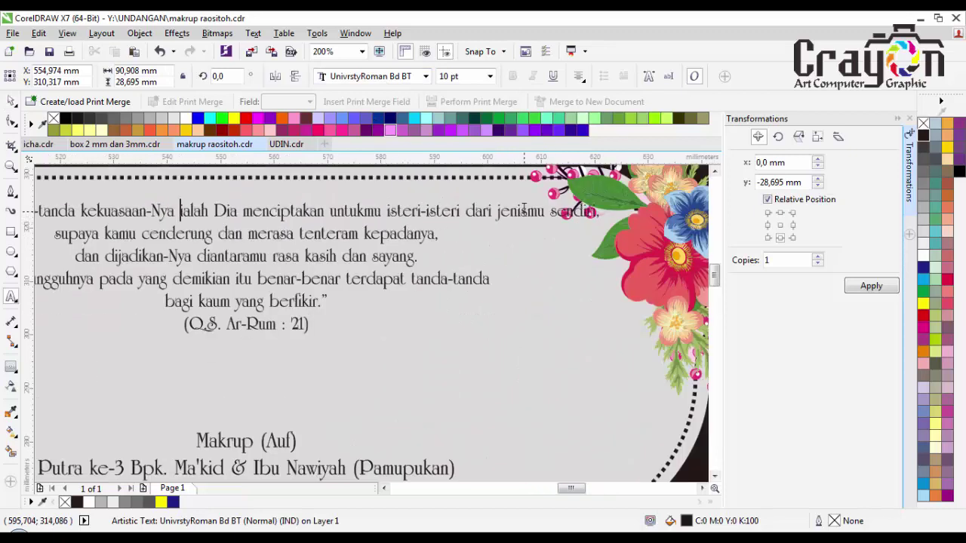
click(466, 210)
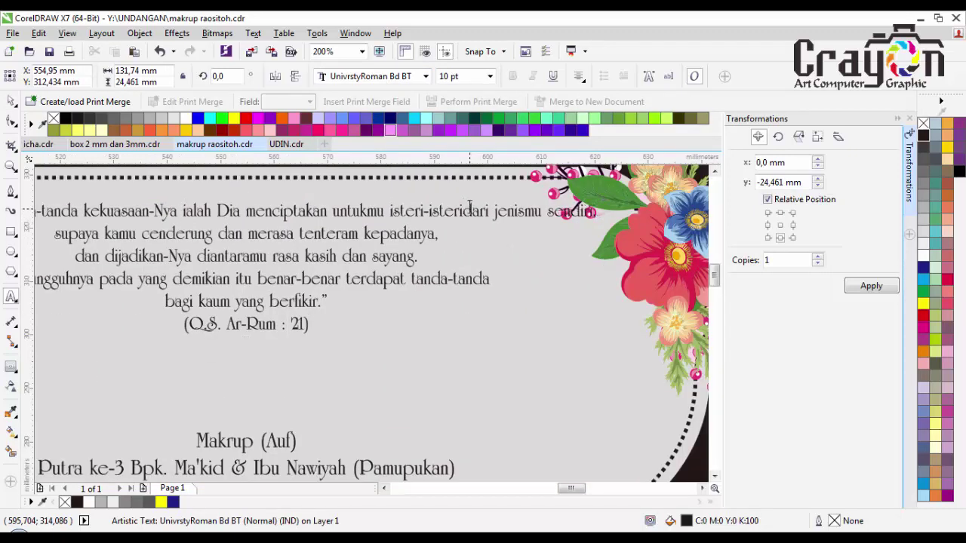
key(Return)
key(End)
key(Delete)
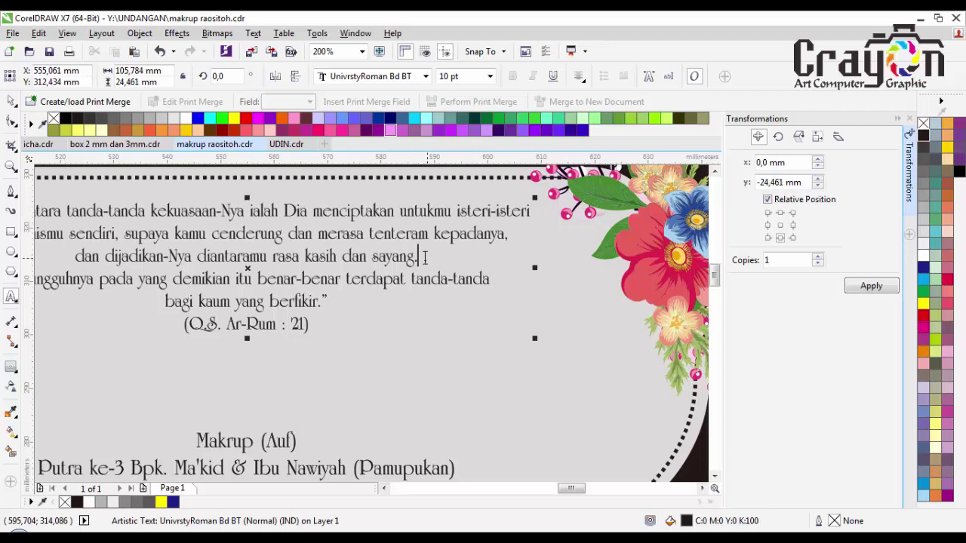
key(Delete)
Re-break the closing lines so the verse ends 'terdapat tanda-tanda bagi kaum yang berfikir.'.
click(592, 269)
key(Return)
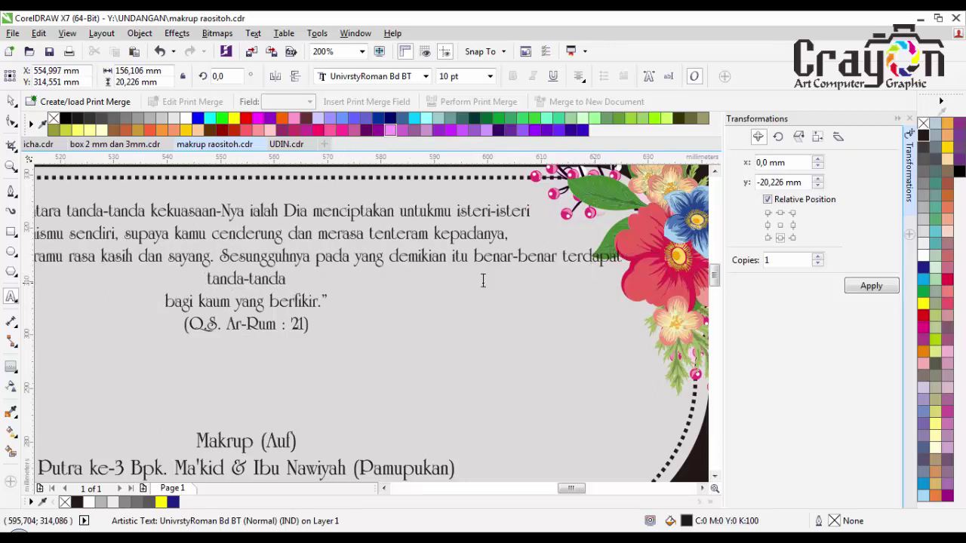
click(372, 278)
key(Delete)
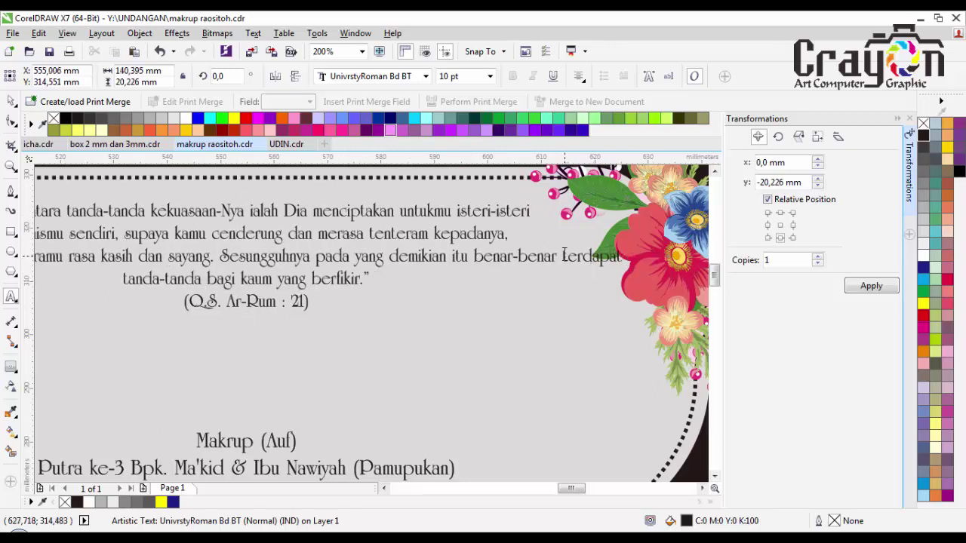
click(563, 256)
key(Return)
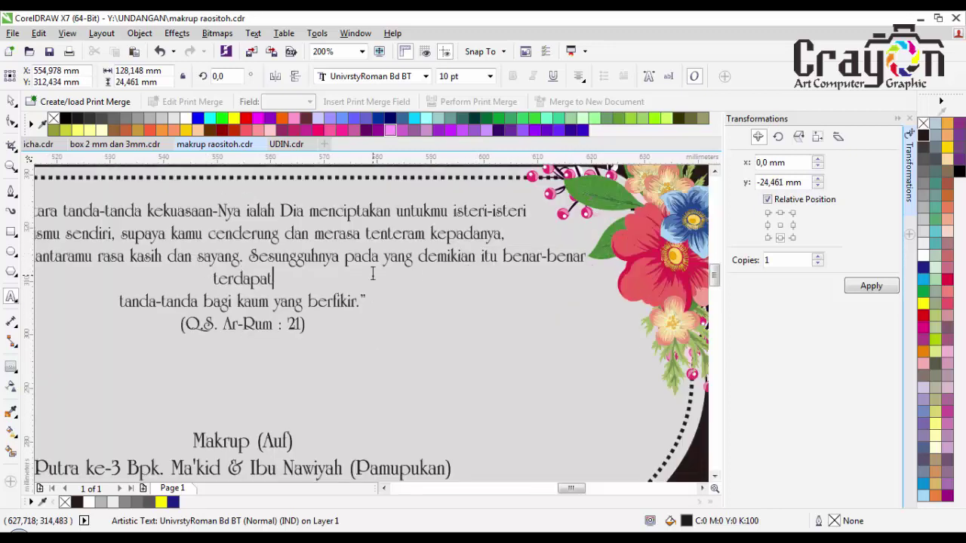
key(Delete)
key(Escape)
scroll(347, 214, down, 4)
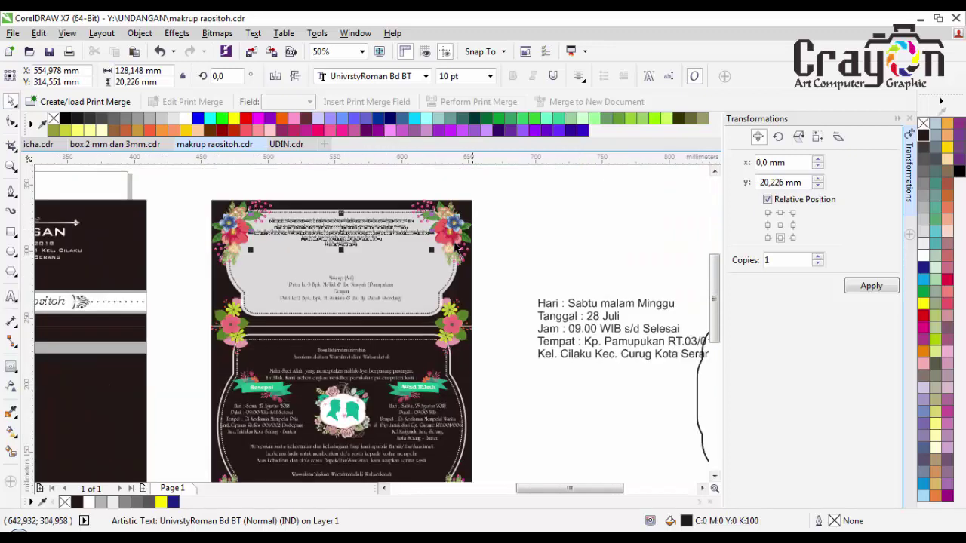
scroll(379, 249, up, 3)
Fill the card's frame group with the White palette swatch.
click(532, 307)
click(925, 258)
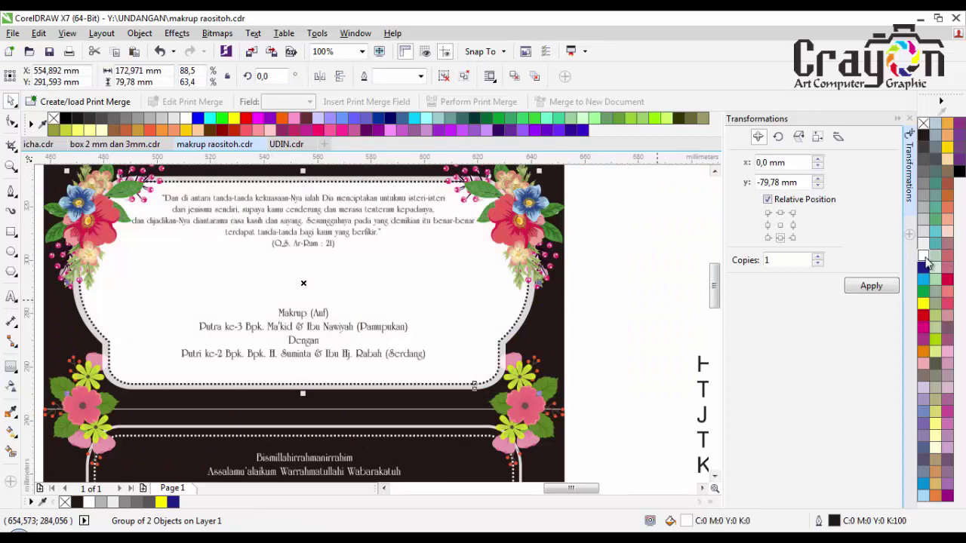
click(644, 223)
scroll(483, 253, down, 1)
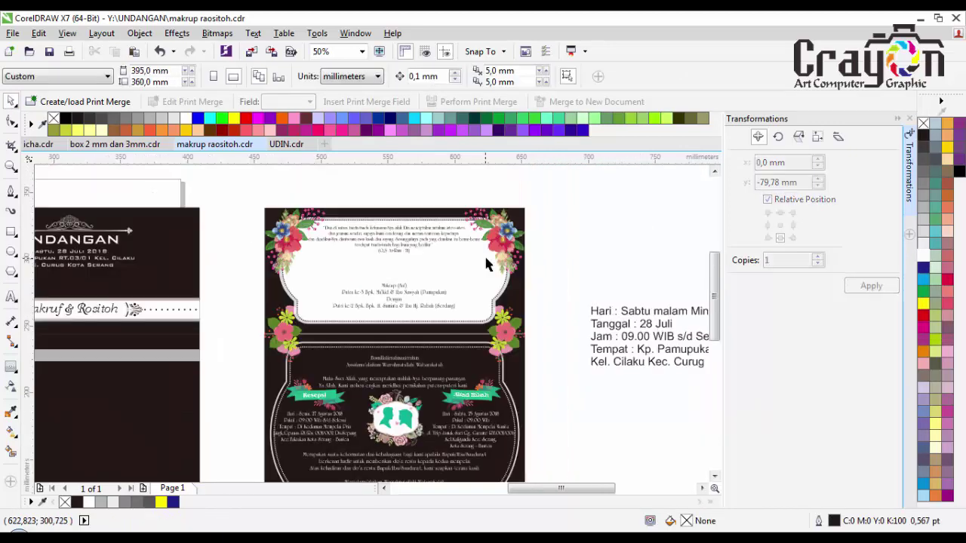
scroll(528, 226, down, 1)
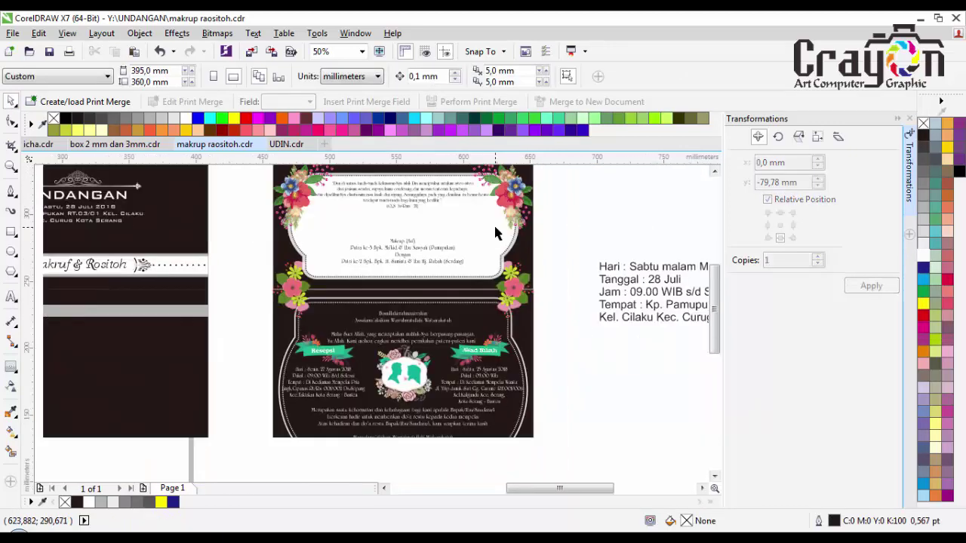
Select the left and right flower clusters, then the event details group.
click(535, 294)
shift+click(291, 287)
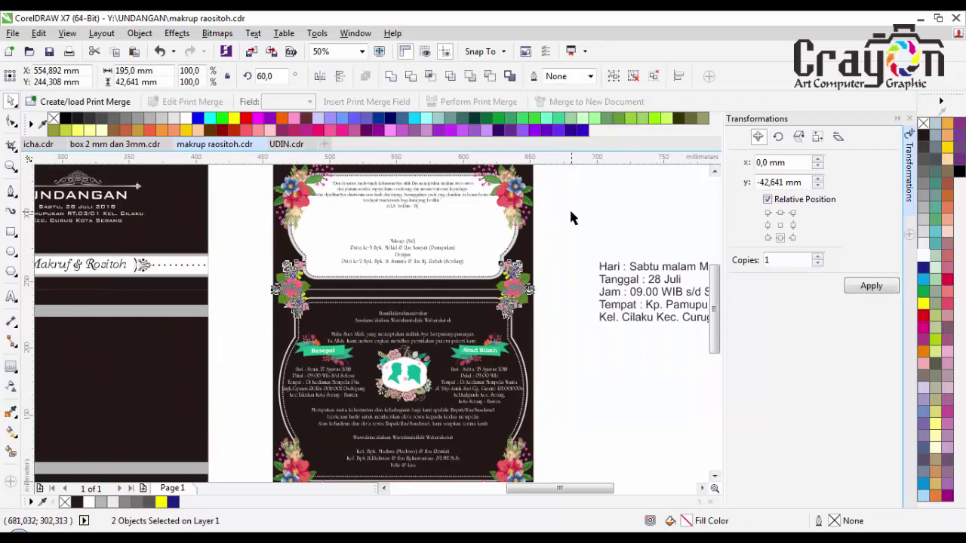
click(571, 217)
scroll(571, 217, up, 2)
scroll(528, 226, down, 2)
click(374, 332)
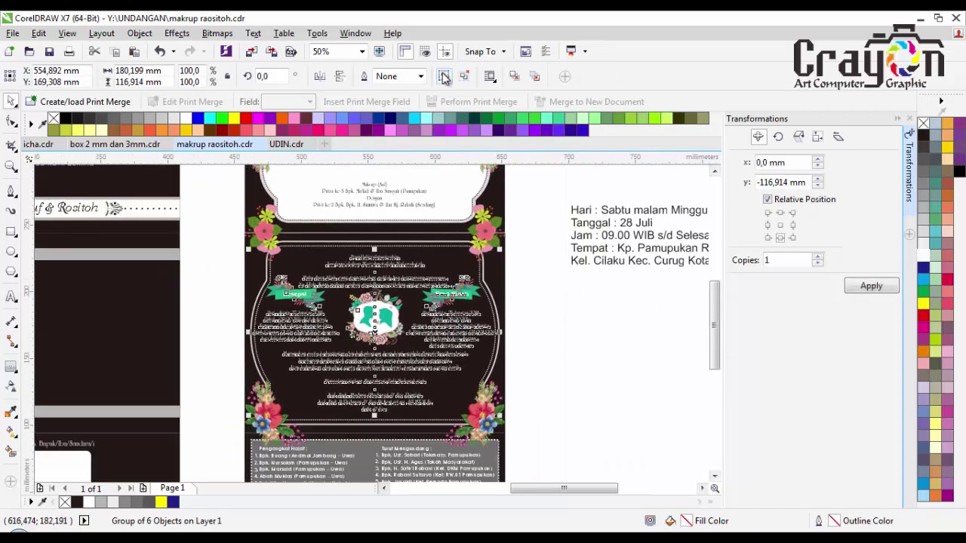
scroll(374, 226, up, 1)
Try Thinking Of Betty, Windsong and Stranger back in the Night fonts on 'Makrup (Auf)'.
scroll(374, 227, up, 2)
double_click(323, 302)
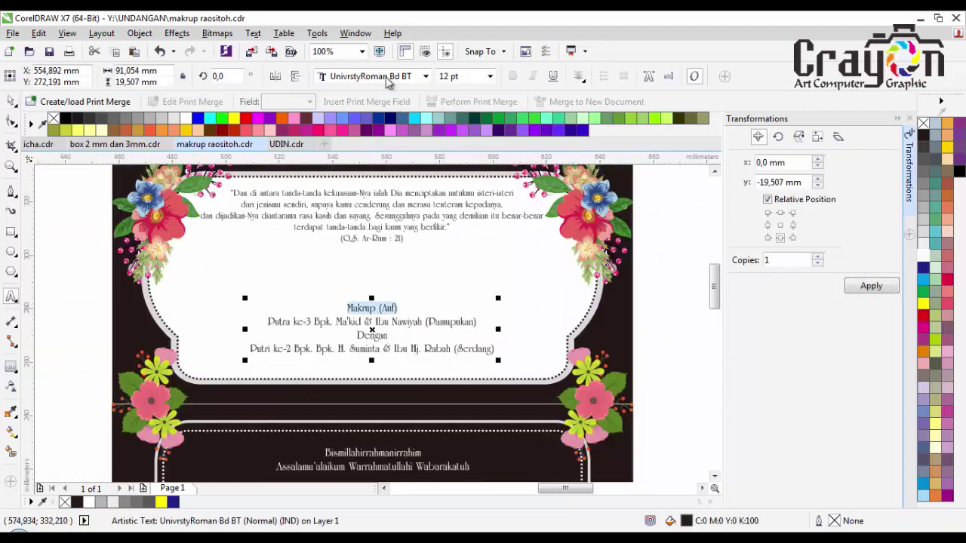
click(387, 79)
click(377, 287)
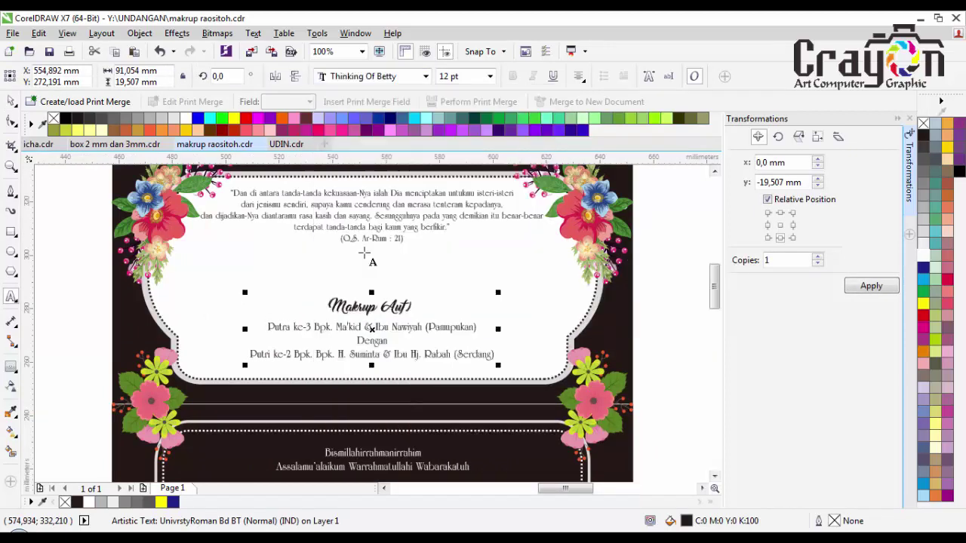
scroll(363, 252, up, 1)
click(370, 76)
scroll(413, 302, down, 3)
scroll(413, 401, down, 2)
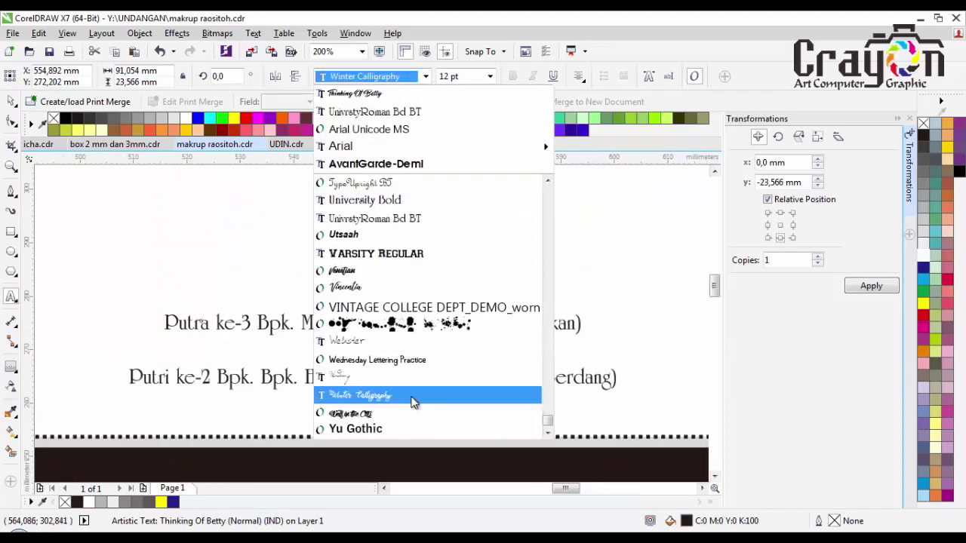
click(414, 377)
click(370, 76)
scroll(388, 377, down, 1)
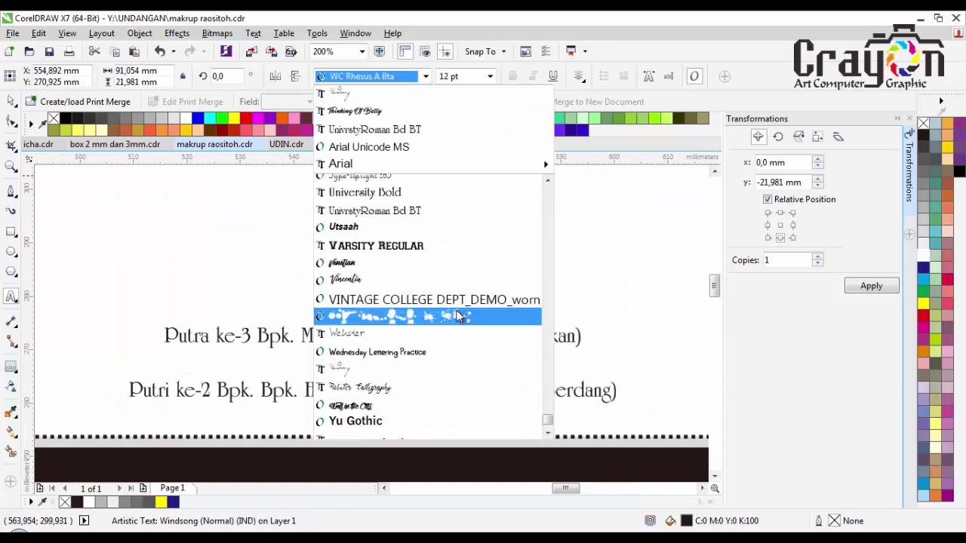
scroll(458, 317, up, 4)
scroll(406, 340, up, 2)
scroll(405, 343, up, 1)
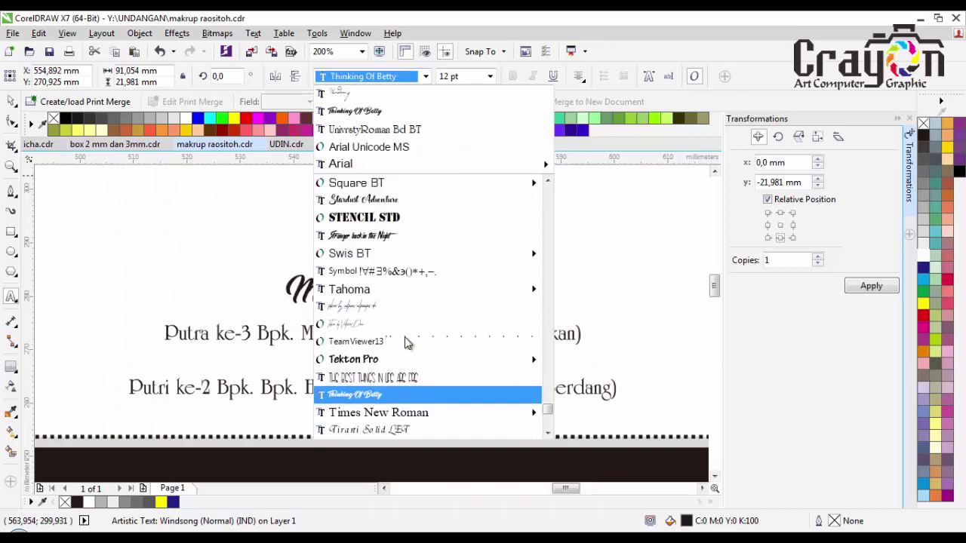
click(380, 237)
Try Special Valentine, Shelley Allegro BT, Sanctuary Playground and Riesling fonts on the name.
click(375, 79)
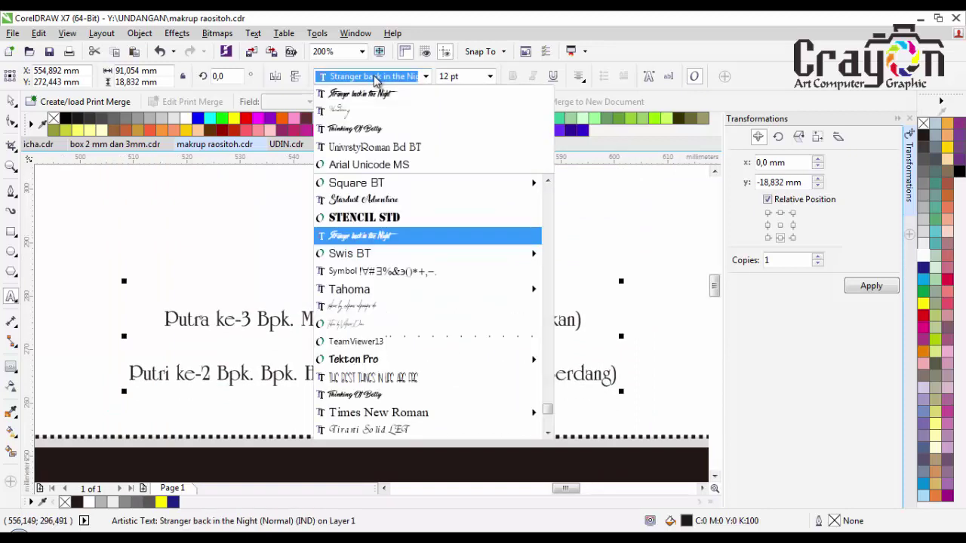
scroll(378, 302, up, 1)
click(373, 220)
click(375, 76)
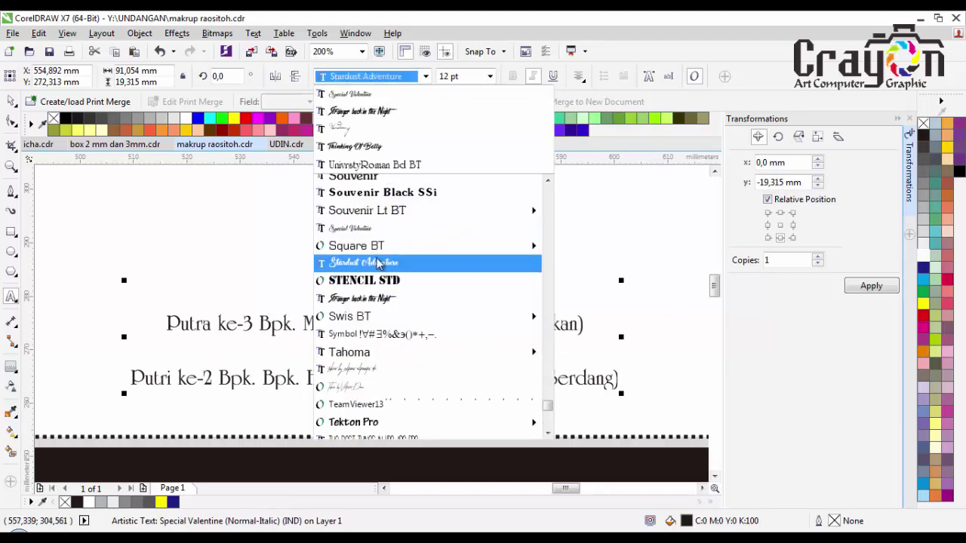
scroll(369, 261, up, 2)
scroll(370, 260, up, 2)
click(370, 182)
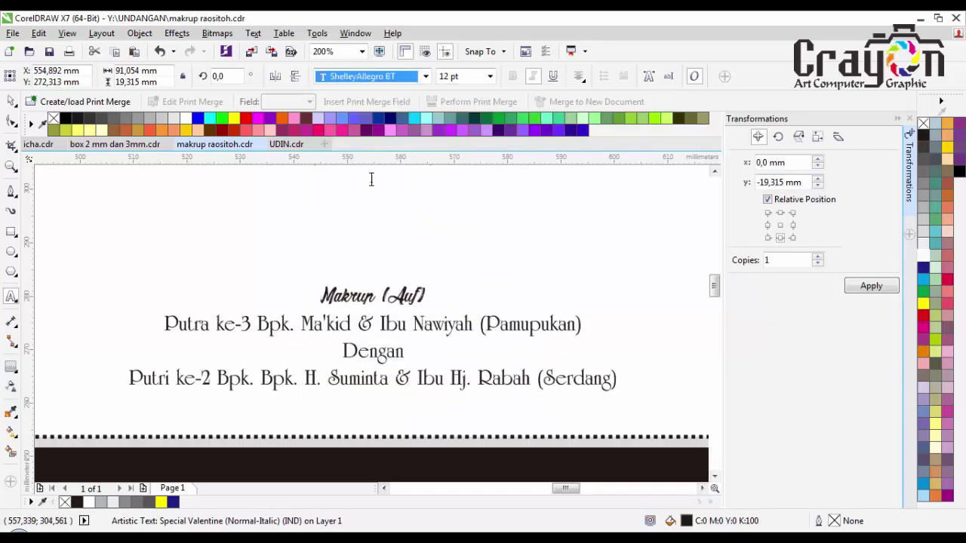
click(375, 76)
scroll(392, 305, up, 4)
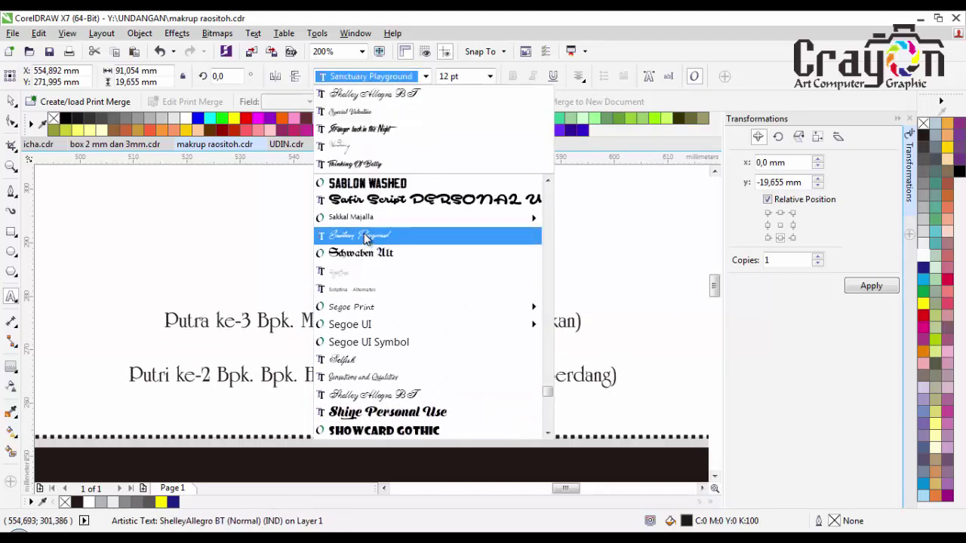
click(362, 235)
scroll(350, 304, up, 2)
click(408, 73)
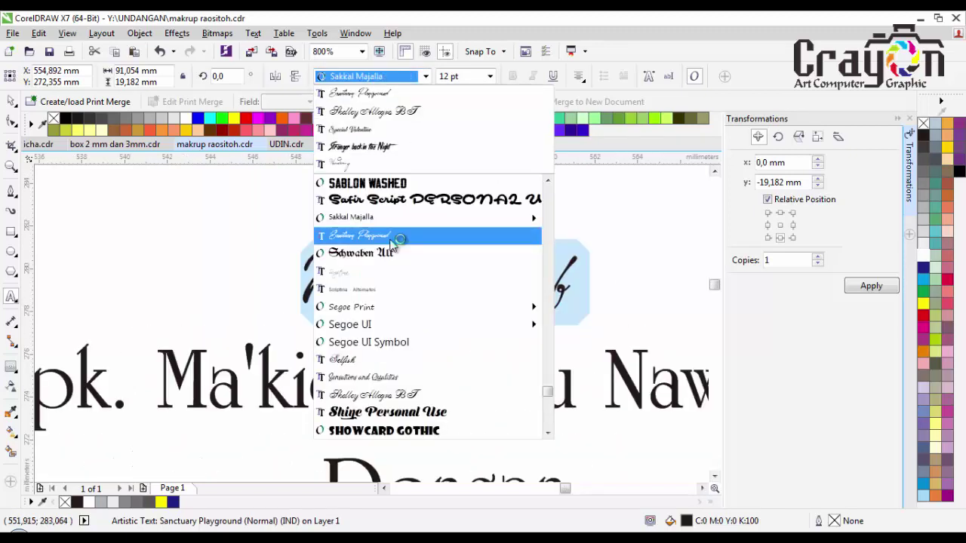
scroll(392, 355, up, 3)
scroll(388, 302, up, 2)
click(385, 264)
Set 'Makrup (Auf)' in Remachine Script Personal Use at 25 pt.
click(407, 76)
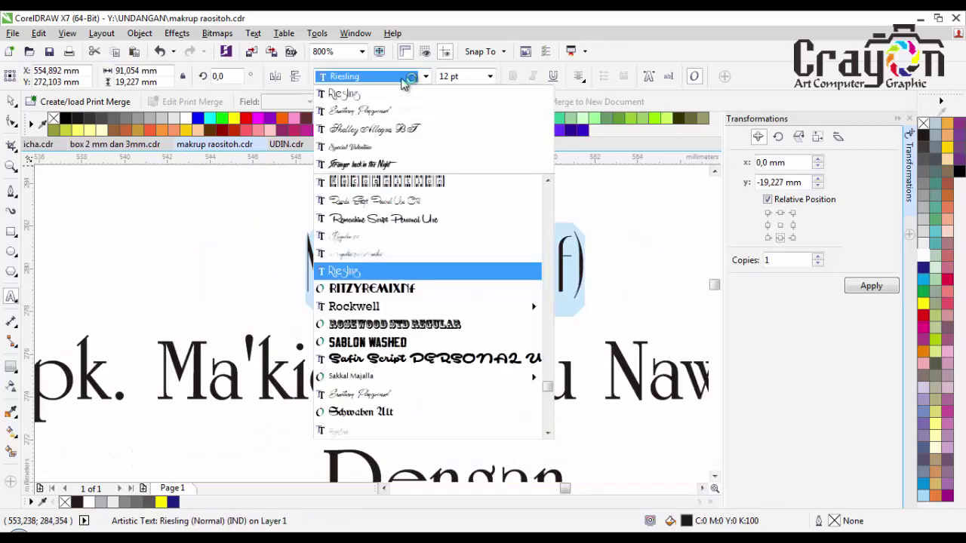
click(374, 201)
click(387, 81)
click(385, 219)
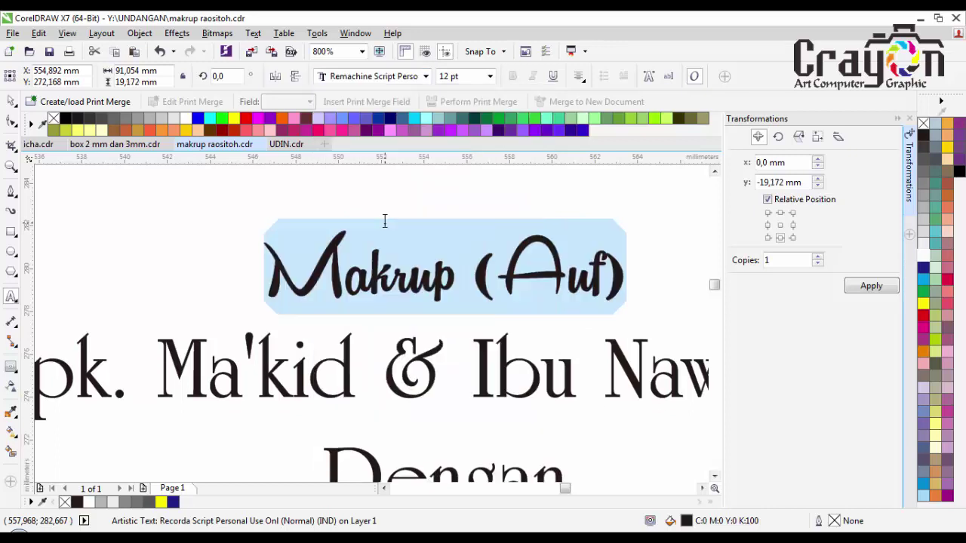
click(469, 79)
text(2)
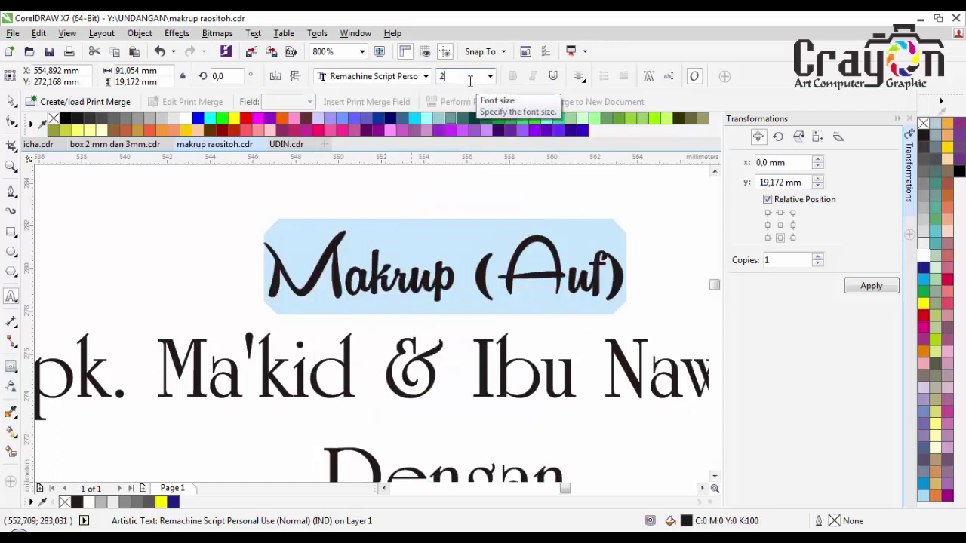
text(5)
key(Return)
Hide the Word document and return to the CorelDRAW invitation.
scroll(452, 332, down, 3)
click(453, 332)
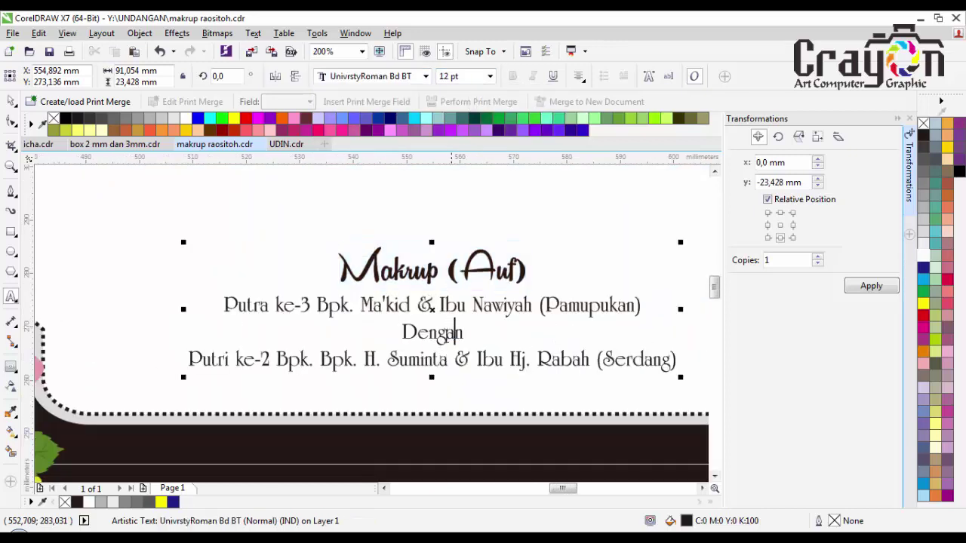
scroll(334, 277, down, 4)
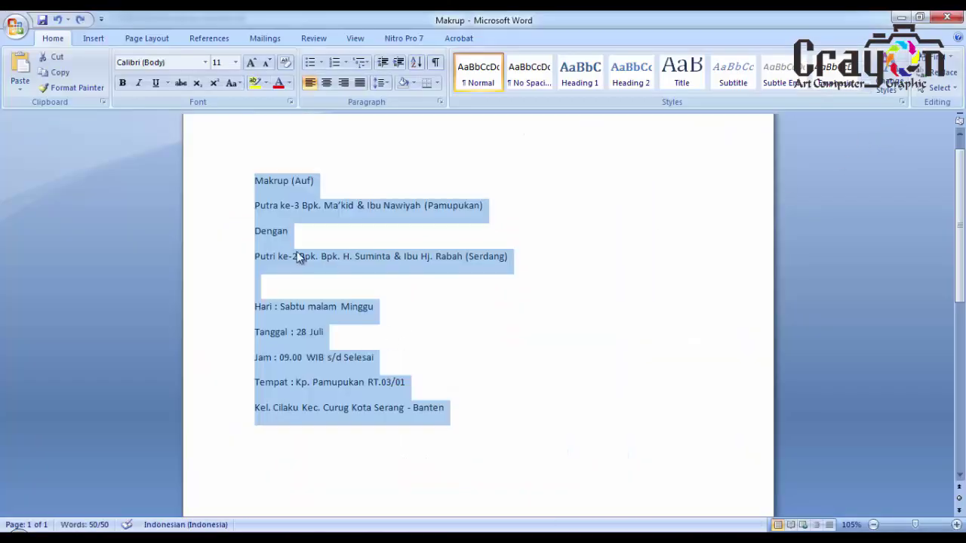
click(900, 18)
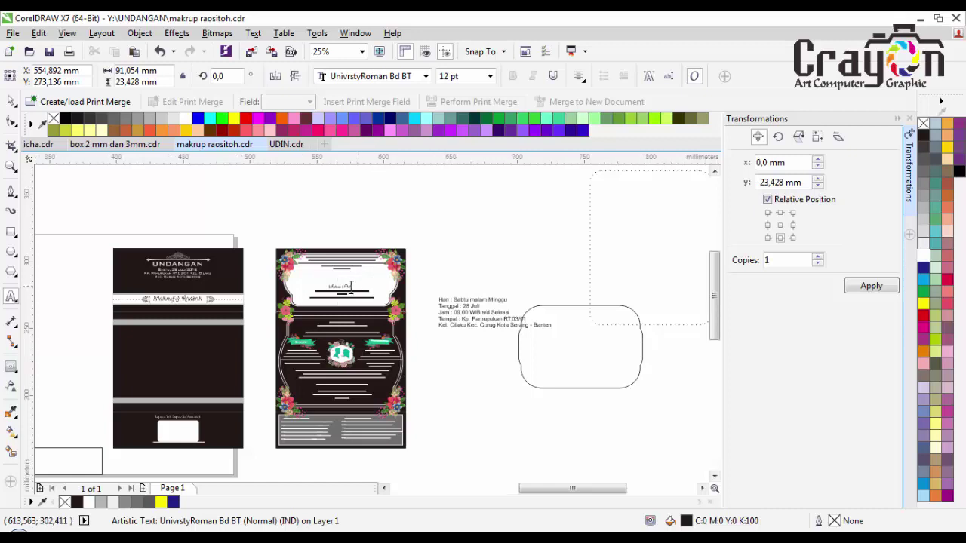
Copy the 'Makrup (Auf)' line below the Pamupukan line and retype it as 'Rositoh (Itoh)'.
scroll(341, 287, up, 3)
drag(346, 285, 148, 277)
key(ctrl+c)
click(497, 290)
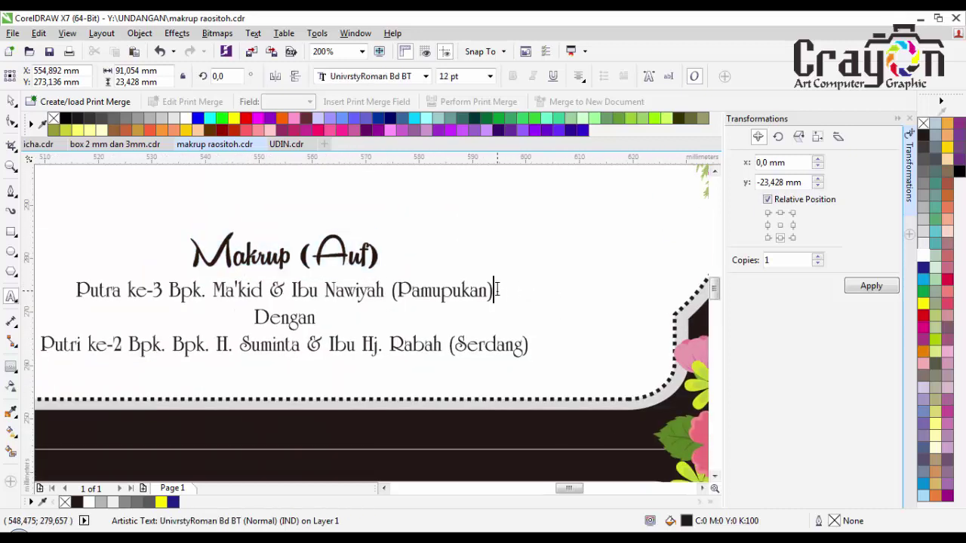
key(Return)
key(ctrl+v)
drag(479, 350, 133, 336)
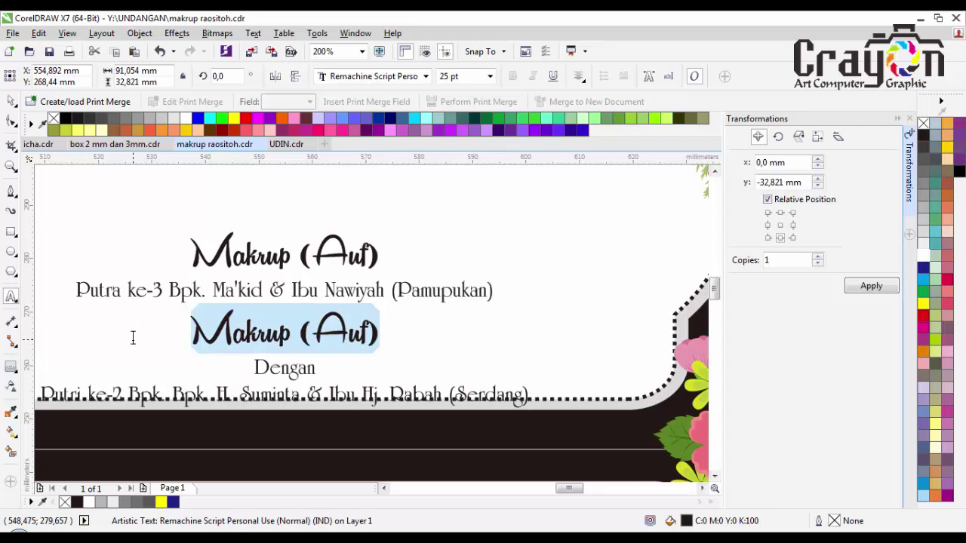
text(Rositoh)
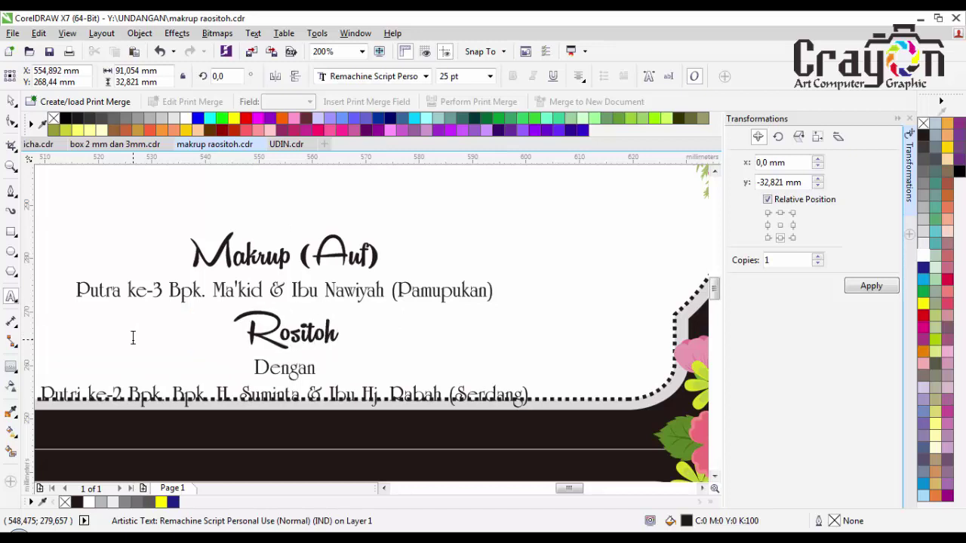
text( (Itoh))
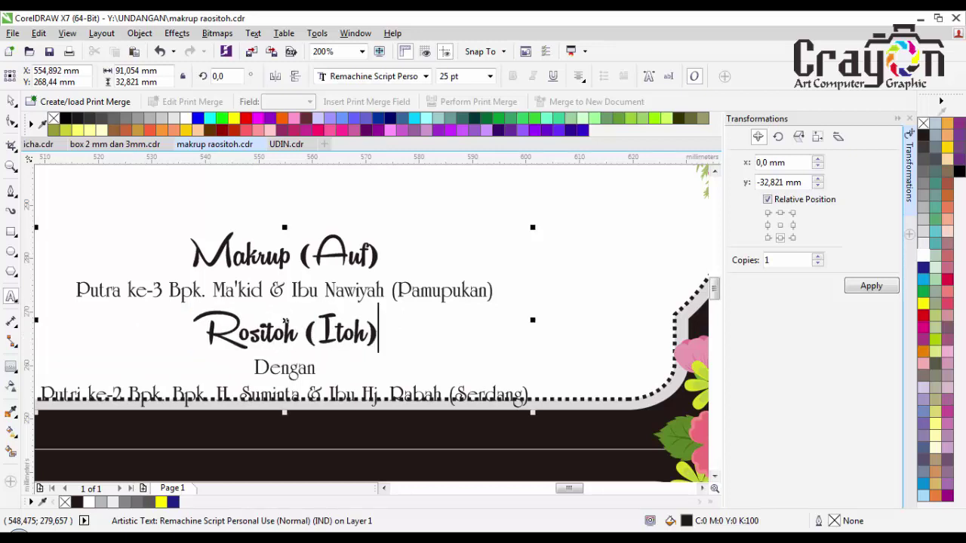
scroll(321, 315, down, 2)
key(ctrl+space)
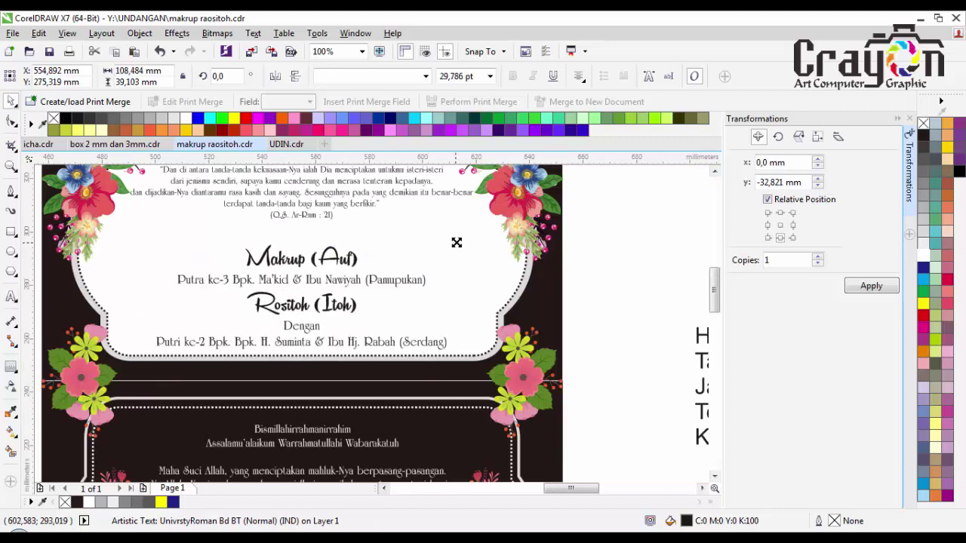
Add a 'Menikah :' heading above 'Makrup (Auf)' and move the names block slightly up.
click(340, 305)
scroll(340, 314, up, 1)
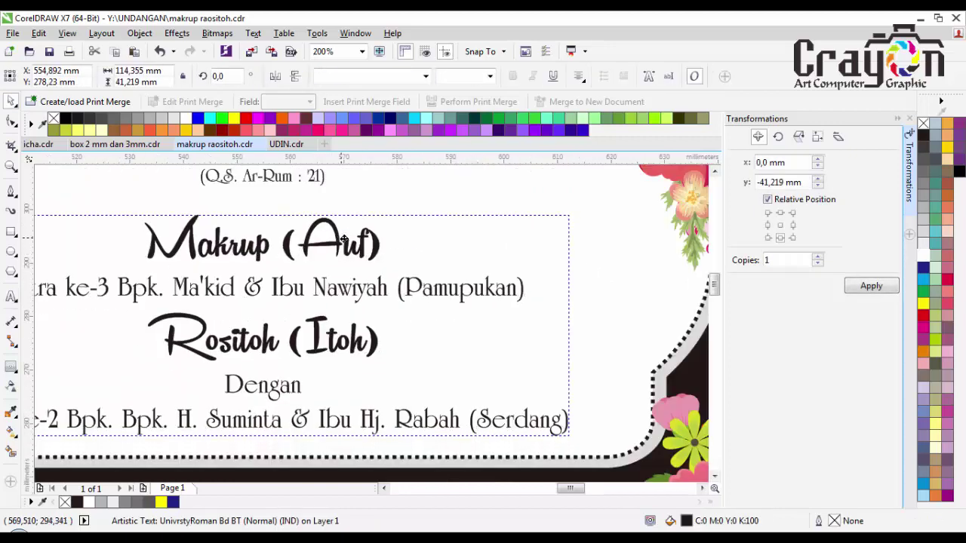
scroll(473, 270, down, 1)
click(628, 271)
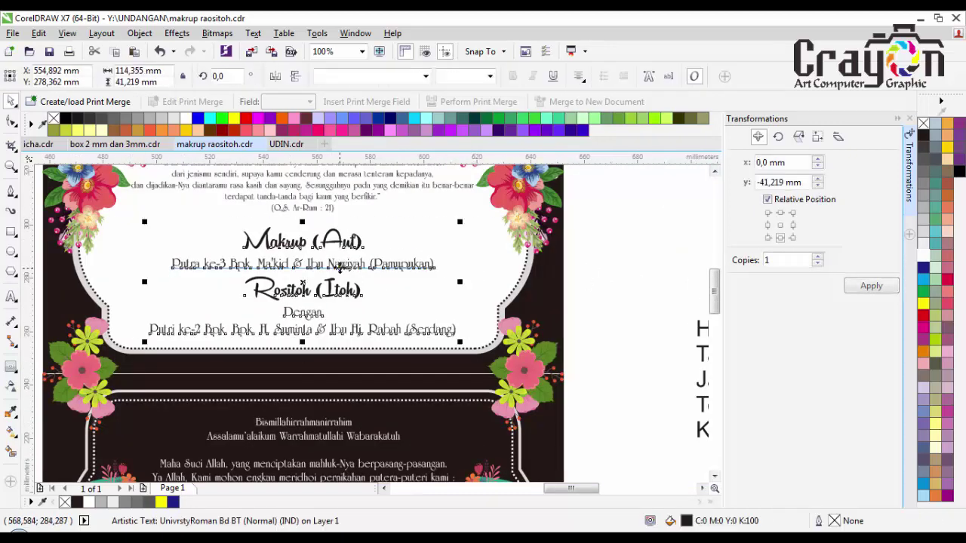
double_click(263, 268)
key(ctrl+c)
key(Up)
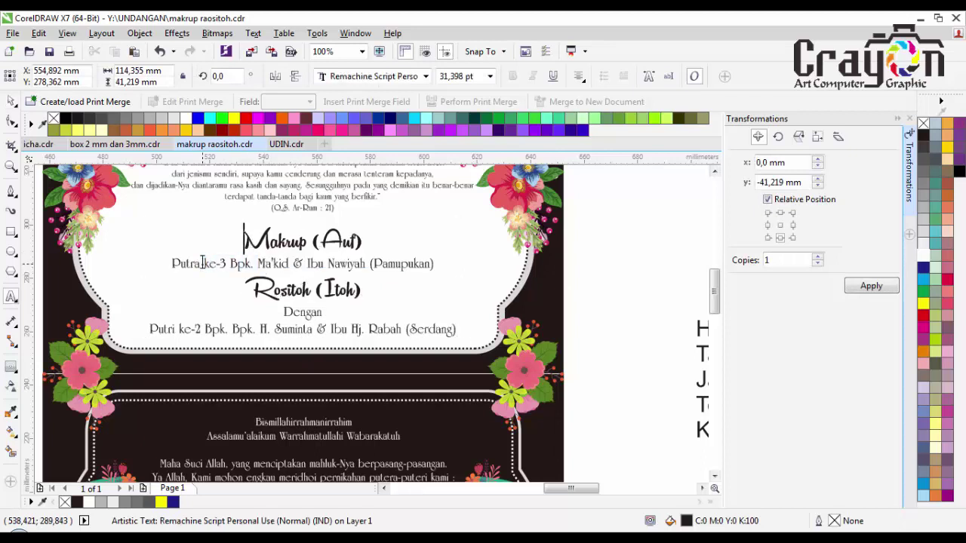
key(ctrl+v)
key(Return)
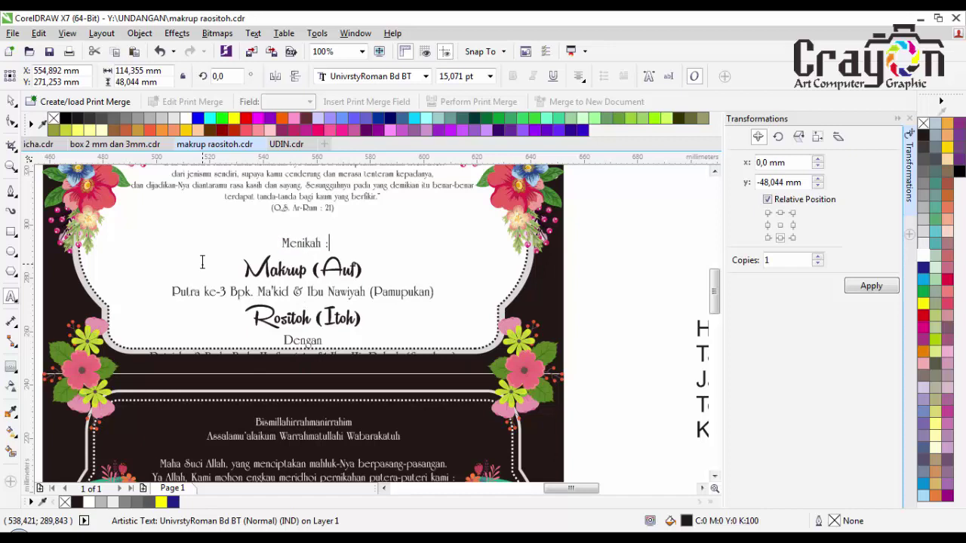
click(11, 100)
drag(334, 262, 336, 240)
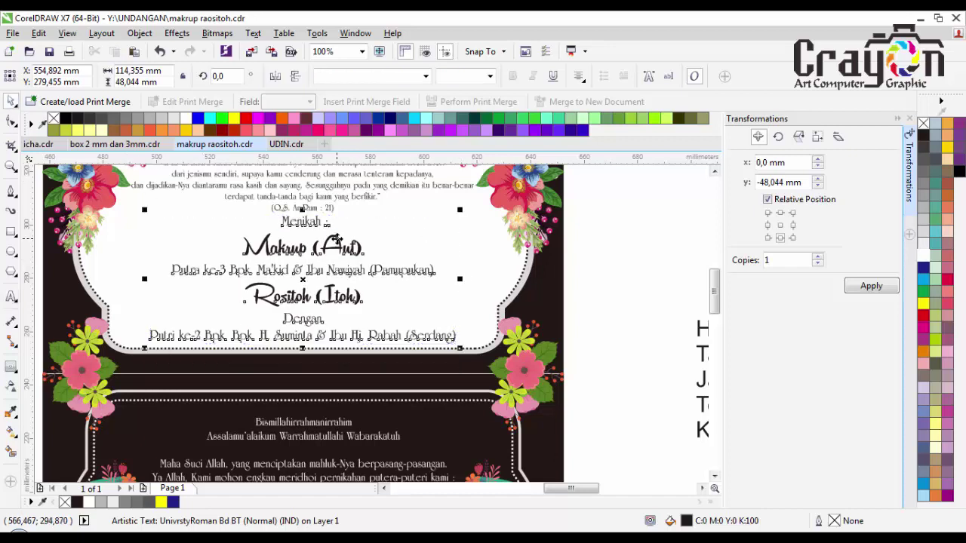
Move 'Dengan' from above the Putri line to below the Putra line.
double_click(296, 320)
key(Return)
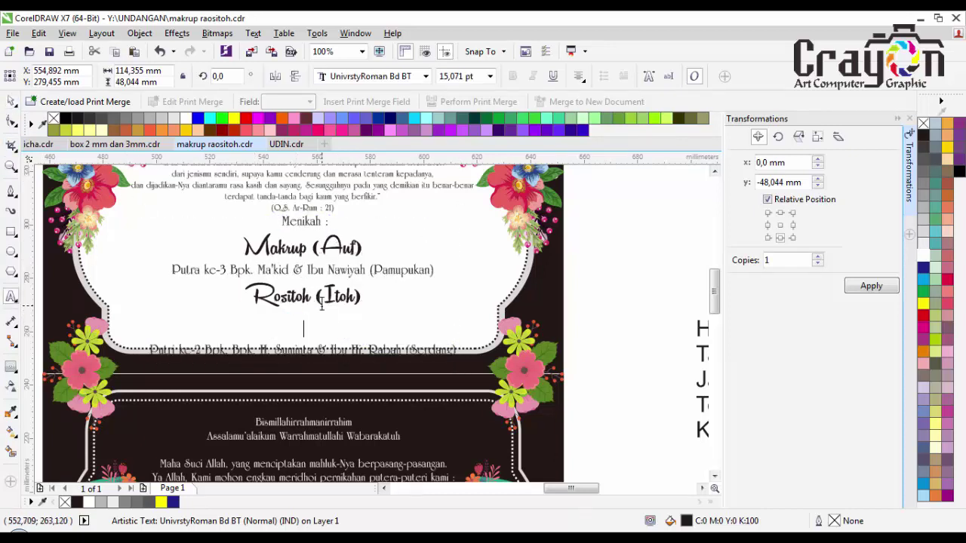
key(BackSpace)
click(447, 268)
key(Return)
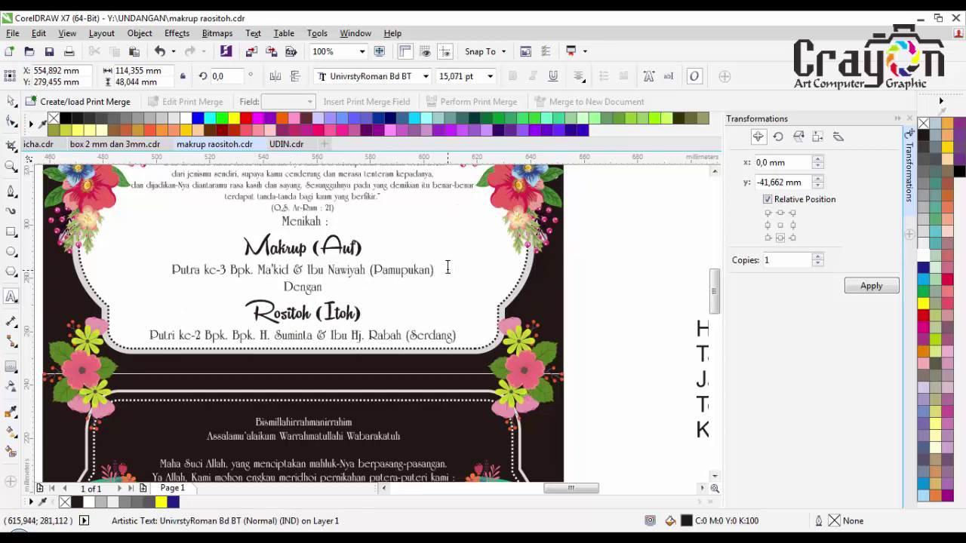
scroll(455, 344, down, 2)
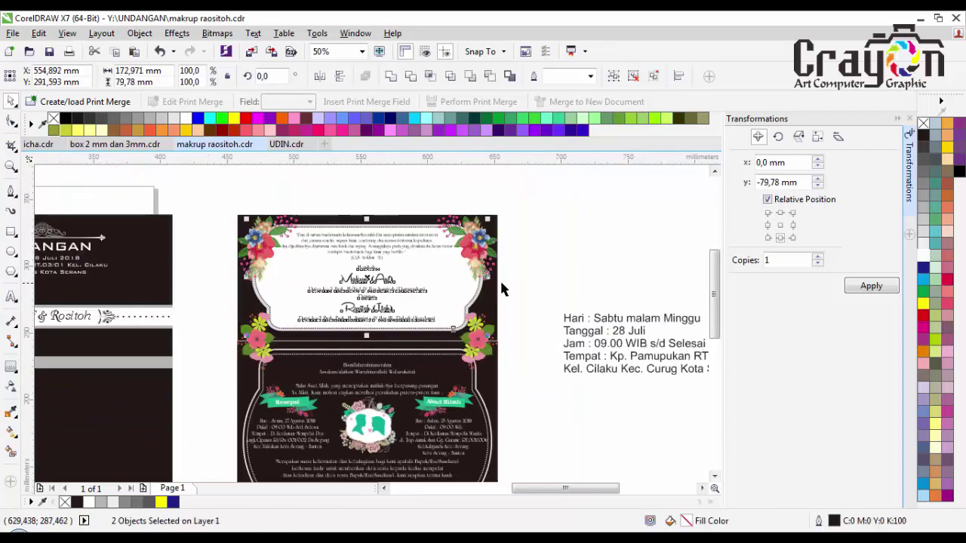
click(500, 278)
scroll(401, 276, up, 2)
scroll(401, 276, down, 2)
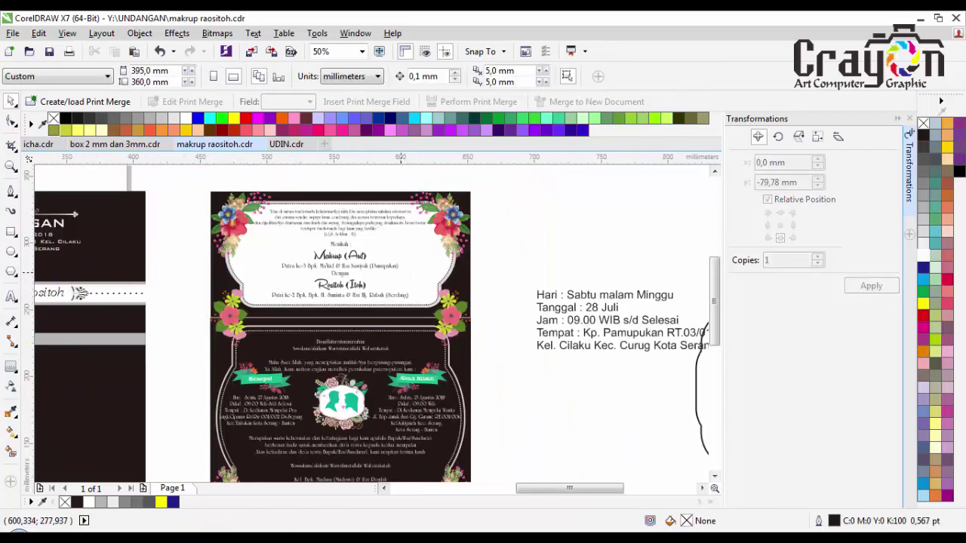
In the browser's Gmail inbox, download the kartu nama.pdf attachment.
key(alt+Tab)
key(ctrl+Tab)
click(280, 193)
mouse_move(249, 275)
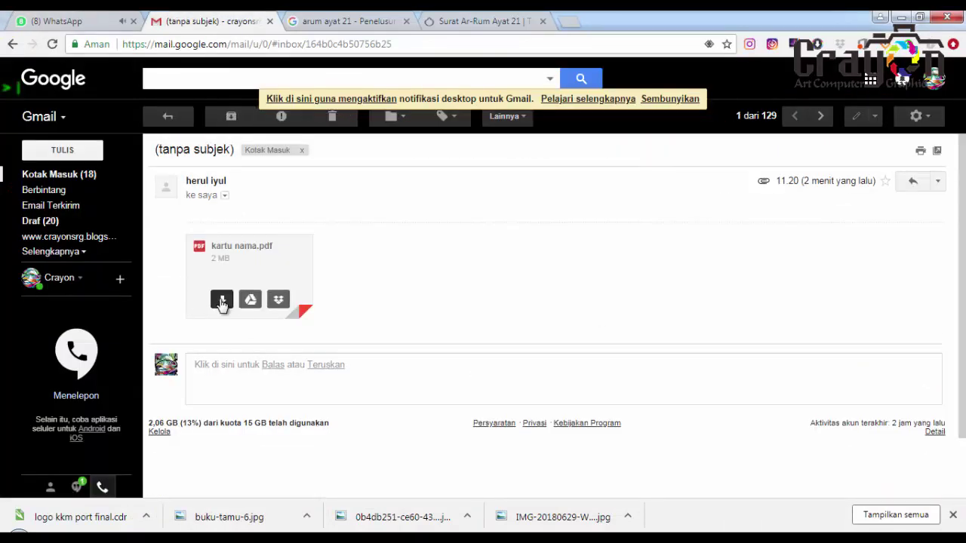
click(222, 304)
Back in CorelDRAW, select the event details text and move it left onto the card.
click(899, 16)
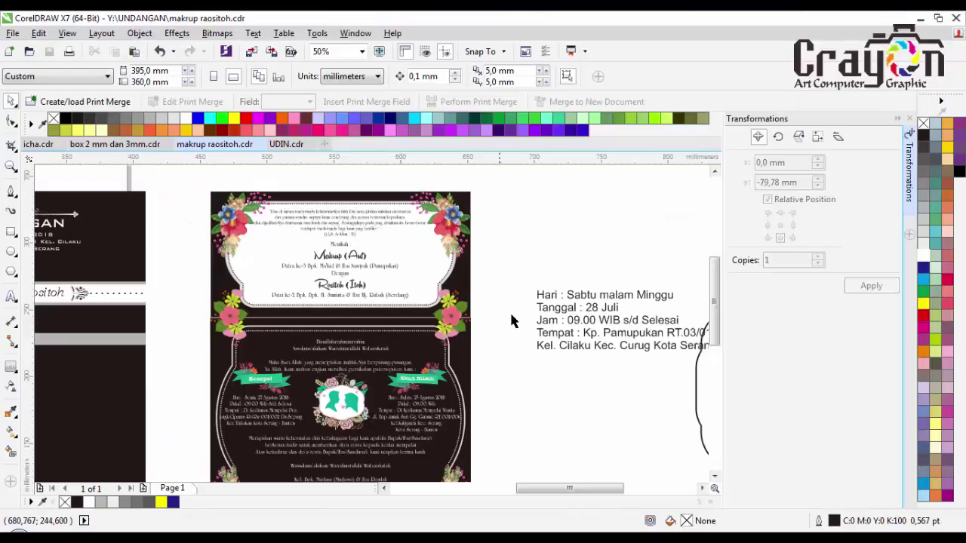
click(363, 367)
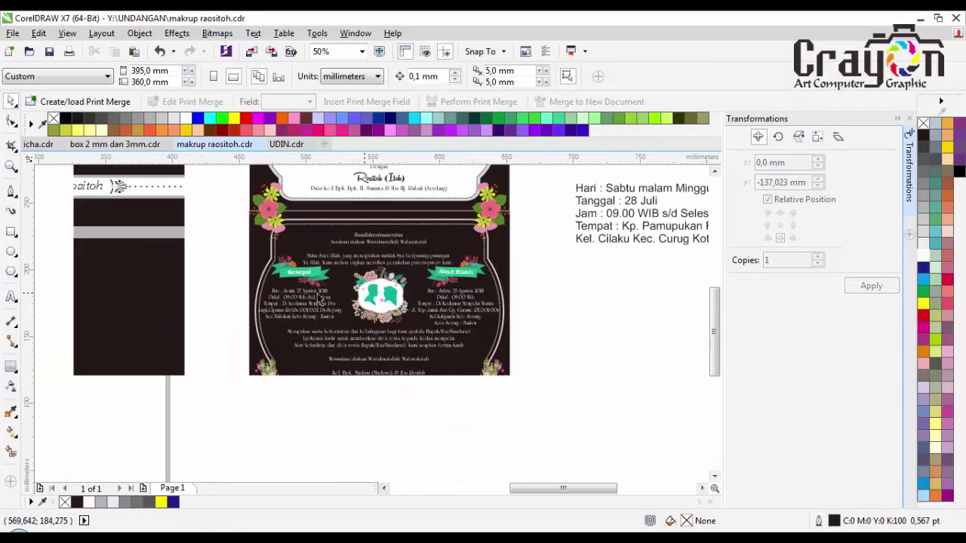
scroll(325, 249, up, 2)
click(325, 249)
scroll(332, 264, right, 3)
key(Escape)
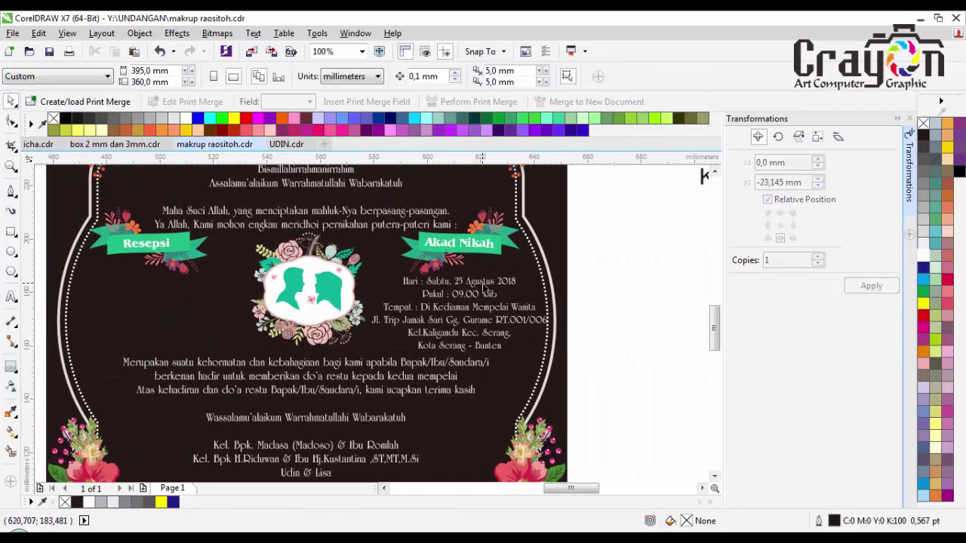
click(337, 281)
scroll(337, 280, down, 2)
drag(528, 193, 528, 257)
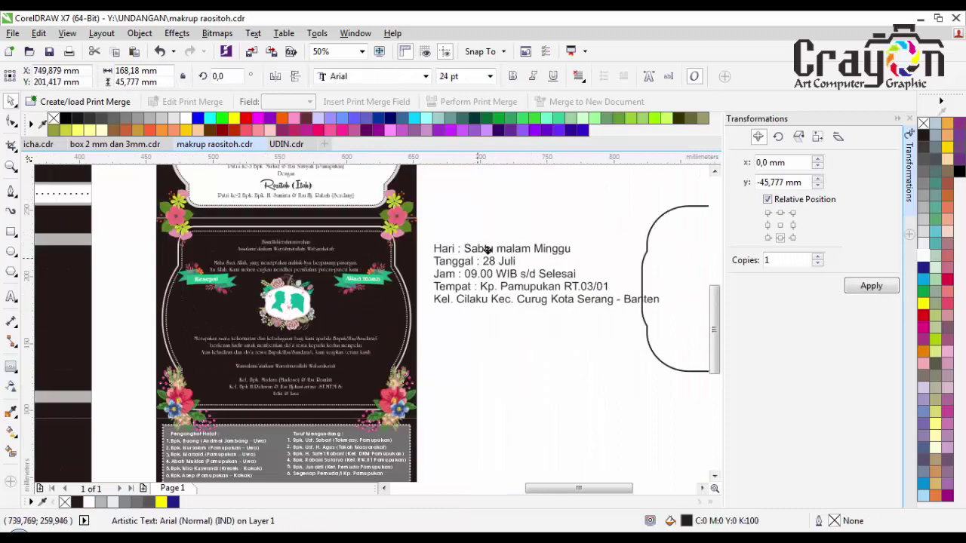
drag(615, 245, 458, 286)
Set the event details in Univrsty Roman Bd BT at 11 pt.
click(365, 76)
click(423, 110)
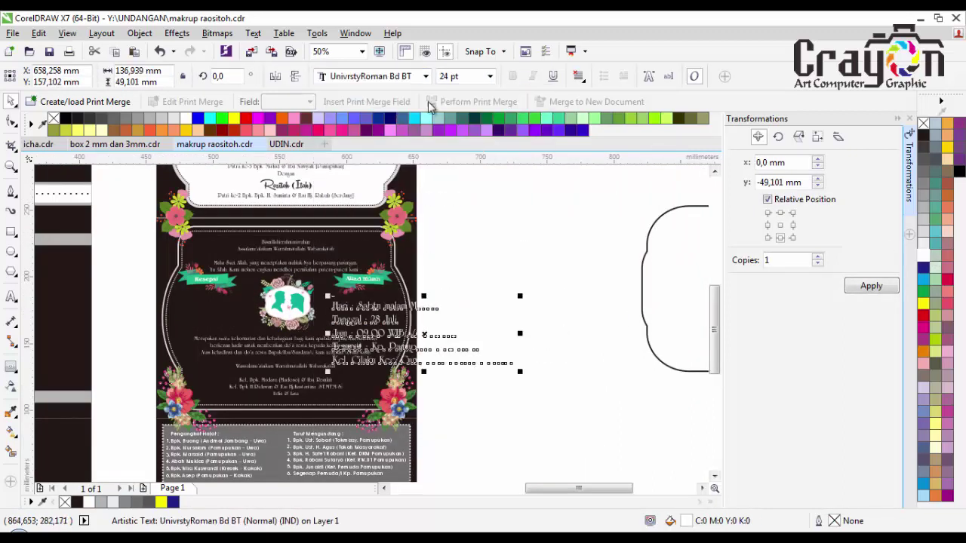
text(11)
key(Return)
scroll(369, 332, up, 2)
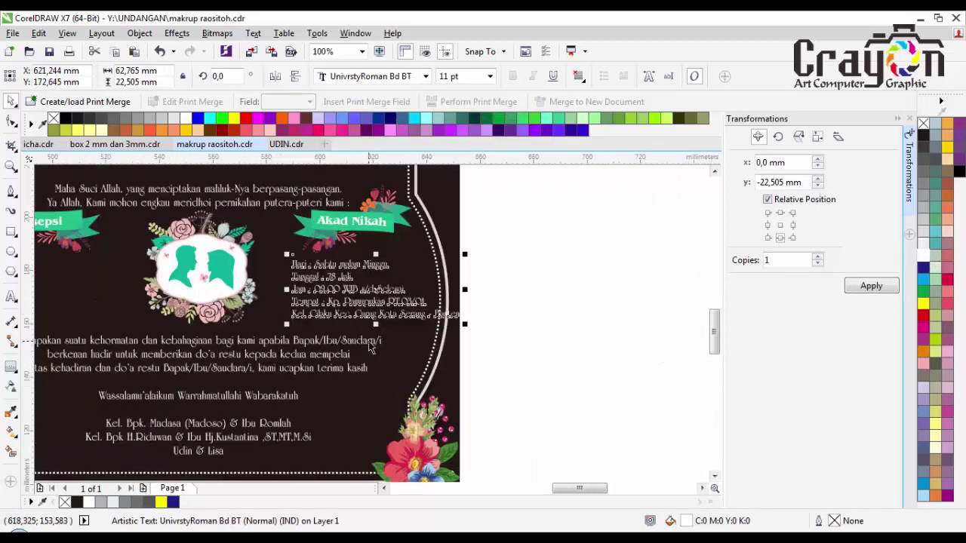
key(Escape)
scroll(347, 270, up, 2)
Edit the date to 28 Juli 2018 and shift the event details block slightly left.
double_click(414, 288)
text(2018)
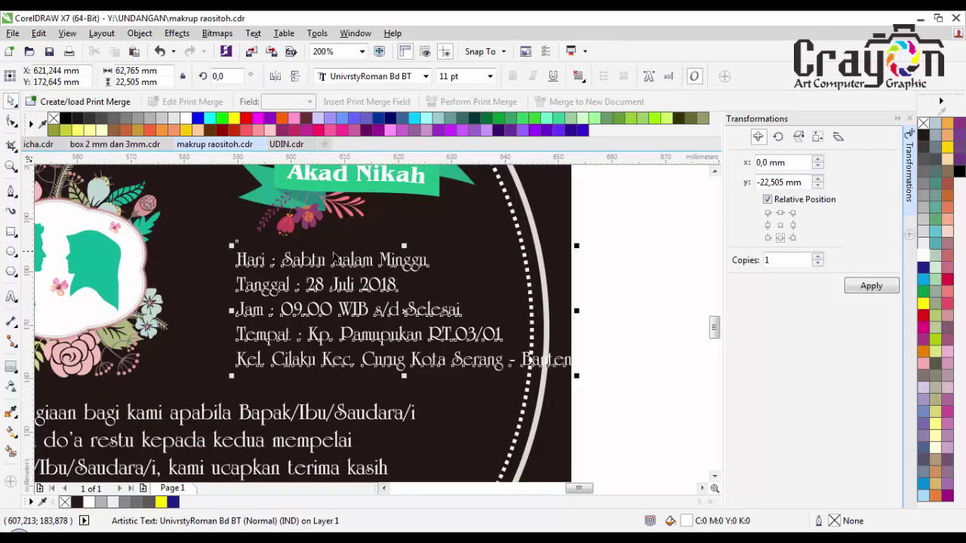
drag(333, 256, 297, 296)
click(359, 413)
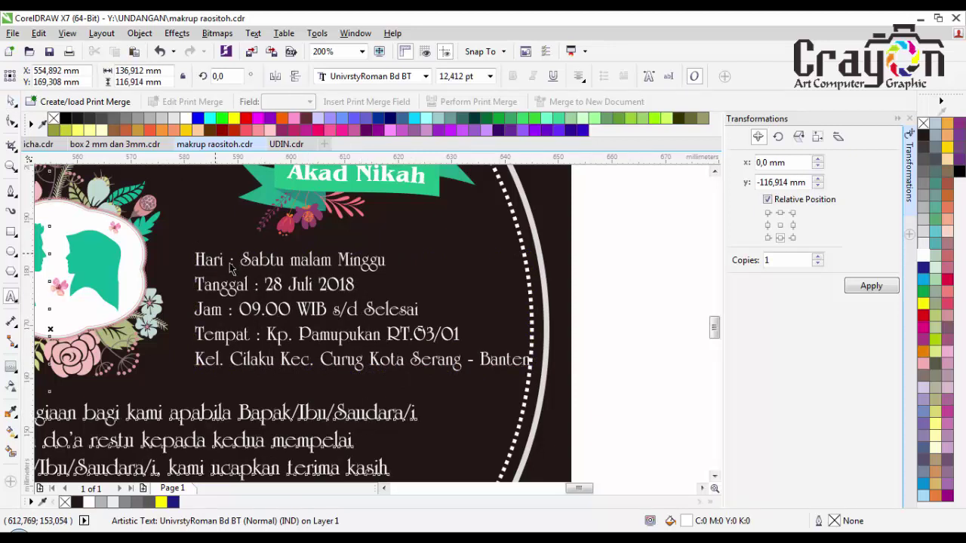
key(ctrl+space)
click(322, 261)
scroll(377, 241, down, 2)
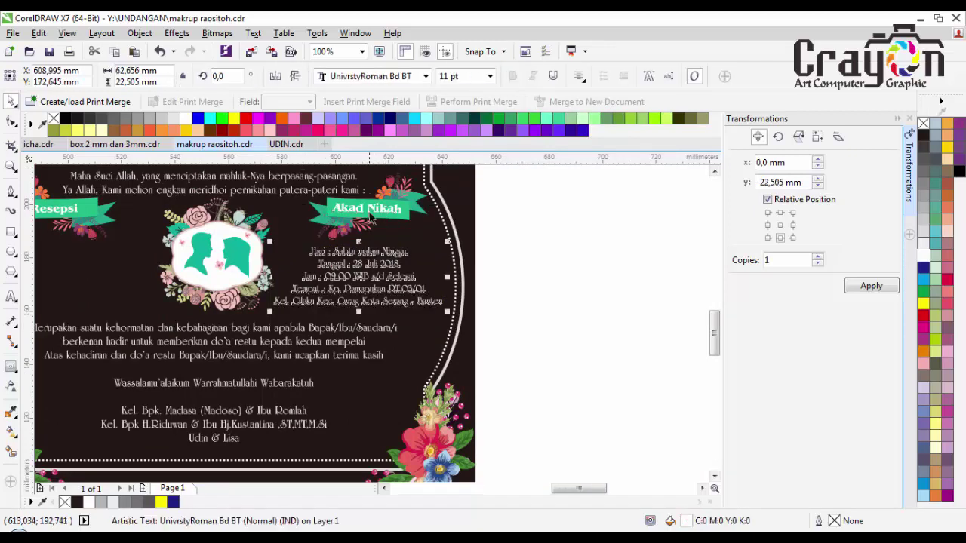
click(503, 269)
Resize the event details to 12 pt and select them together with the Akad Nikah banner.
click(375, 258)
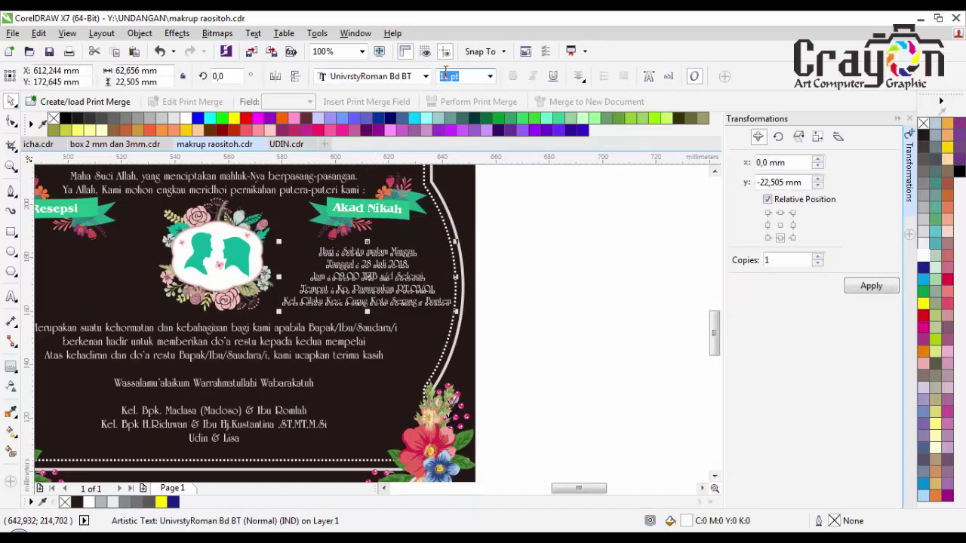
text(12)
key(Return)
click(581, 280)
scroll(387, 272, up, 2)
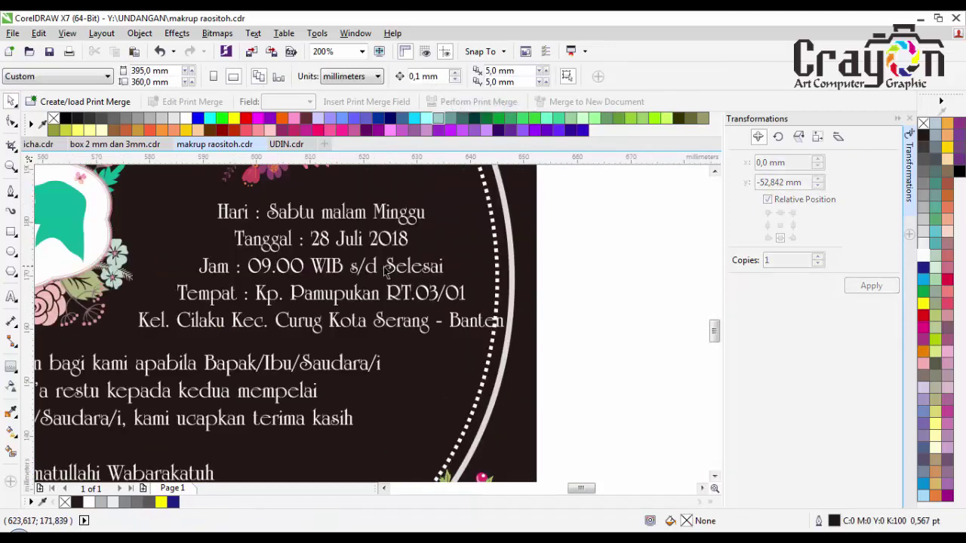
click(386, 271)
scroll(366, 307, up, 3)
shift+click(341, 247)
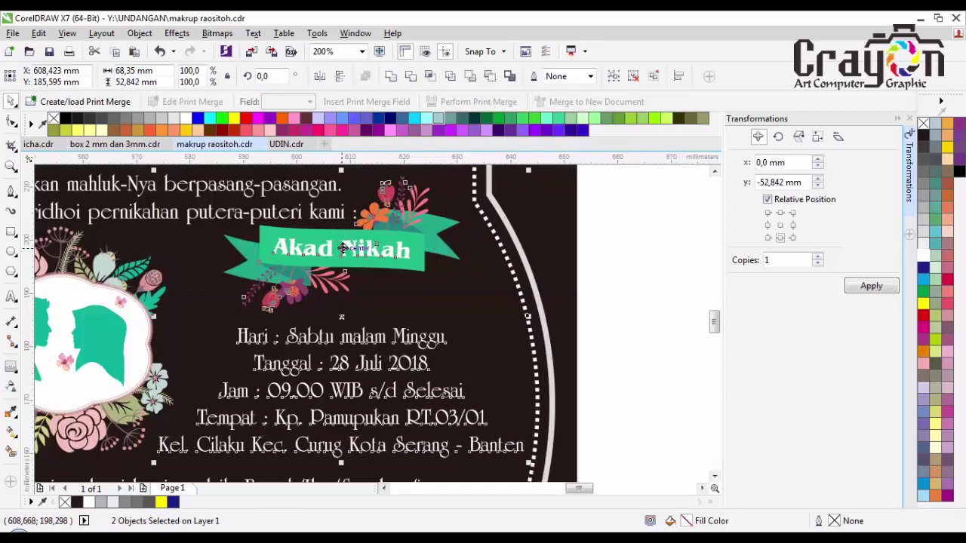
Undo the accidental shift, then group the Resepsi and Akad Nikah banners together.
key(c)
key(ctrl+z)
key(Escape)
scroll(351, 244, down, 3)
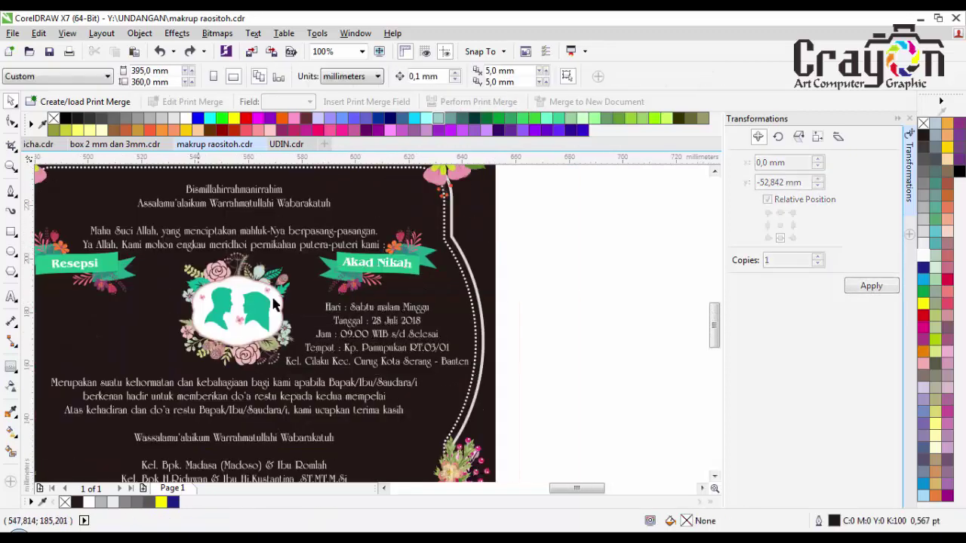
scroll(212, 289, up, 3)
drag(211, 289, 232, 289)
scroll(259, 285, down, 1)
shift+click(442, 215)
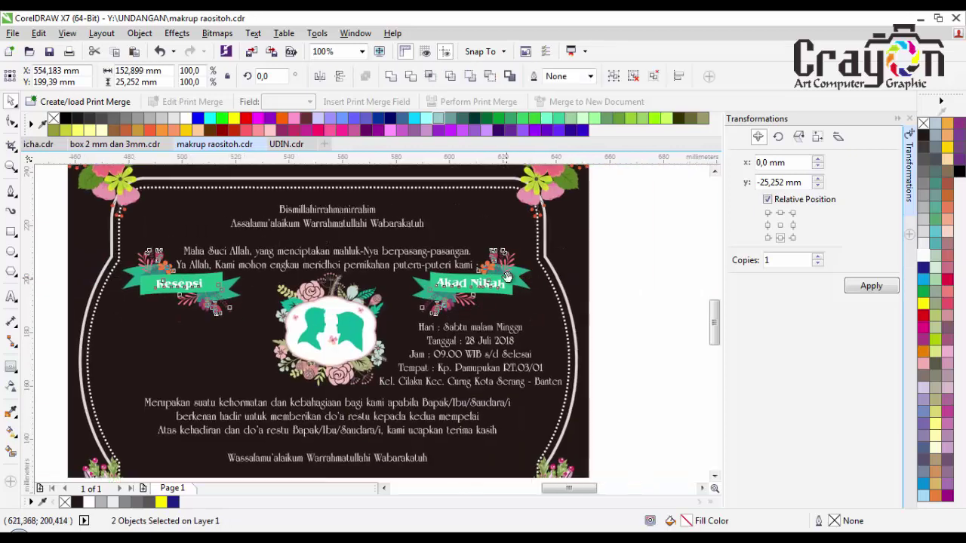
key(ctrl+g)
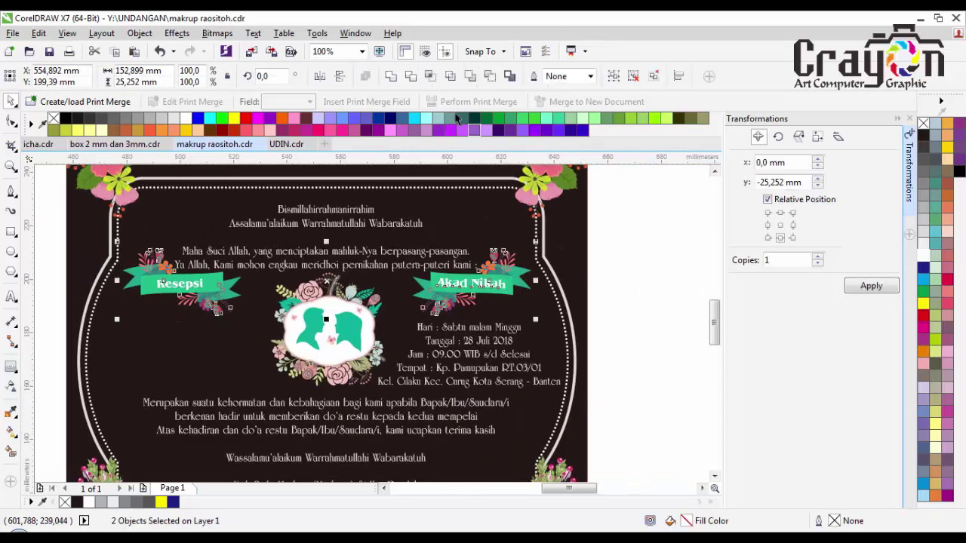
Centre the copied day, date, time and venue lines beneath the Resepsi banner, then zoom out.
key(Escape)
click(467, 355)
shift+click(209, 281)
key(c)
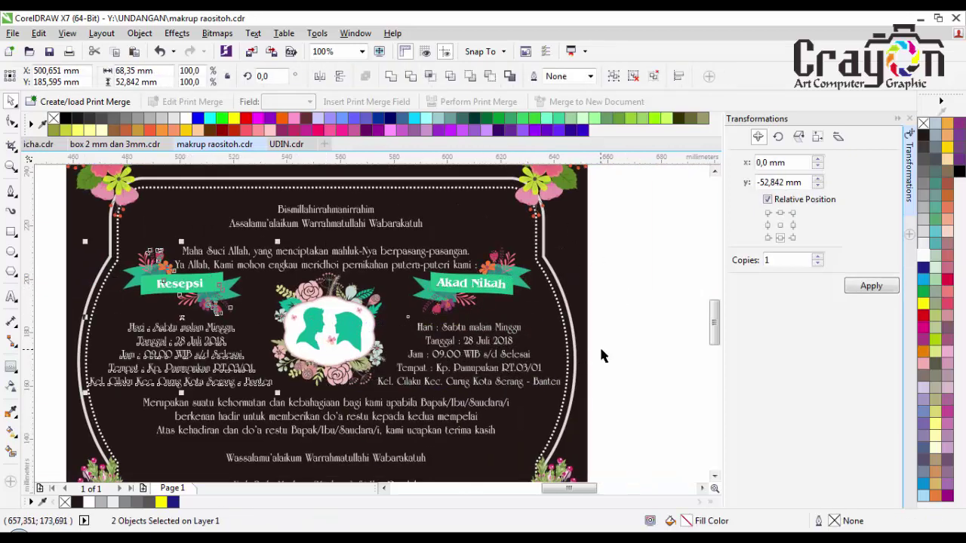
key(Escape)
drag(405, 383, 398, 343)
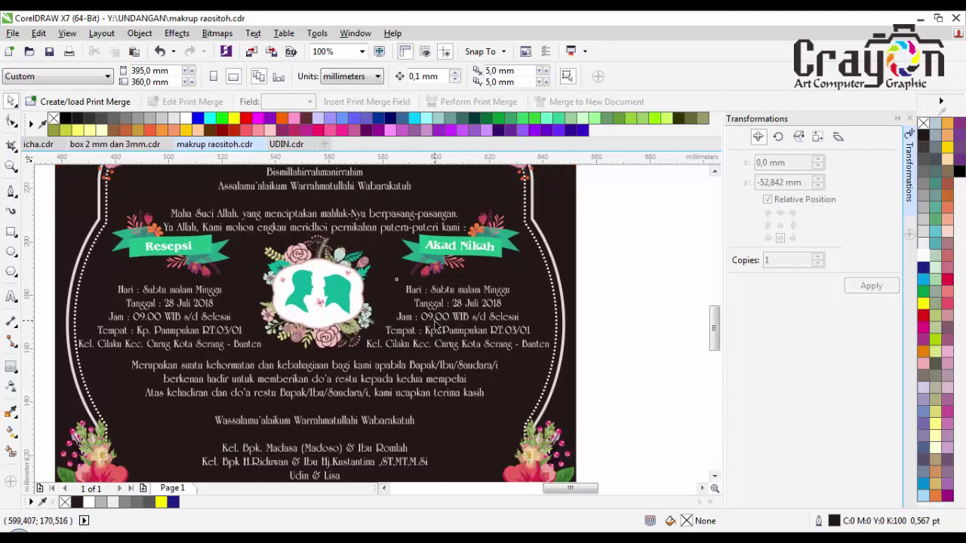
key(F3)
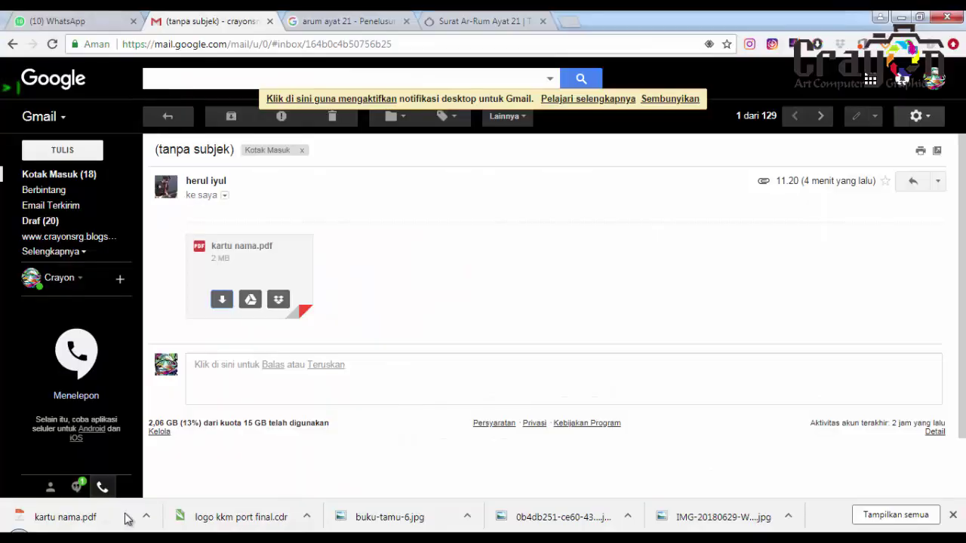
Open the downloaded file's folder, then browse to Digital drive's bizhub PRESS C6000\2018\#07 JULI\ADE folder.
click(141, 518)
click(198, 468)
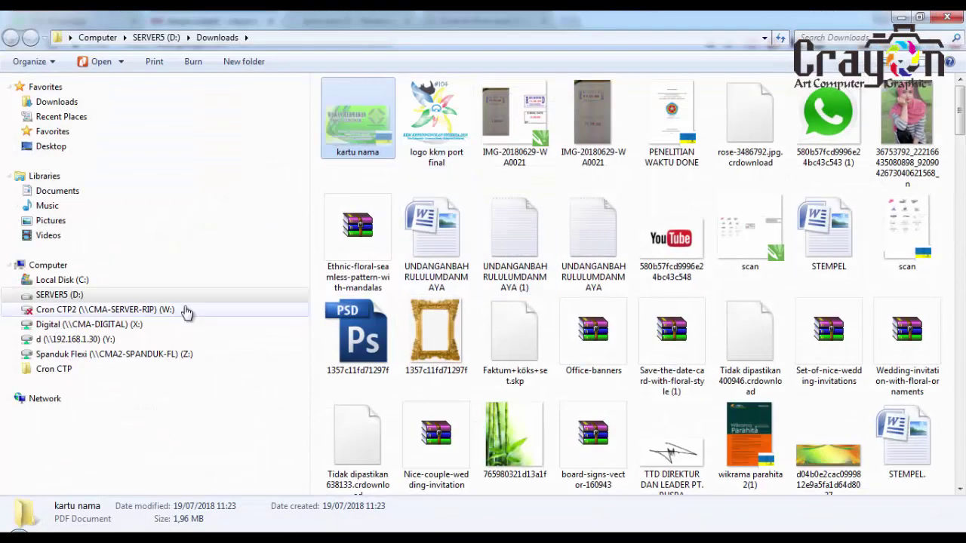
click(89, 325)
double_click(354, 143)
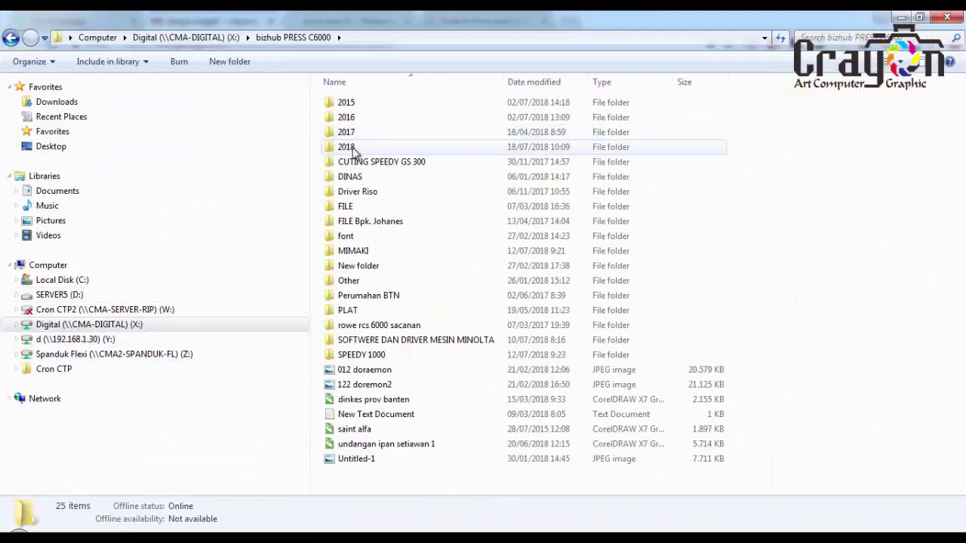
double_click(351, 191)
double_click(346, 102)
Sort ADE by date, place the kartu nama PDF there and rename it '048 kartu nama'.
click(533, 81)
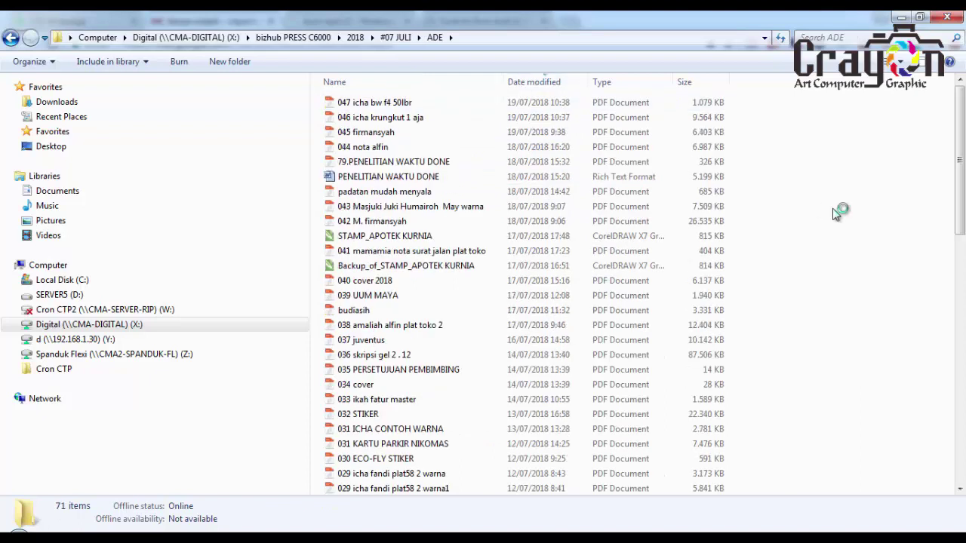
key(End)
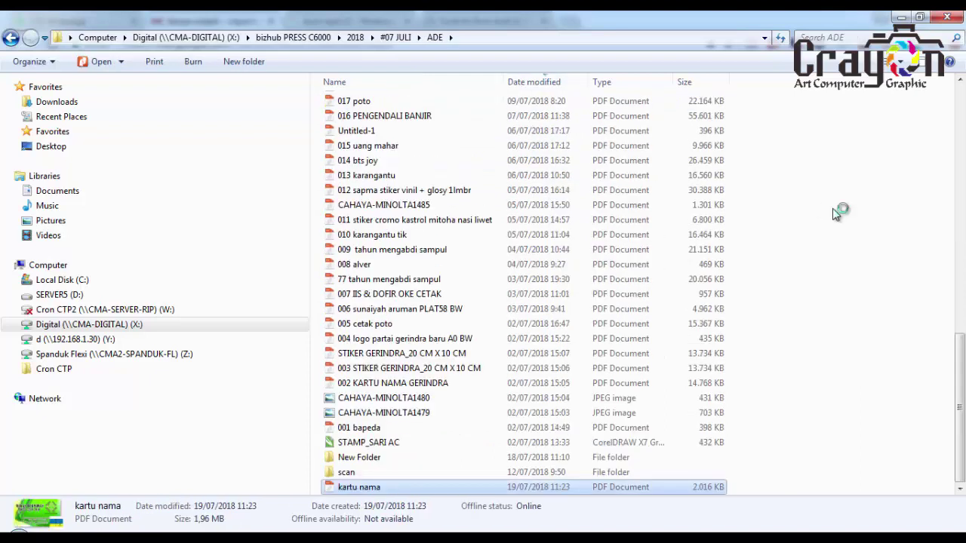
key(F2)
text(048)
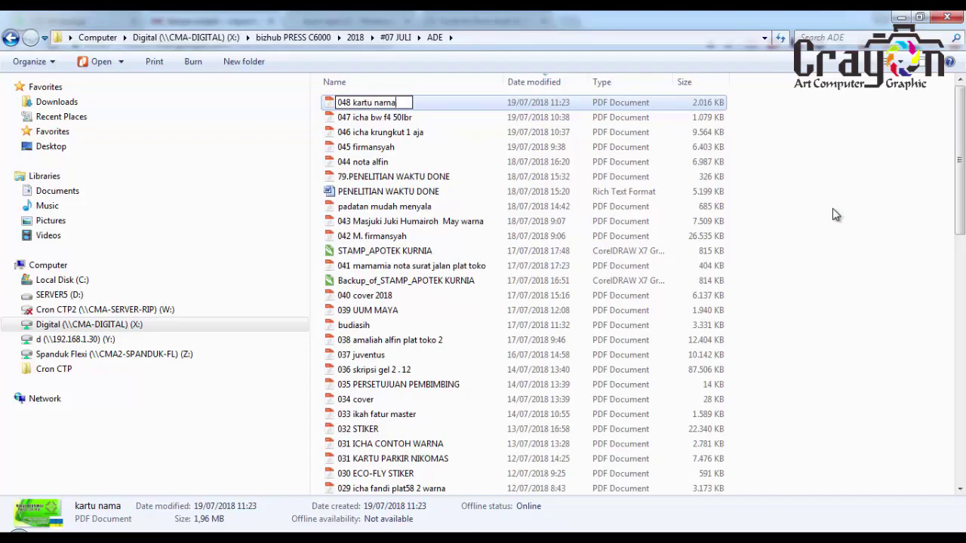
key(Return)
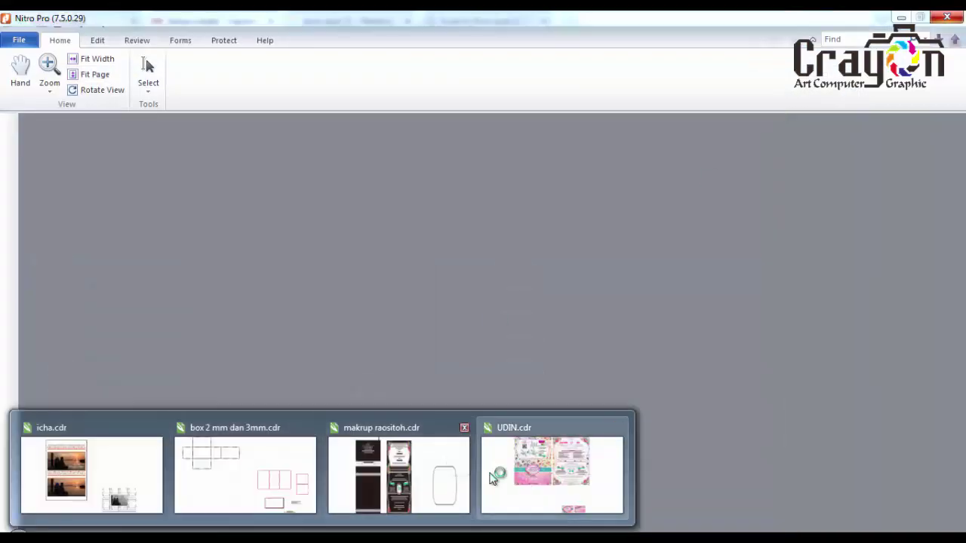
Return to the makrup raositoh.cdr drawing and zoom in and out to review the card.
click(388, 468)
click(372, 209)
scroll(372, 209, up, 5)
scroll(339, 249, down, 3)
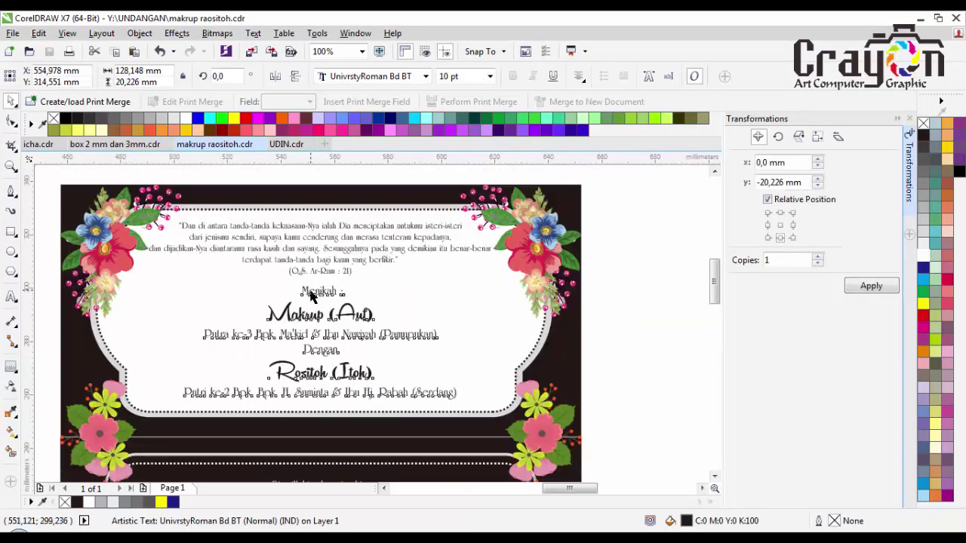
scroll(339, 275, up, 3)
scroll(341, 275, down, 3)
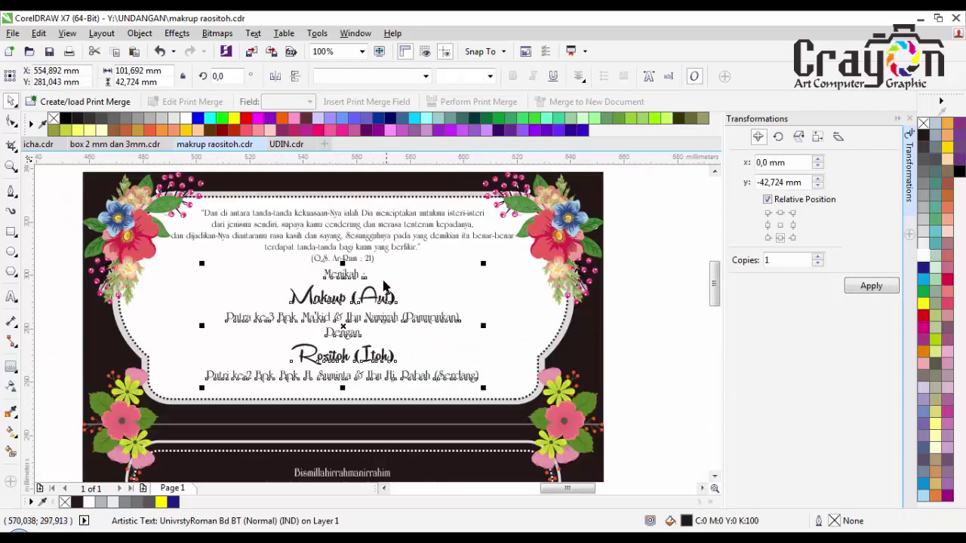
click(647, 282)
scroll(647, 282, down, 2)
scroll(648, 288, up, 2)
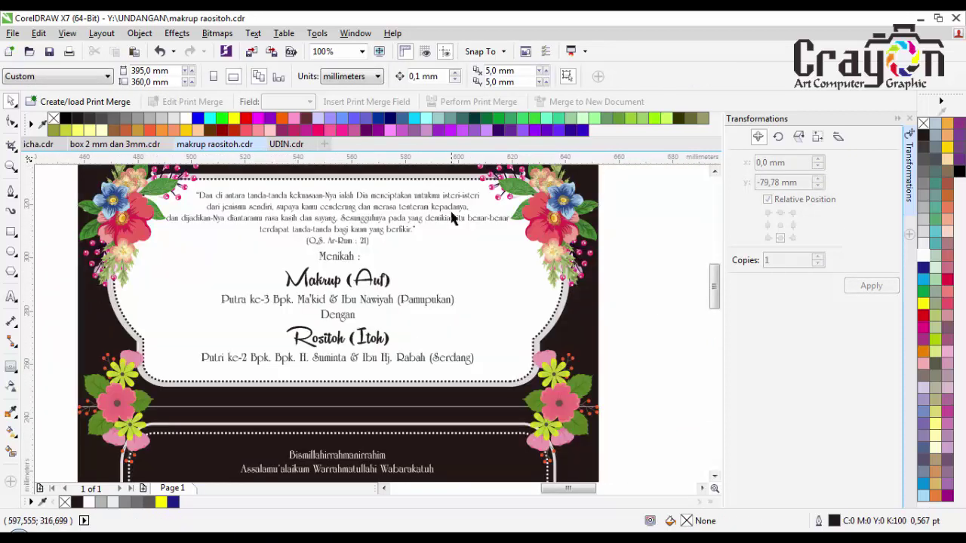
scroll(446, 226, down, 3)
scroll(444, 266, up, 2)
scroll(483, 317, down, 1)
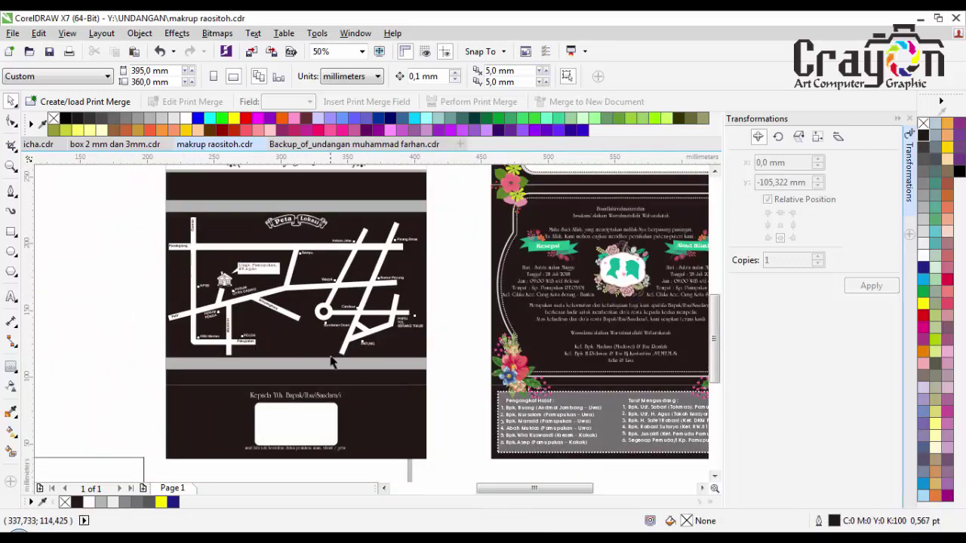
Select the Peta Lokasi map group, delete it, then undo to restore it and deselect.
click(261, 278)
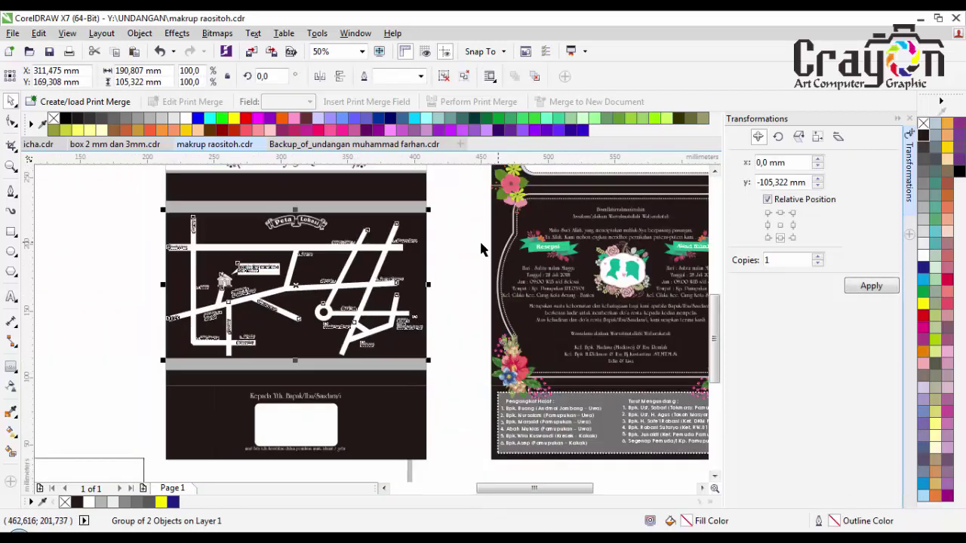
scroll(396, 286, up, 2)
key(Delete)
key(ctrl+z)
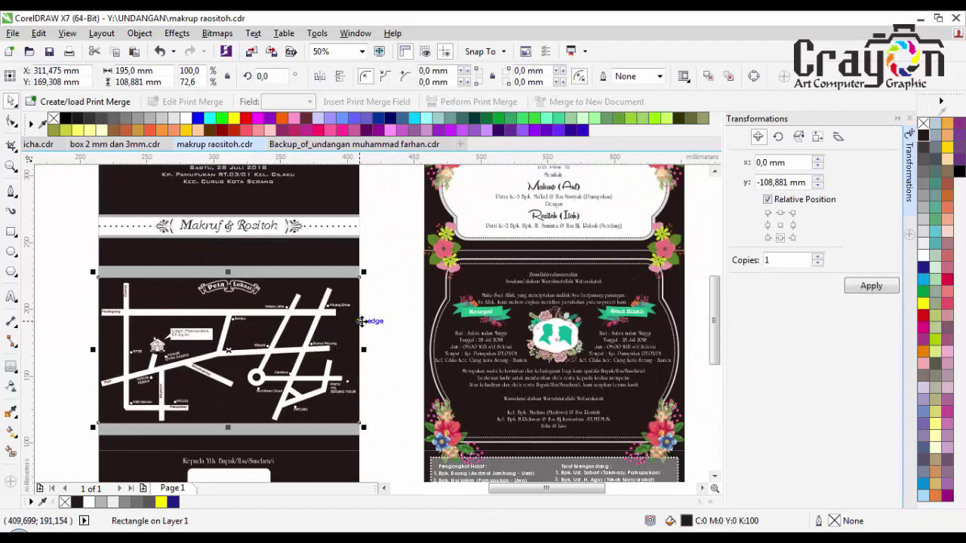
key(Escape)
scroll(323, 316, left, 2)
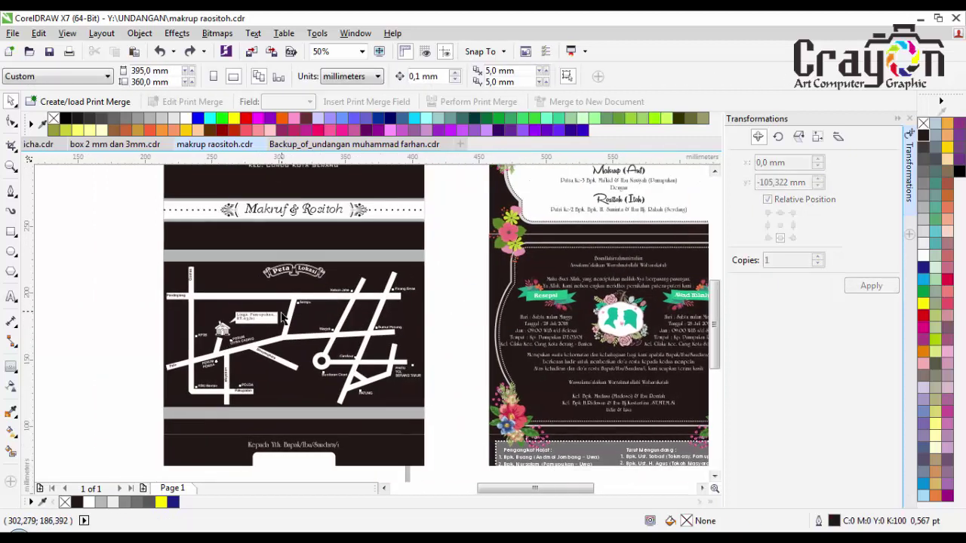
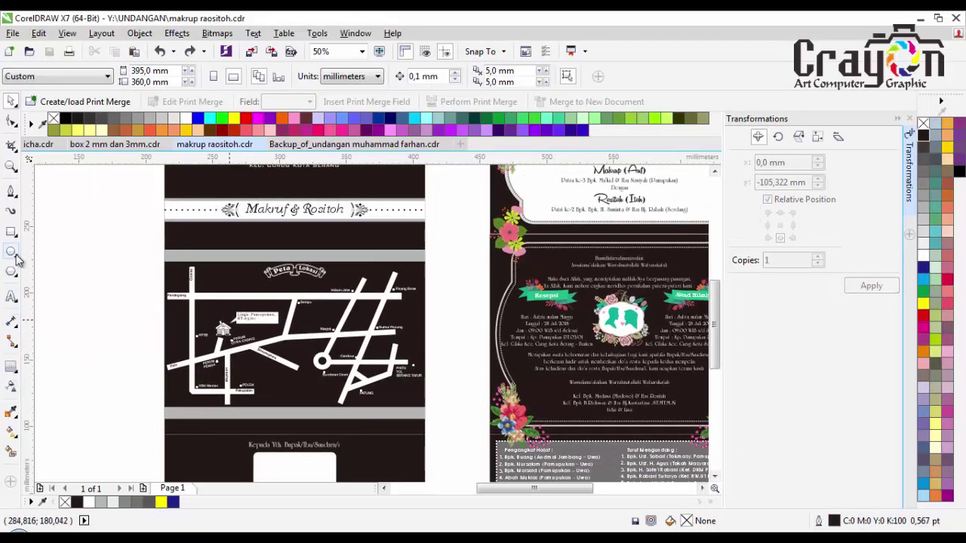
Draw a small right arrow with the Arrow Shapes tool and remove its outline.
click(12, 370)
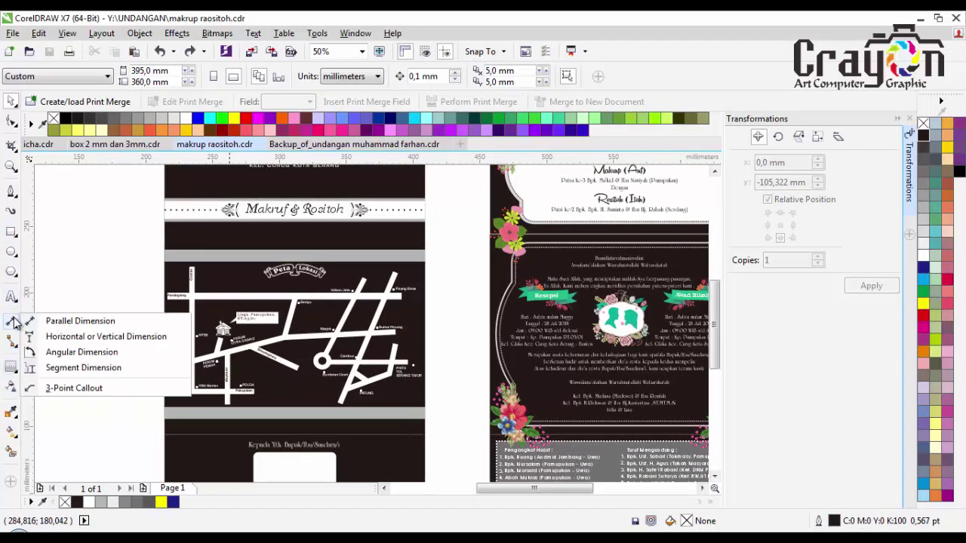
click(11, 271)
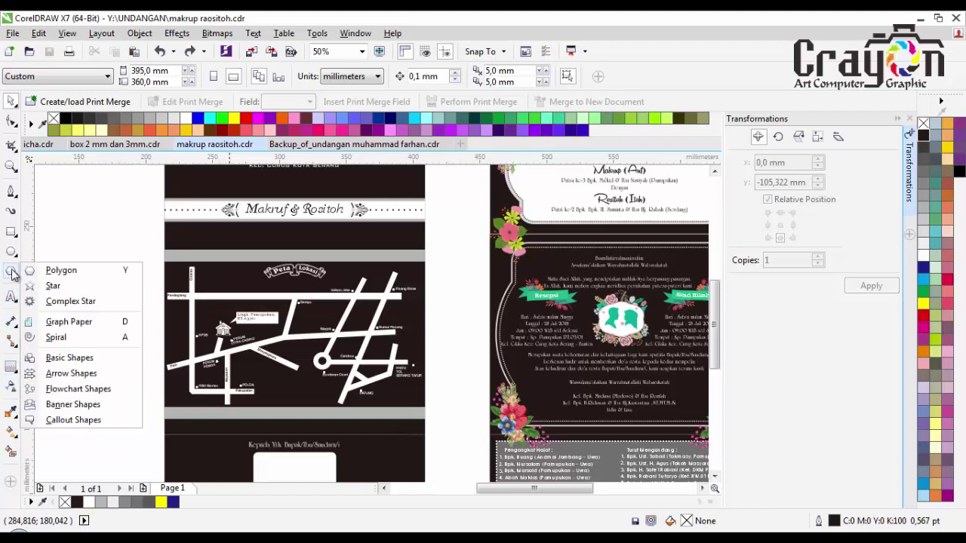
click(59, 373)
scroll(194, 291, up, 3)
scroll(194, 290, up, 2)
drag(172, 273, 246, 347)
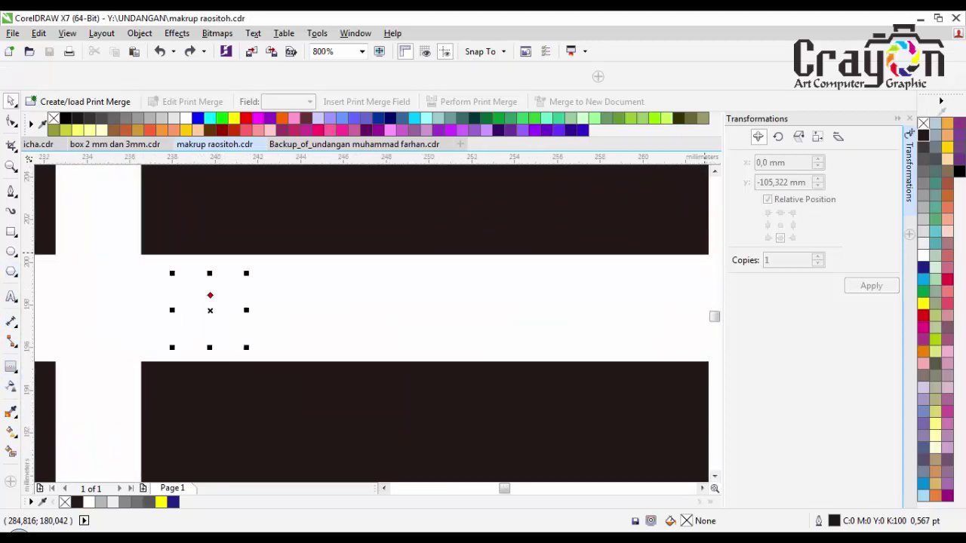
right_click(923, 123)
Place the arrow on the map's top road and mirror it to point left.
scroll(200, 286, down, 1)
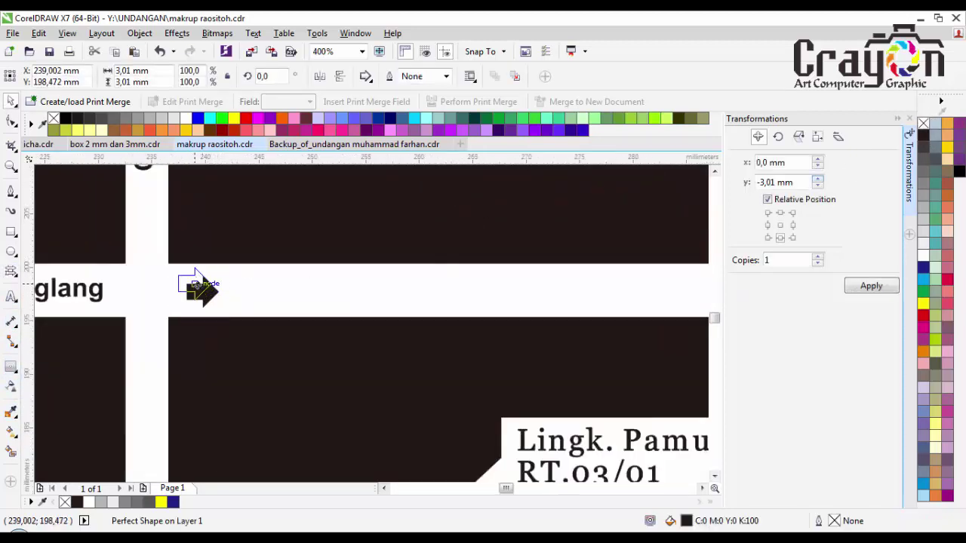
drag(198, 288, 353, 290)
scroll(204, 290, down, 2)
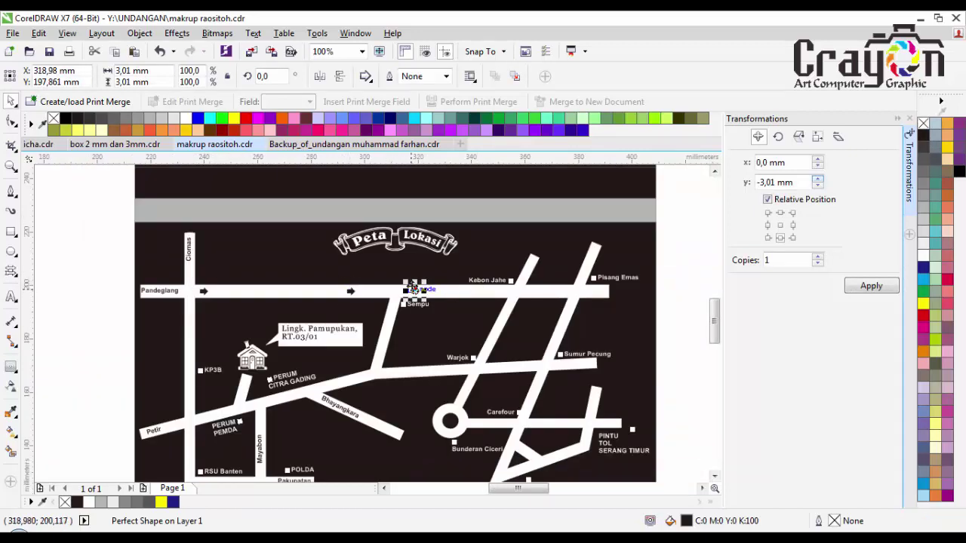
click(319, 76)
mouse_move(415, 291)
mouse_down()
mouse_move(554, 289)
mouse_move(500, 292)
mouse_up()
scroll(549, 290, up, 1)
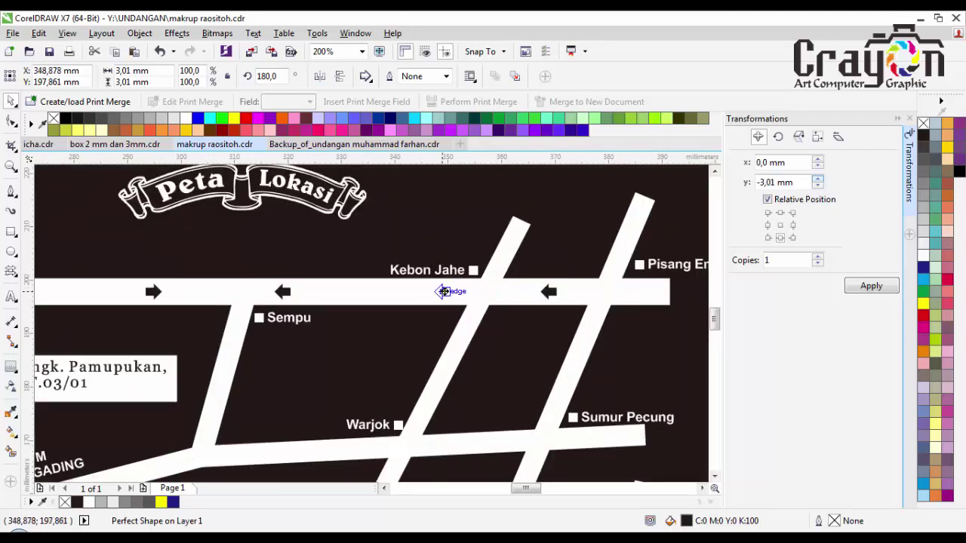
Rotate another top-road arrow to follow the diagonal road.
click(549, 291)
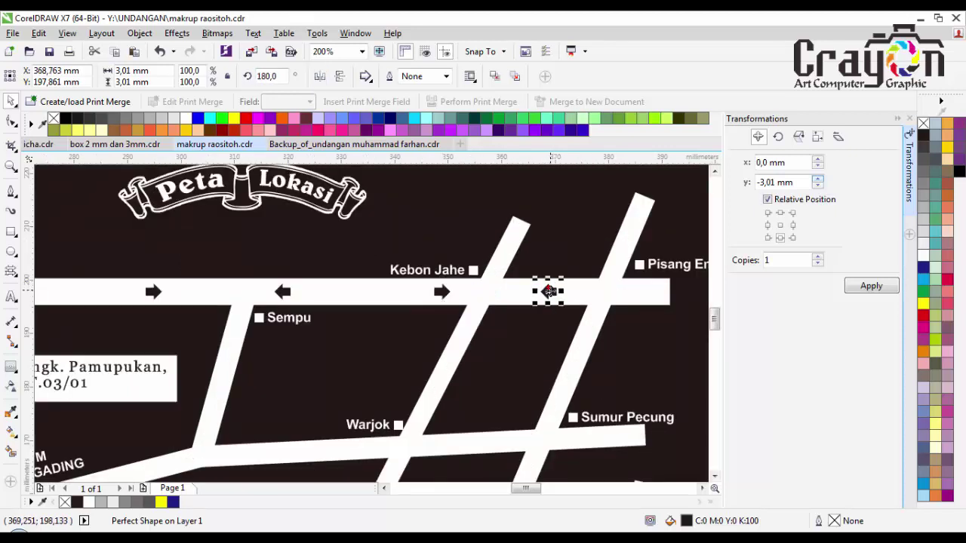
scroll(458, 348, up, 3)
click(455, 347)
drag(528, 279, 420, 248)
scroll(448, 305, down, 2)
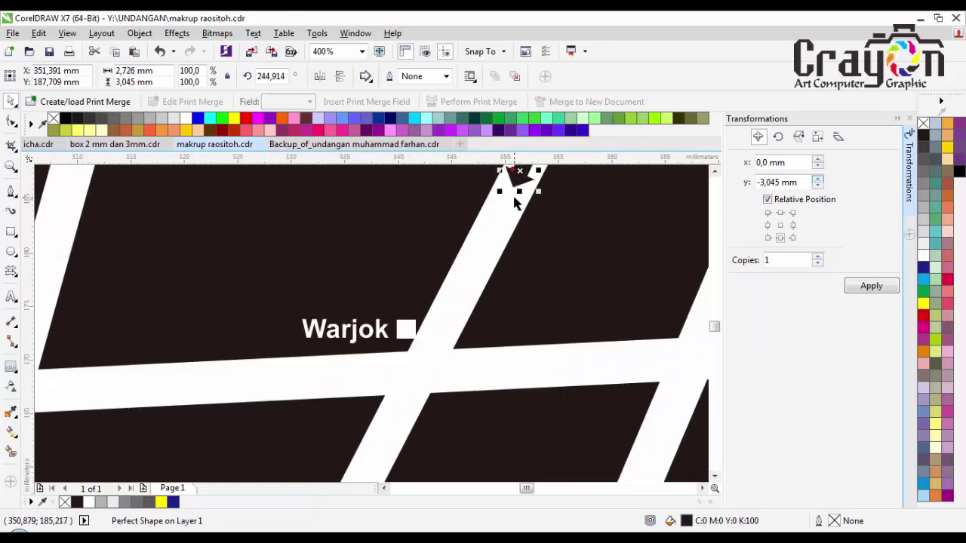
scroll(450, 311, up, 2)
scroll(449, 311, down, 2)
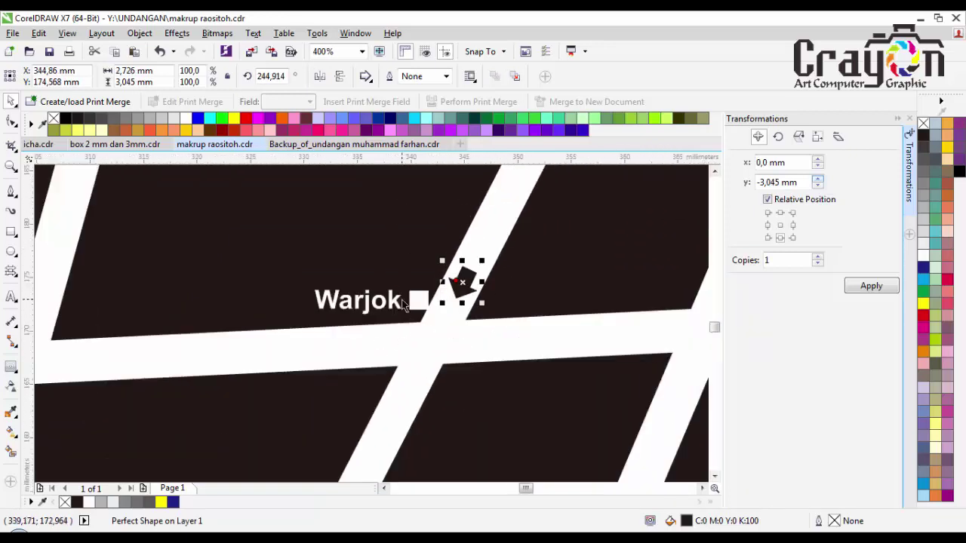
Shift the Warjok label left off the road and add a flipped arrow lower on the diagonal road.
click(421, 302)
drag(420, 301, 404, 300)
click(464, 283)
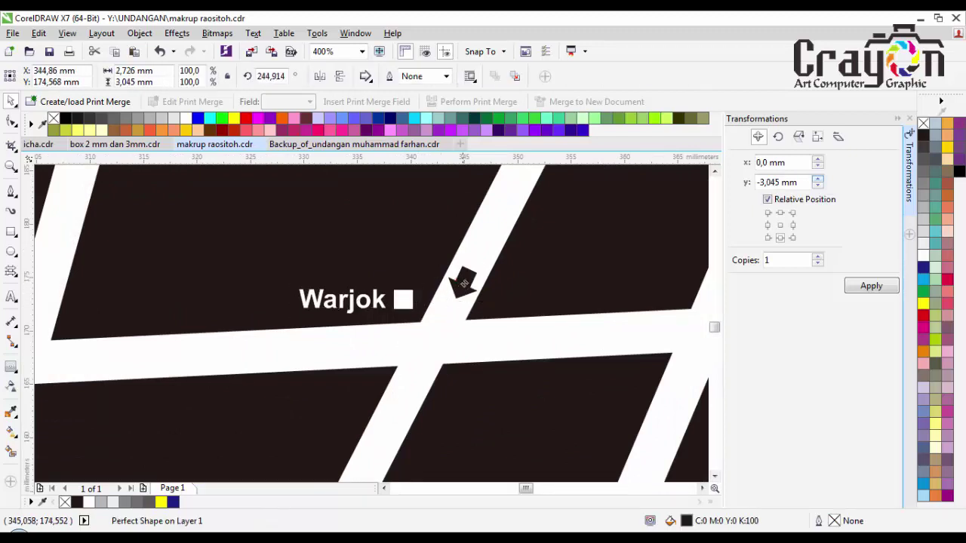
drag(409, 390, 409, 390)
click(343, 78)
scroll(434, 333, down, 1)
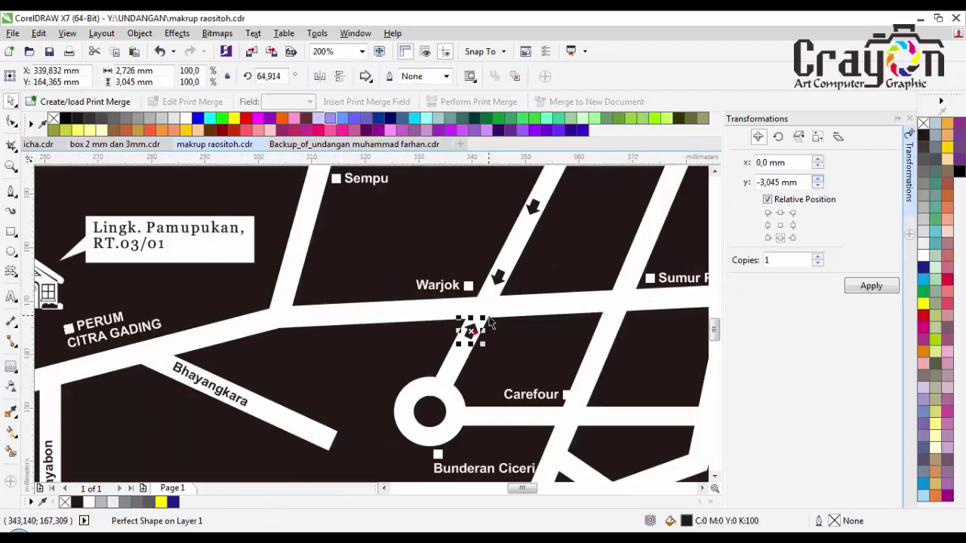
scroll(434, 334, down, 1)
scroll(583, 366, up, 1)
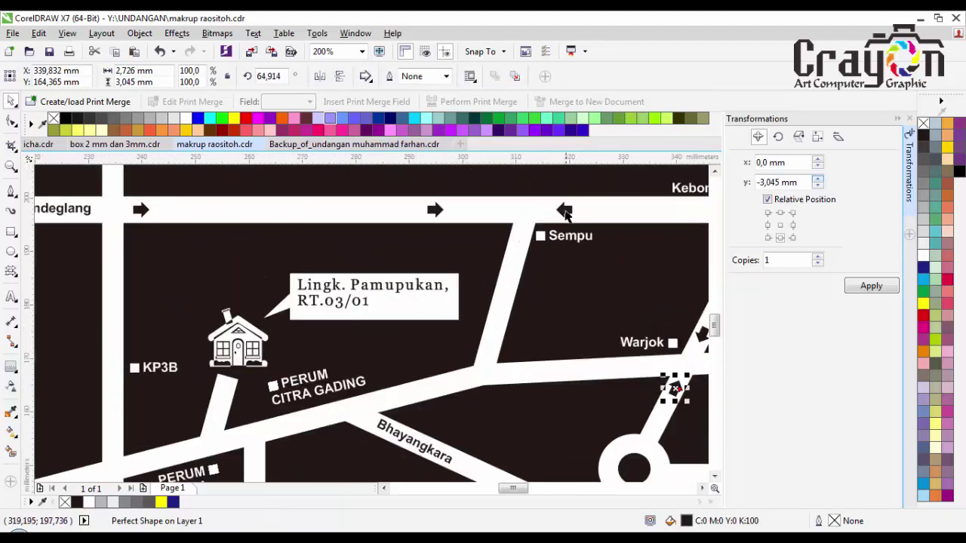
Move an arrow onto the sloping Citra Gading road, tilt it, and copy it further along.
click(583, 365)
scroll(540, 347, up, 1)
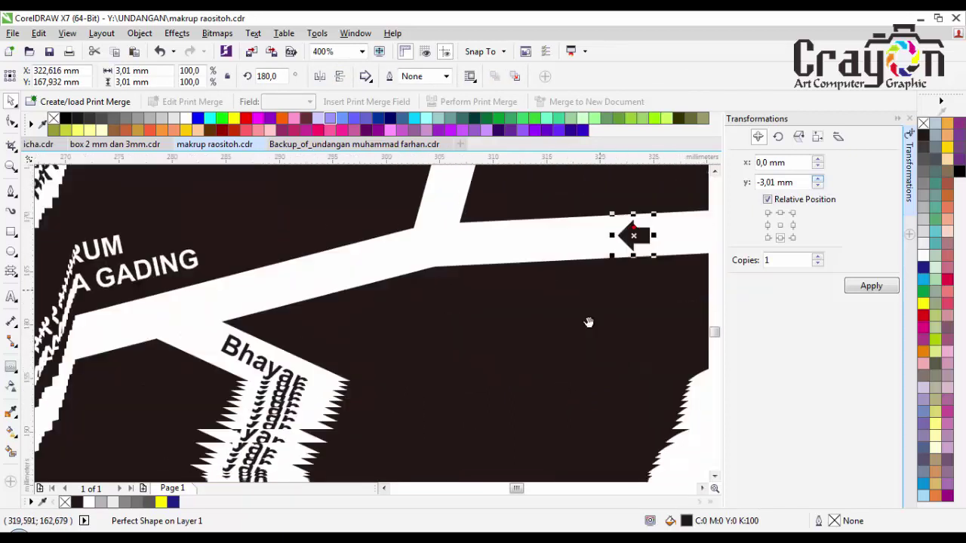
drag(653, 222, 415, 243)
drag(280, 272, 301, 266)
click(280, 274)
drag(520, 222, 312, 274)
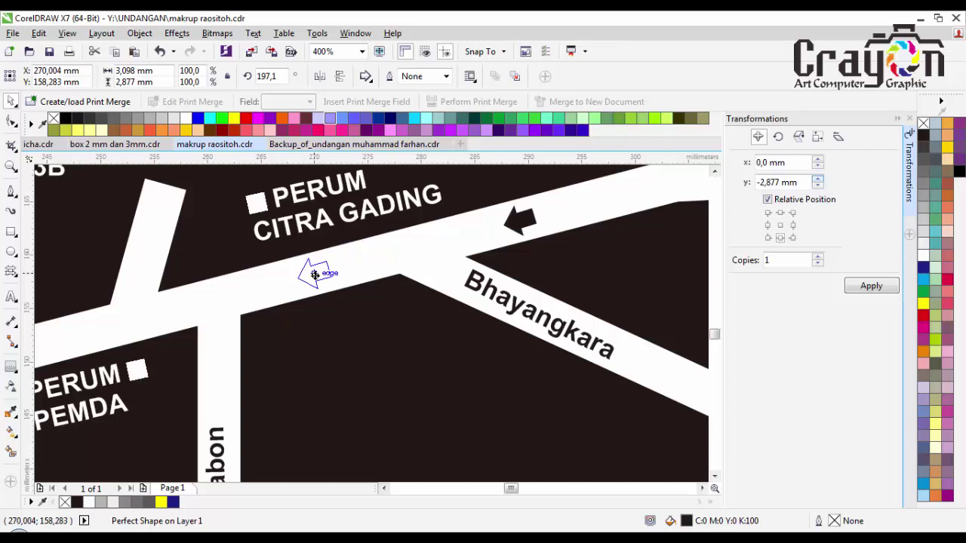
scroll(317, 275, down, 1)
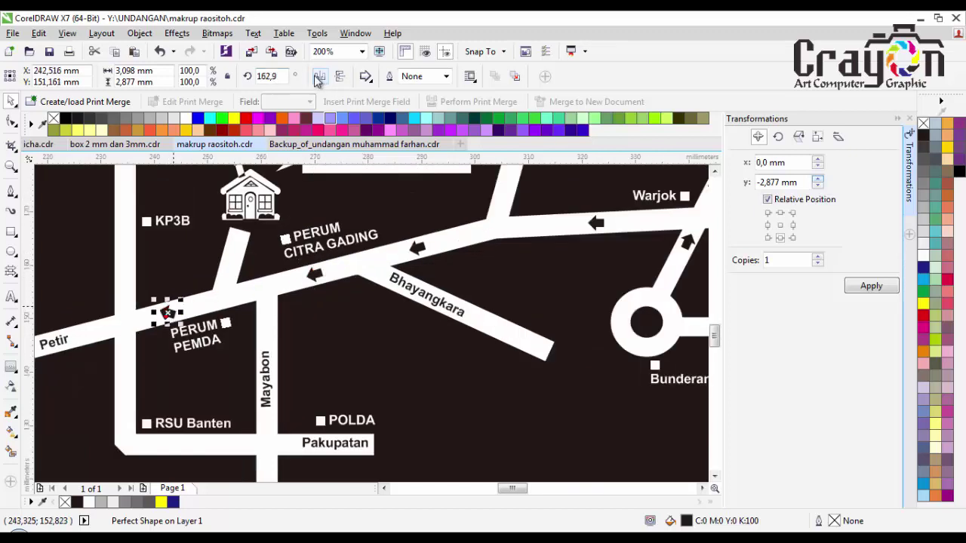
scroll(226, 339, down, 2)
key(Escape)
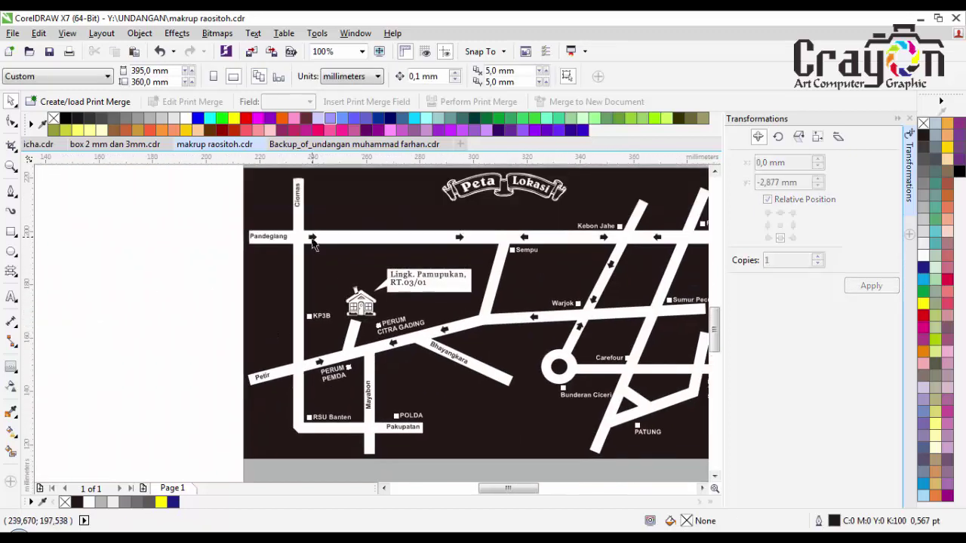
Add another arrow on the top road and move one onto the vertical Ciomas road.
mouse_move(313, 240)
mouse_down()
mouse_move(373, 237)
mouse_move(350, 237)
mouse_up()
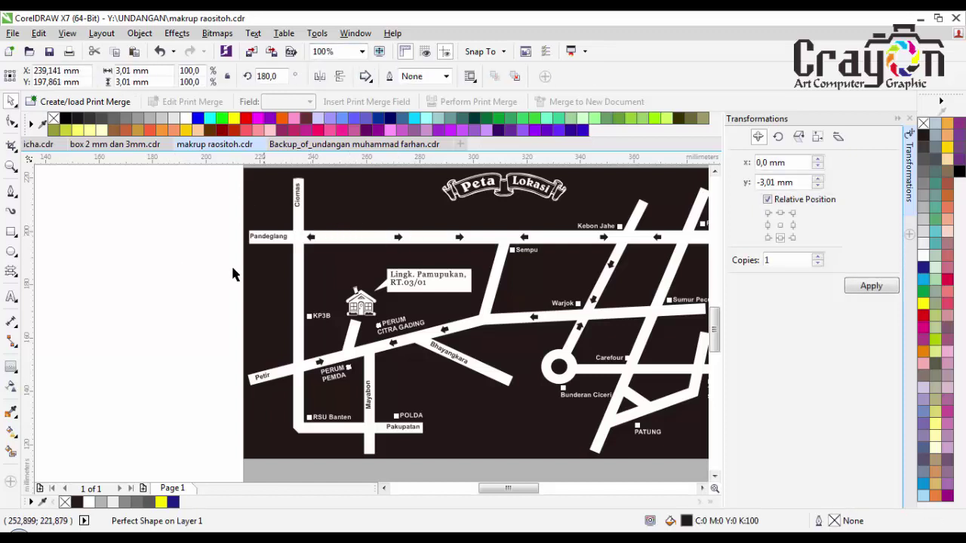
scroll(232, 273, up, 2)
mouse_move(336, 219)
mouse_down()
mouse_move(312, 277)
mouse_move(280, 301)
mouse_up()
scroll(313, 282, up, 2)
scroll(306, 377, down, 2)
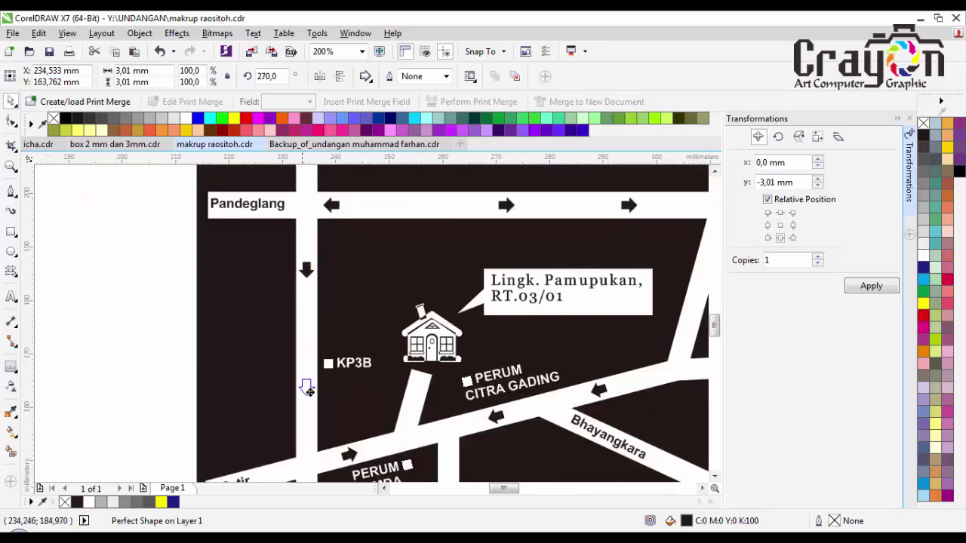
Lower the downward arrow on the vertical road and copy an arrow onto the Mayabon road.
click(305, 402)
drag(305, 407, 355, 229)
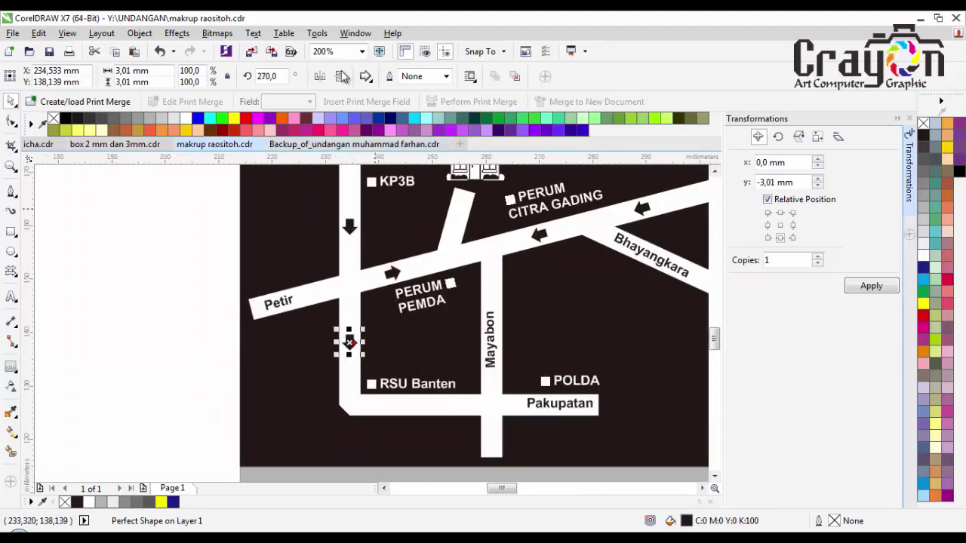
drag(348, 343, 372, 356)
drag(490, 287, 490, 287)
scroll(491, 287, up, 3)
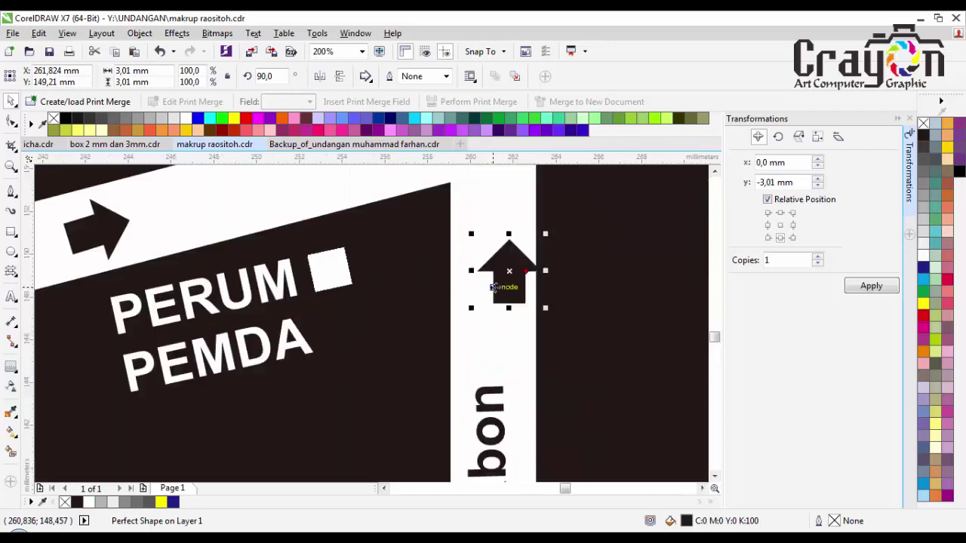
scroll(328, 308, down, 3)
click(328, 308)
Centre the small arrow on the Carefour road and shift the Carefour label left off the road.
scroll(451, 296, up, 1)
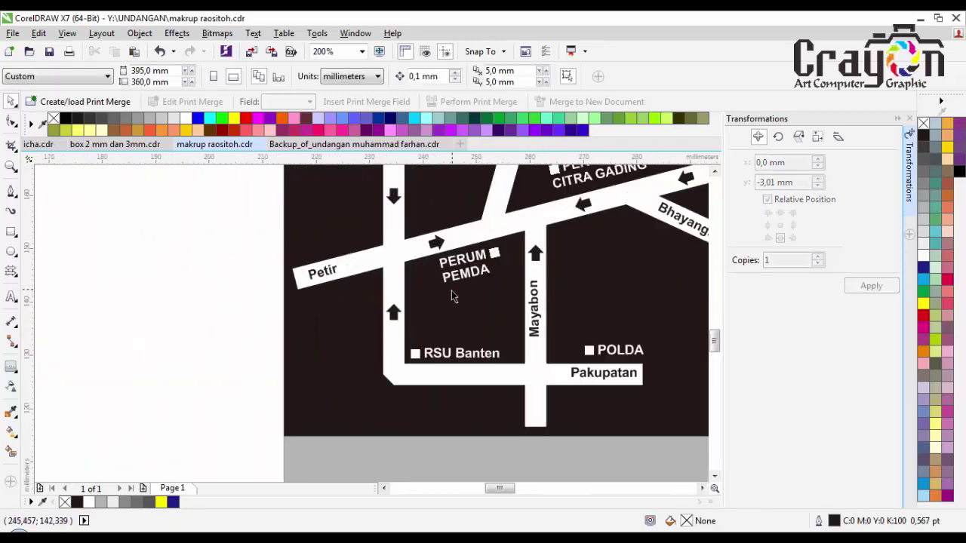
scroll(451, 294, down, 1)
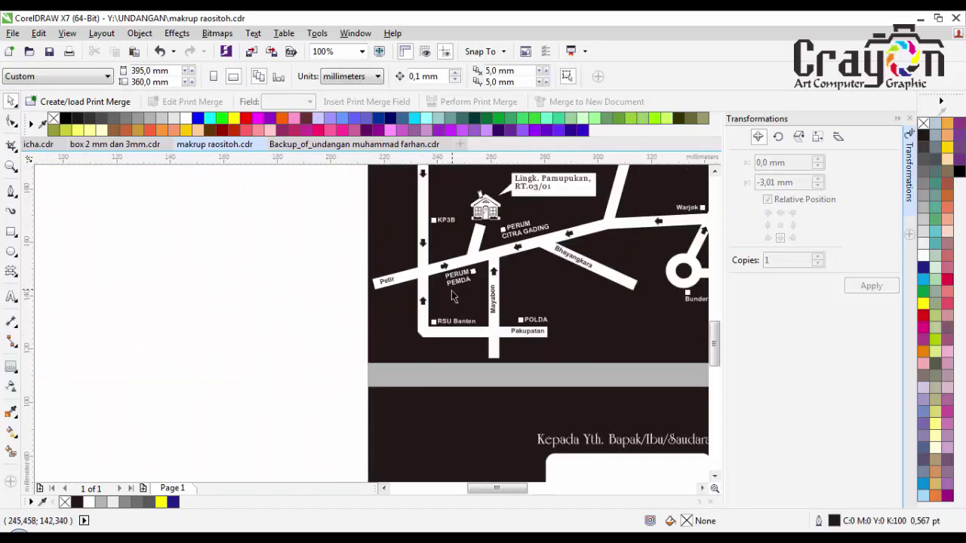
scroll(451, 296, down, 1)
scroll(342, 382, up, 1)
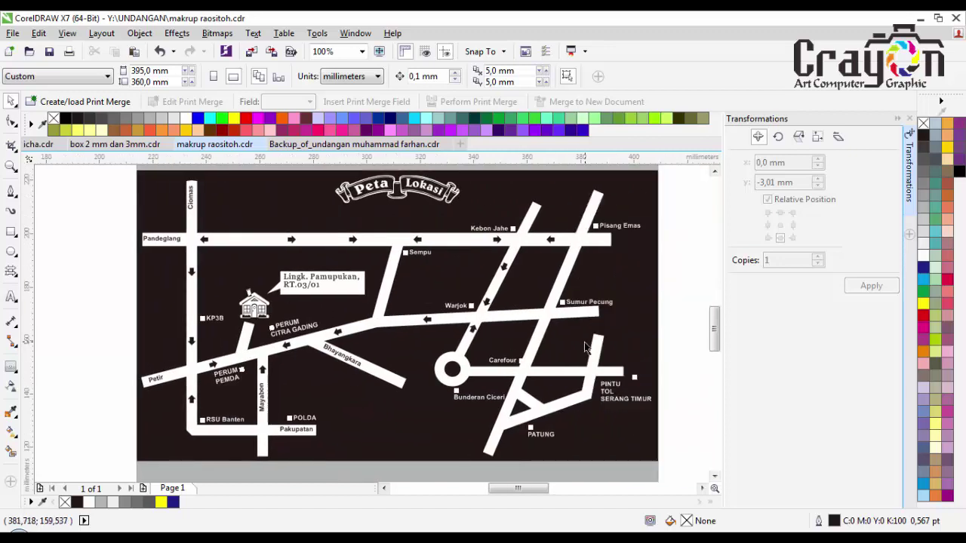
click(565, 375)
scroll(562, 377, up, 2)
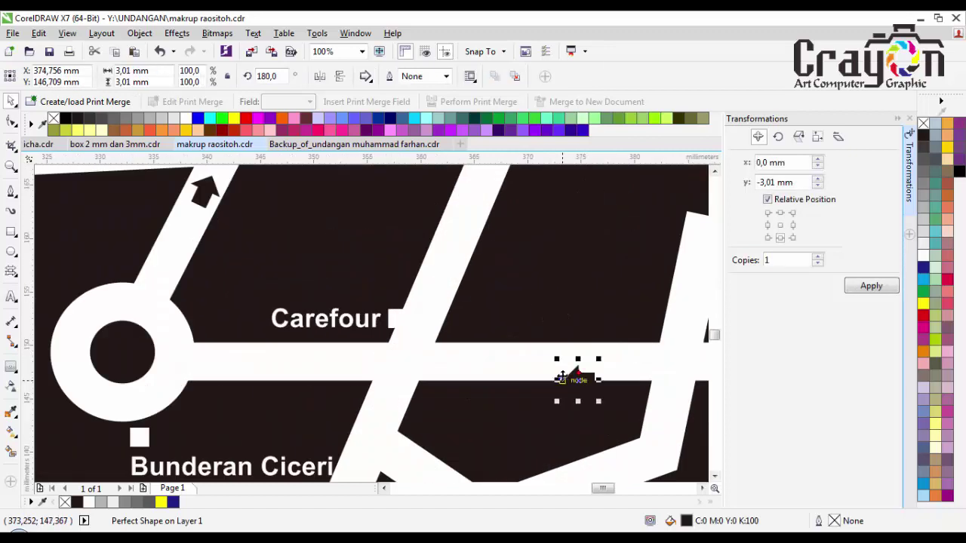
drag(574, 372, 572, 361)
ctrl+click(378, 319)
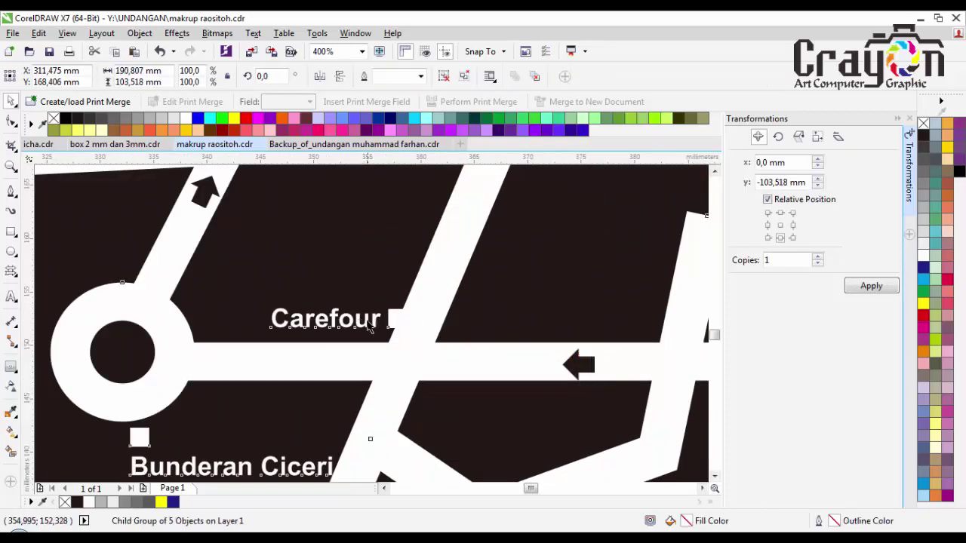
ctrl+click(375, 322)
ctrl+click(334, 319)
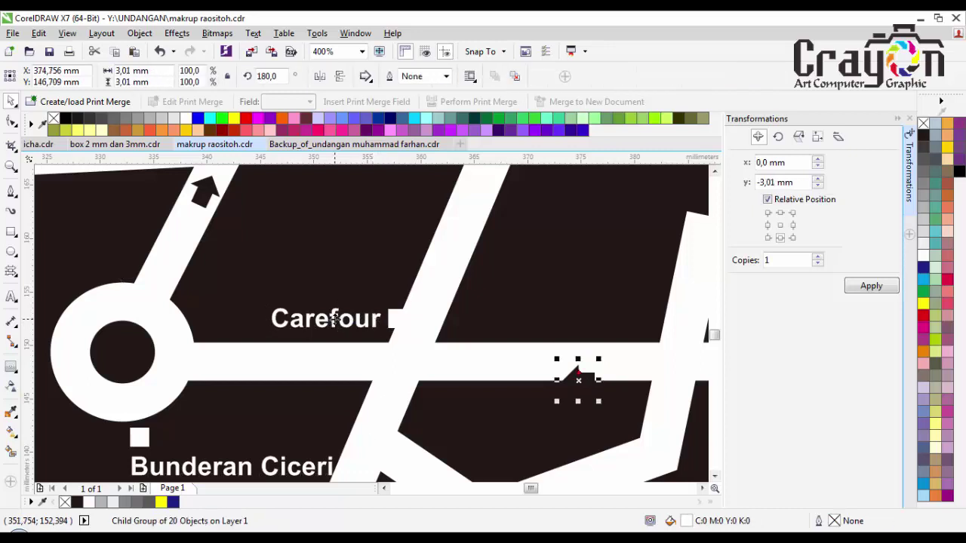
drag(335, 319, 298, 319)
Copy the Carefour road arrow to a spot near the toll gate.
click(578, 379)
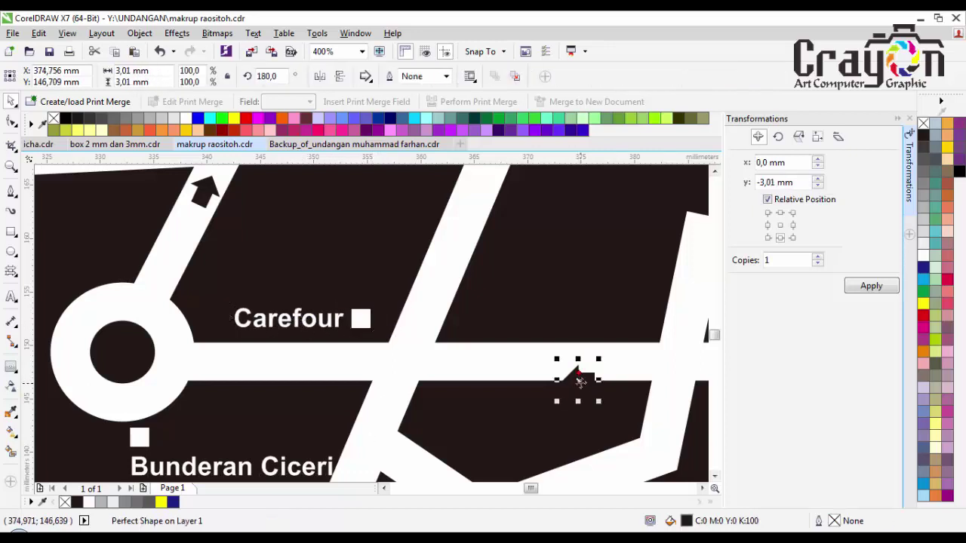
mouse_move(579, 364)
mouse_down()
mouse_move(420, 346)
mouse_move(593, 342)
mouse_up()
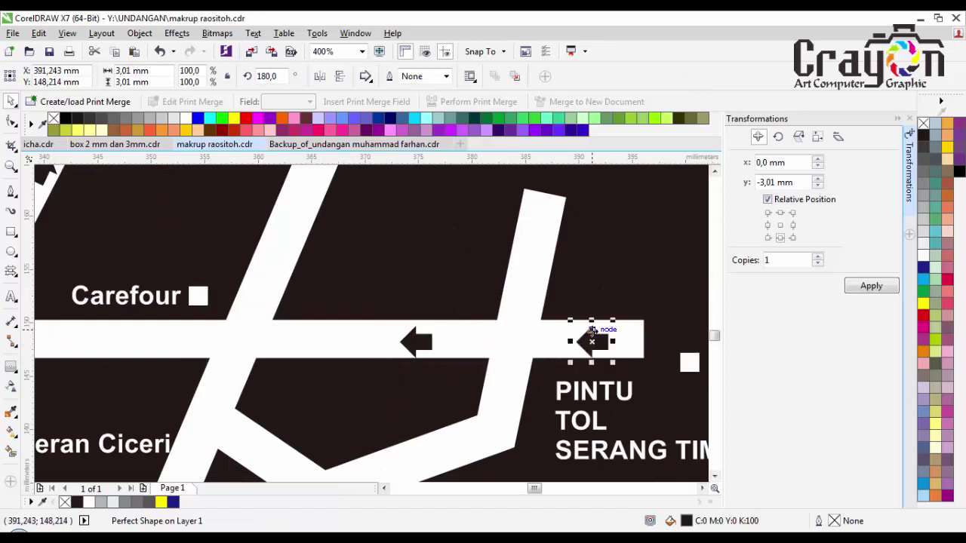
shift+click(416, 342)
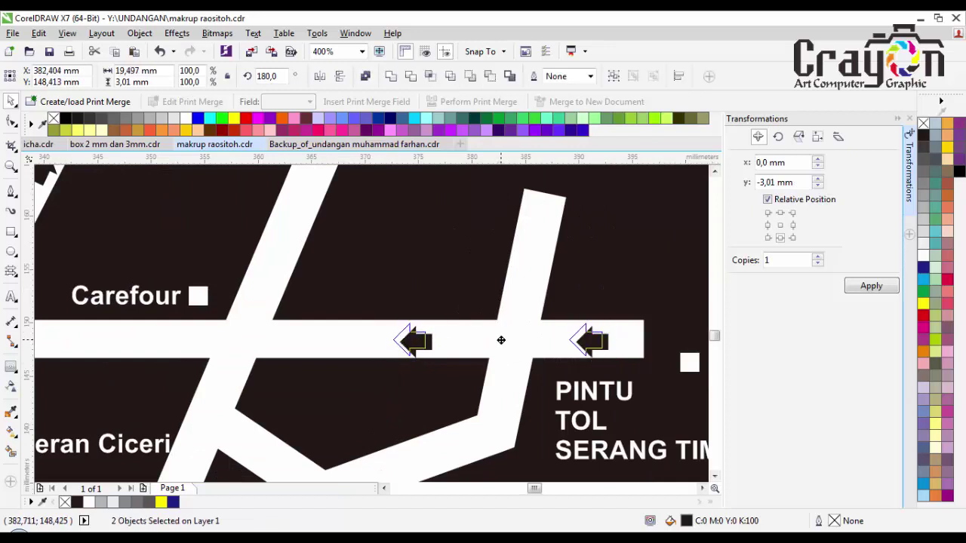
scroll(501, 338, down, 2)
click(462, 366)
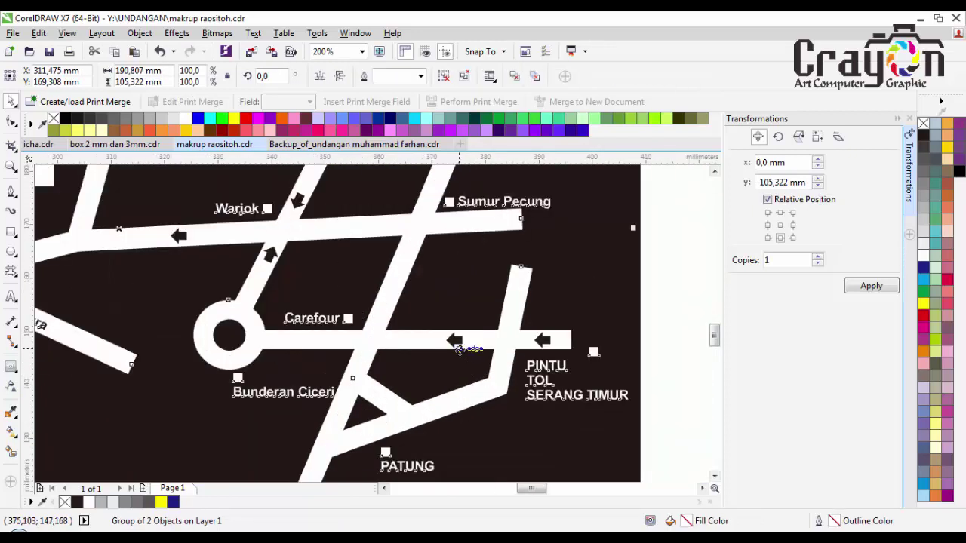
click(453, 340)
scroll(332, 424, up, 1)
Rotate an arrow and move it up toward Carefour along the diagonal road.
drag(330, 422, 345, 456)
scroll(336, 431, up, 1)
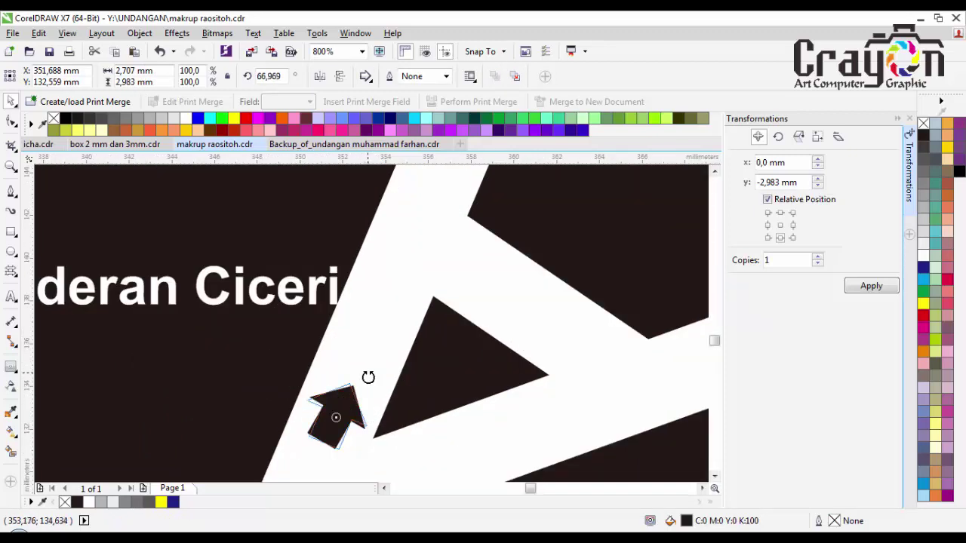
click(336, 417)
scroll(336, 415, down, 1)
drag(336, 409, 423, 199)
scroll(381, 362, down, 1)
scroll(380, 375, up, 2)
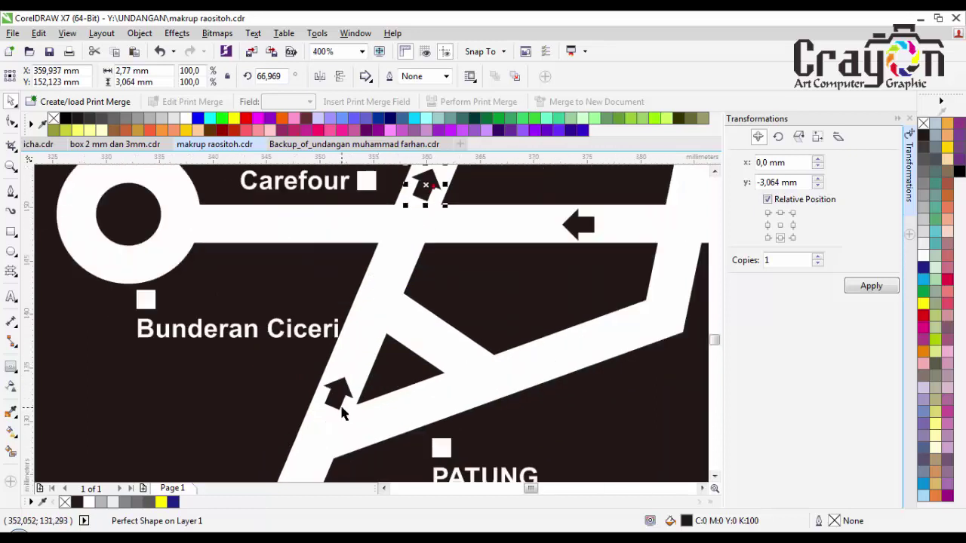
Move the arrow near Carefour to the road's end and nudge the Sumur Pecung arrow onto its road.
click(377, 299)
drag(377, 299, 325, 428)
scroll(325, 427, down, 1)
scroll(325, 426, down, 1)
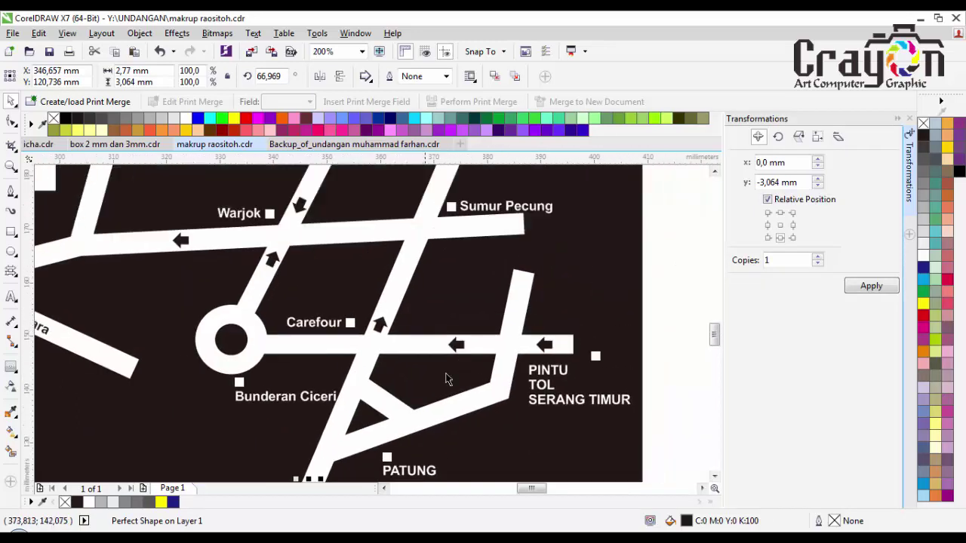
scroll(407, 340, up, 3)
click(184, 309)
scroll(471, 295, up, 2)
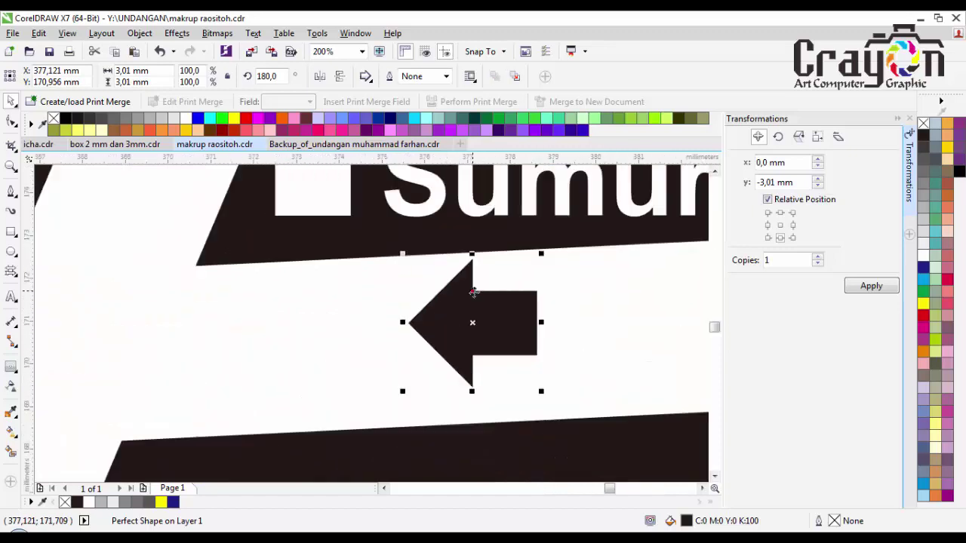
drag(475, 323, 479, 325)
scroll(479, 325, down, 3)
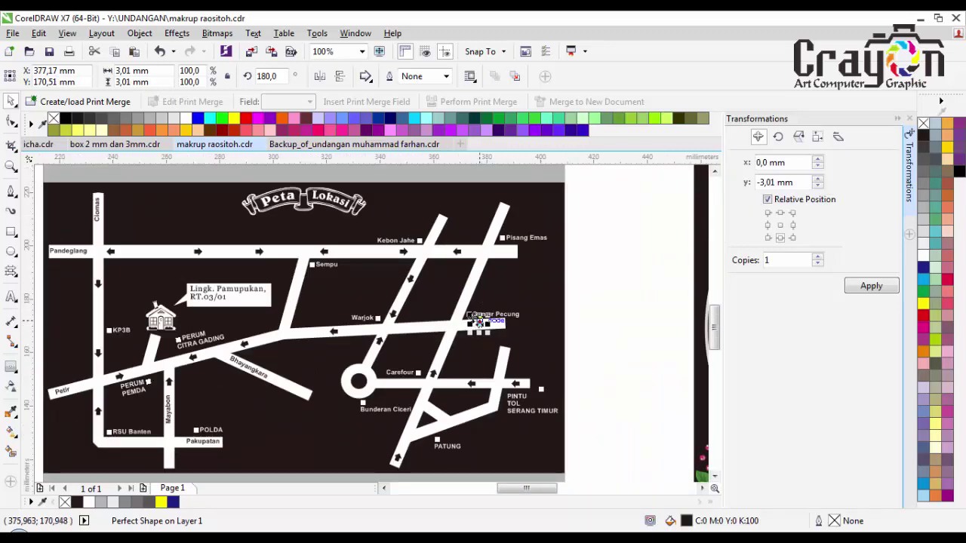
Highlight the couple's parents text from 'Bpk.' to the end.
scroll(305, 286, down, 1)
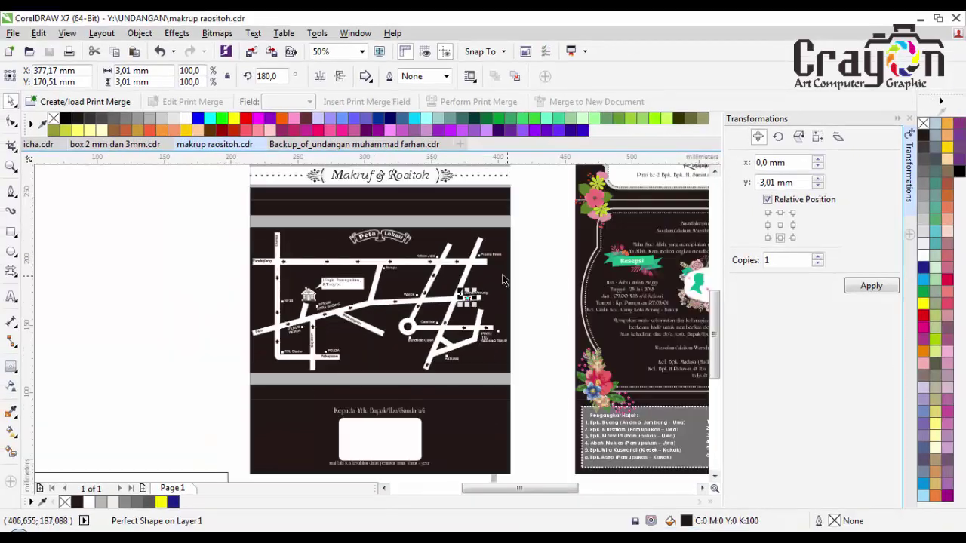
key(Escape)
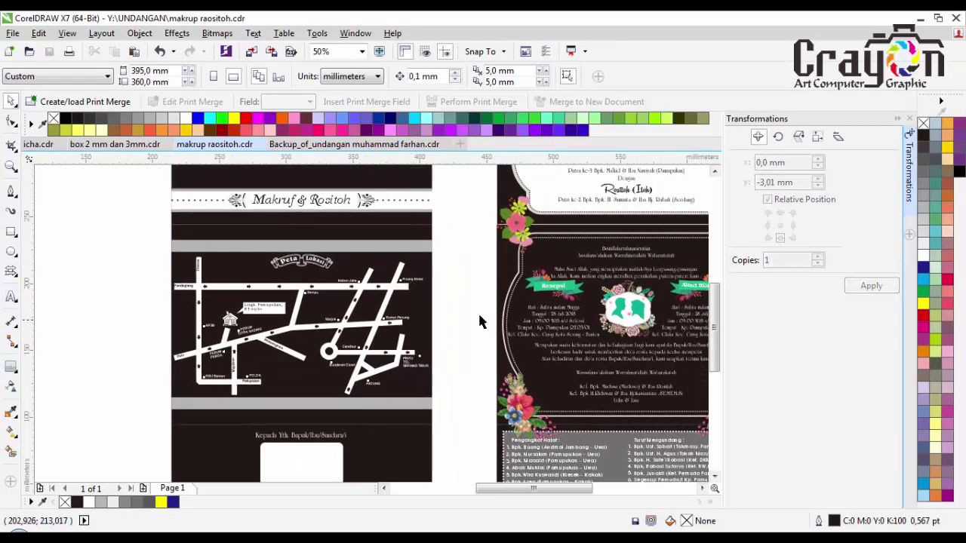
scroll(528, 315, right, 1)
scroll(570, 315, right, 1)
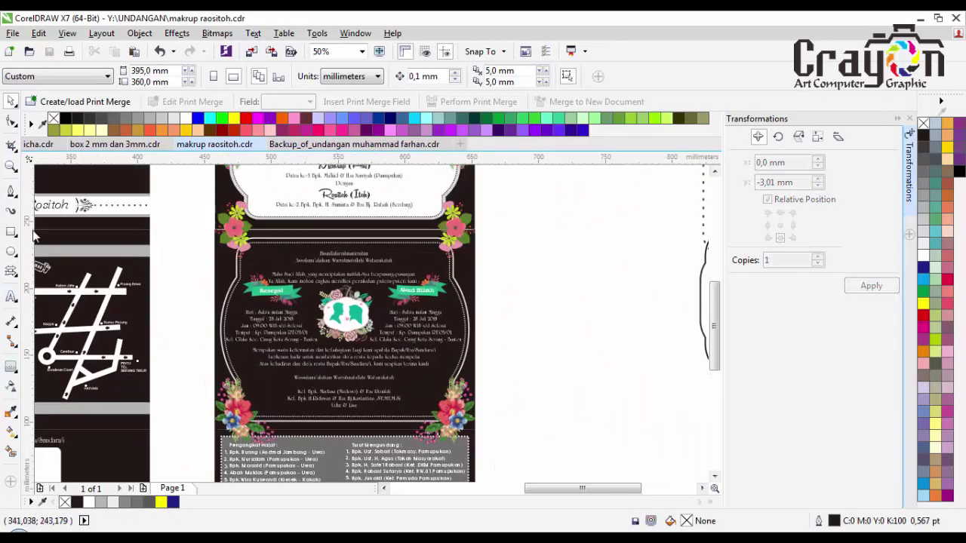
click(335, 202)
scroll(322, 178, up, 1)
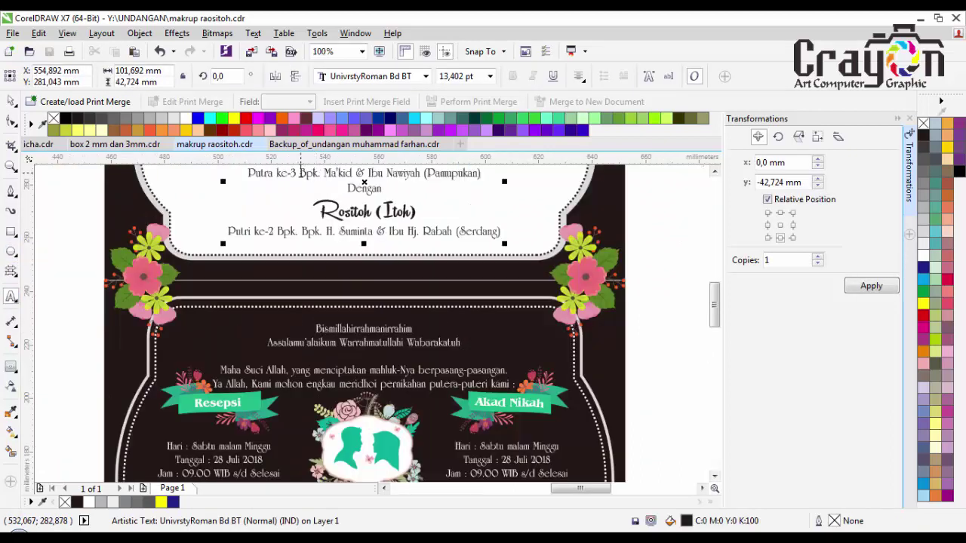
drag(299, 172, 504, 244)
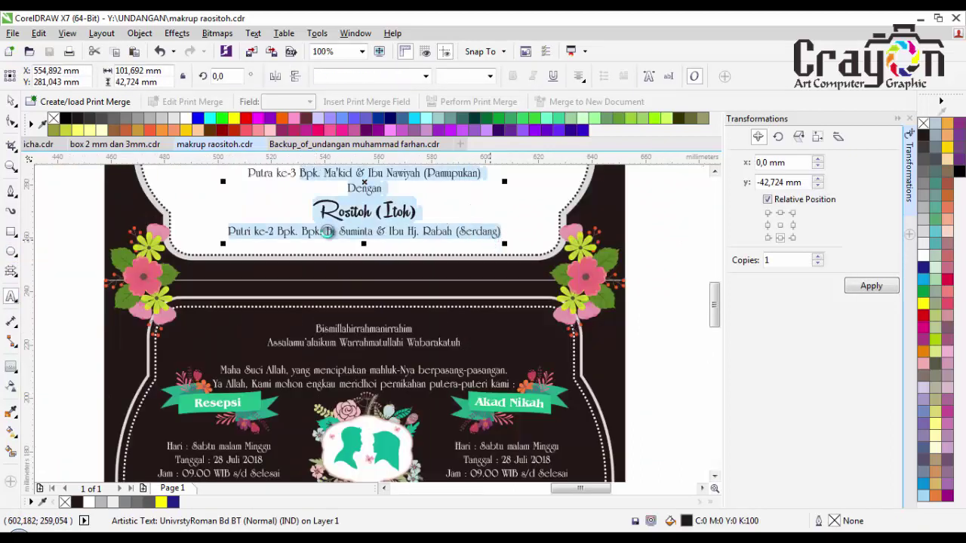
Move the copied parents text block off the page to the right.
scroll(334, 258, down, 1)
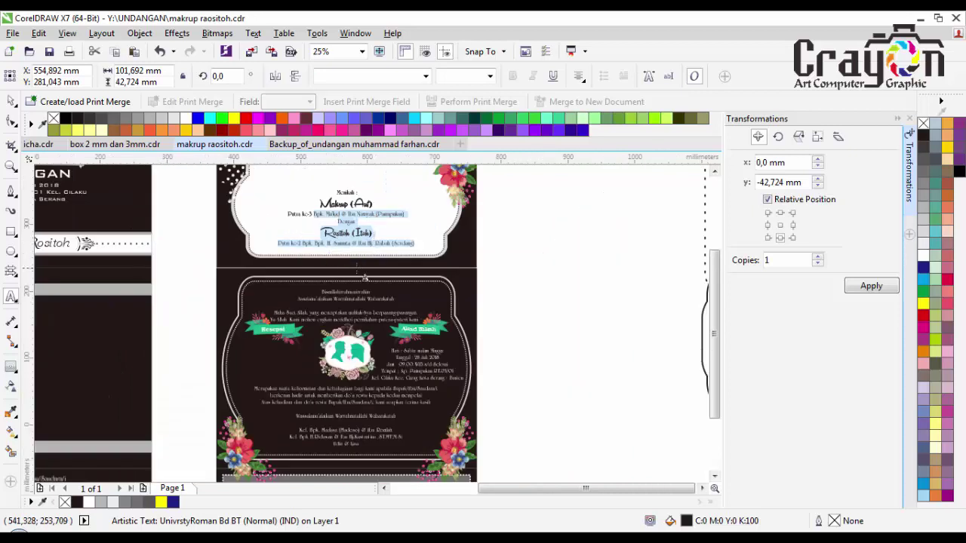
scroll(430, 308, down, 1)
scroll(398, 330, up, 1)
scroll(457, 276, up, 1)
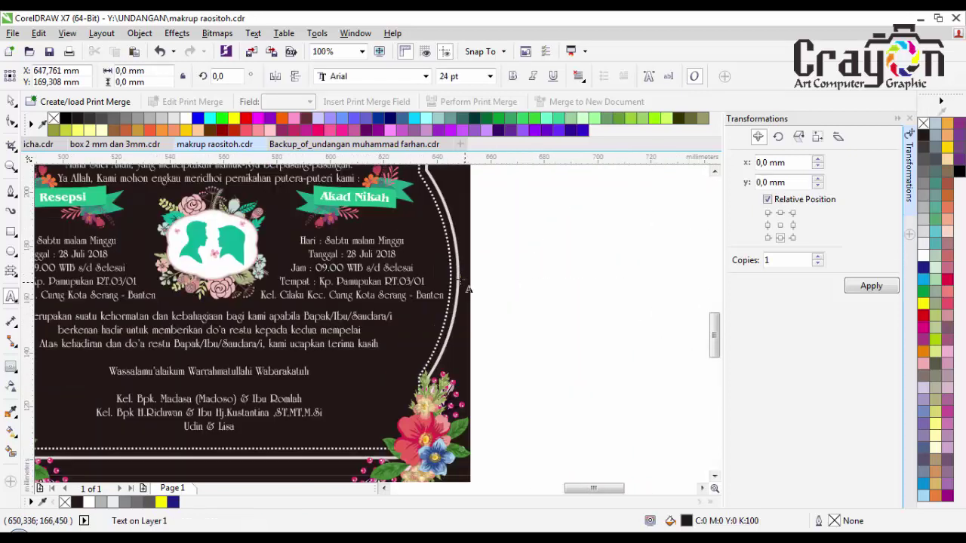
click(9, 101)
drag(479, 277, 633, 277)
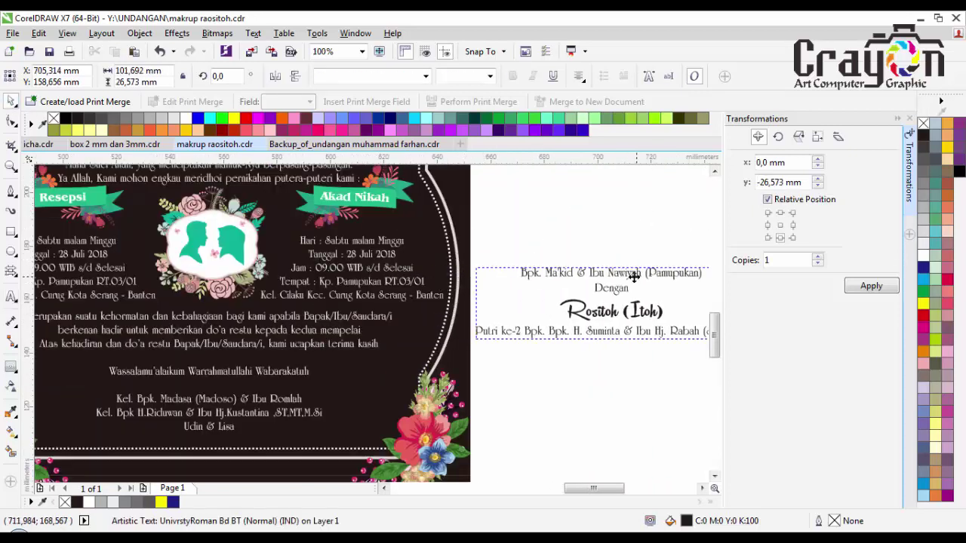
Trim the copy to the two parent lines, deleting 'Putri ke-2 Bpk.', the Dengan line and the bride's line.
key(F8)
drag(475, 331, 554, 331)
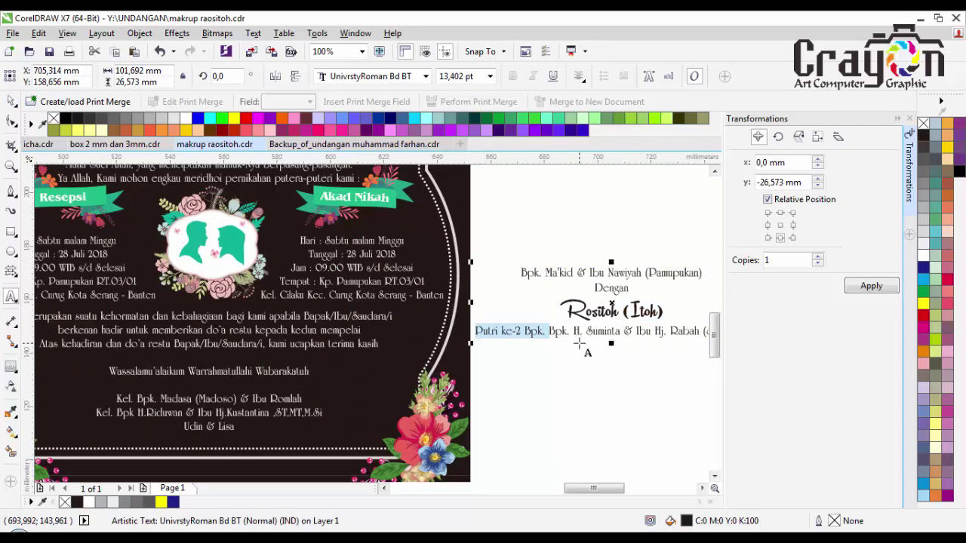
key(BackSpace)
key(BackSpace)
key(BackSpace)
key(BackSpace)
key(BackSpace)
key(BackSpace)
key(BackSpace)
key(BackSpace)
key(Return)
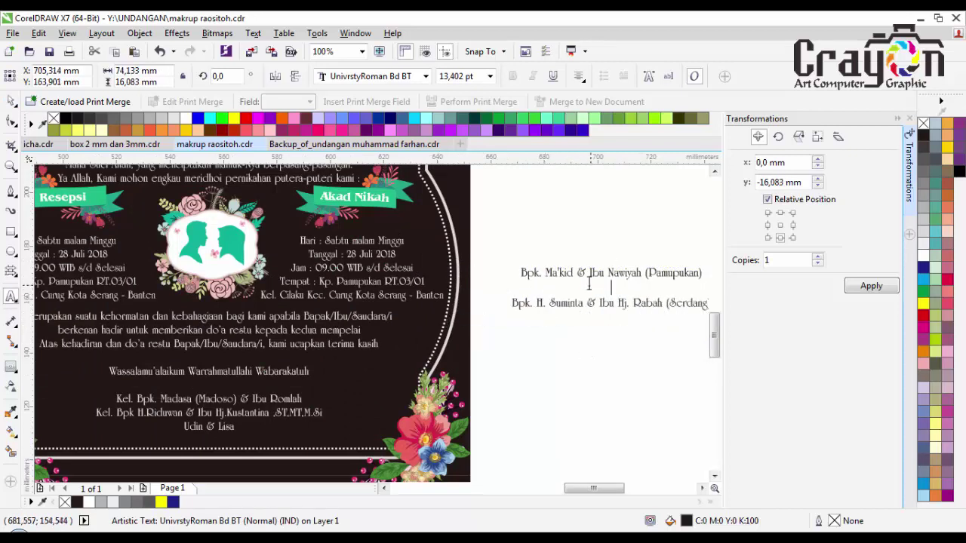
scroll(346, 352, down, 2)
key(ctrl+a)
Replace the old 'Kel. Bpk.' lines with the pasted parent lines, prefixing each with 'Kel.'.
key(BackSpace)
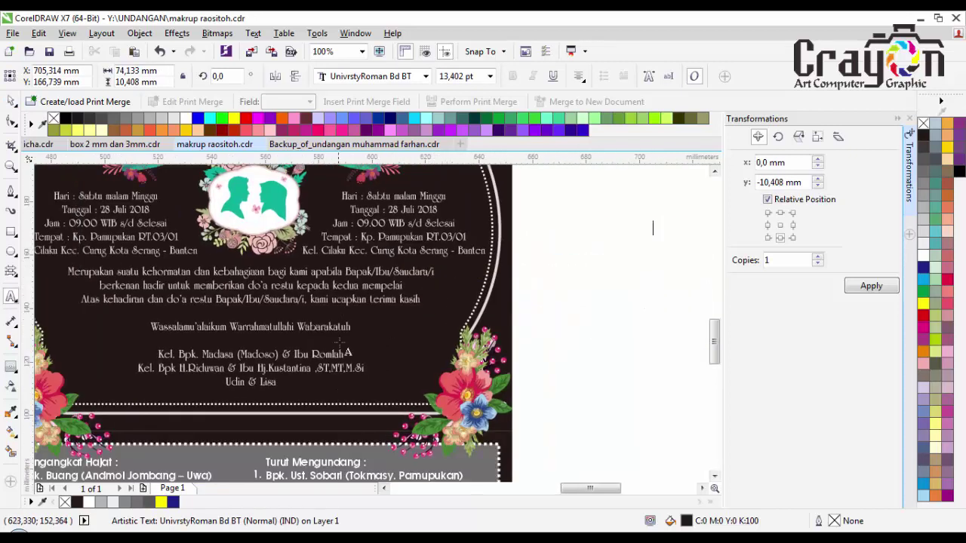
drag(365, 369, 152, 361)
key(BackSpace)
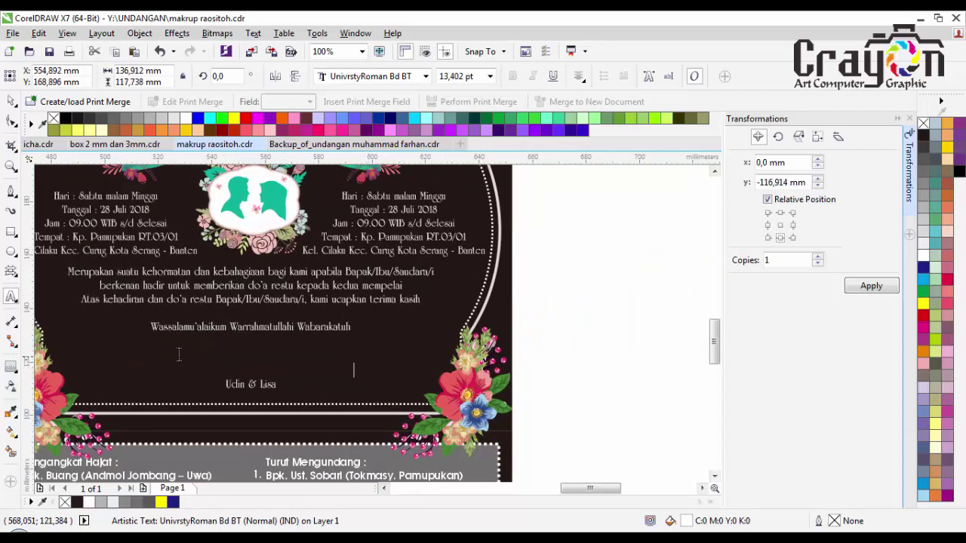
key(ctrl+v)
text(Kel. )
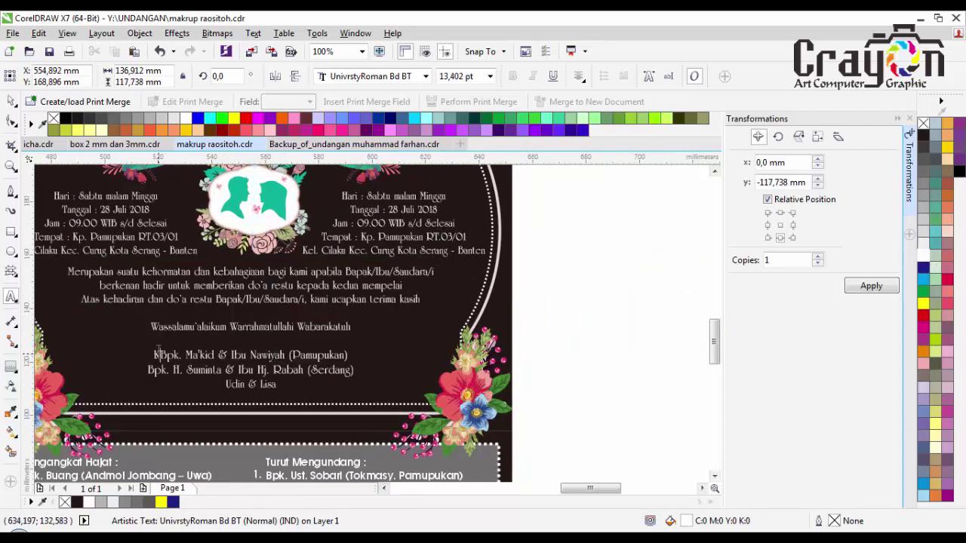
text(Kel.)
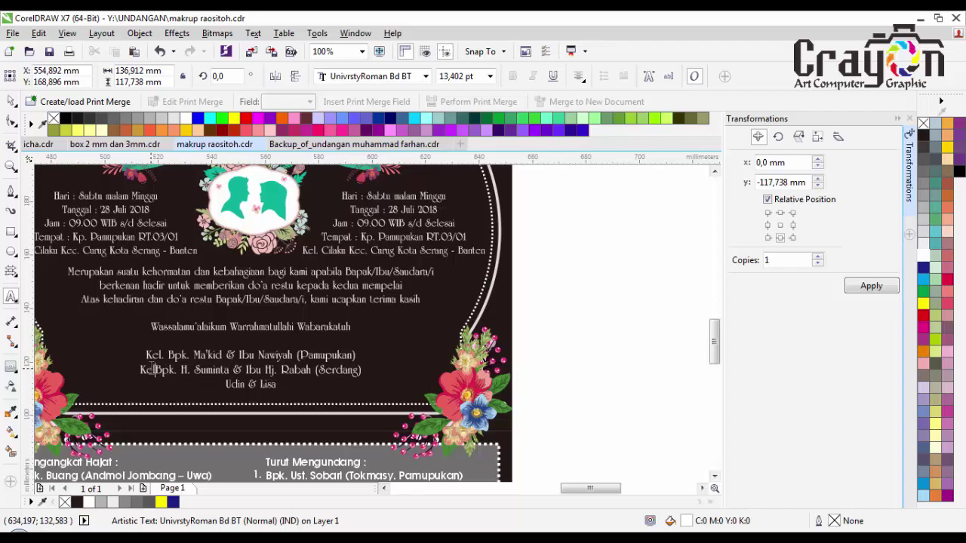
Delete the leftover fragment plus '(Pamupukan)' and '(Serdang)' from the family lines.
drag(198, 370, 245, 386)
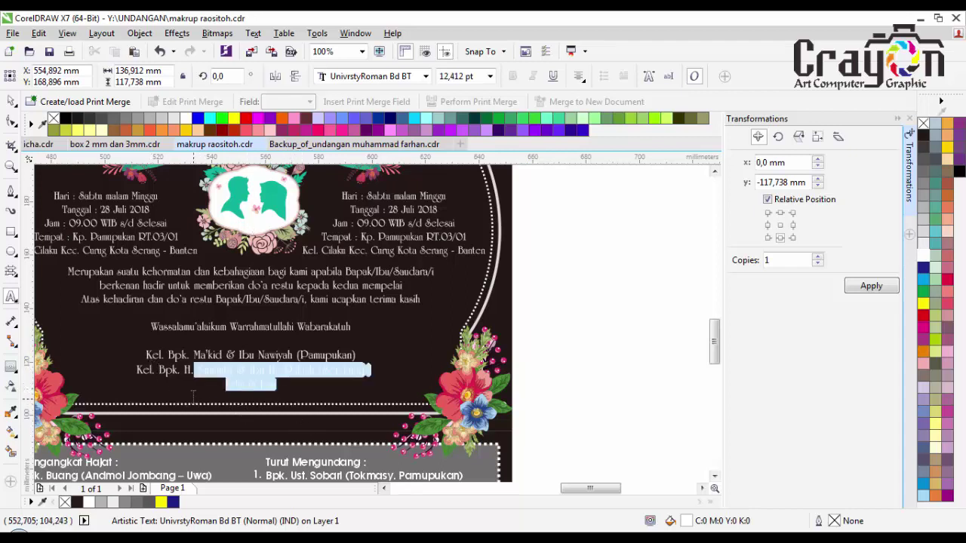
drag(368, 370, 278, 386)
key(Delete)
scroll(379, 406, up, 2)
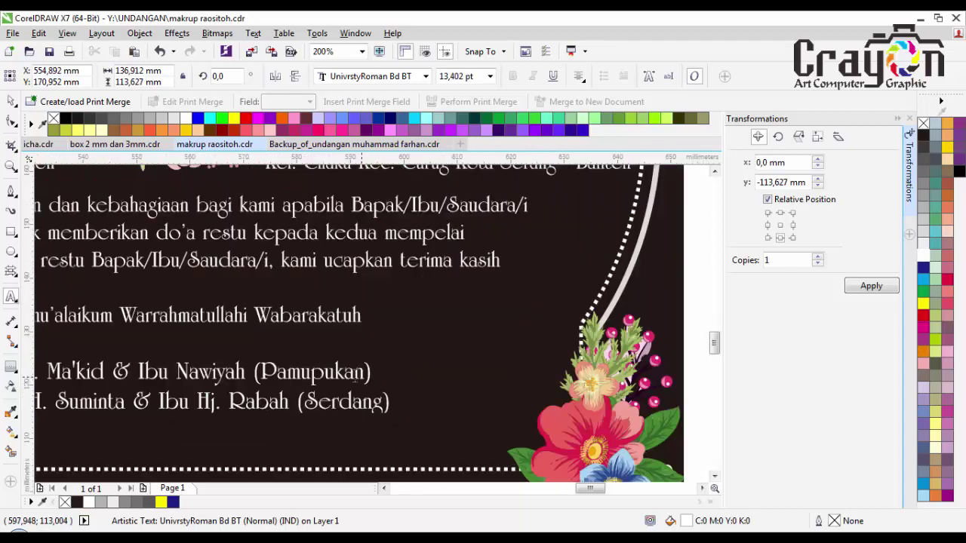
drag(248, 369, 371, 372)
key(Delete)
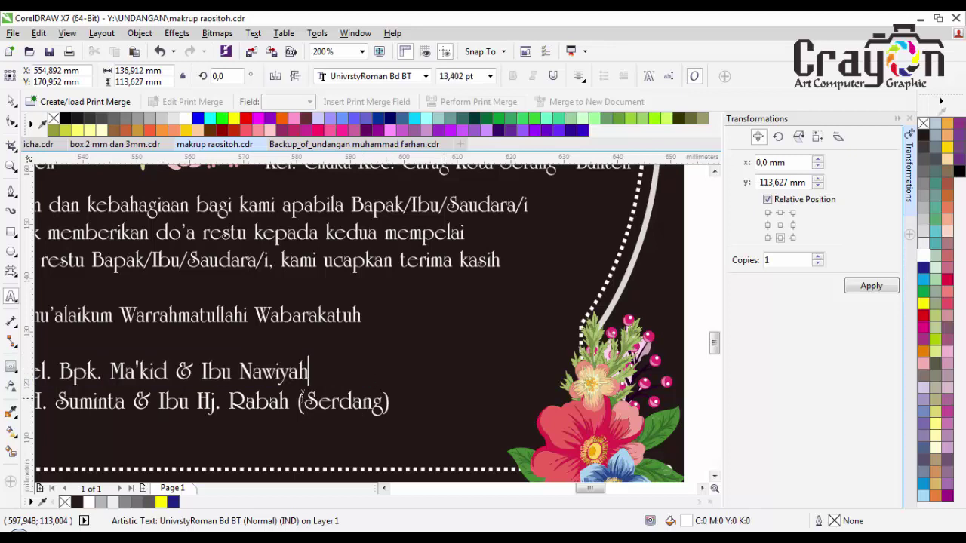
drag(289, 402, 461, 400)
key(Delete)
Delete the duplicate 'Bpk.' after 'Putri ke-2'.
scroll(461, 400, down, 2)
scroll(423, 363, down, 2)
scroll(378, 332, down, 1)
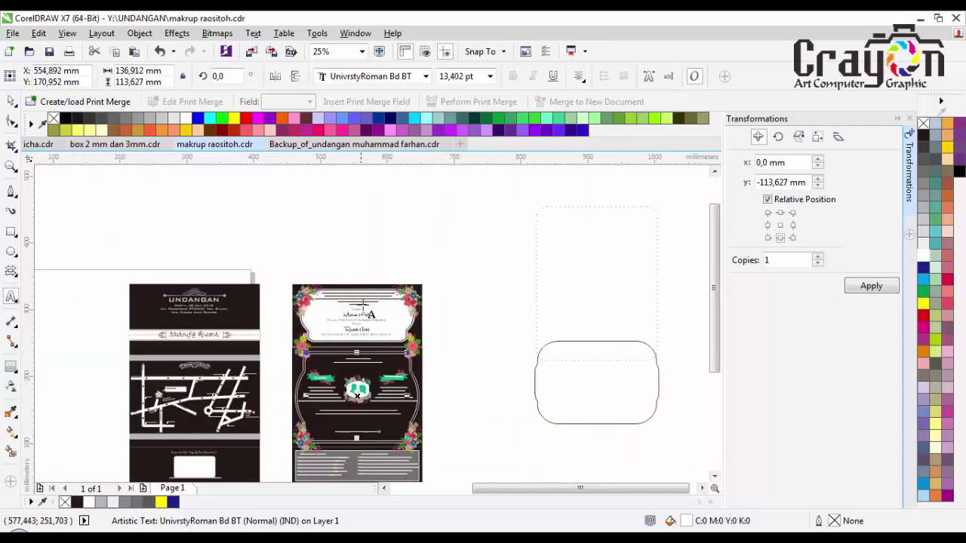
scroll(360, 319, up, 2)
scroll(359, 319, up, 2)
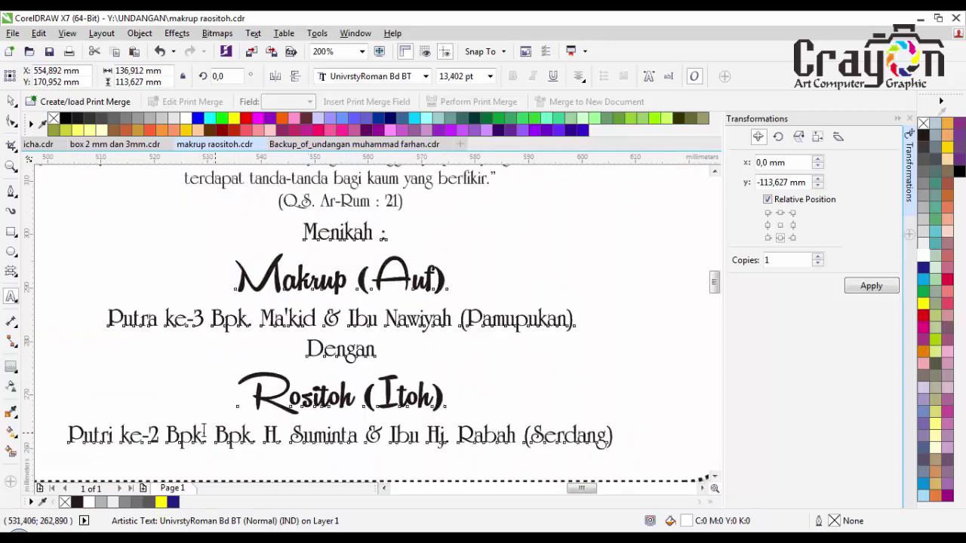
double_click(187, 436)
key(Delete)
Finish text editing and deselect the family names text.
scroll(414, 390, down, 2)
scroll(413, 390, down, 3)
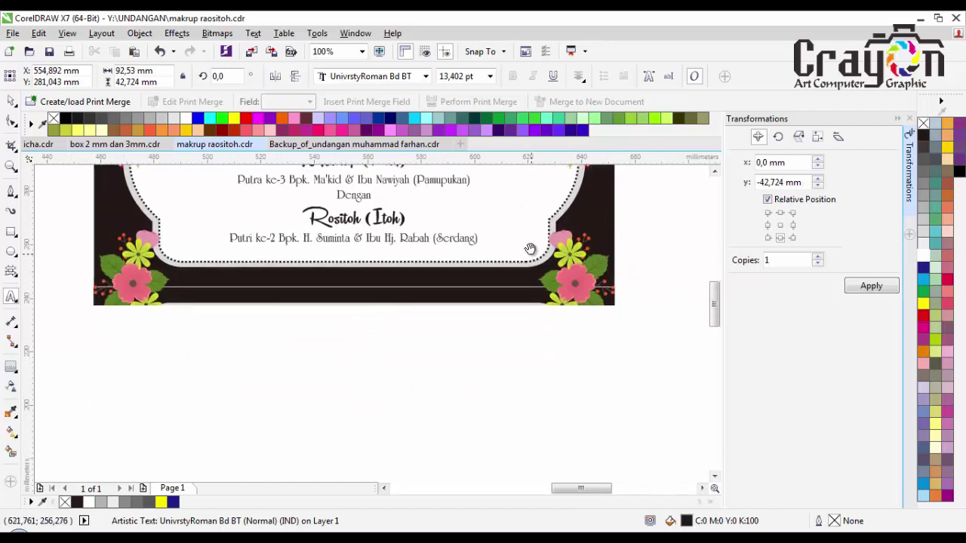
scroll(408, 381, down, 2)
scroll(389, 368, down, 2)
scroll(389, 365, down, 2)
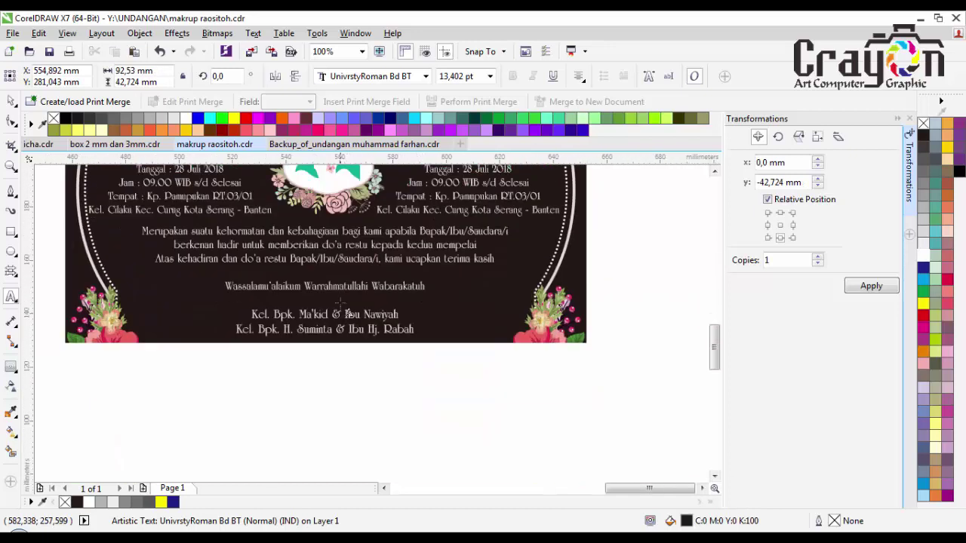
scroll(369, 347, down, 1)
scroll(339, 317, down, 1)
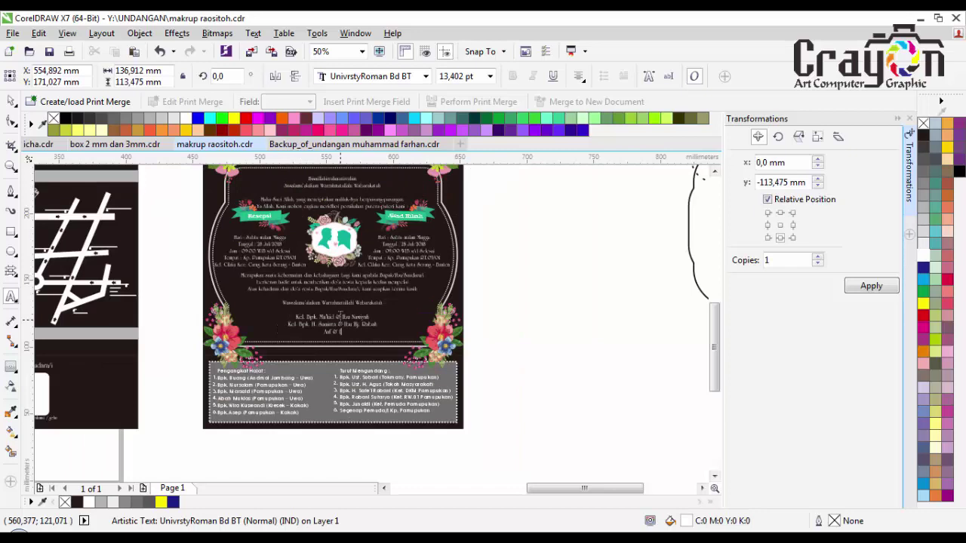
click(10, 100)
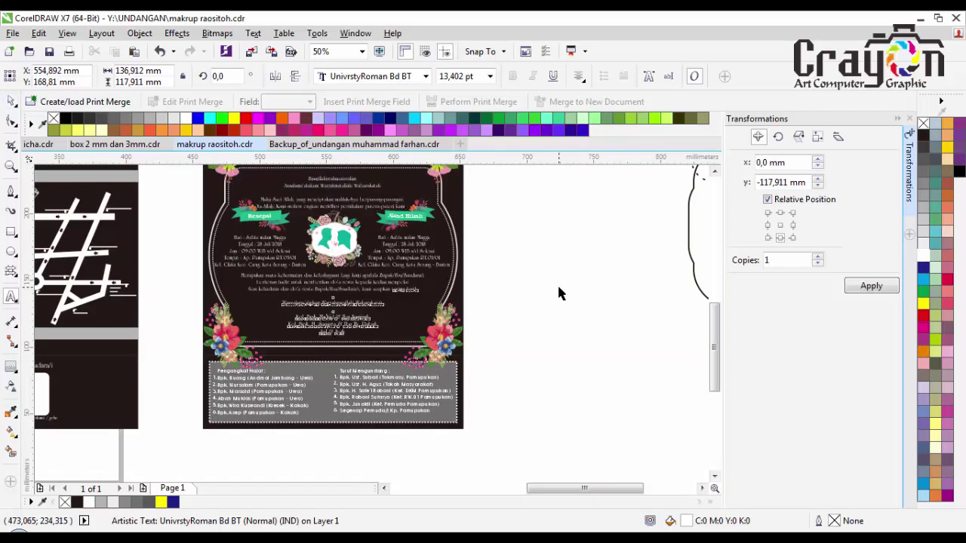
click(557, 282)
scroll(525, 284, down, 1)
scroll(297, 267, up, 1)
Select the family names text, keep its font, and move the second family line right.
double_click(573, 351)
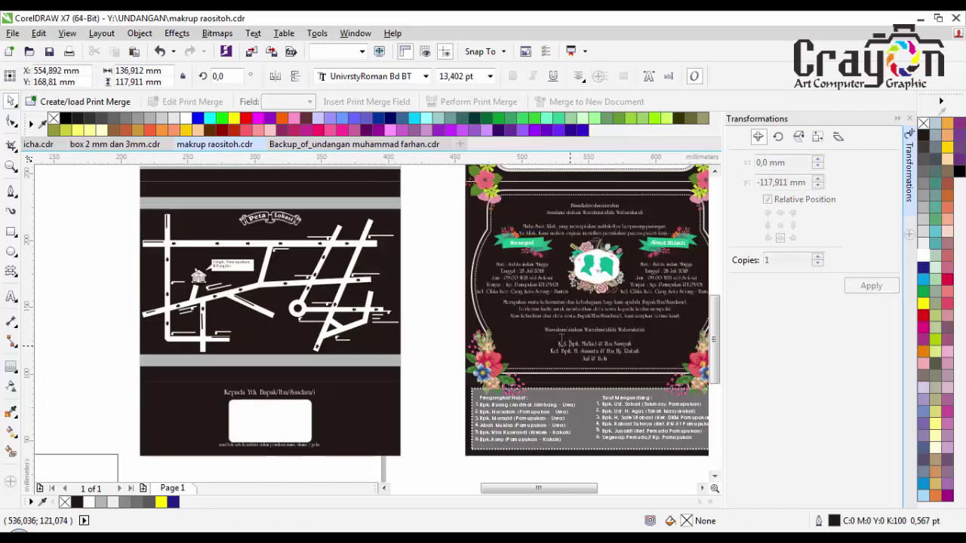
drag(574, 351, 662, 352)
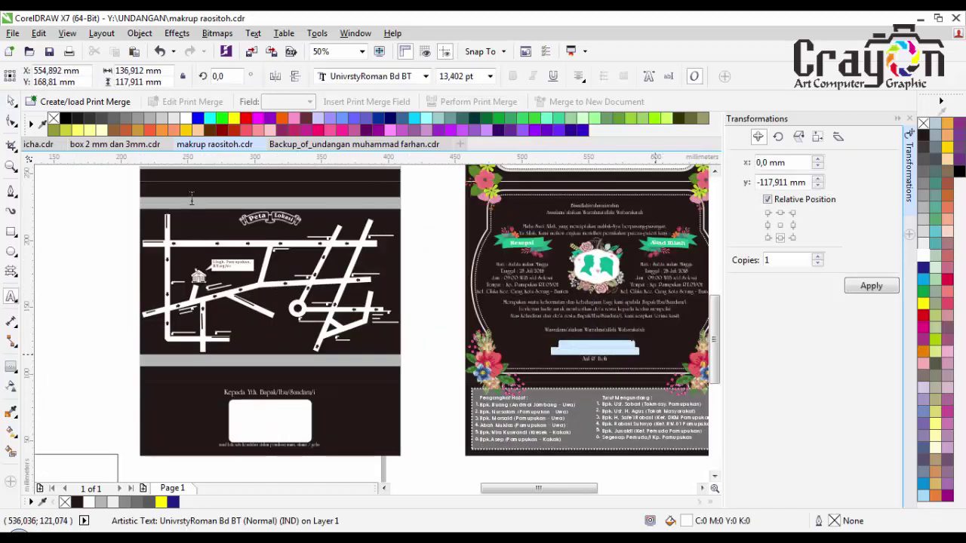
scroll(184, 204, up, 1)
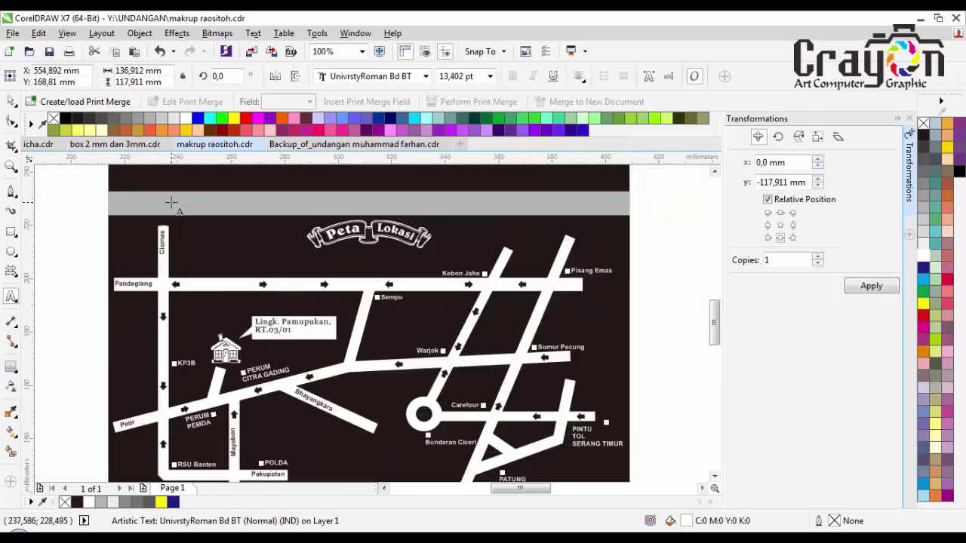
click(10, 101)
click(425, 77)
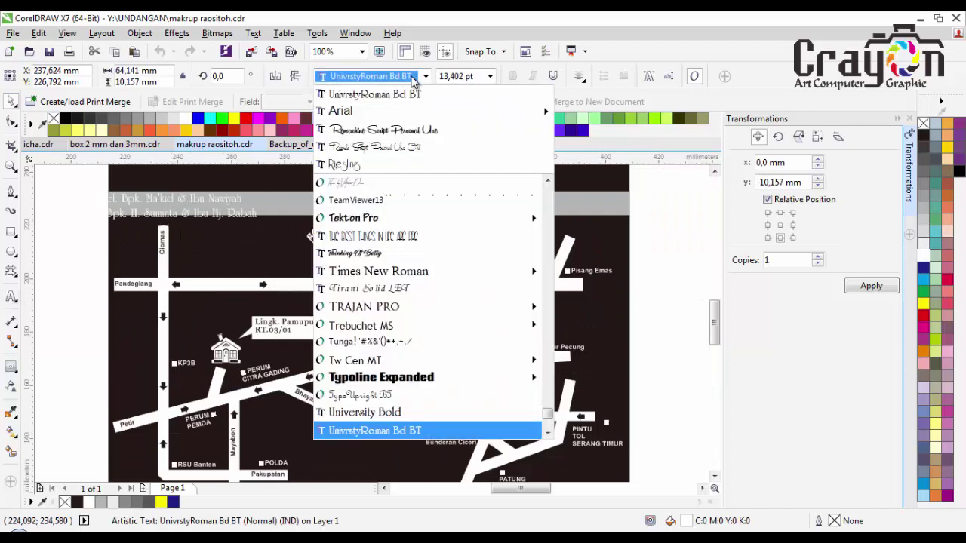
key(Escape)
drag(170, 215, 492, 205)
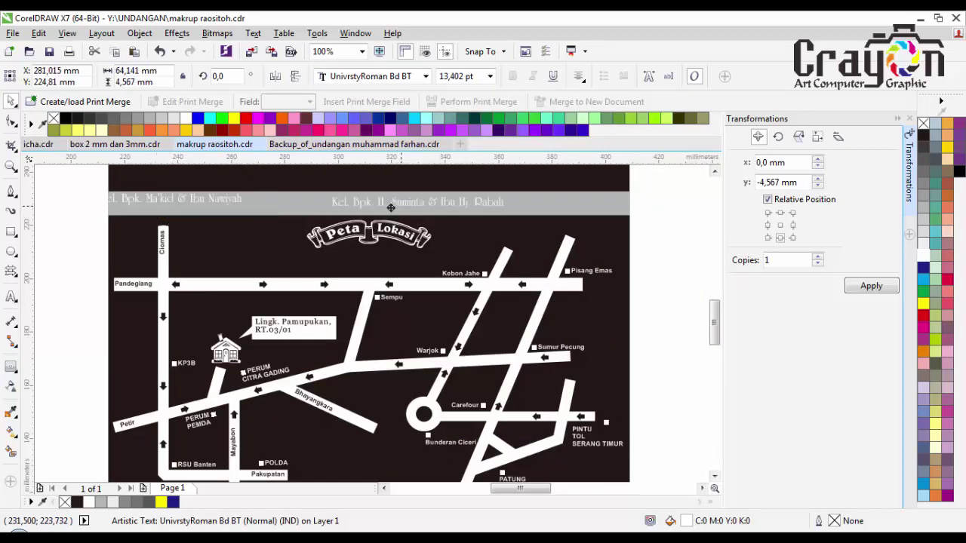
Nudge the left parent-name text slightly right to line up both names in the top band.
click(234, 199)
shift+click(516, 204)
scroll(377, 317, up, 1)
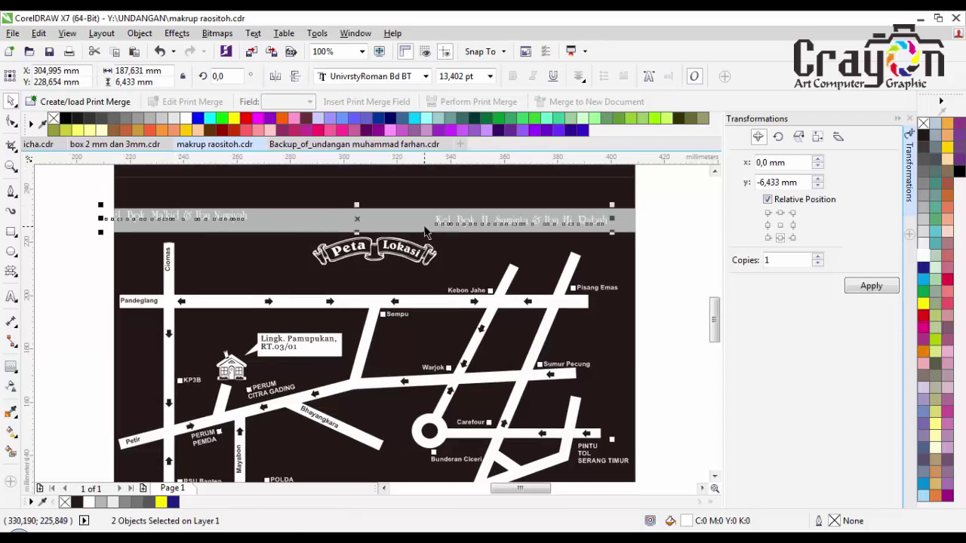
click(242, 223)
drag(242, 223, 250, 222)
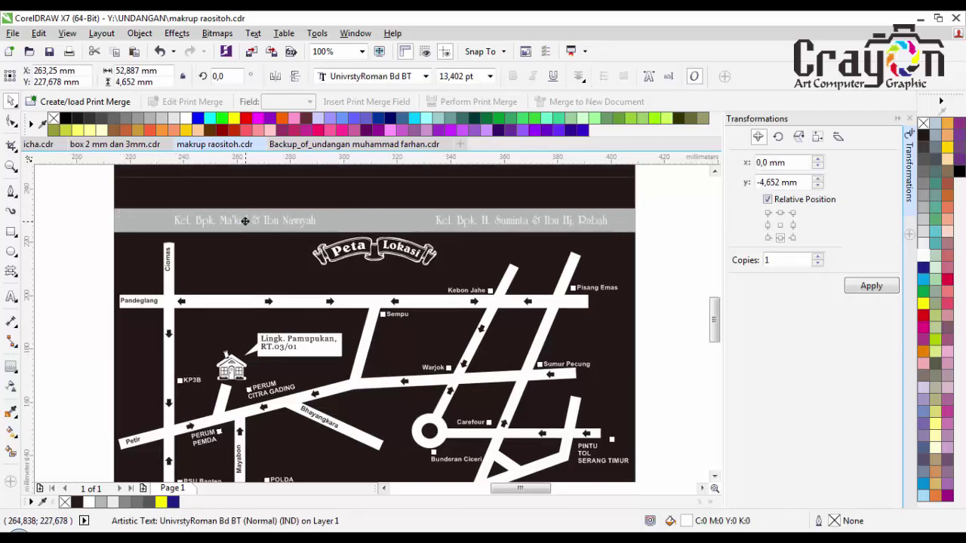
click(467, 223)
click(219, 223)
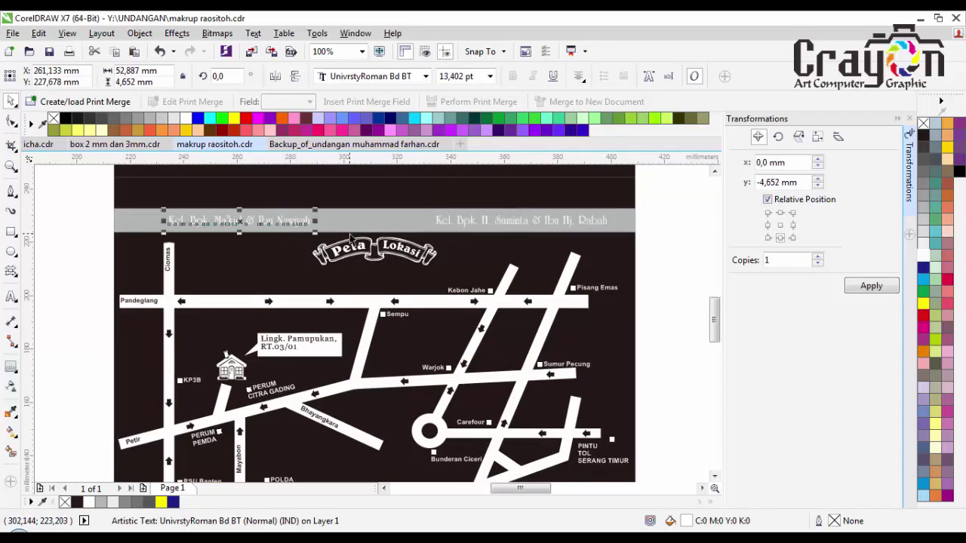
Copy the name text down into the grey band below the map.
scroll(542, 221, down, 2)
drag(451, 225, 359, 389)
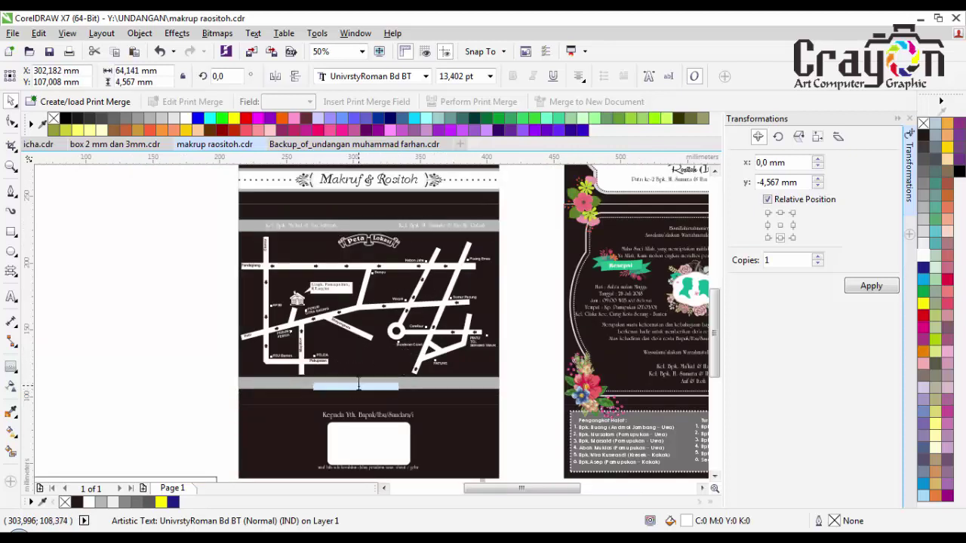
scroll(358, 385, up, 2)
Make 'Mohon Do'a Restu' Remachine Script, enlarged, black and centred in the lower band.
text(Mohon Do)
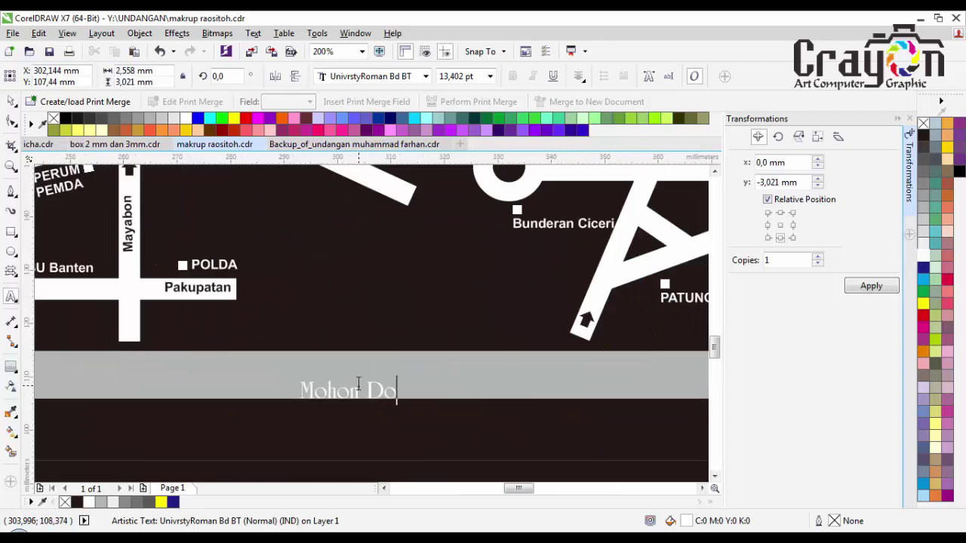
text(estu)
key(Escape)
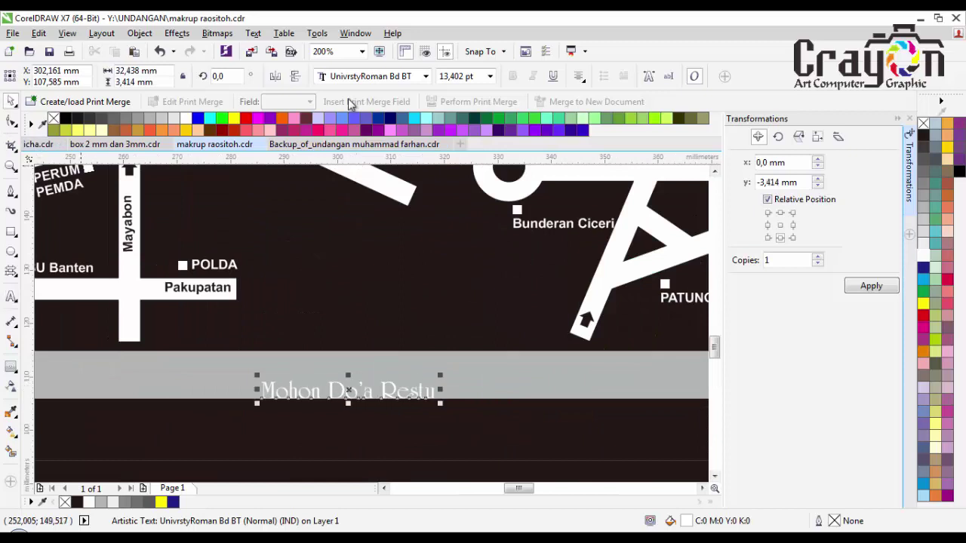
click(369, 76)
click(400, 144)
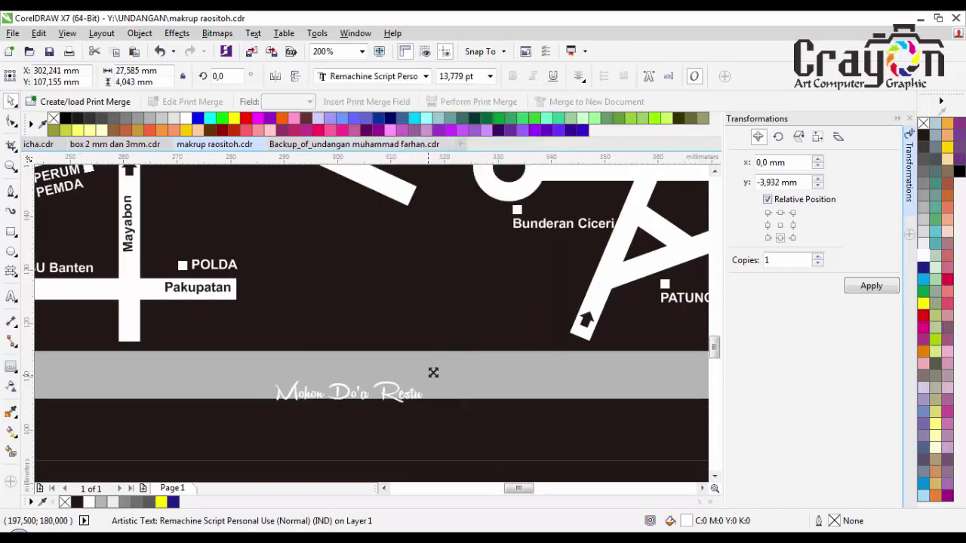
drag(433, 372, 528, 353)
click(922, 135)
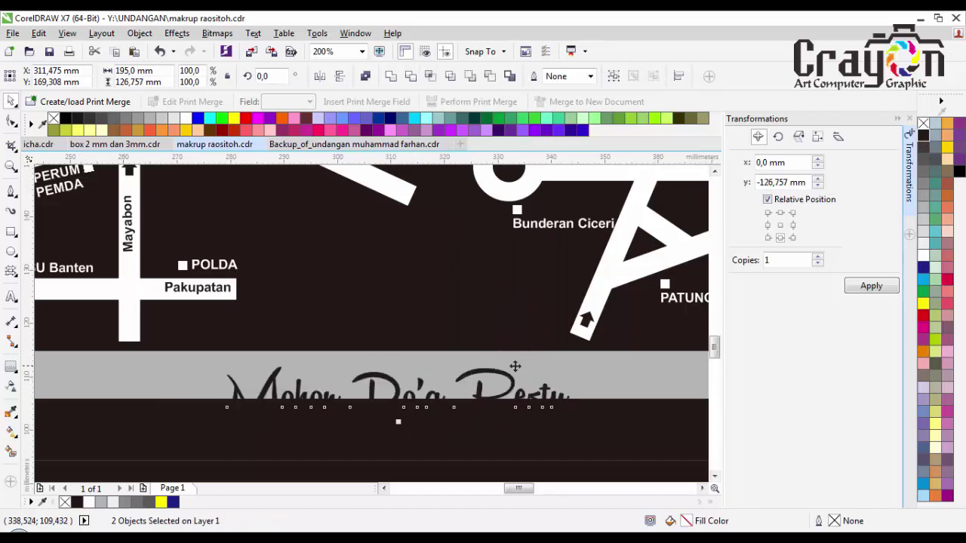
mouse_move(354, 393)
mouse_down()
mouse_move(404, 392)
mouse_move(393, 375)
mouse_up()
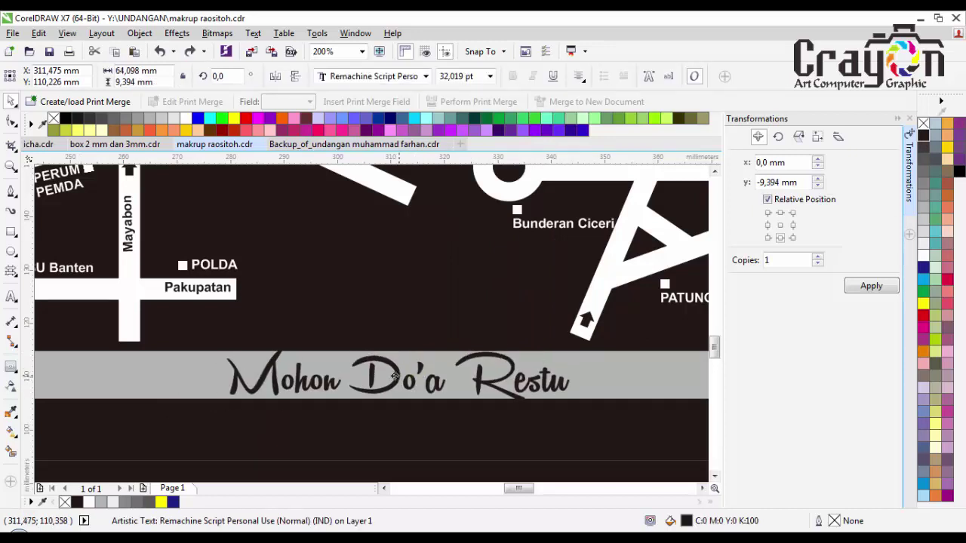
drag(573, 346, 548, 337)
Add '- - -' dashes on both sides of the Mohon Do'a Restu text.
scroll(366, 387, down, 2)
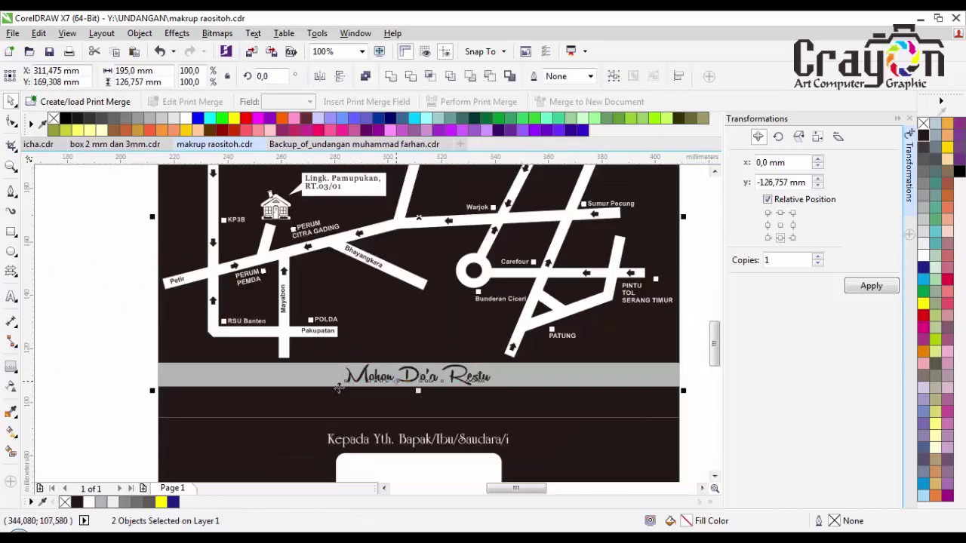
key(Escape)
click(367, 385)
text(- -)
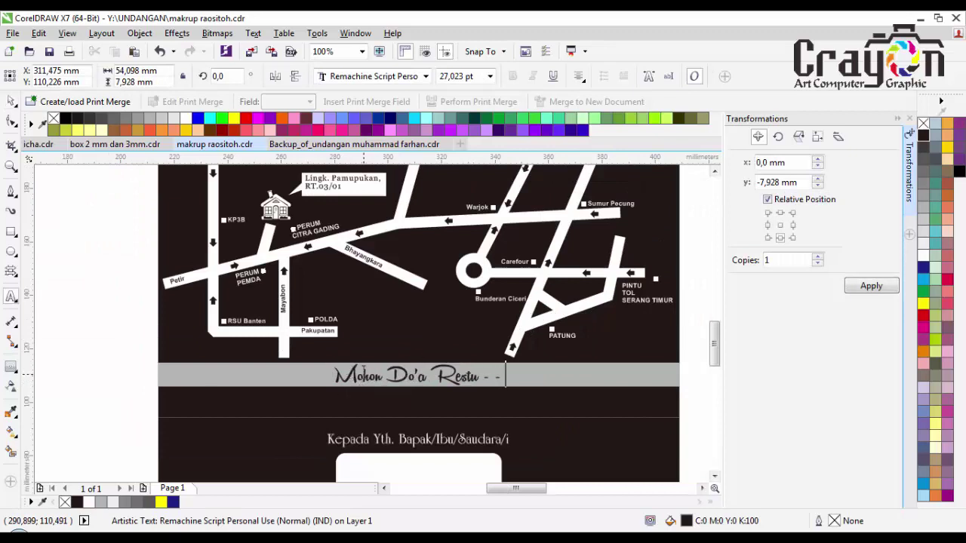
text( -)
key(shift+Left)
key(shift+Left)
key(shift+Left)
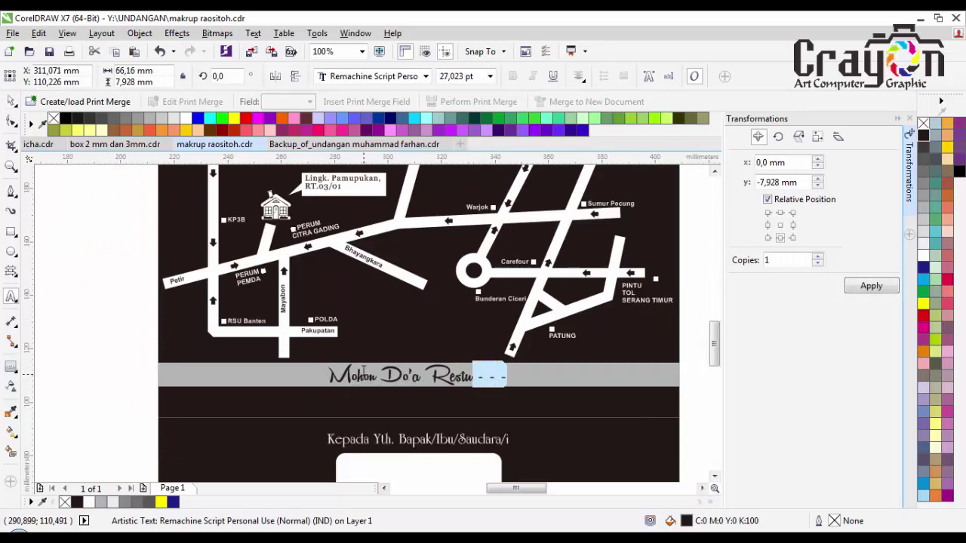
text(- - -)
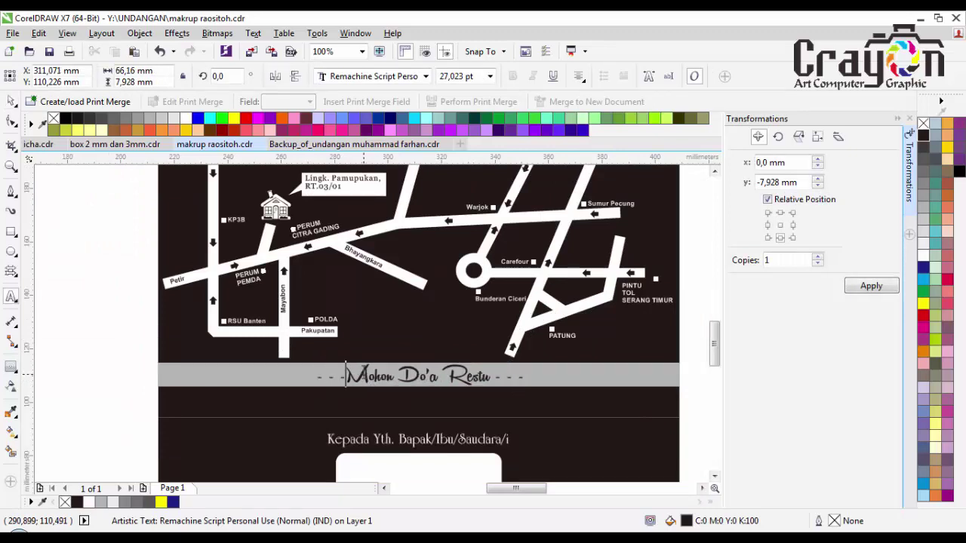
scroll(419, 368, down, 2)
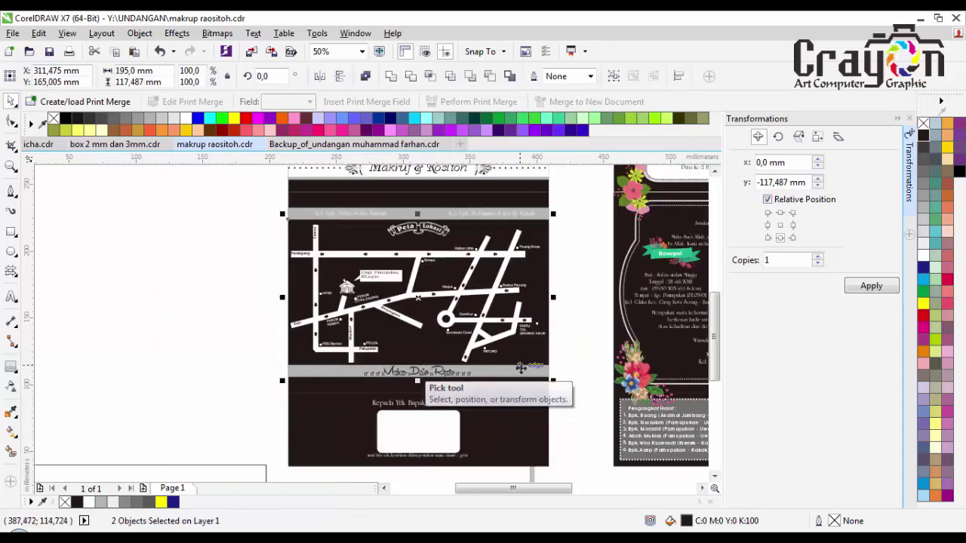
scroll(407, 378, up, 2)
click(672, 354)
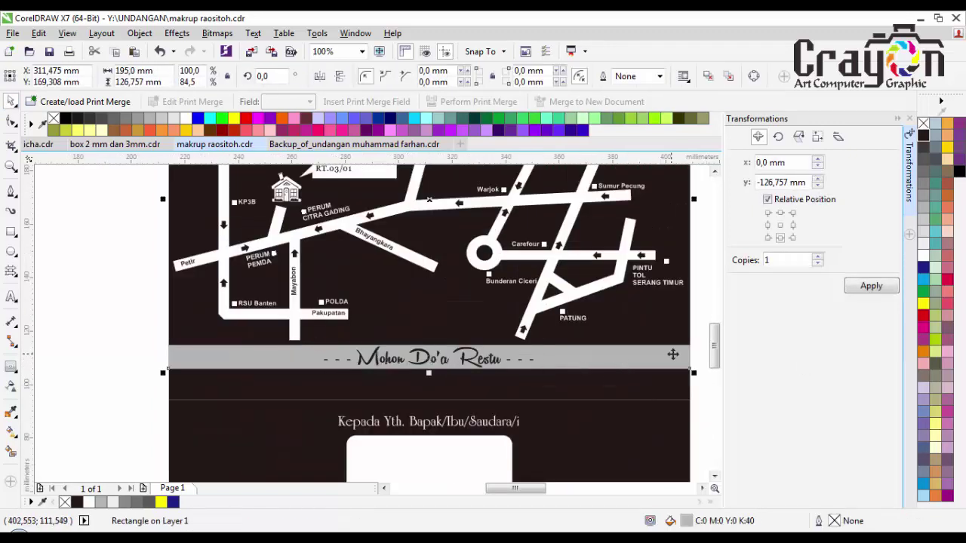
Lighten the grey band rectangles to 20% Black.
click(87, 366)
scroll(430, 369, down, 2)
click(374, 207)
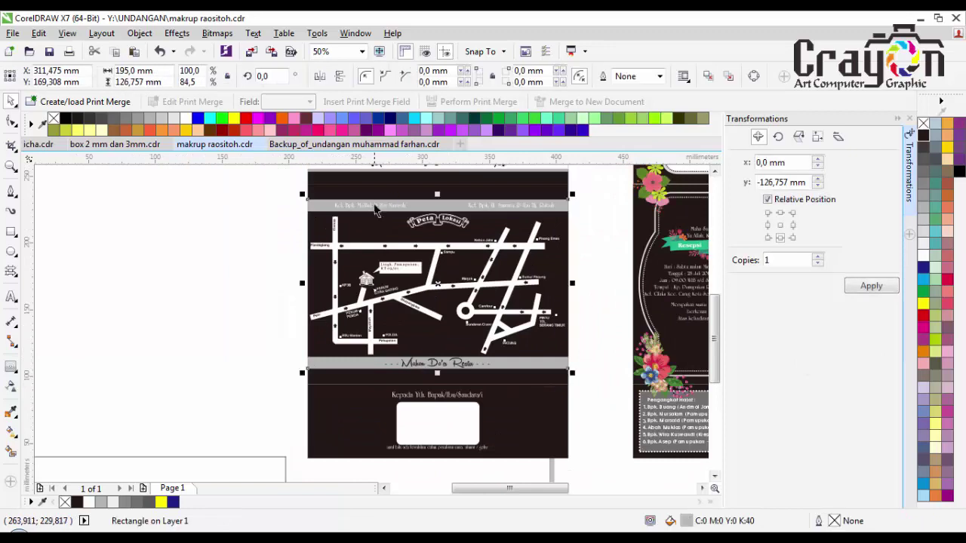
shift+click(518, 213)
click(562, 208)
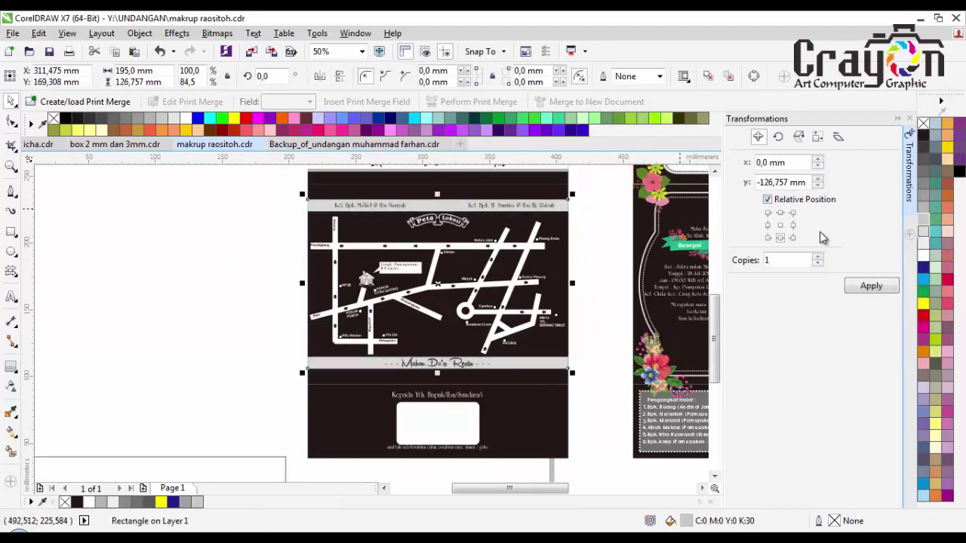
click(921, 246)
click(596, 222)
scroll(327, 290, down, 2)
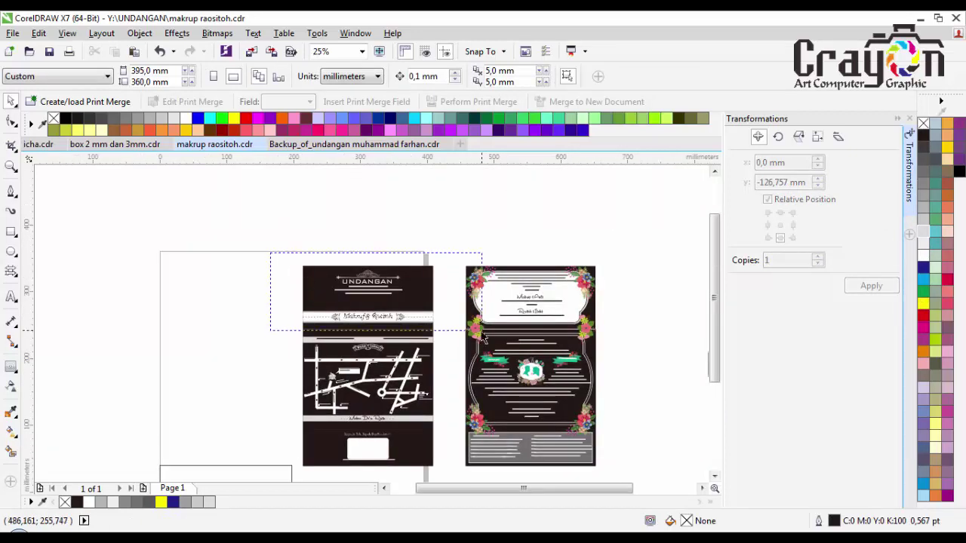
Group the cover section parts and rotate the group 180°.
drag(483, 336, 453, 334)
key(ctrl+g)
scroll(379, 305, up, 1)
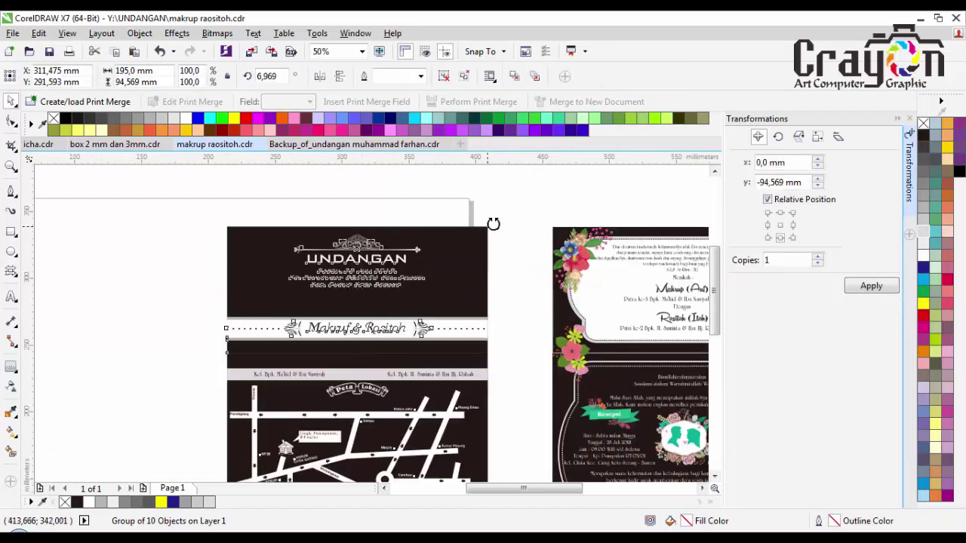
drag(493, 224, 222, 432)
click(157, 333)
scroll(267, 229, down, 1)
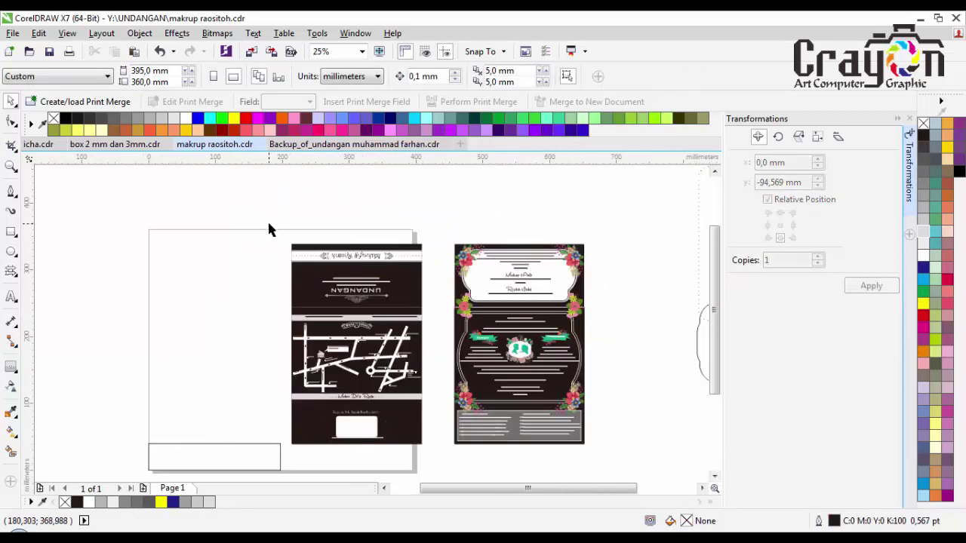
Group the floral invitation panel into one object.
drag(452, 464, 625, 234)
key(ctrl+g)
scroll(468, 400, down, 1)
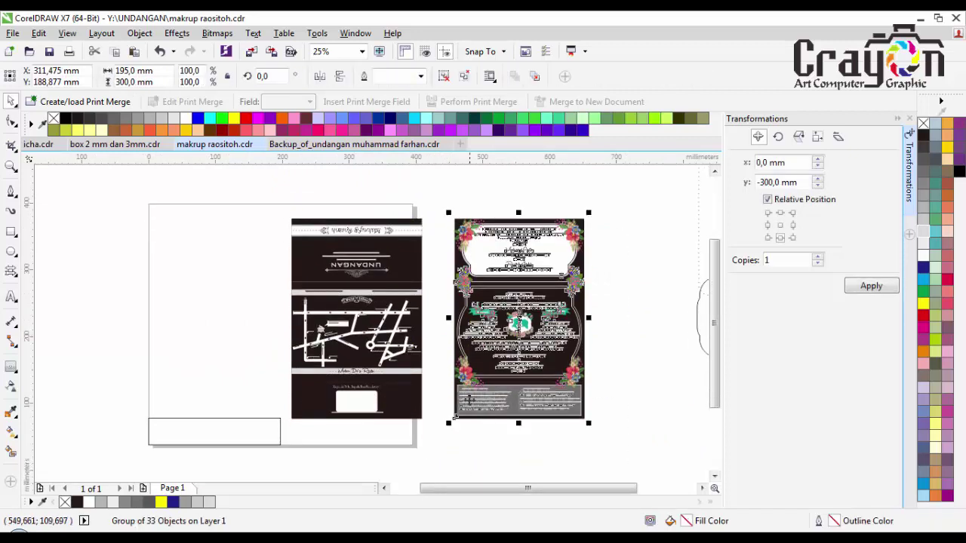
scroll(452, 309, up, 1)
scroll(452, 309, up, 1)
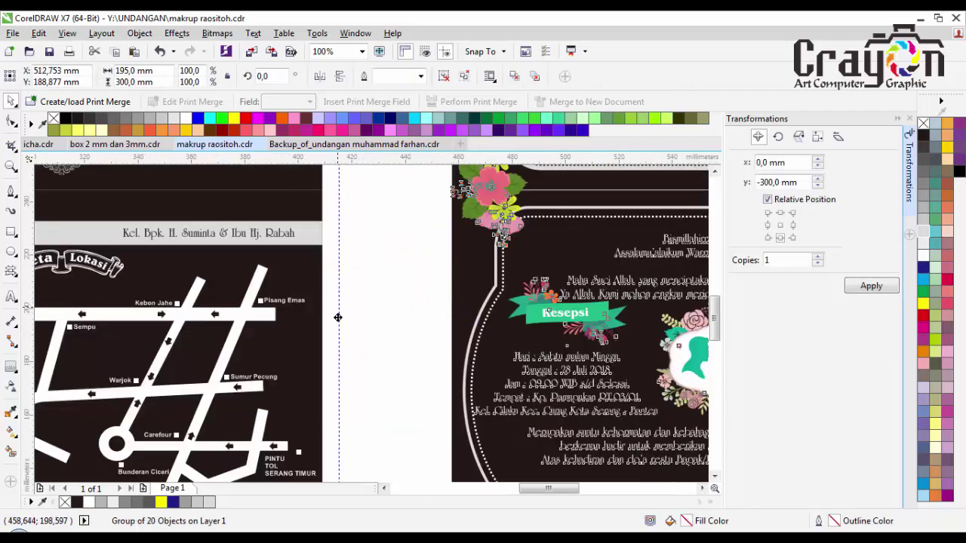
scroll(399, 342, down, 1)
scroll(400, 342, down, 2)
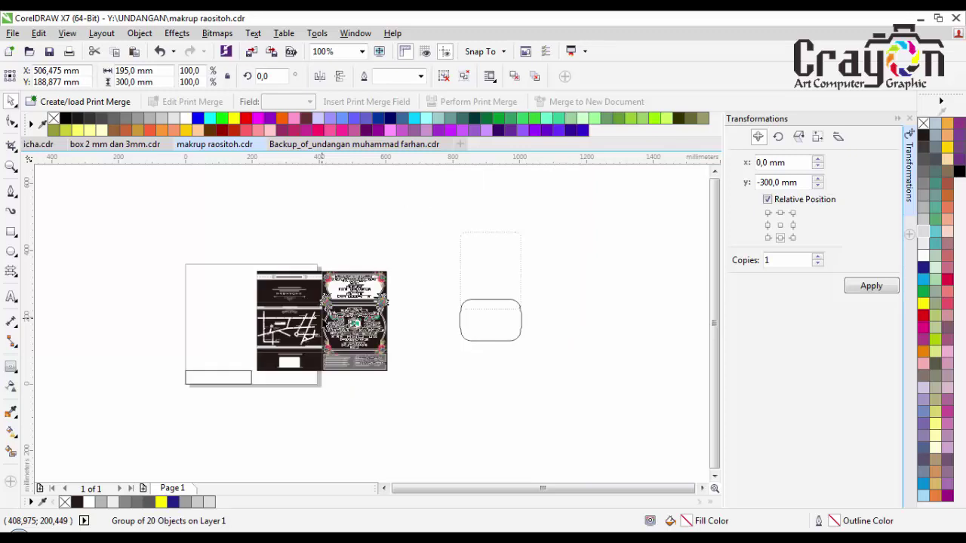
click(400, 342)
scroll(399, 341, up, 1)
scroll(384, 328, up, 1)
scroll(365, 311, up, 1)
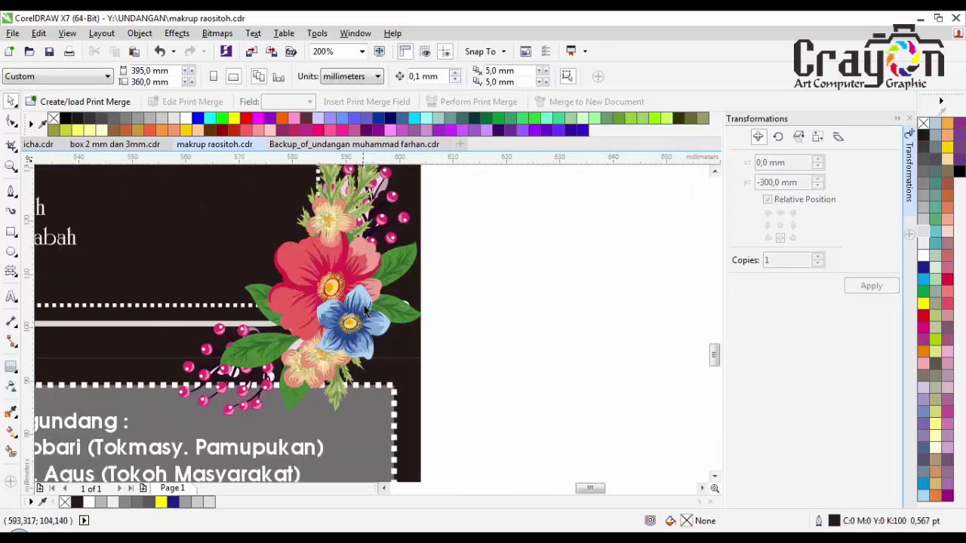
scroll(532, 298, down, 5)
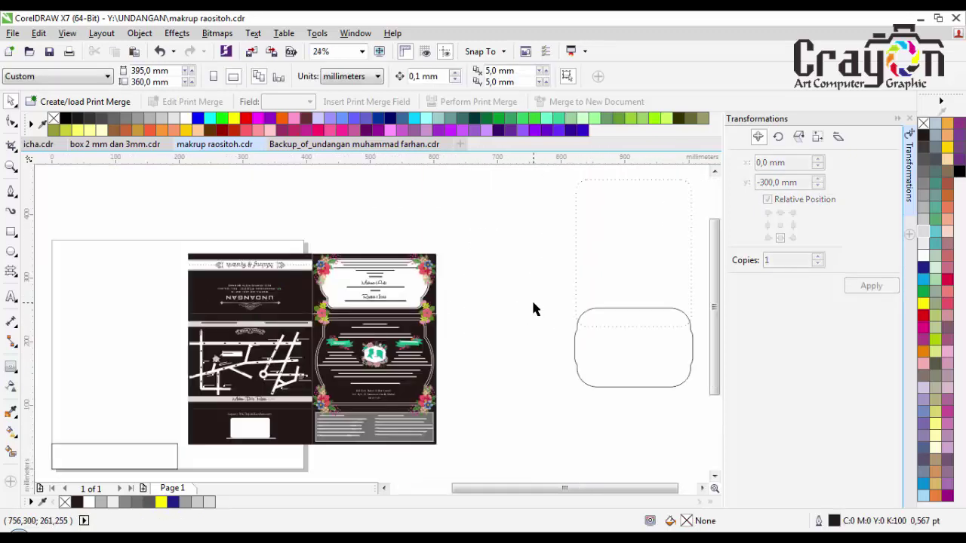
Delete the empty template outline on the right.
mouse_move(554, 176)
mouse_down()
mouse_move(690, 438)
mouse_move(685, 431)
mouse_up()
key(Delete)
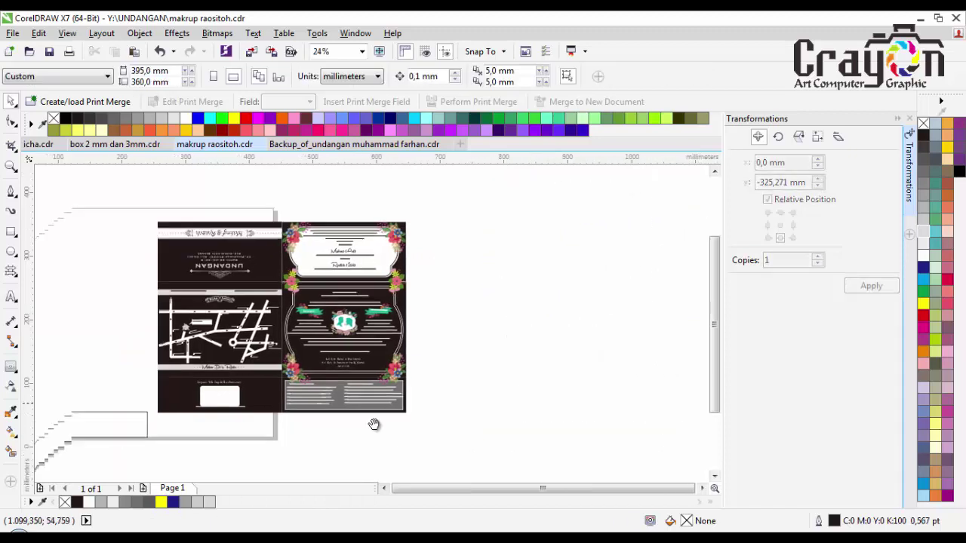
click(194, 384)
click(530, 341)
Paste the invitation panels onto the page and ungroup them.
key(ctrl+v)
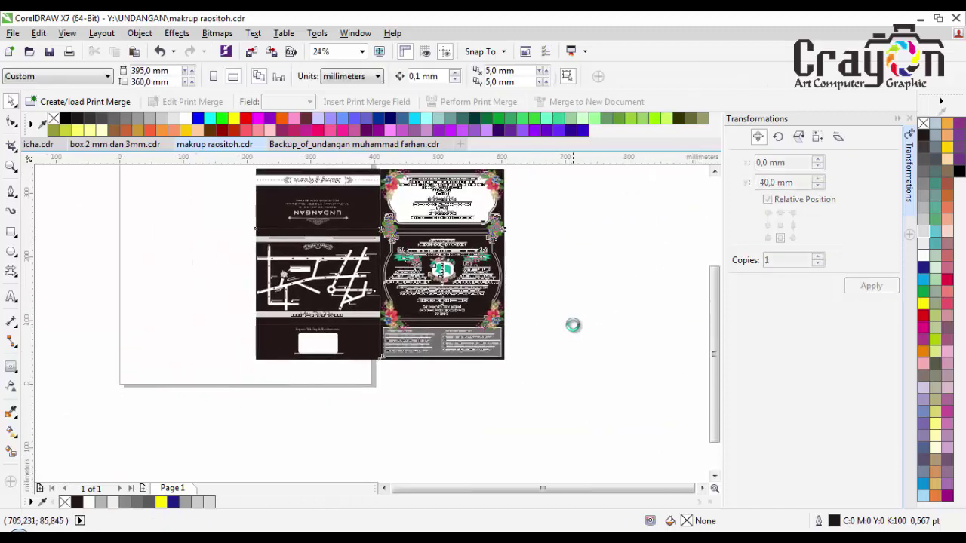
key(shift+F2)
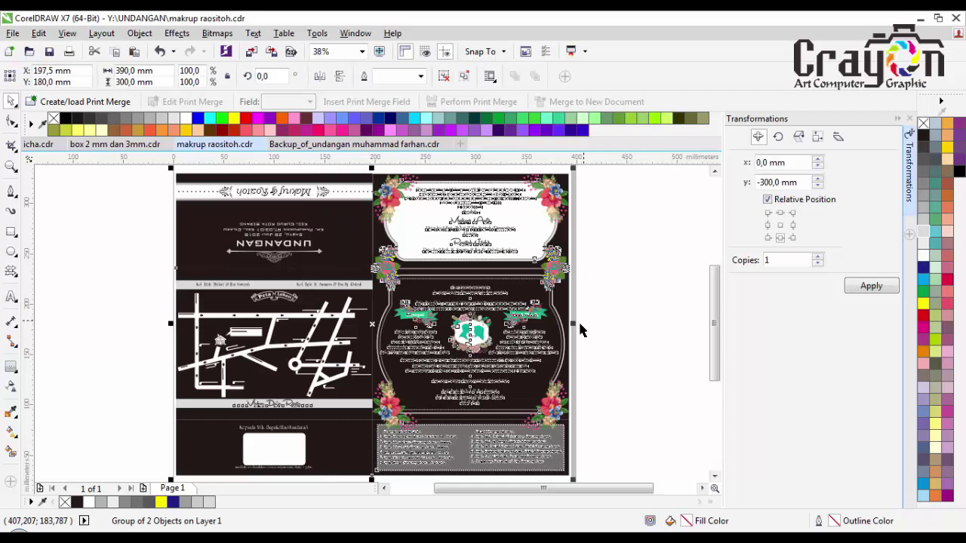
scroll(329, 383, down, 1)
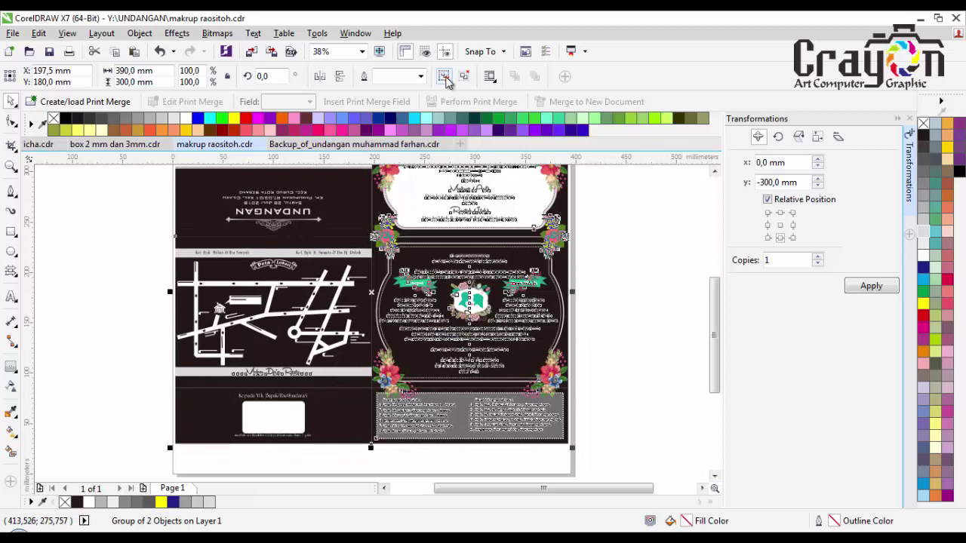
click(444, 76)
click(162, 377)
Ungroup the map panel and mirror its 'Kepada Yth.' address section upside down.
click(318, 425)
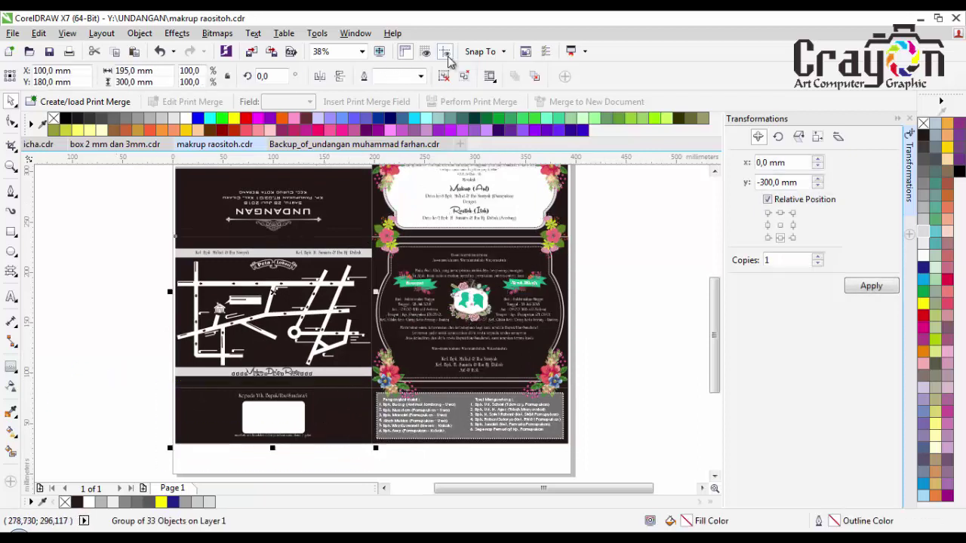
click(443, 76)
mouse_move(136, 373)
mouse_down()
mouse_move(362, 466)
mouse_move(112, 411)
mouse_up()
click(273, 416)
key(ctrl+z)
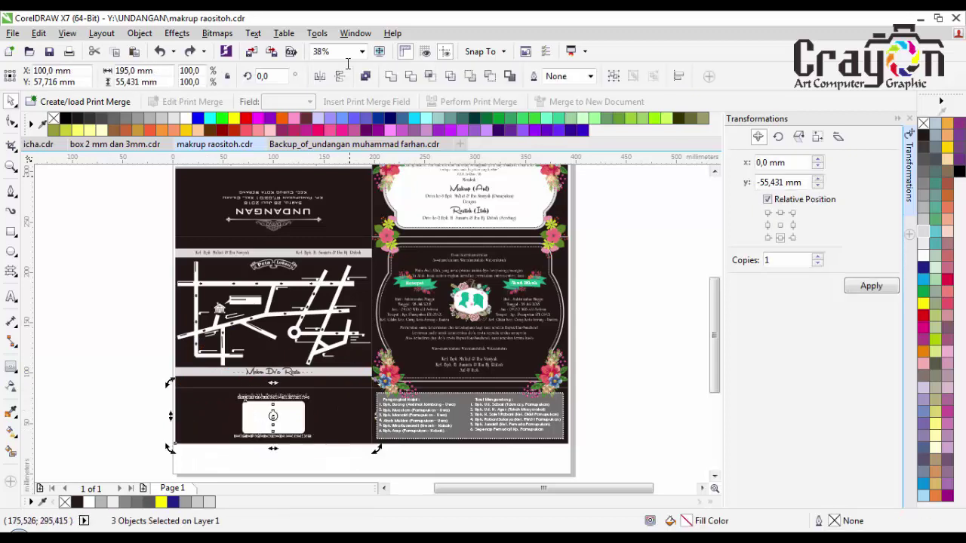
click(319, 77)
click(145, 393)
scroll(319, 382, up, 2)
scroll(319, 382, up, 1)
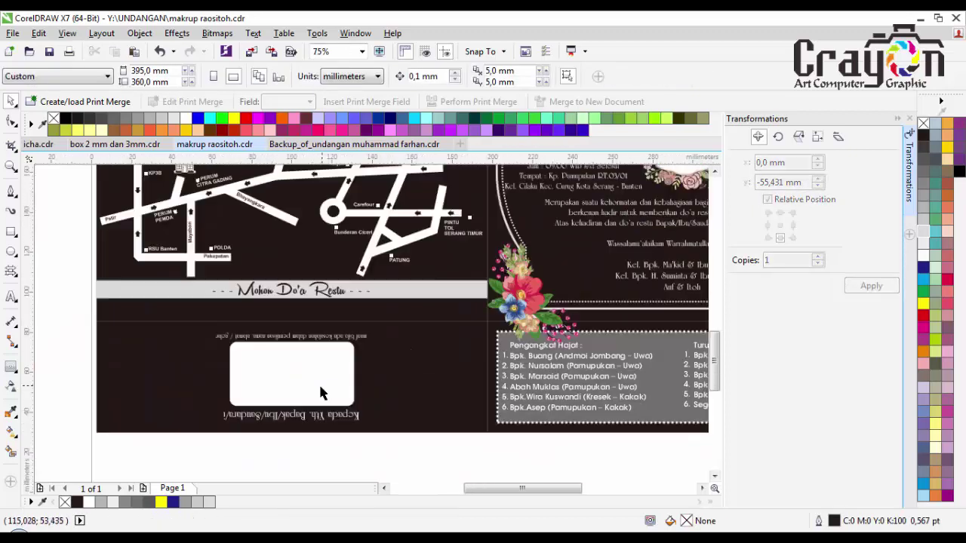
scroll(318, 382, down, 3)
scroll(462, 358, down, 1)
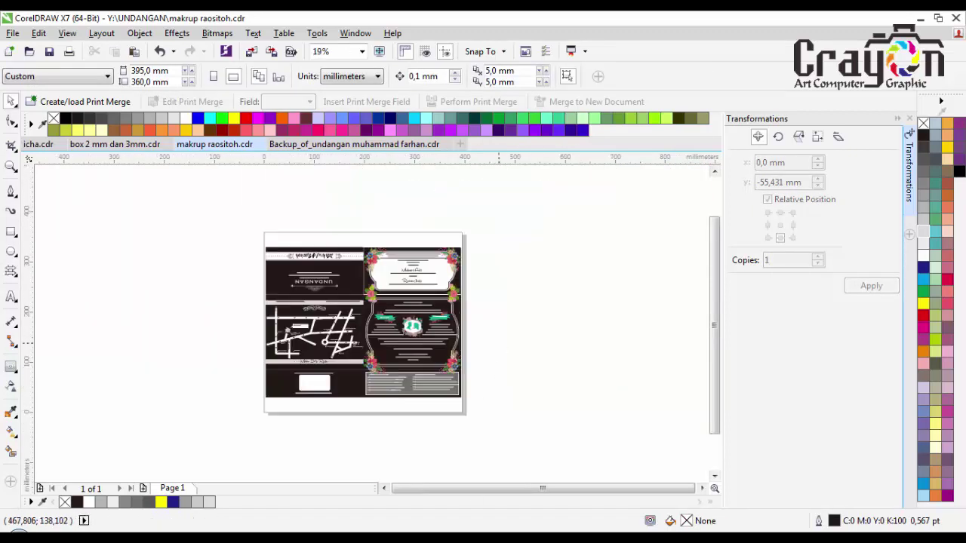